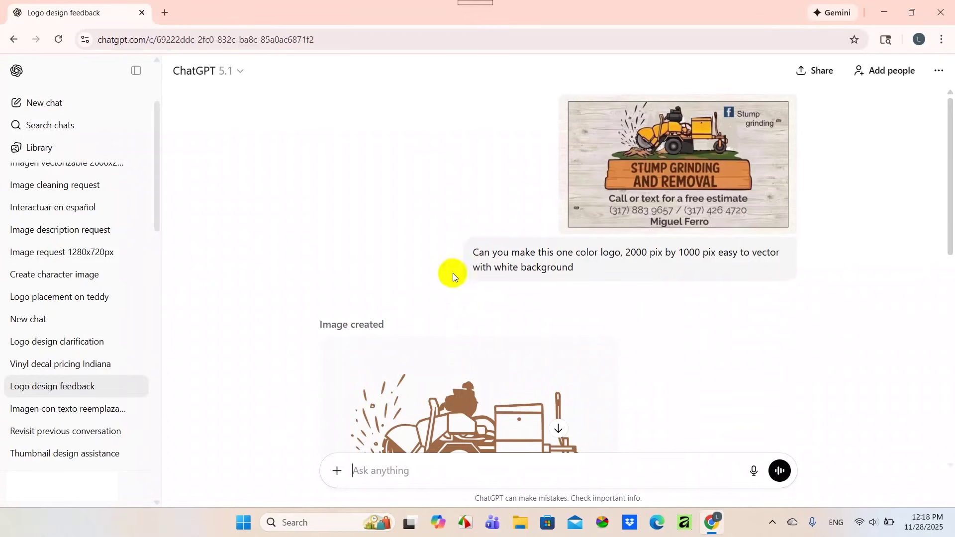
Step: Review the one-color stump grinding logo request and view its generated image enlarged
left_click_drag(472, 253, 582, 280)
left_click(662, 319)
scroll(661, 320, "down", 2)
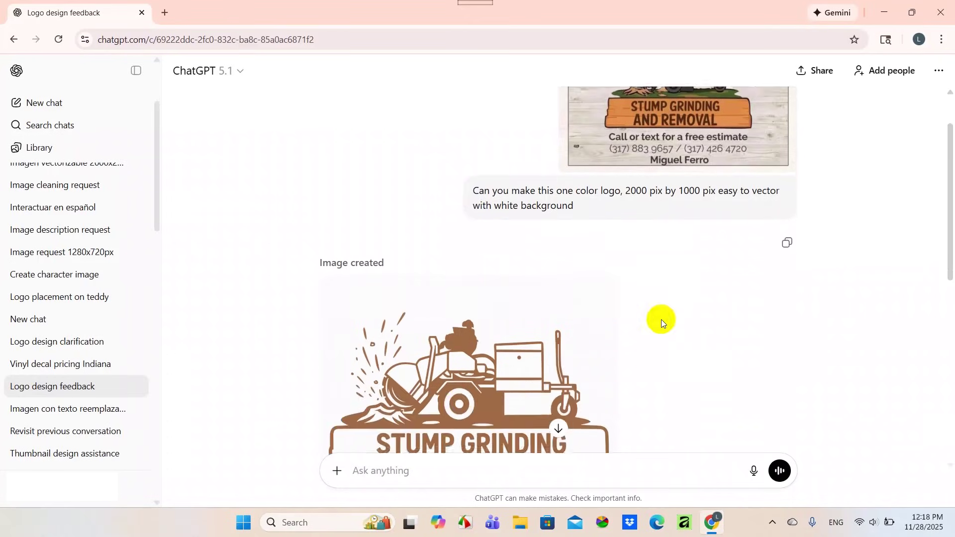
left_click(480, 343)
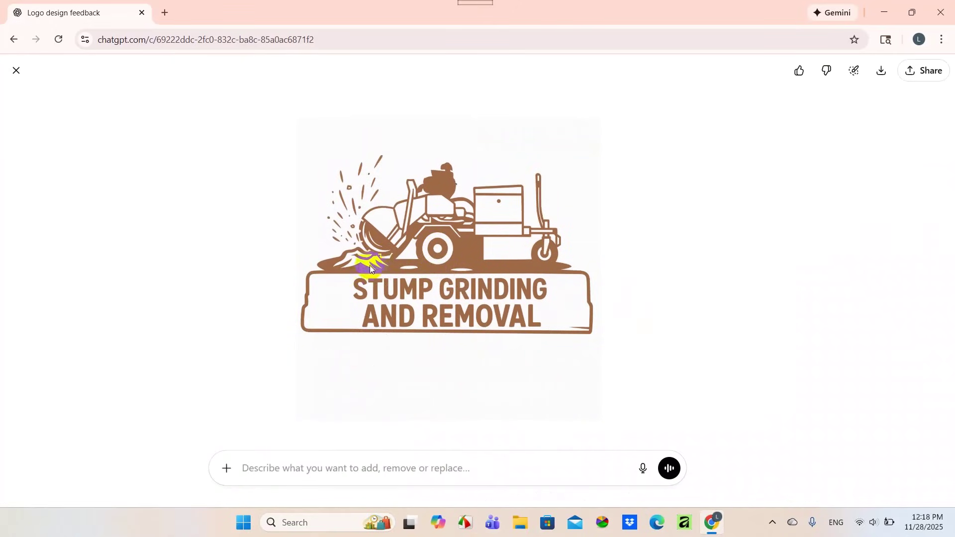
left_click(16, 71)
scroll(701, 344, "up", 3)
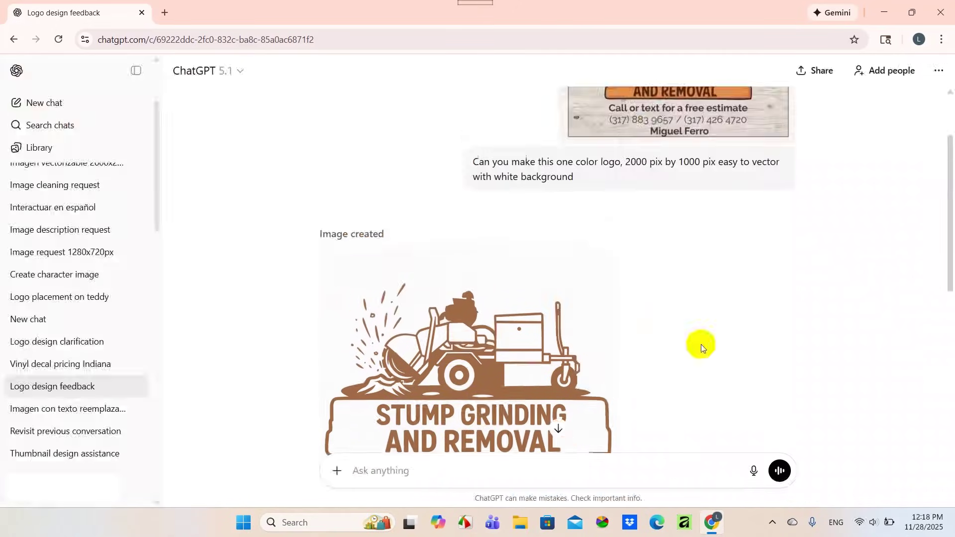
scroll(76, 249, "up", 1)
Step: Open the "Imagen vectorizable 2000x2000" chat and view its generated stump grinding logo enlarged
left_click(67, 225)
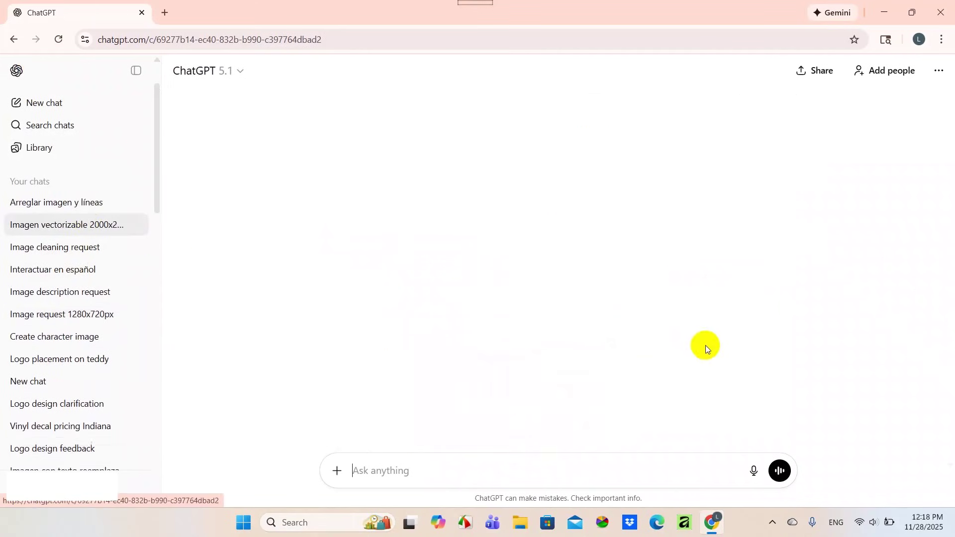
scroll(778, 362, "up", 15)
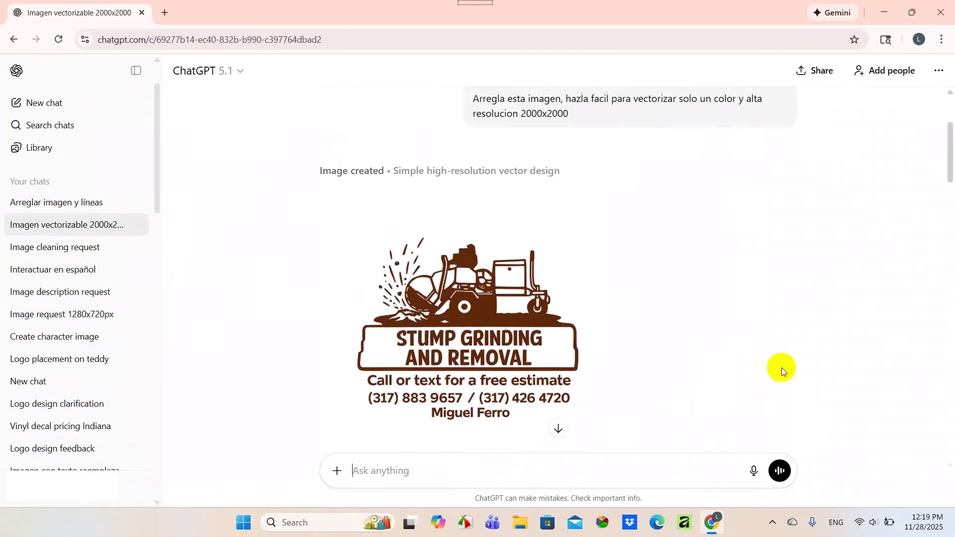
left_click(459, 288)
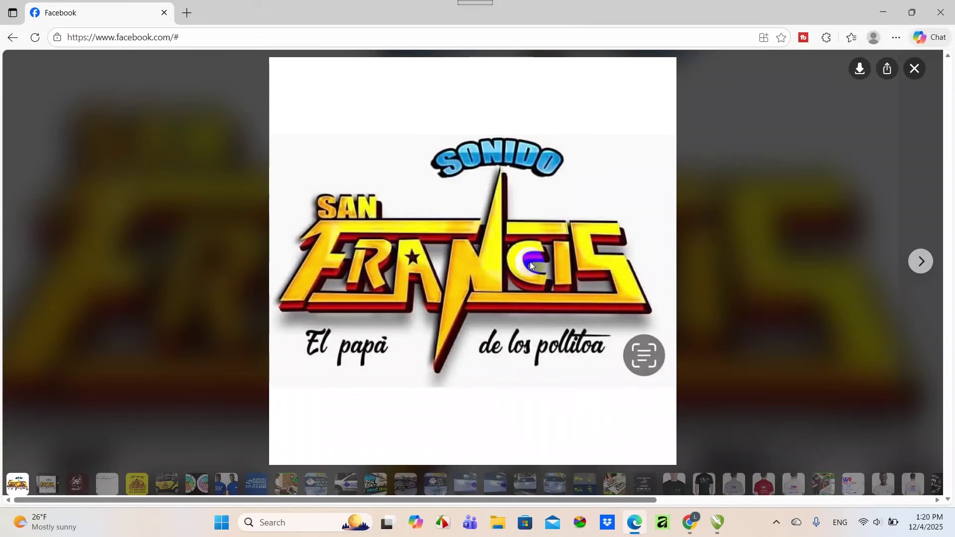
Step: Copy the Sonido San Francis logo image from Facebook and paste it into a new ChatGPT message
right_click(527, 268)
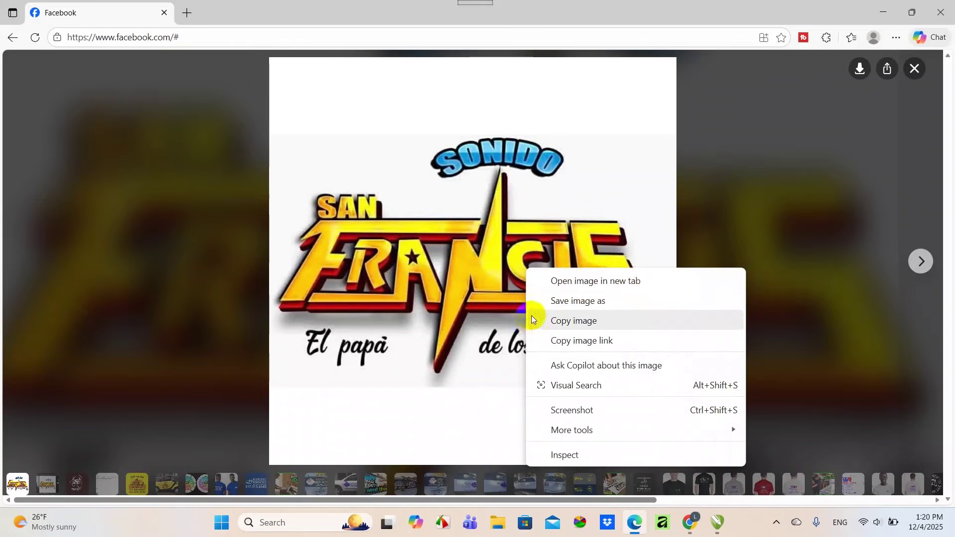
left_click(560, 322)
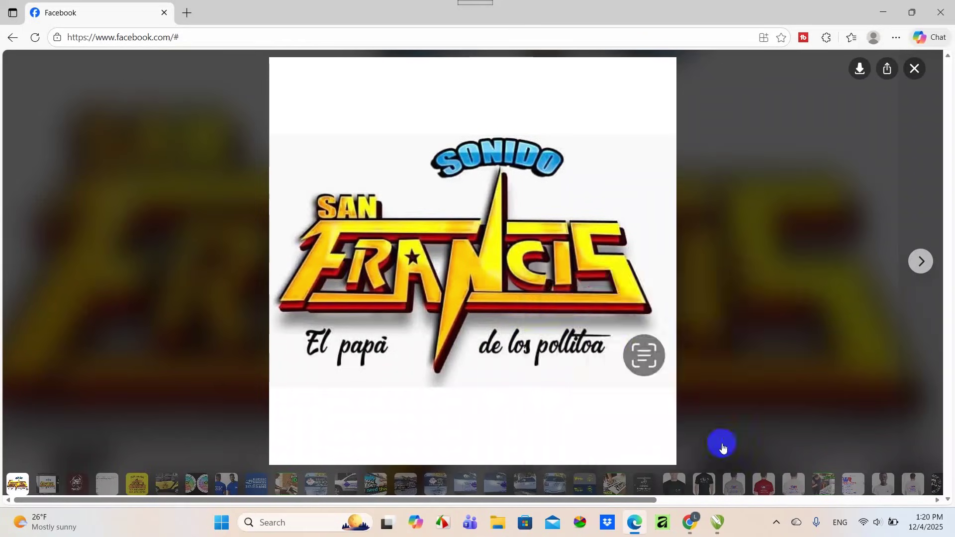
left_click(701, 527)
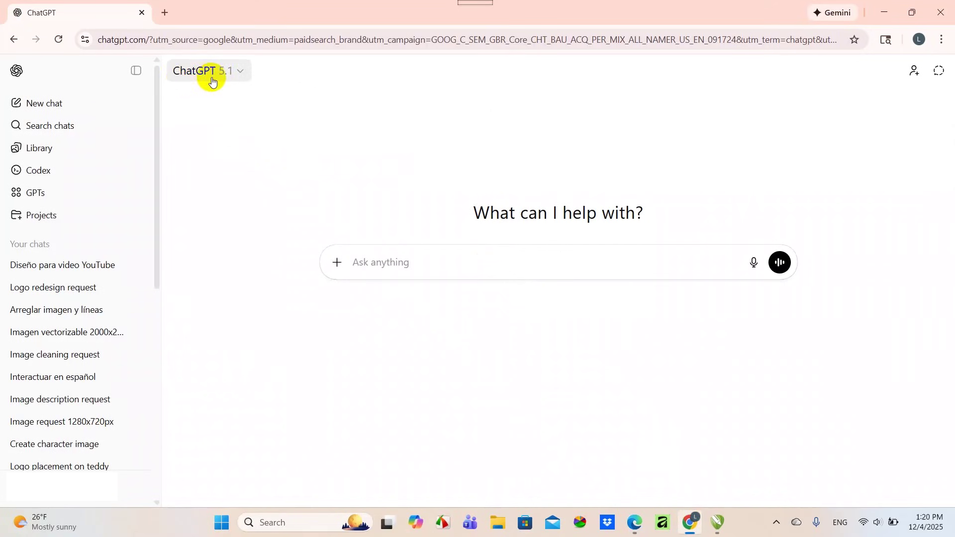
right_click(530, 263)
left_click(558, 373)
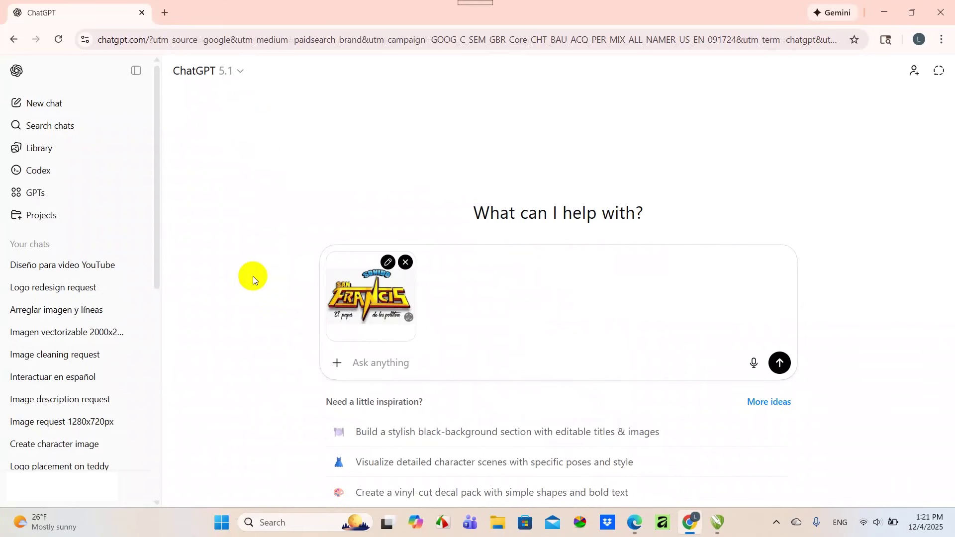
Step: Request an improved logo keeping all information, fonts and design, high resolution 3000x3000, vinyl cutter friendly and suitable for vectoring
left_click(696, 524)
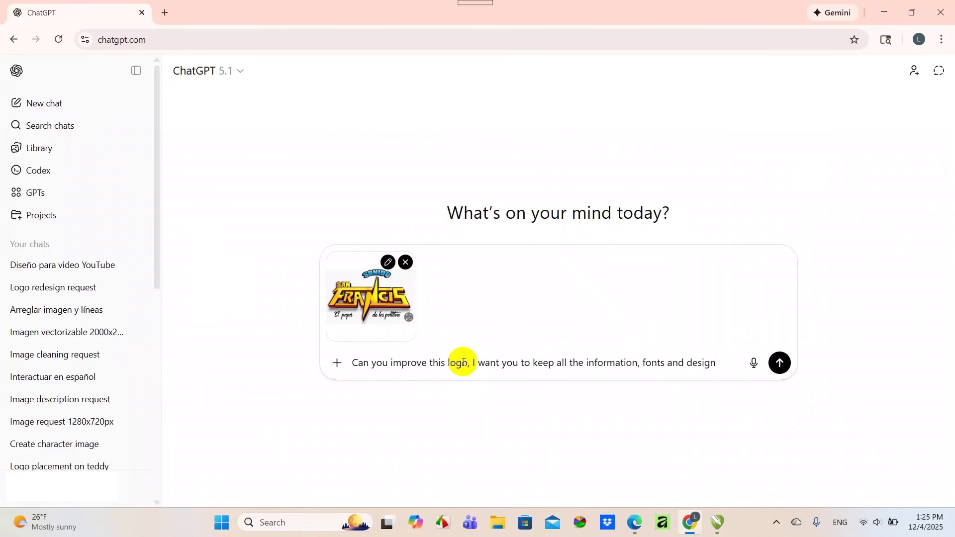
type("just improve whatever you think can be improved. Make this high resolution 3000x3000 vinyl cutter friendly, I need to vector it too.")
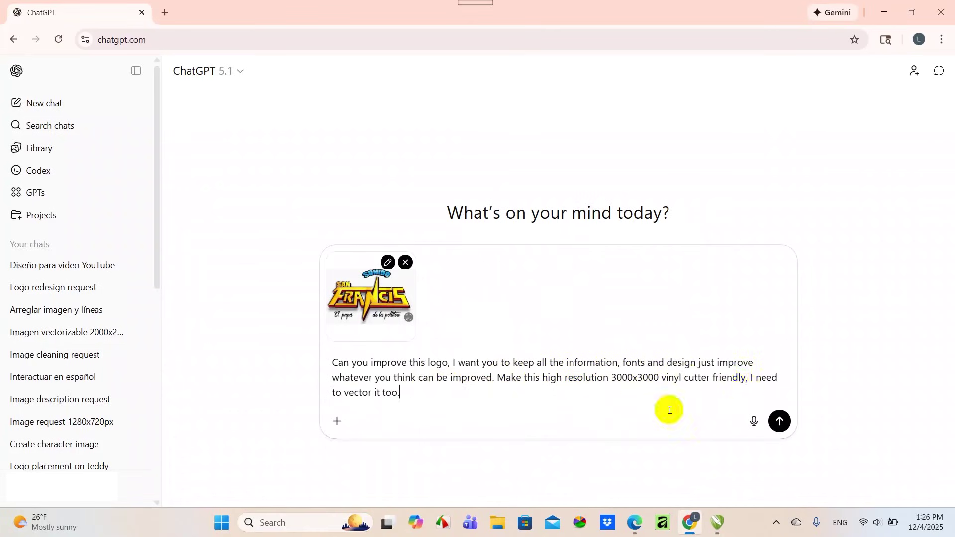
left_click(781, 423)
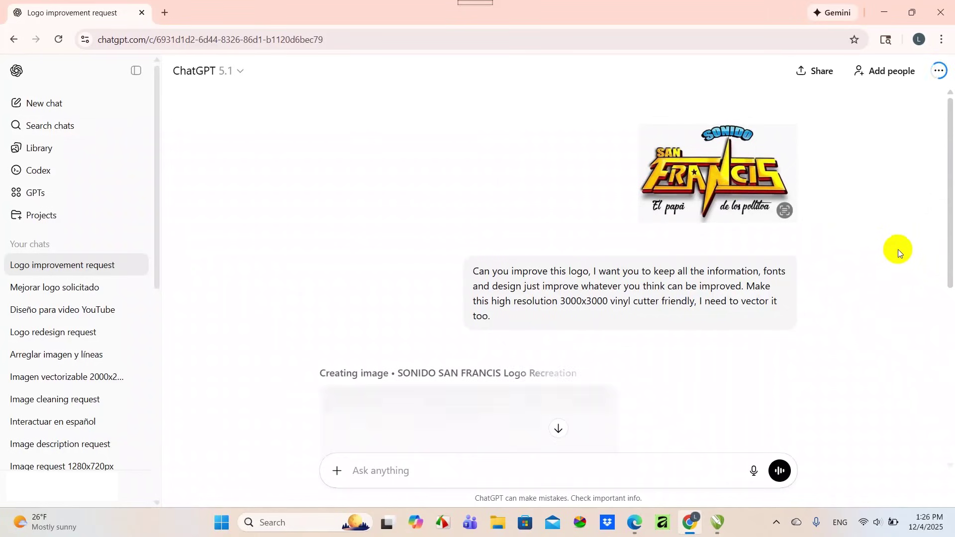
Step: Compare the logo being generated with the original request and view the finished image enlarged
scroll(900, 249, "down", 1)
scroll(783, 185, "up", 1)
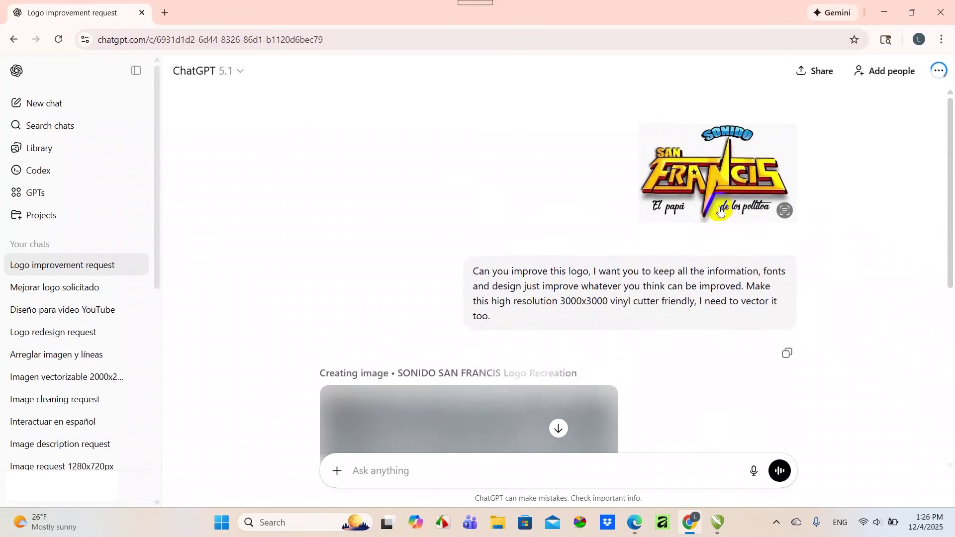
scroll(886, 207, "down", 4)
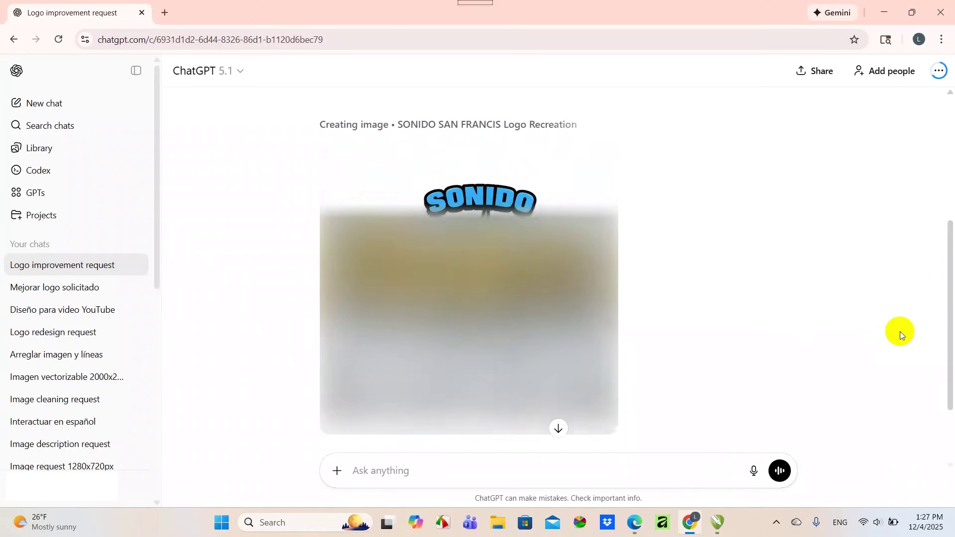
scroll(895, 332, "down", 2)
left_click(513, 304)
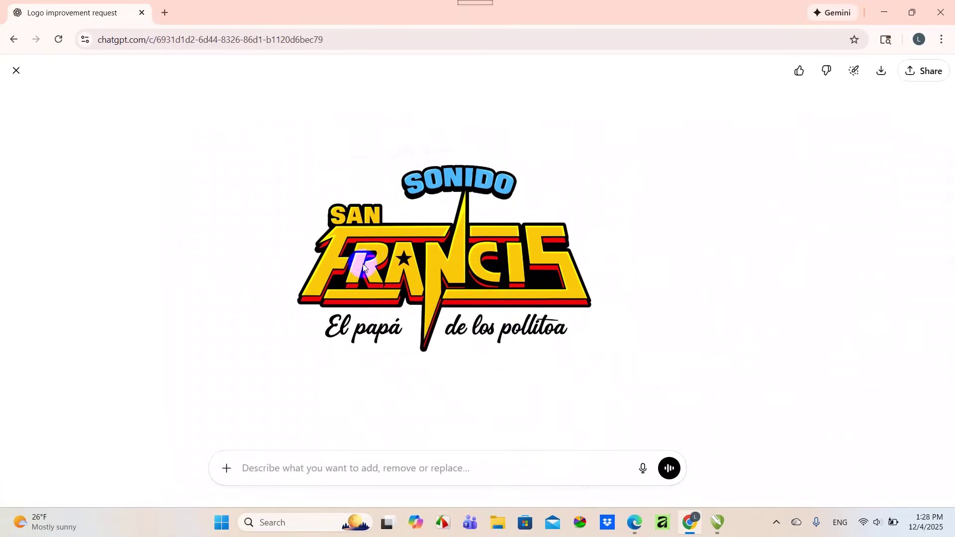
Step: Copy the generated logo and paste it into the open CorelDRAW document
right_click(370, 262)
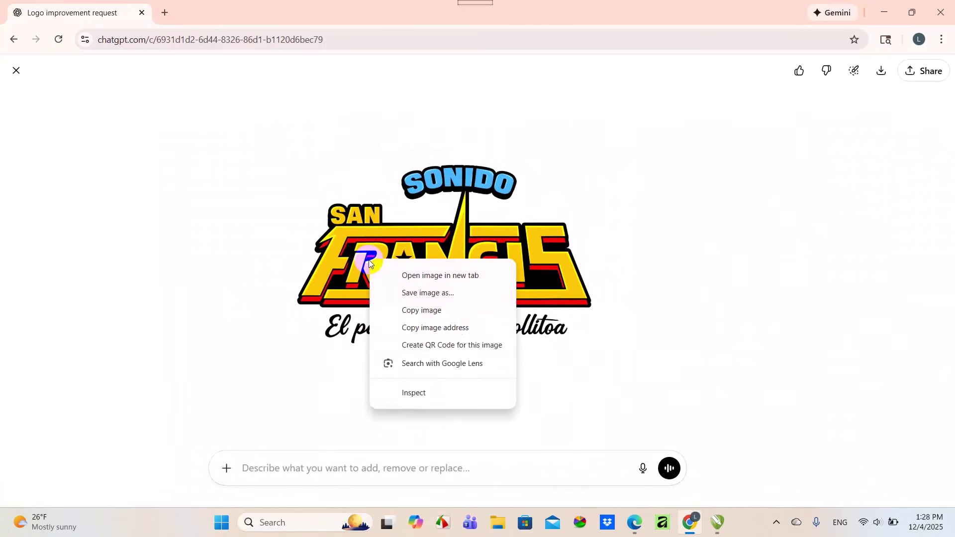
left_click(410, 310)
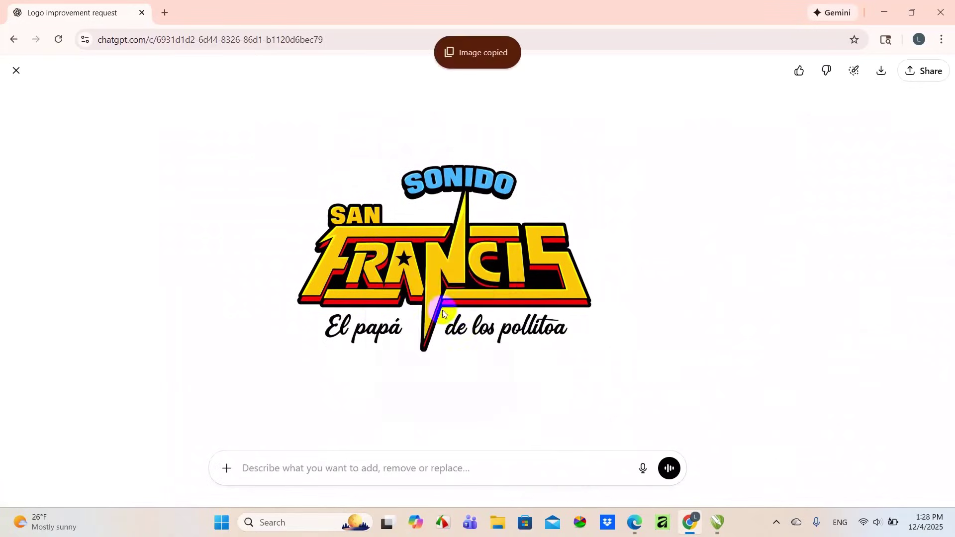
left_click(727, 526)
scroll(661, 261, "down", 2)
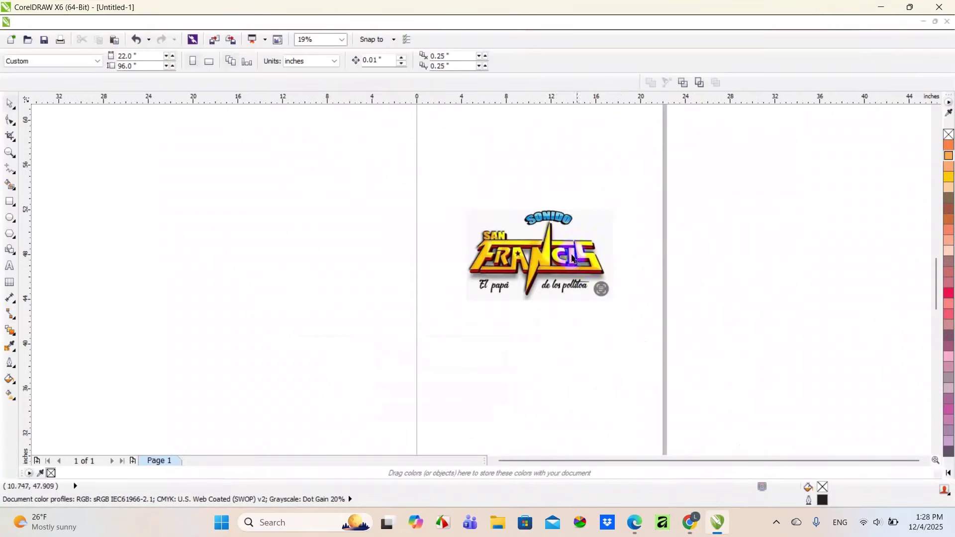
right_click(275, 204)
left_click(327, 279)
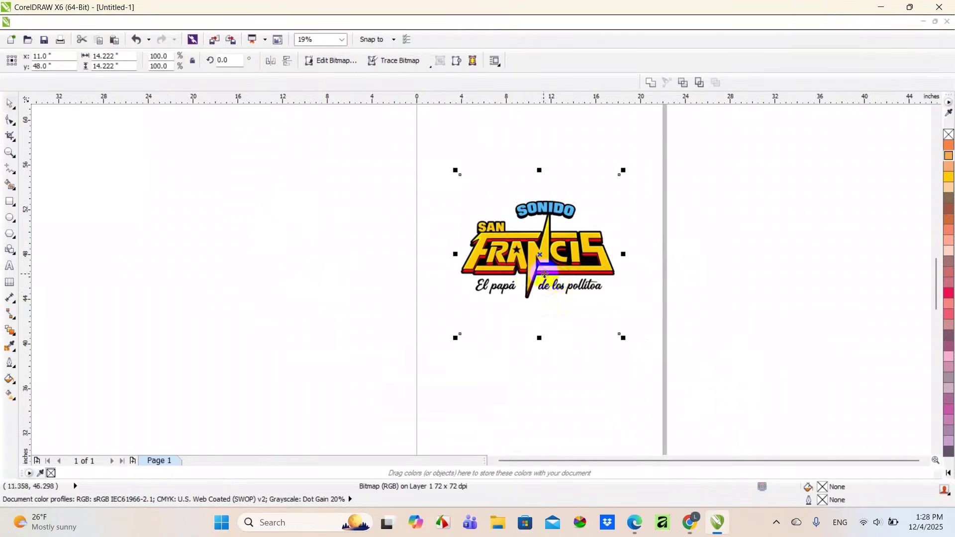
Step: Move the pasted logo off the original so that both sit side by side
left_click_drag(544, 274, 376, 269)
scroll(380, 264, "up", 1)
scroll(509, 228, "up", 1)
scroll(512, 216, "up", 1)
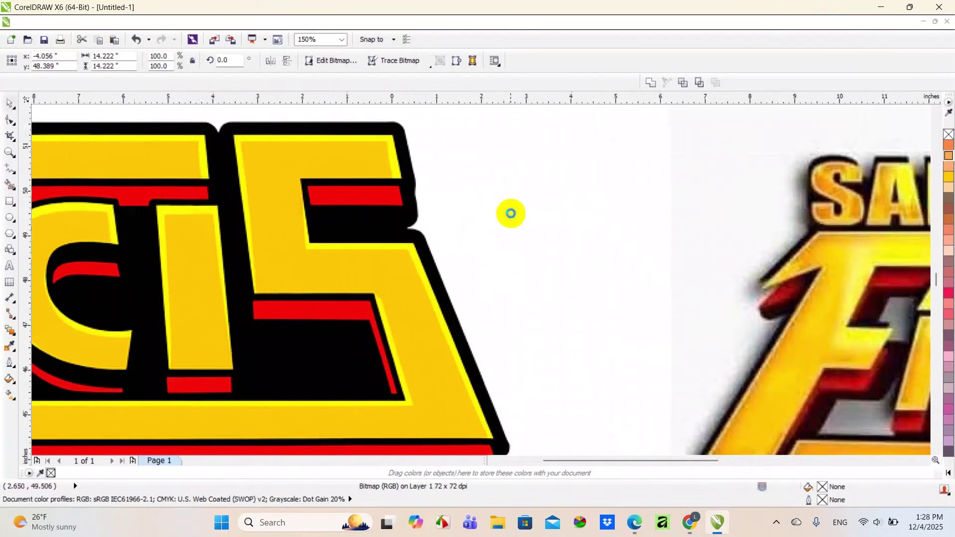
scroll(511, 214, "down", 1)
left_click_drag(457, 289, 527, 318)
Step: Compare the edge sharpness of the improved logo and the original up close
scroll(615, 361, "up", 4)
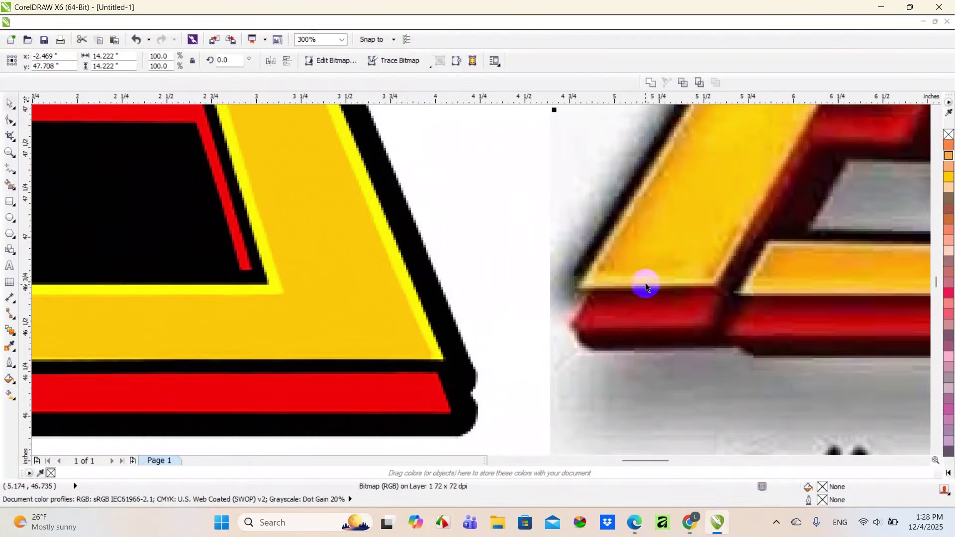
scroll(644, 282, "down", 2)
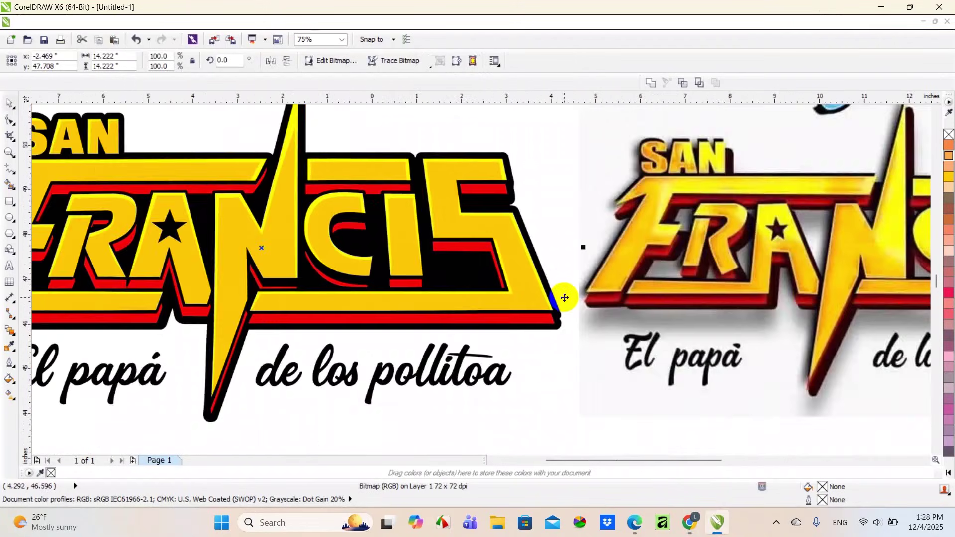
scroll(562, 287, "down", 2)
scroll(552, 272, "down", 2)
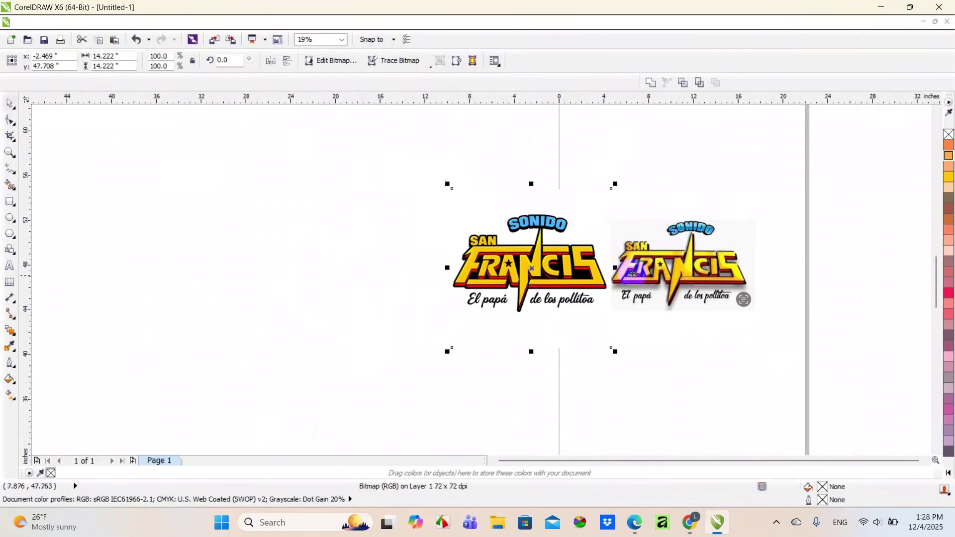
Step: Shift both logos further left across the page edge, keeping the improved one beside the original
left_click_drag(538, 268, 346, 268)
left_click_drag(679, 282, 529, 286)
left_click(753, 309)
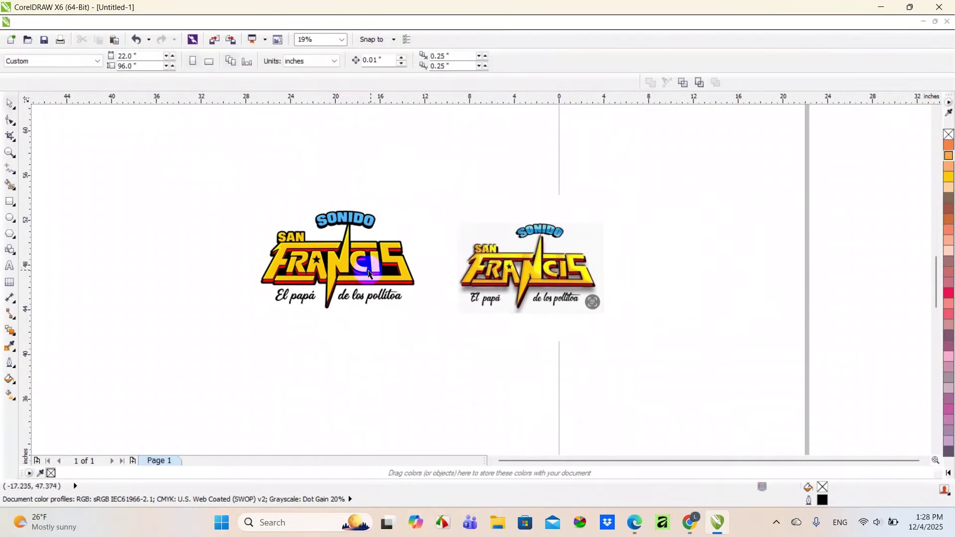
left_click_drag(370, 265, 396, 266)
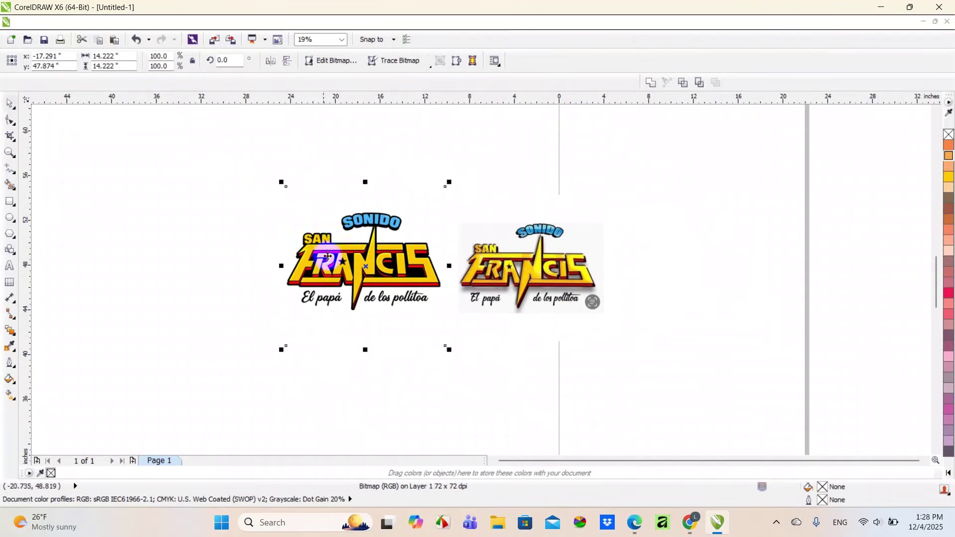
Step: Select the improved logo and switch the document display to Wireframe
left_click(213, 246)
left_click(325, 261)
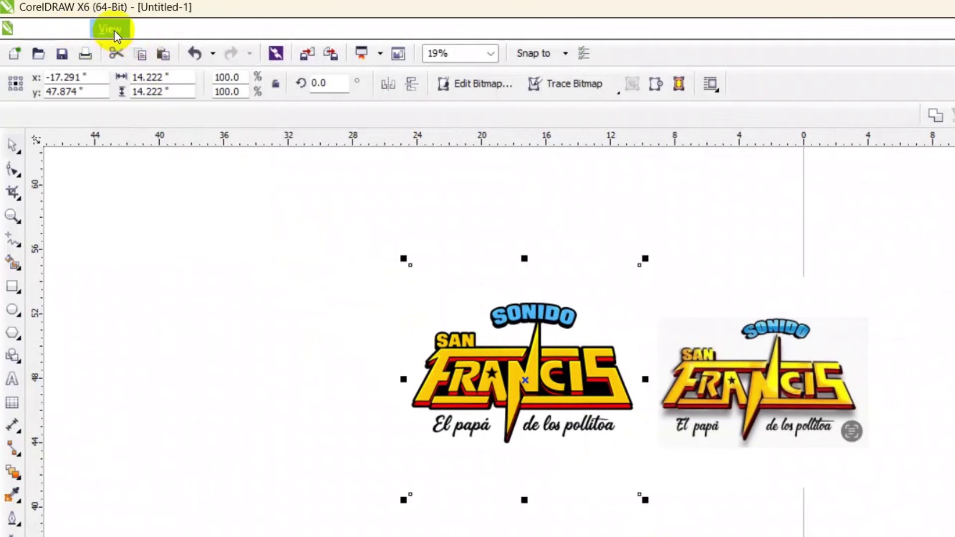
left_click(78, 23)
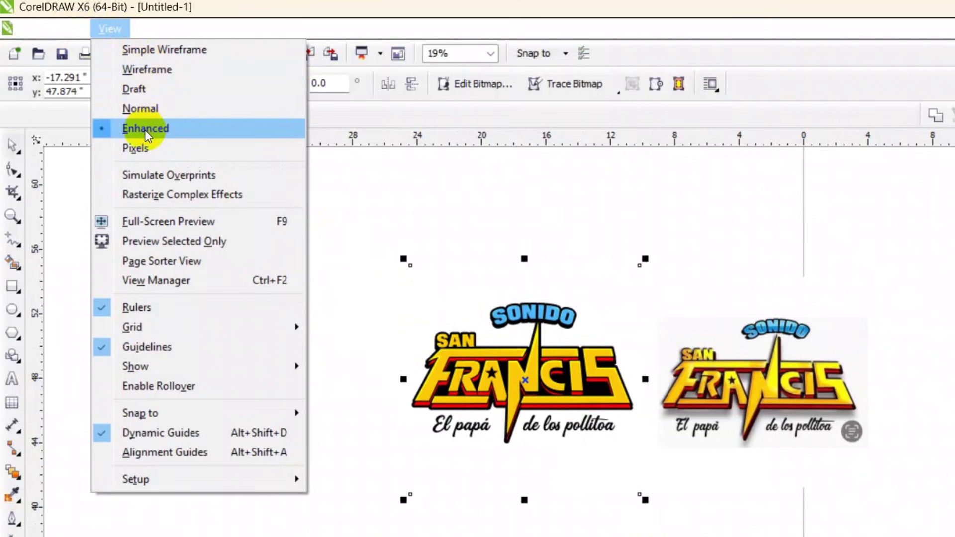
left_click(152, 73)
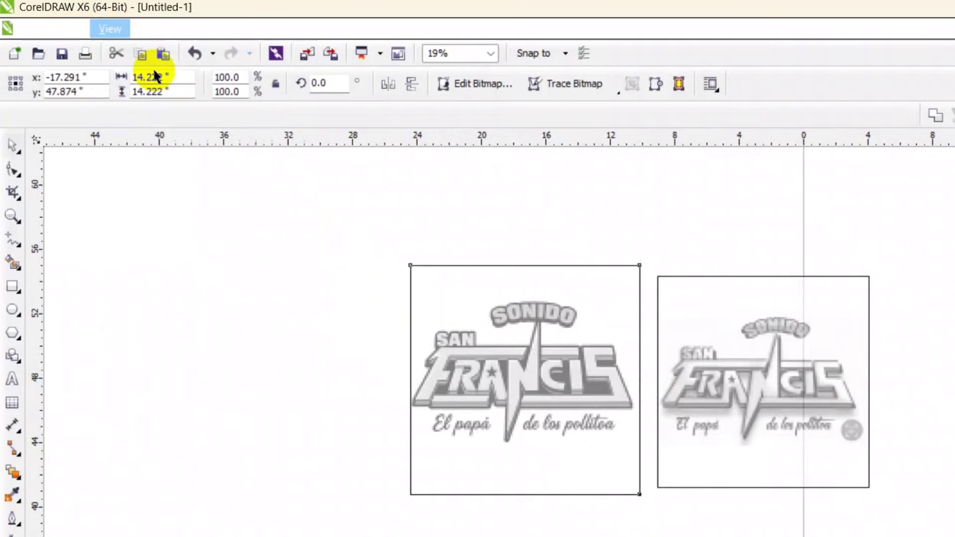
Step: Examine the bitmap frame and lettering edges of the improved logo in wireframe display
scroll(581, 353, "up", 2)
left_click(306, 192)
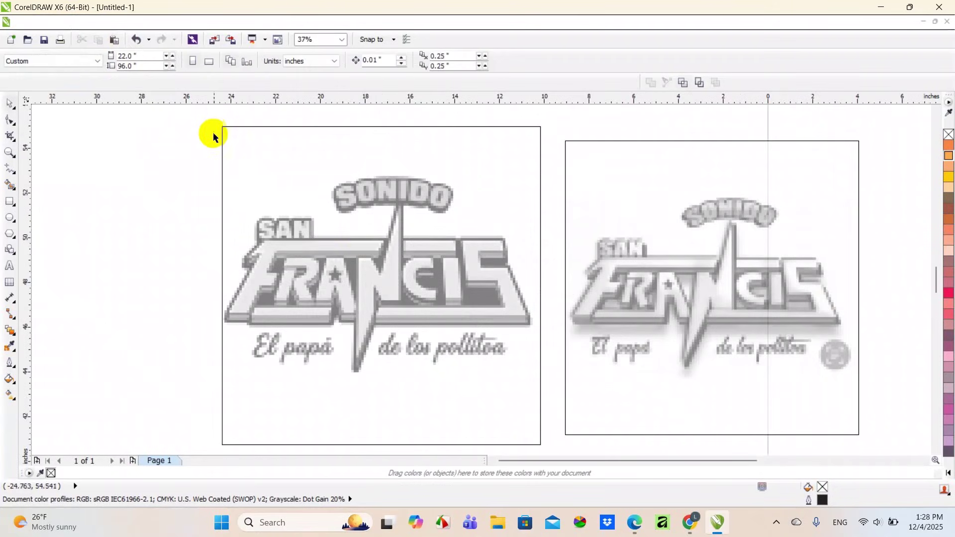
scroll(214, 137, "up", 2)
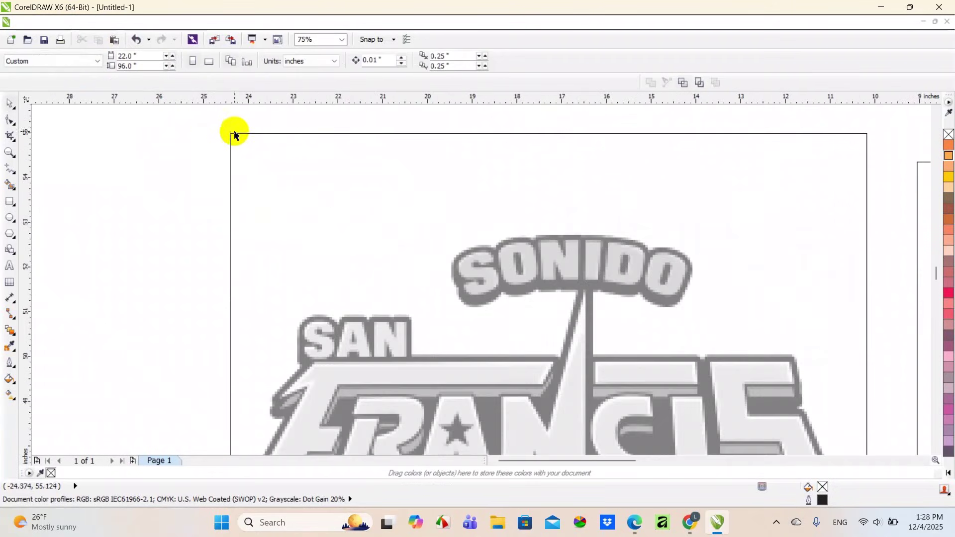
scroll(607, 149, "down", 2)
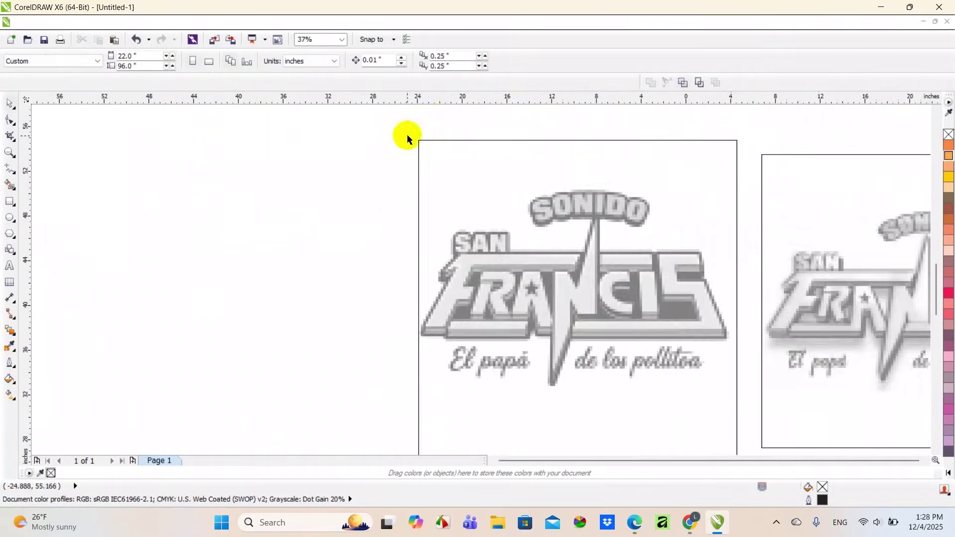
scroll(405, 134, "down", 2)
scroll(473, 196, "up", 4)
scroll(368, 185, "up", 2)
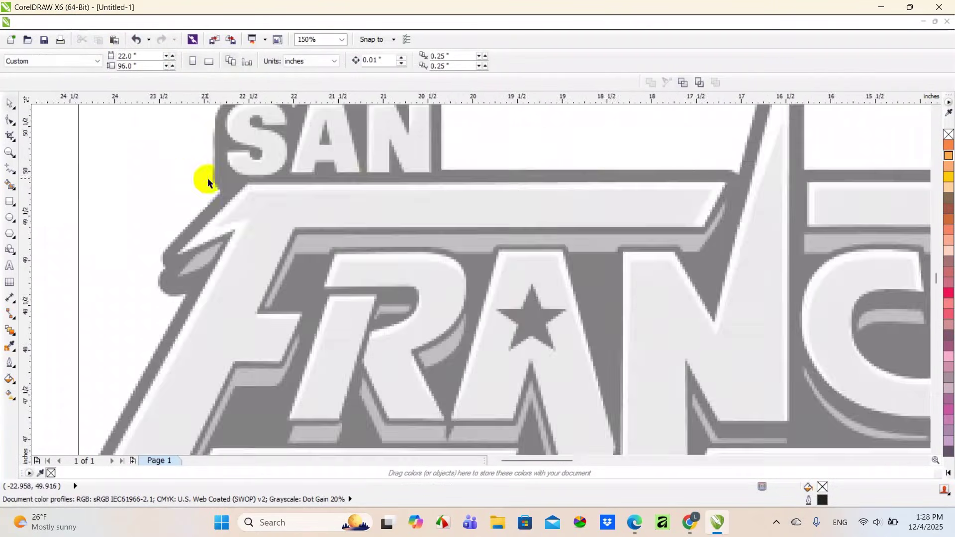
scroll(467, 209, "down", 4)
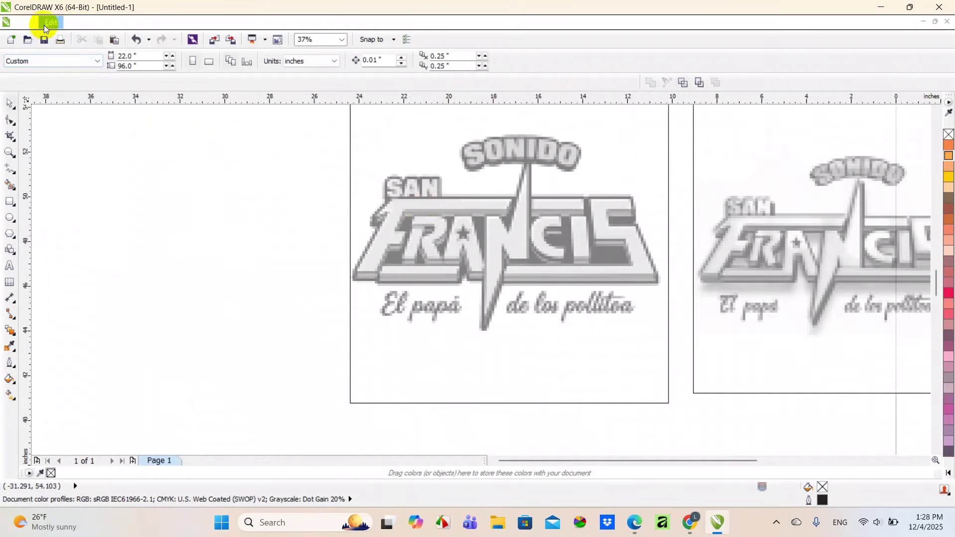
Step: Return the document display to Enhanced and move the improved logo further left, away from the original
left_click(74, 22)
left_click(113, 90)
left_click_drag(455, 236, 380, 242)
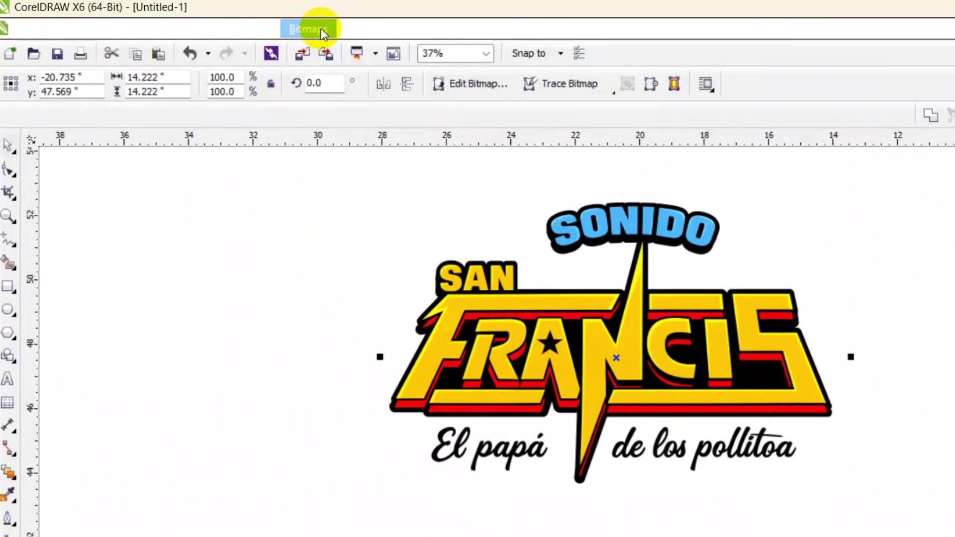
Step: Trace the improved logo with Outline Trace set to Clipart, keeping the original image and removing the background
left_click(227, 23)
mouse_move(354, 306)
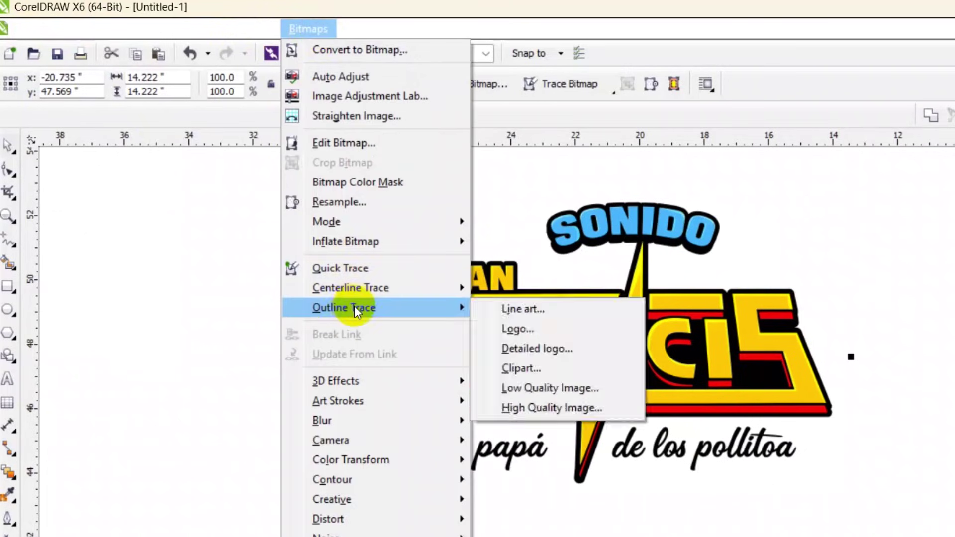
left_click(549, 368)
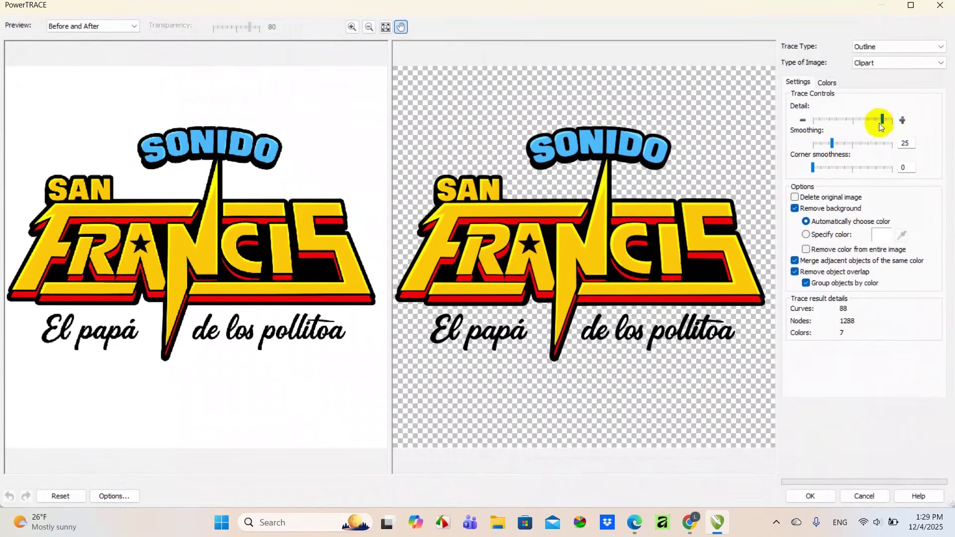
left_click(810, 494)
Step: Move the improved bitmap out from under its trace and place the traced copy beside it, between the two bitmaps
scroll(540, 238, "down", 2)
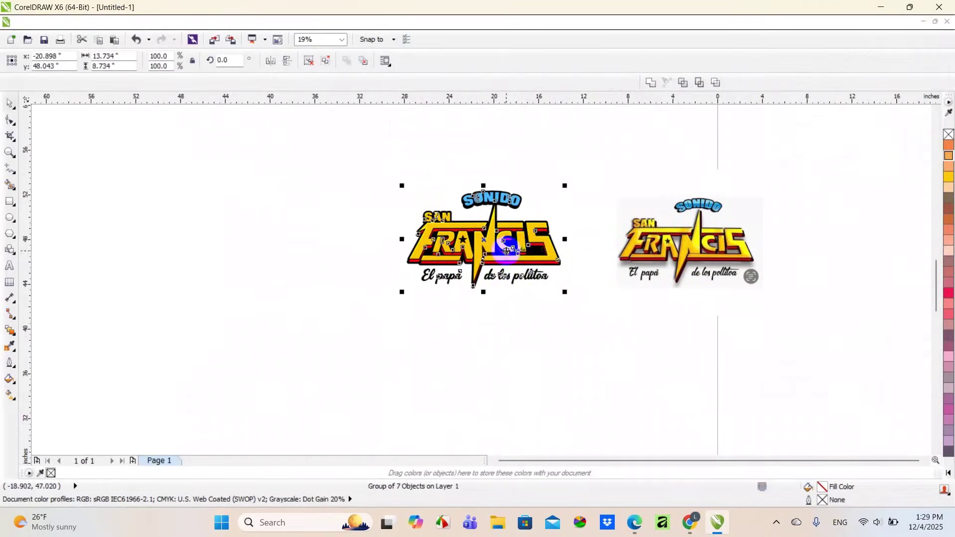
left_click_drag(511, 252, 533, 294)
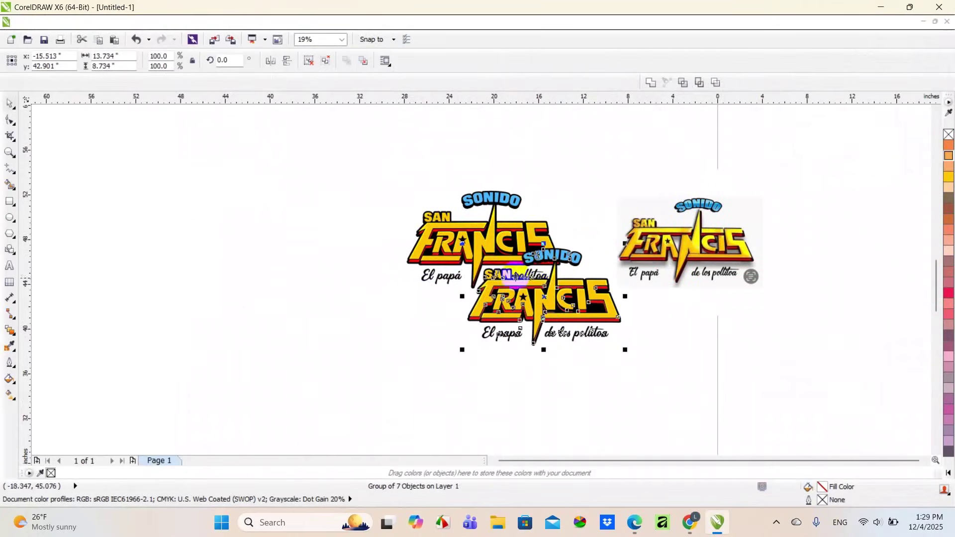
left_click_drag(485, 224, 312, 238)
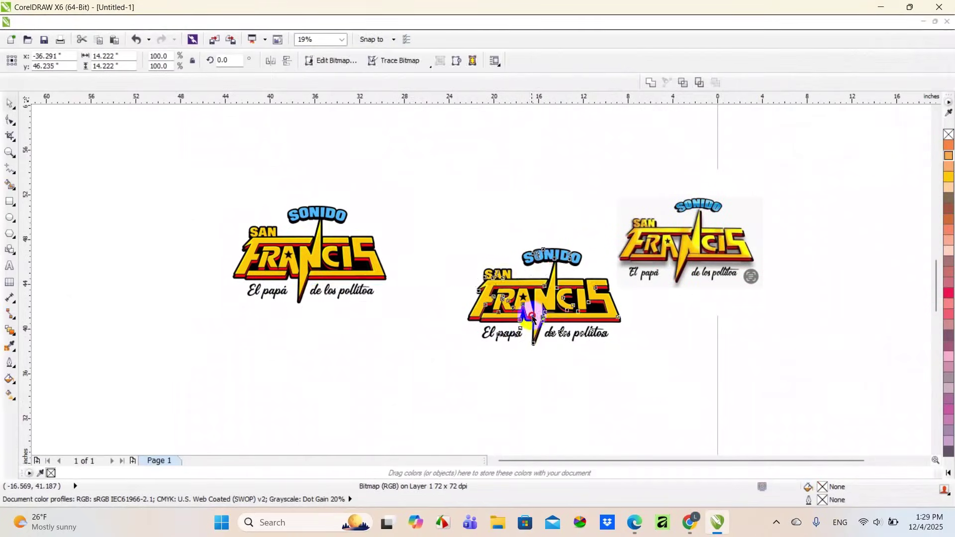
left_click_drag(533, 317, 450, 263)
scroll(354, 258, "up", 2)
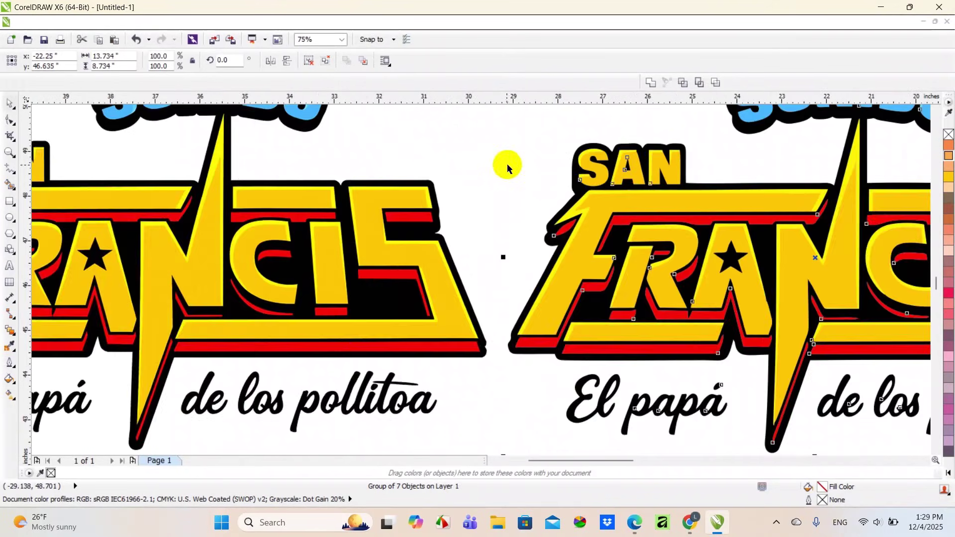
scroll(507, 164, "down", 1)
left_click(475, 401)
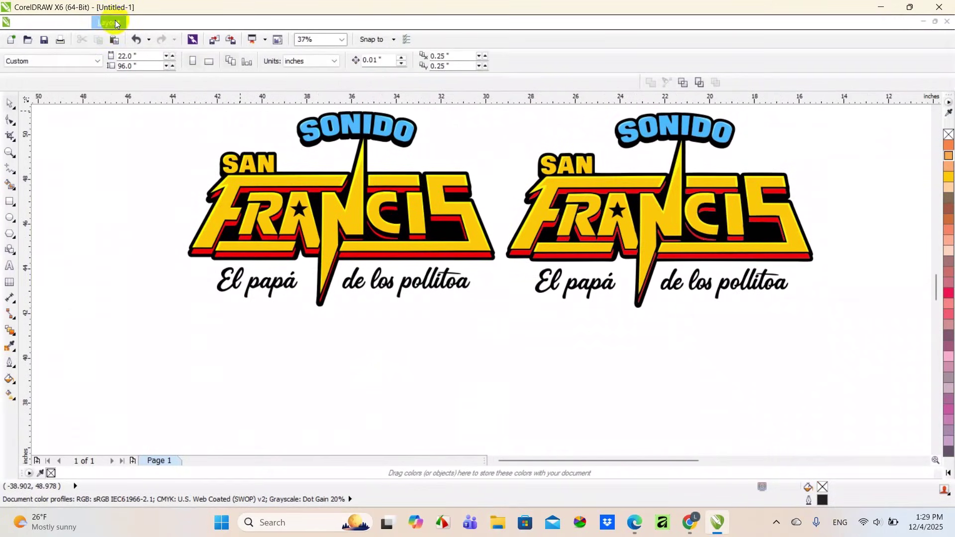
Step: Switch the display to Wireframe and examine the traced logo's contours, especially the lettering of FRANCIS, against the bitmap
left_click(68, 23)
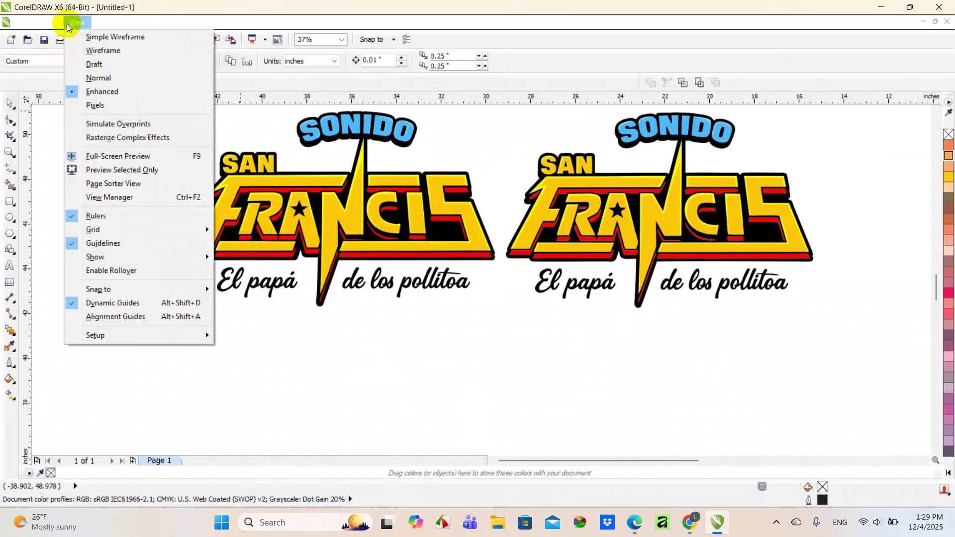
left_click(103, 51)
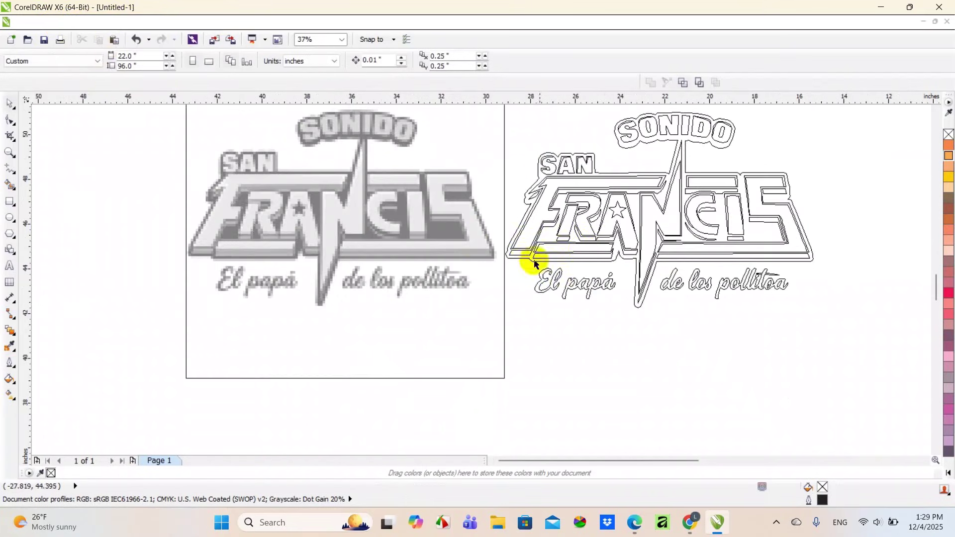
scroll(613, 221, "up", 1)
scroll(533, 173, "up", 1)
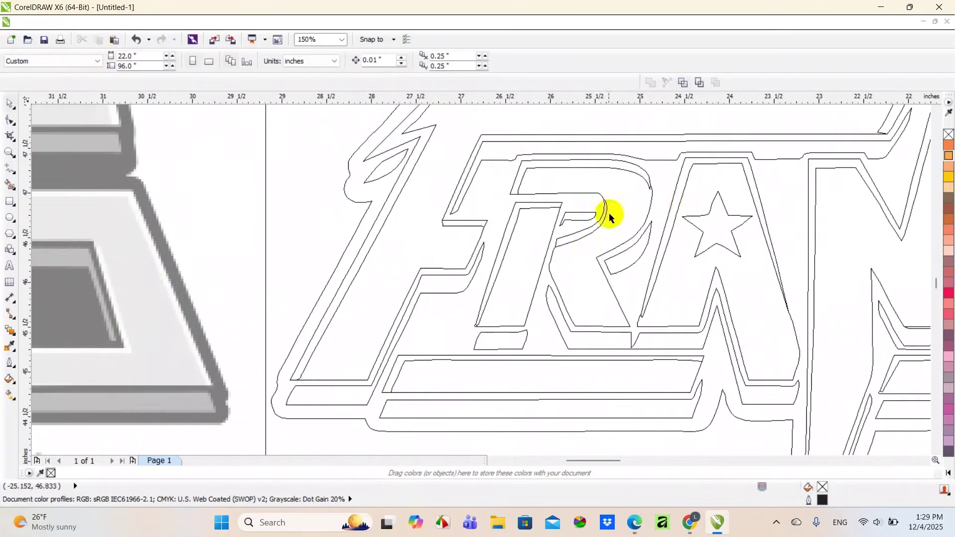
scroll(609, 213, "up", 1)
scroll(715, 125, "up", 1)
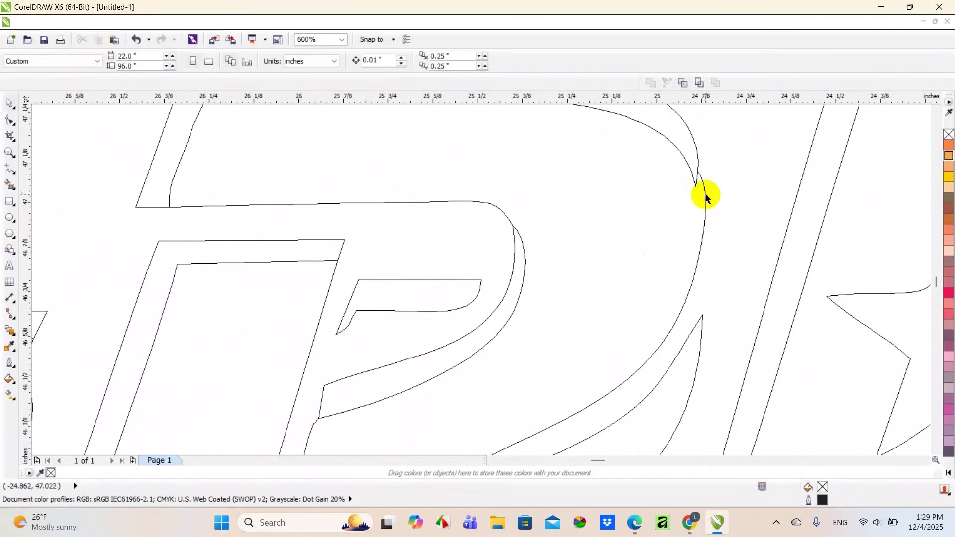
scroll(552, 192, "down", 1)
scroll(437, 262, "down", 1)
scroll(577, 292, "down", 1)
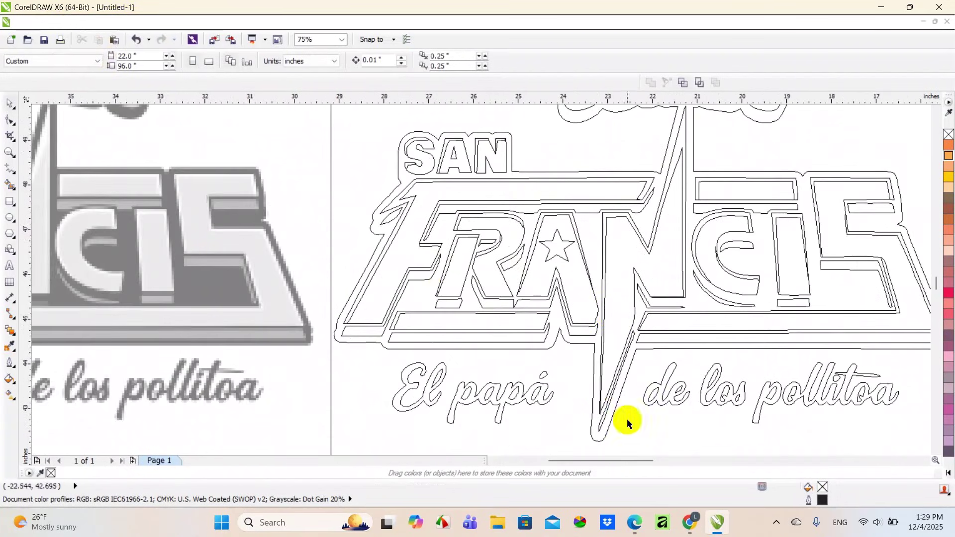
scroll(621, 360, "down", 1)
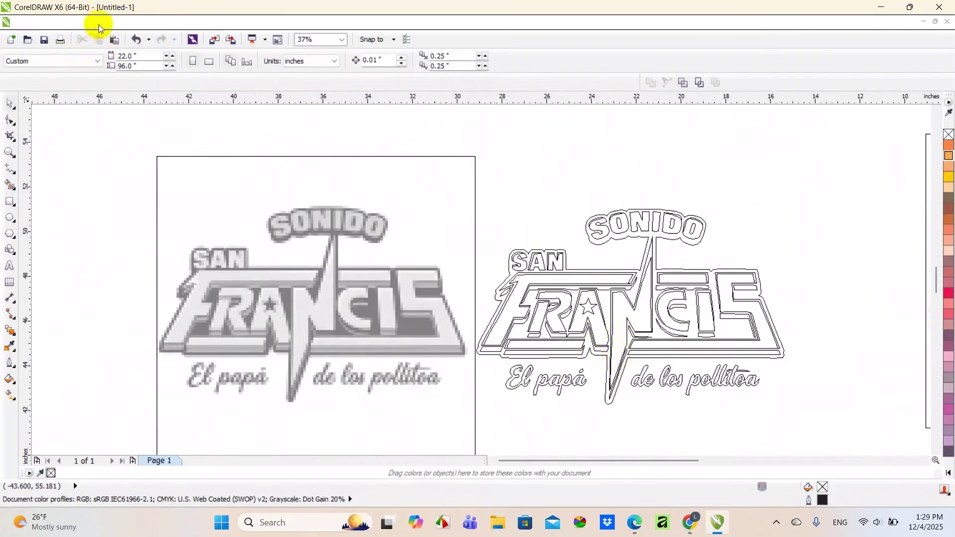
Step: Return the document display to Enhanced and select the original low-quality logo
left_click(78, 23)
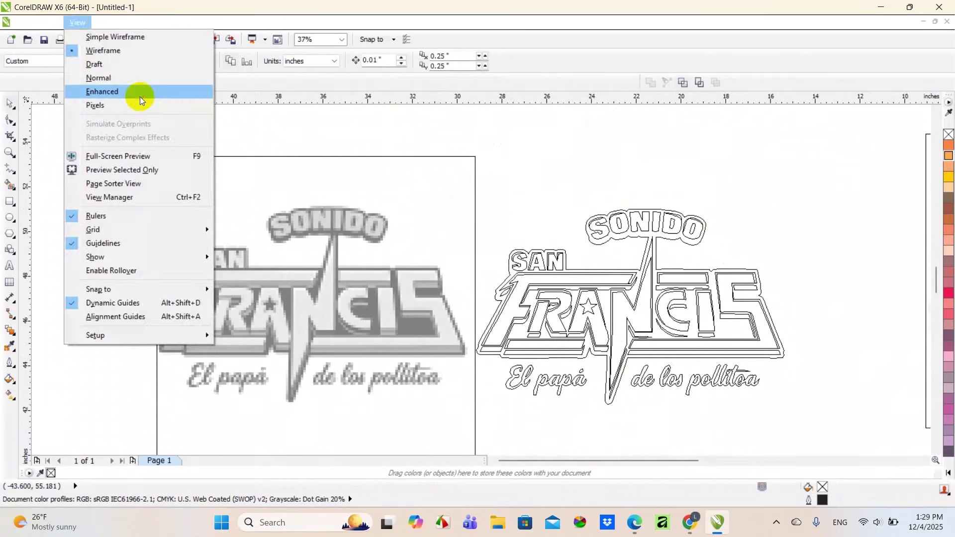
left_click(136, 94)
scroll(341, 188, "down", 1)
left_click(719, 243)
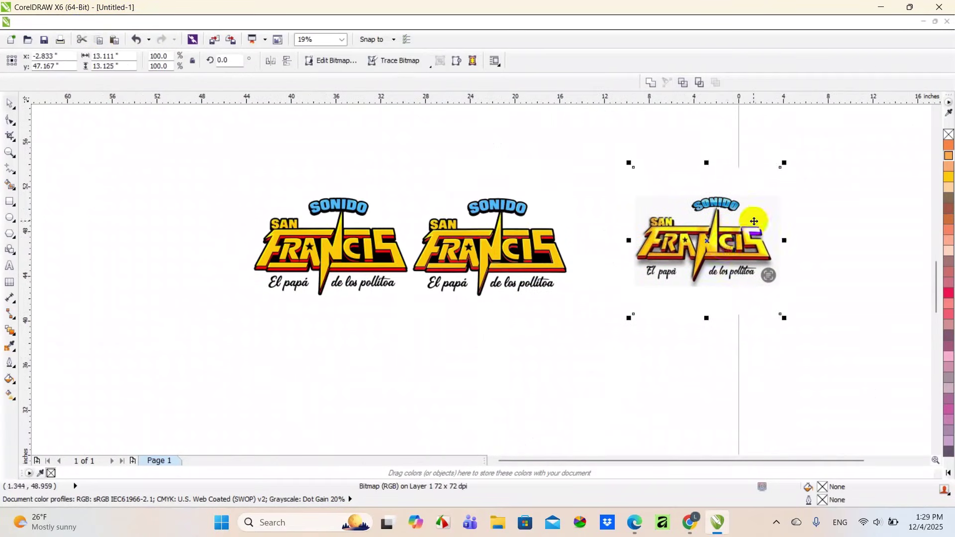
scroll(750, 218, "up", 1)
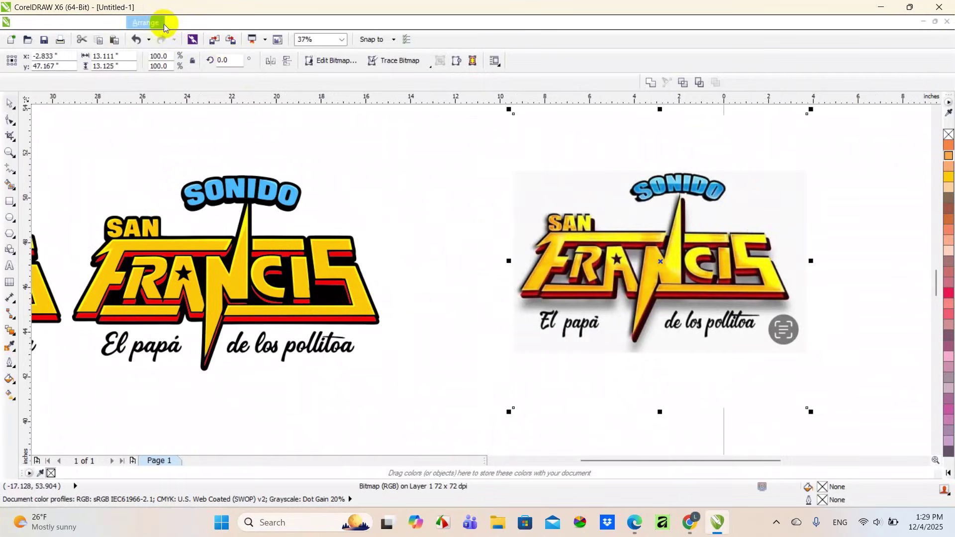
Step: Trace the original low-quality logo with Outline Trace set to Clipart, keeping the original image
left_click(153, 24)
left_click(214, 23)
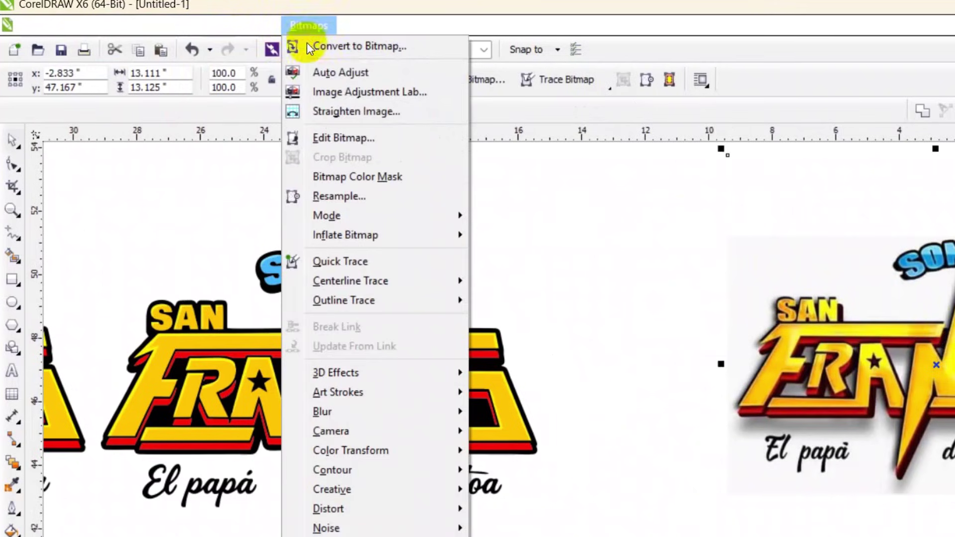
mouse_move(451, 304)
left_click(506, 358)
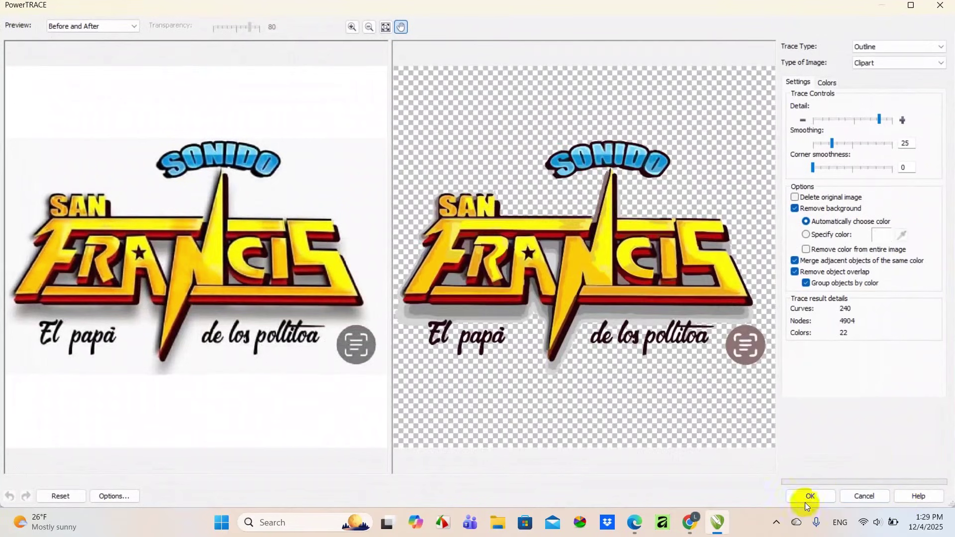
left_click(810, 497)
Step: Separate the low-quality logo's bitmap from its trace, moving the bitmap far left and the trace next to the improved logo's trace
scroll(671, 287, "down", 2)
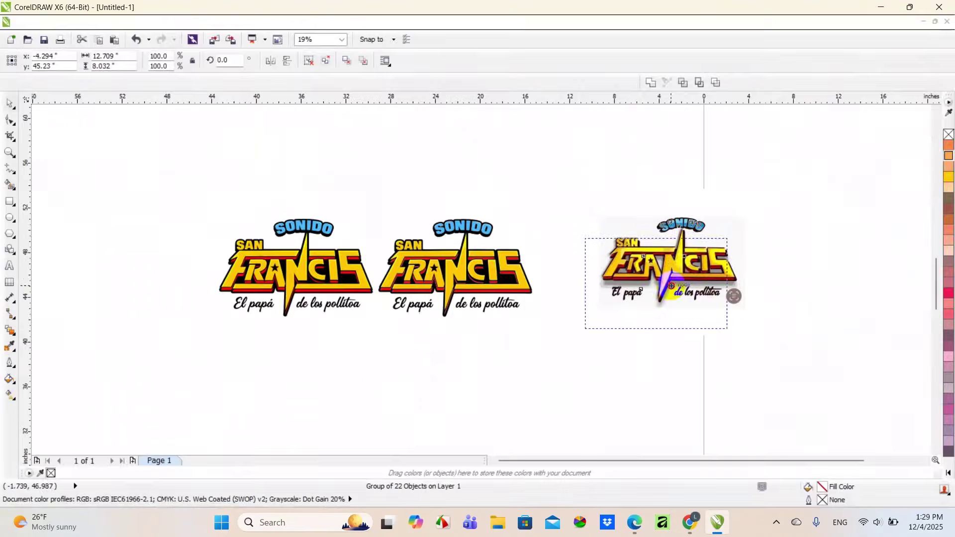
left_click_drag(672, 286, 667, 276)
mouse_move(737, 236)
left_mouse_down()
mouse_move(572, 211)
mouse_move(177, 258)
mouse_move(194, 228)
mouse_move(180, 228)
left_mouse_up()
left_click_drag(243, 267, 220, 264)
left_click(535, 366)
scroll(614, 299, "up", 2)
left_click_drag(652, 272, 559, 259)
left_click_drag(477, 274, 491, 272)
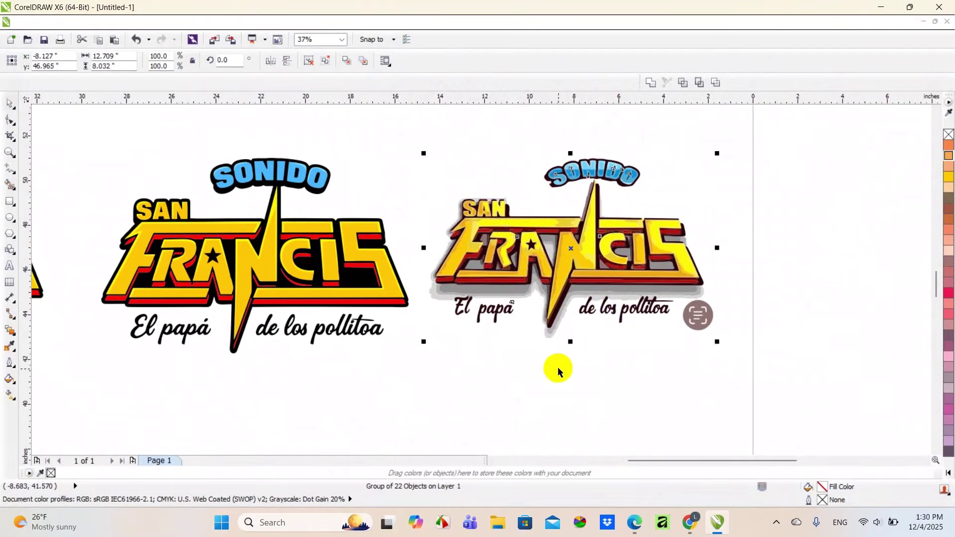
Step: Enlarge the low-quality logo's trace to about 15.9 inches wide and align it beside the improved logo's trace
left_click_drag(717, 344, 789, 390)
left_click_drag(659, 317, 655, 307)
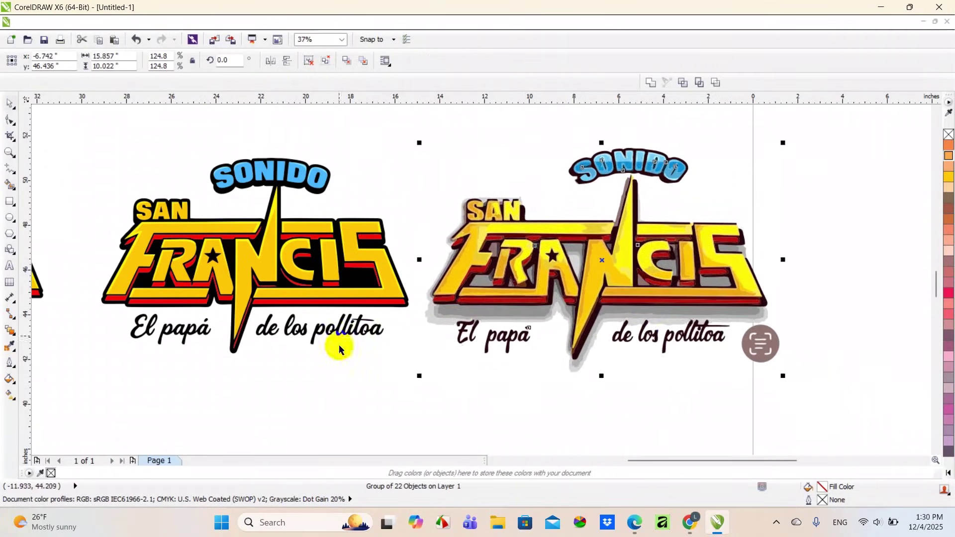
left_click(485, 409)
Step: Compare the edges of the two traced logos in colour and in Wireframe display
scroll(477, 340, "up", 5)
scroll(641, 324, "down", 3)
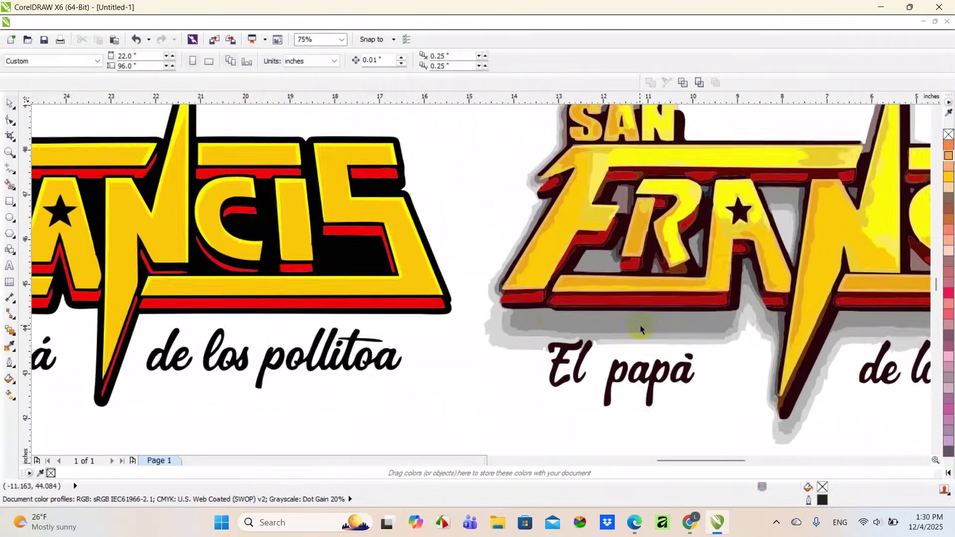
left_click(87, 26)
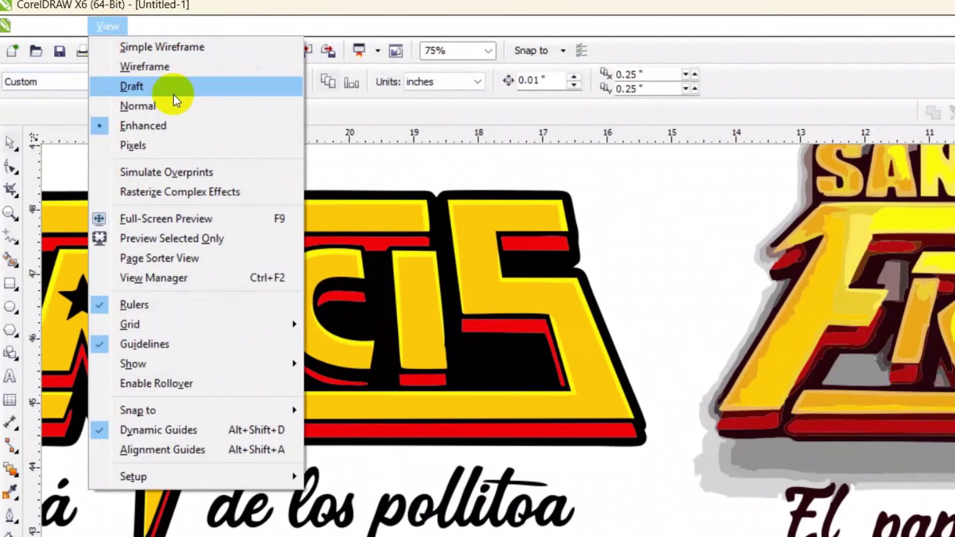
left_click(184, 67)
scroll(501, 235, "down", 3)
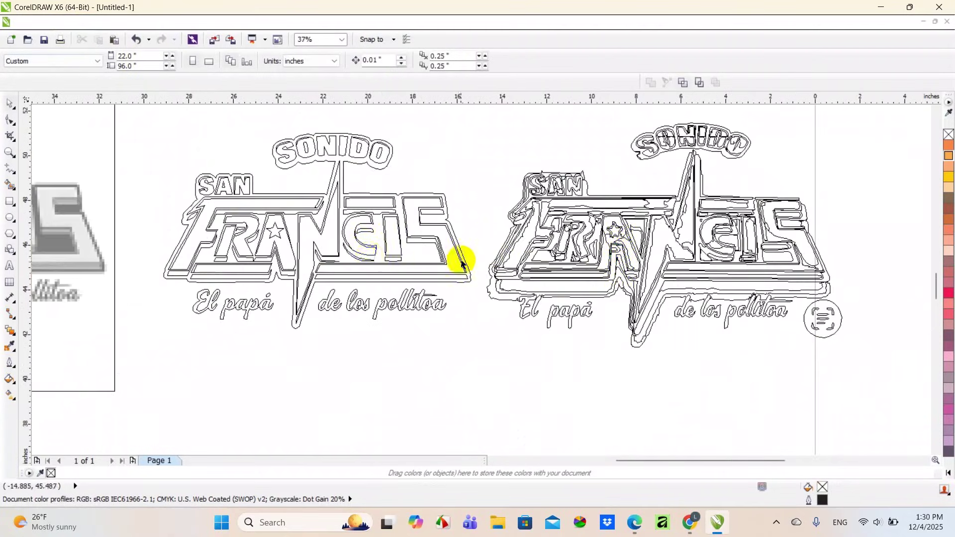
scroll(622, 251, "up", 6)
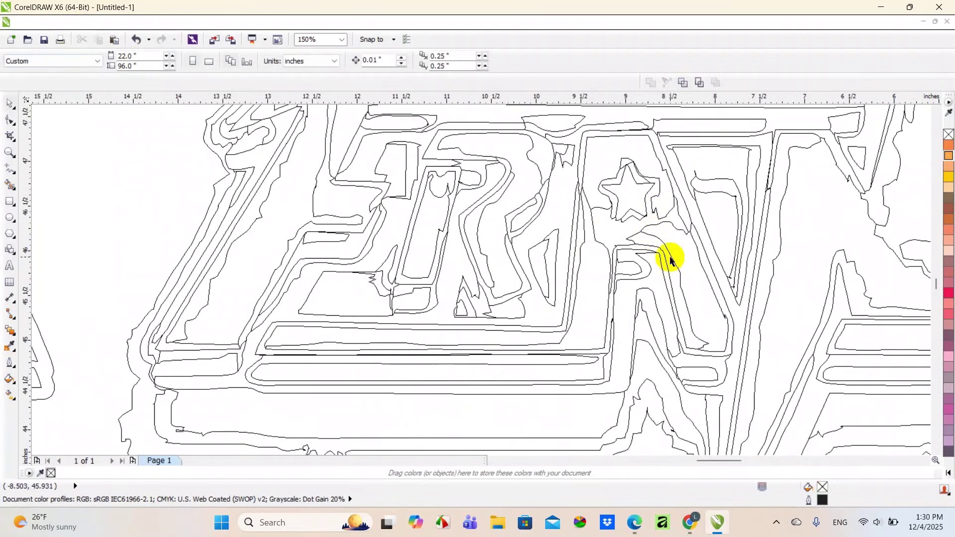
scroll(661, 260, "down", 6)
key("shift+F9")
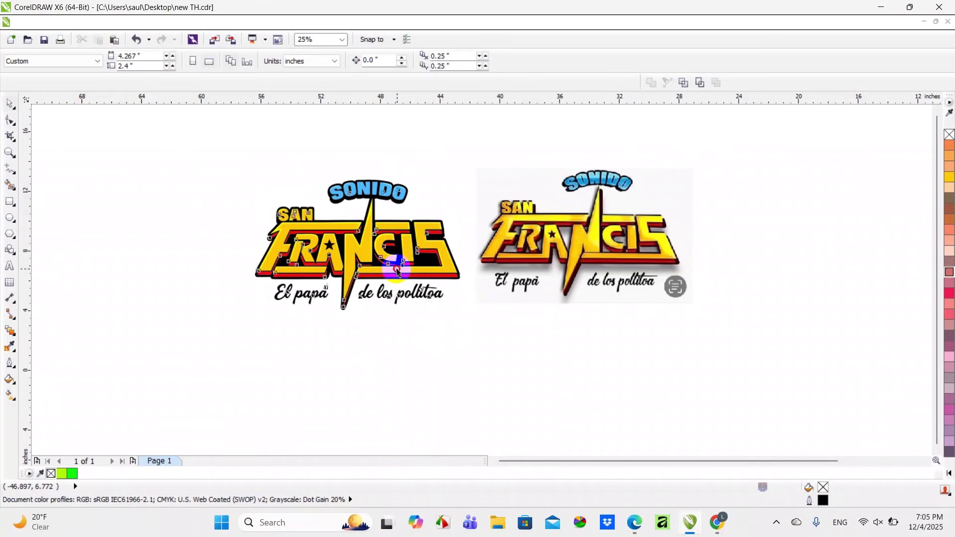
Step: Ungroup all objects of the traced logo in new TH.cdr and move the original bitmap further right, away from it
left_click(398, 269)
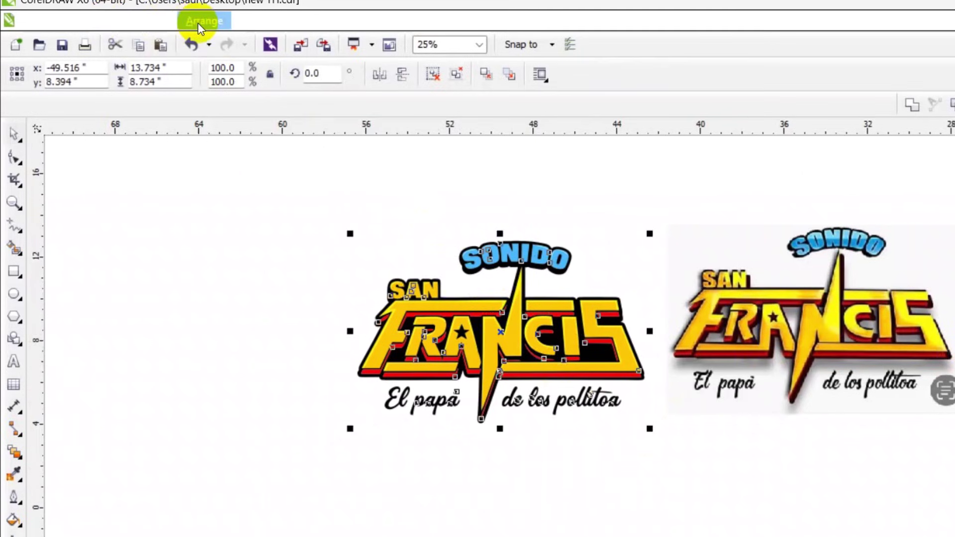
left_click(203, 21)
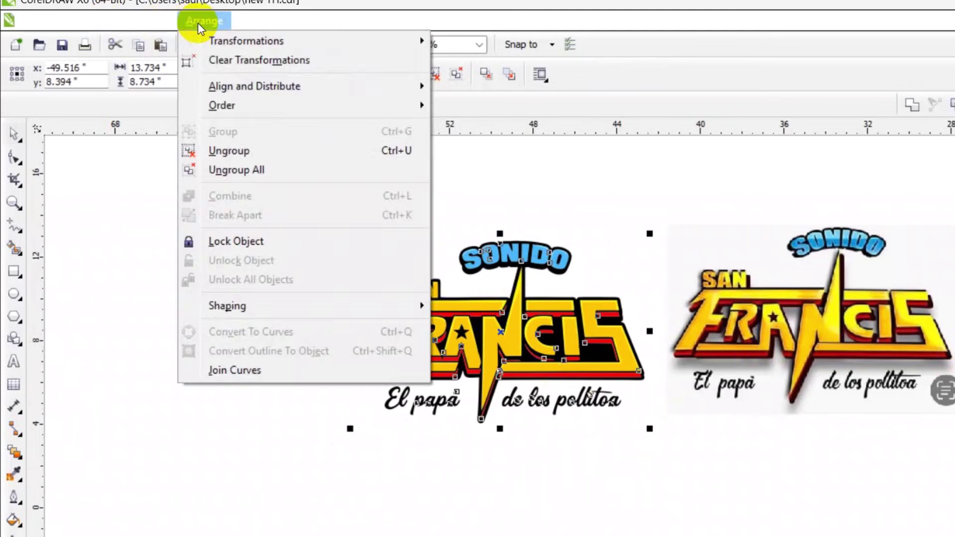
left_click(241, 170)
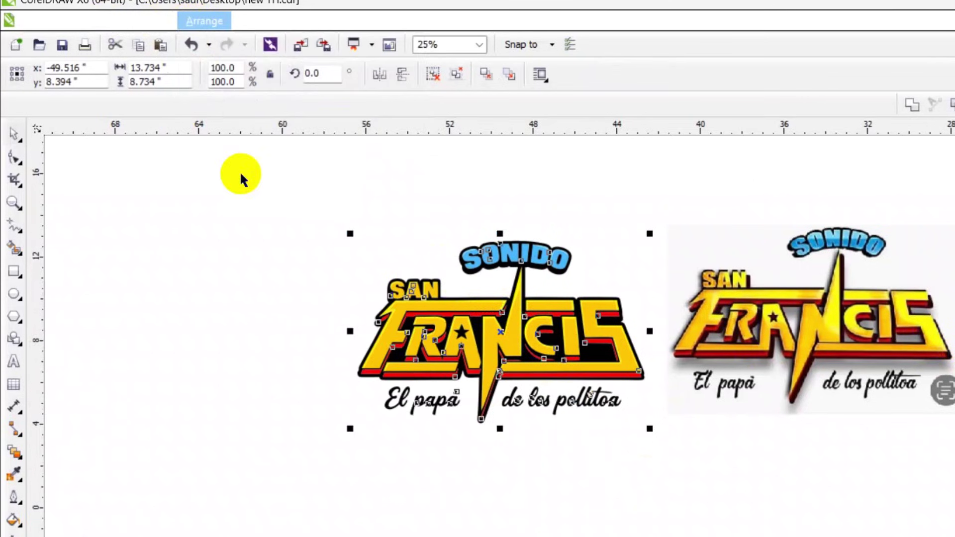
left_click(410, 390)
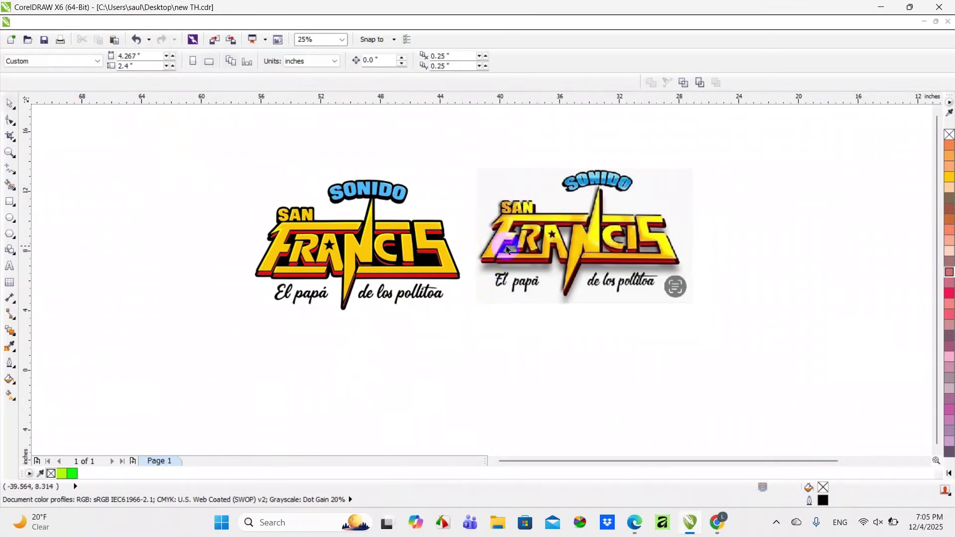
left_click_drag(506, 248, 568, 249)
left_click(443, 367)
Step: Try pulling the yellow S and N of SAN away from the traced logo, undoing each move
scroll(326, 211, "up", 1)
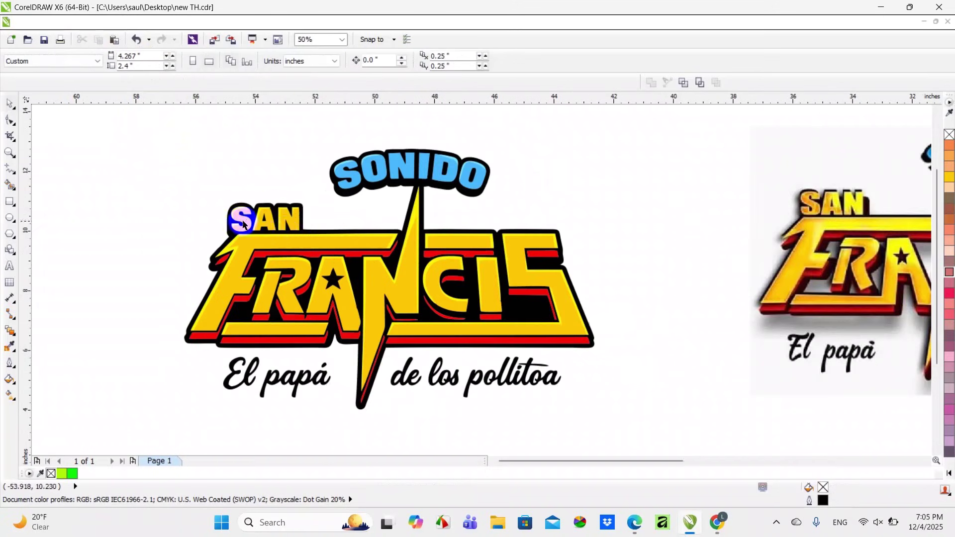
scroll(243, 225, "up", 1)
left_click_drag(239, 214, 181, 162)
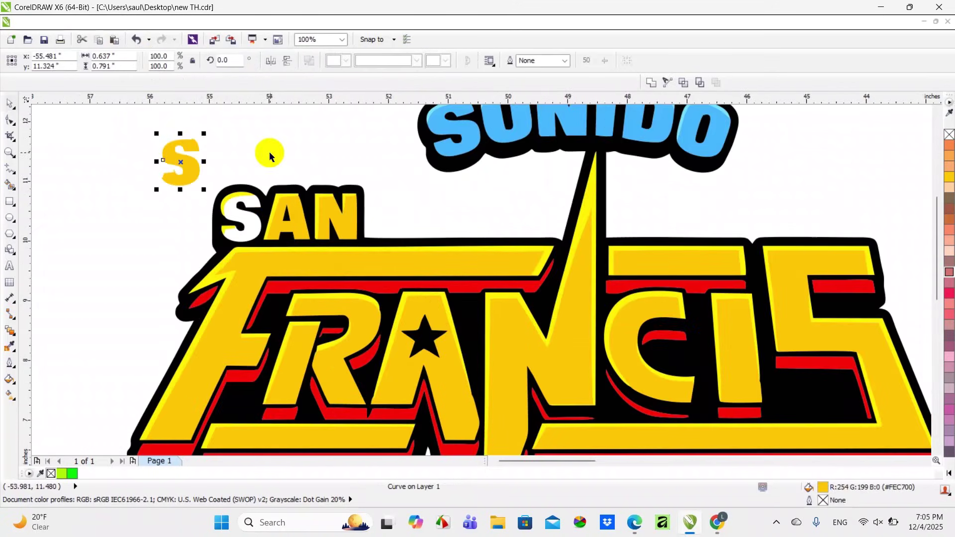
key("ctrl+z")
left_click(315, 138)
left_click_drag(327, 211, 423, 193)
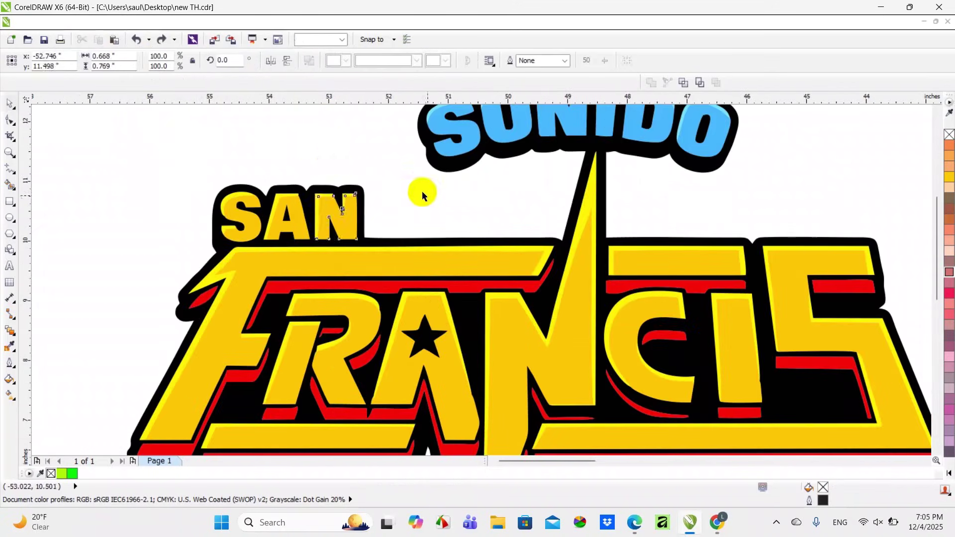
left_click(423, 192)
key("ctrl+z")
left_click(387, 156)
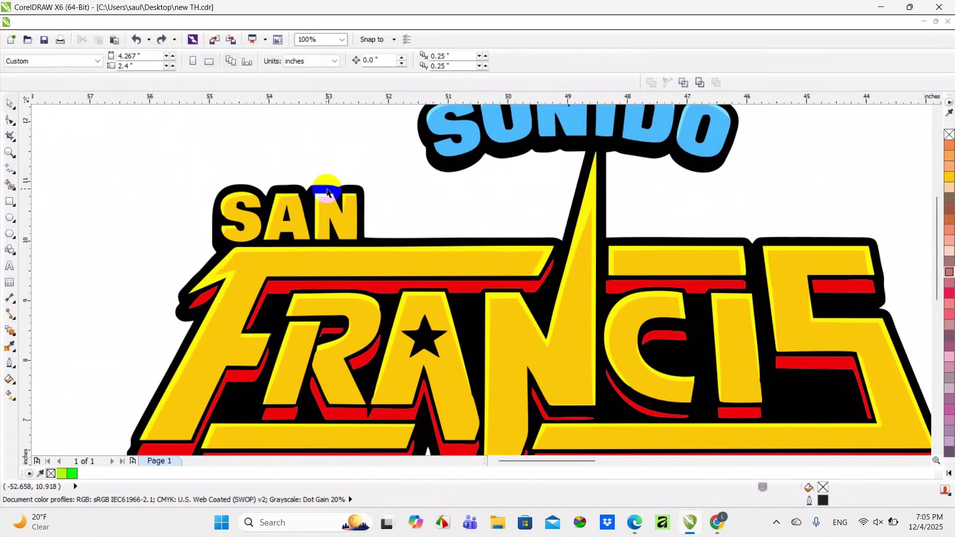
Step: Examine the lighter highlight pieces on the letters of SAN and SONIDO in the traced logo
scroll(326, 191, "up", 2)
left_click(318, 195)
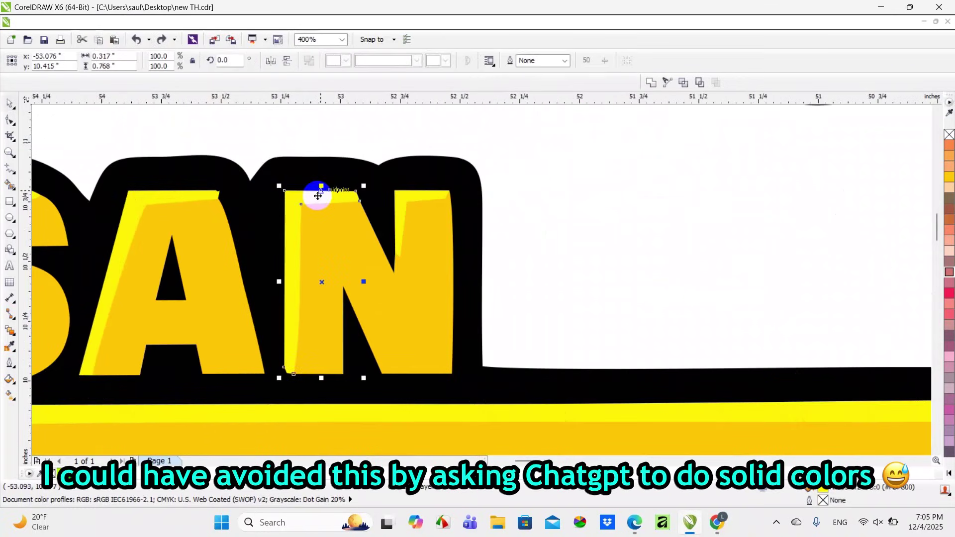
scroll(318, 195, "down", 2)
left_click(356, 201)
left_click(334, 201)
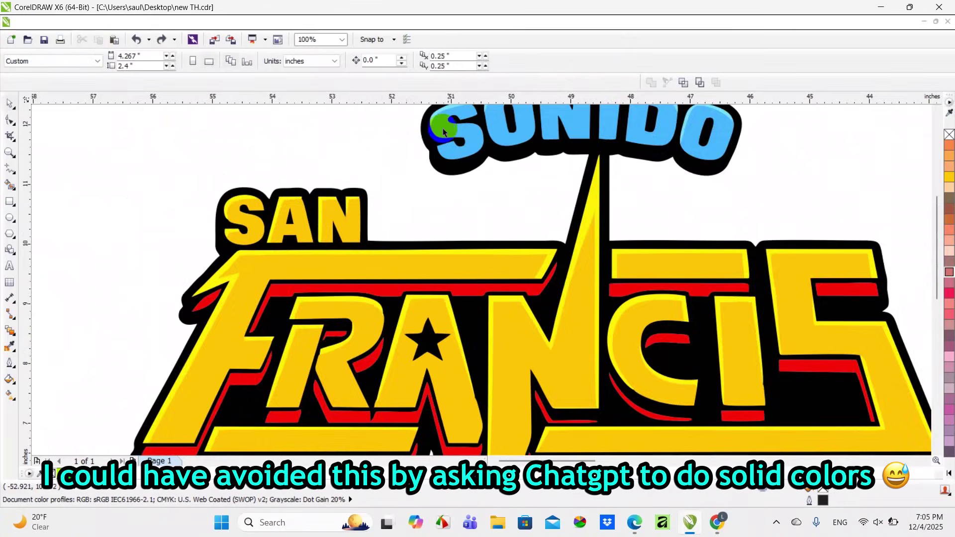
scroll(443, 128, "down", 2)
scroll(448, 129, "up", 2)
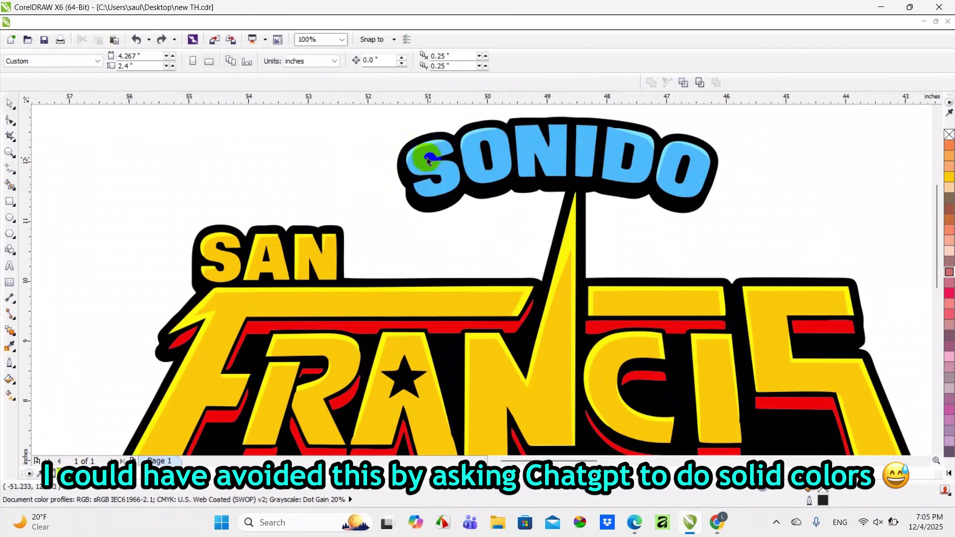
scroll(427, 157, "up", 1)
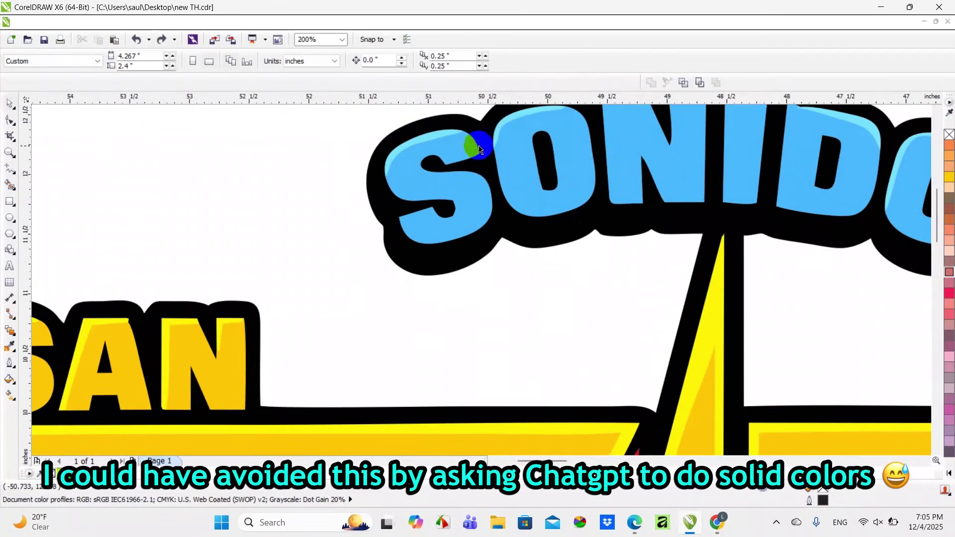
scroll(477, 147, "down", 1)
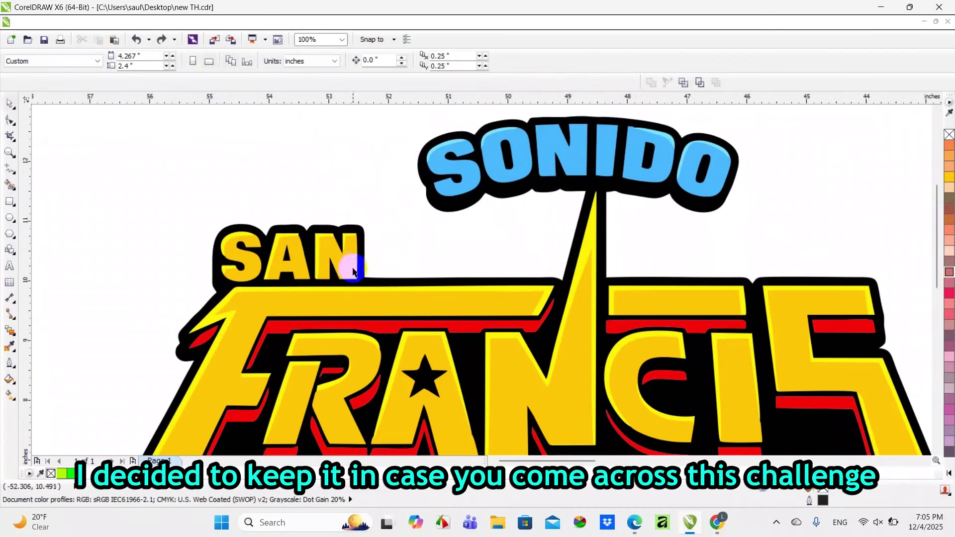
scroll(353, 272, "up", 1)
scroll(317, 228, "down", 1)
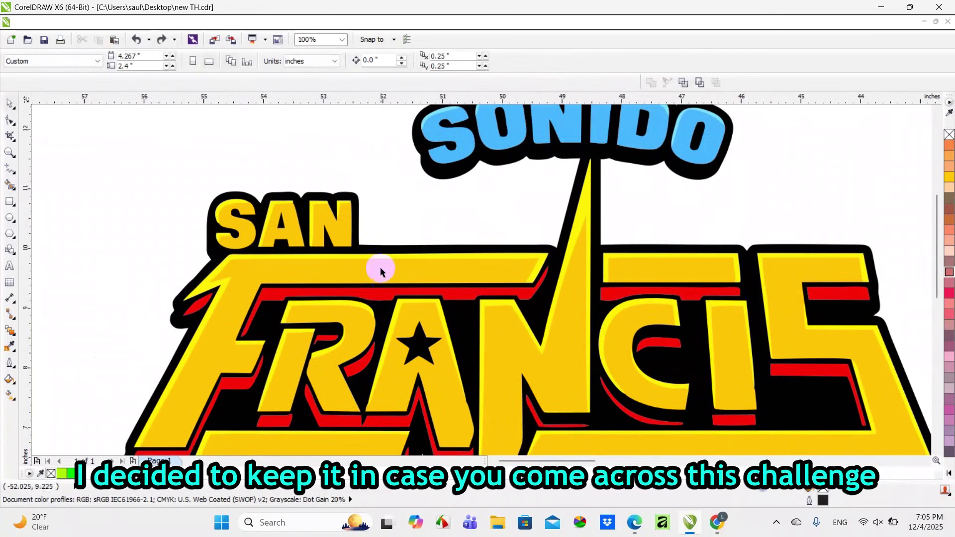
scroll(380, 269, "down", 1)
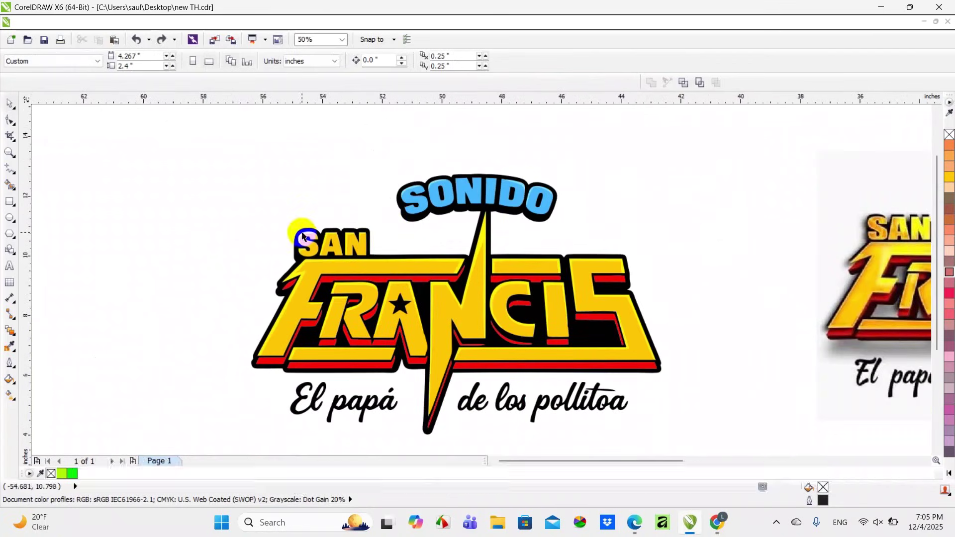
scroll(302, 236, "up", 2)
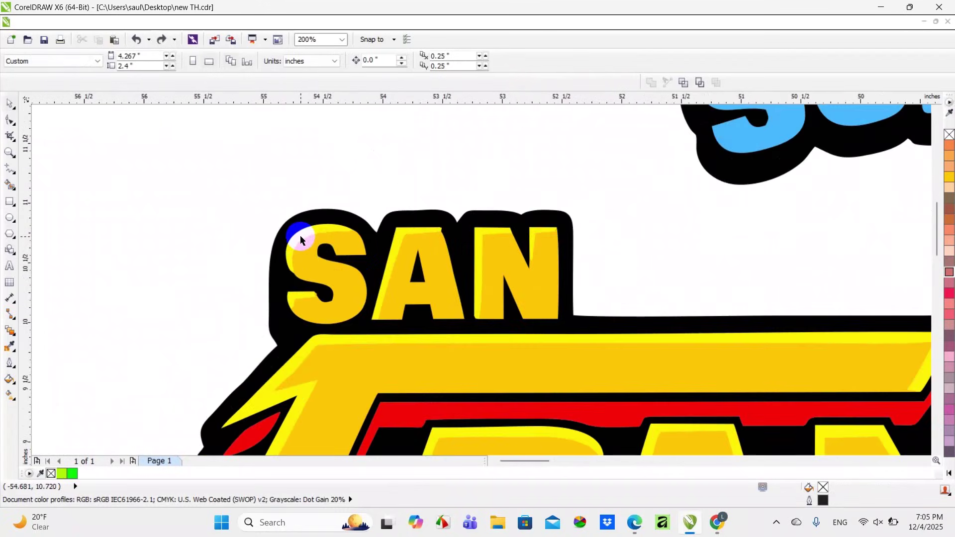
Step: Try pulling the bright yellow upper highlight away from the S of SAN and undo the move
left_click(300, 237)
scroll(299, 238, "up", 1)
left_click_drag(299, 238, 310, 186)
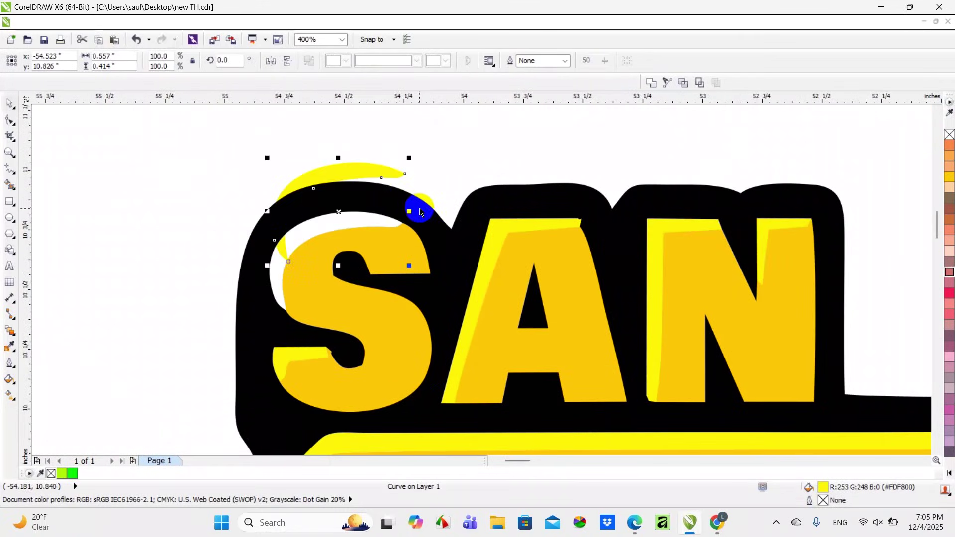
key("ctrl+z")
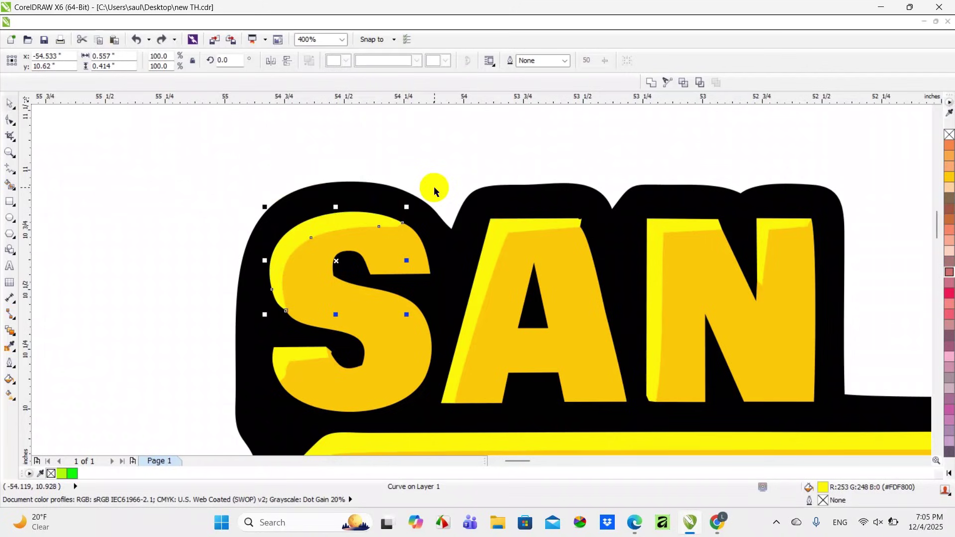
Step: Weld the bright yellow upper highlight to the main body of the S in SAN
key("shift")
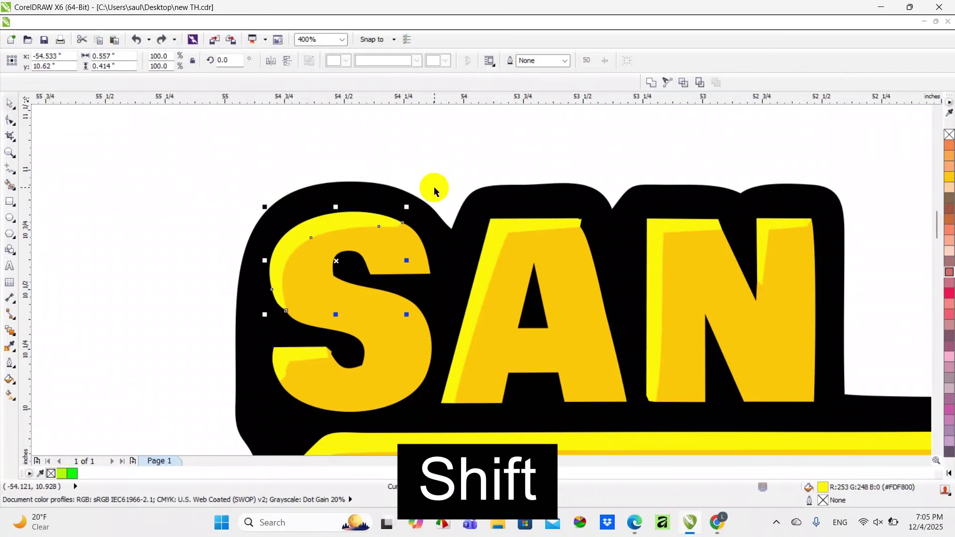
left_click(388, 250, "shift")
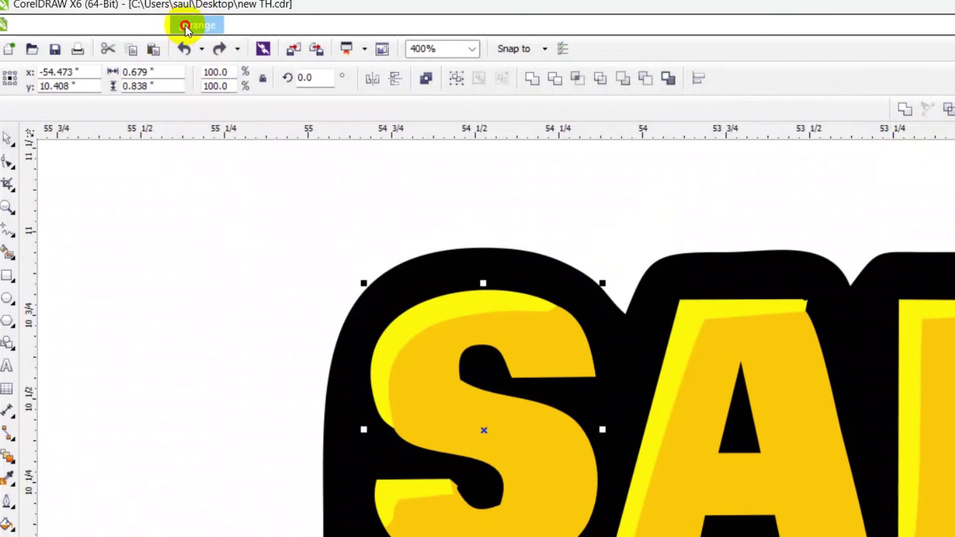
left_click(136, 24)
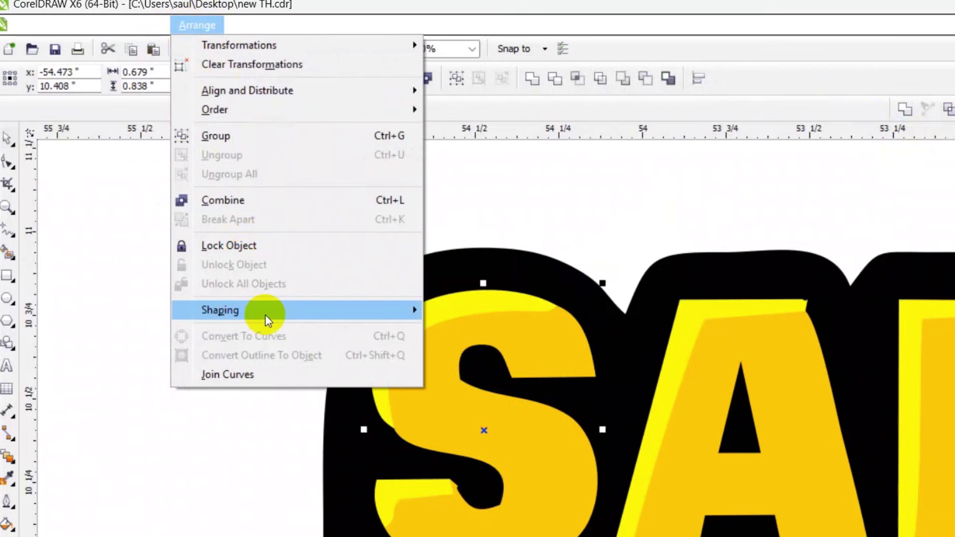
mouse_move(266, 315)
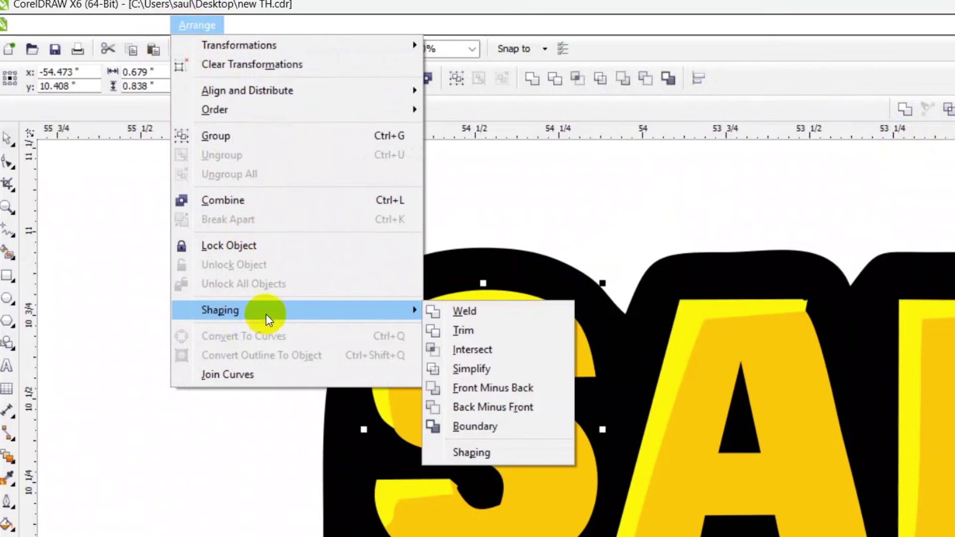
left_click(445, 309)
scroll(357, 157, "down", 2)
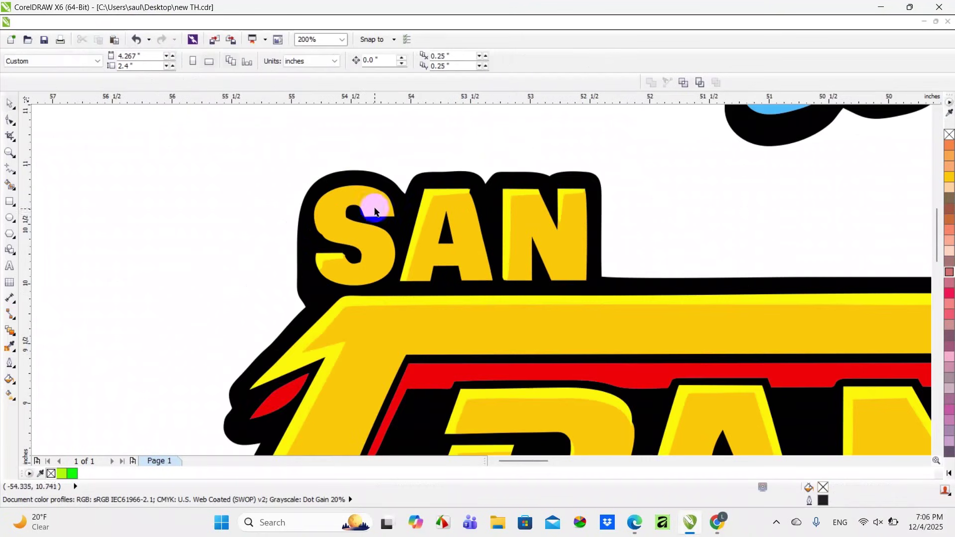
left_click(373, 205)
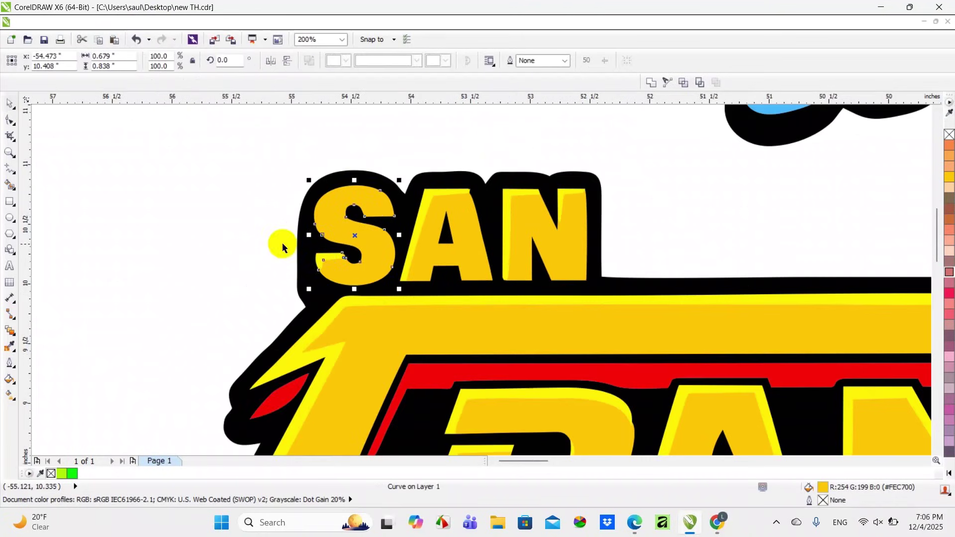
left_click(231, 240)
left_click(232, 240)
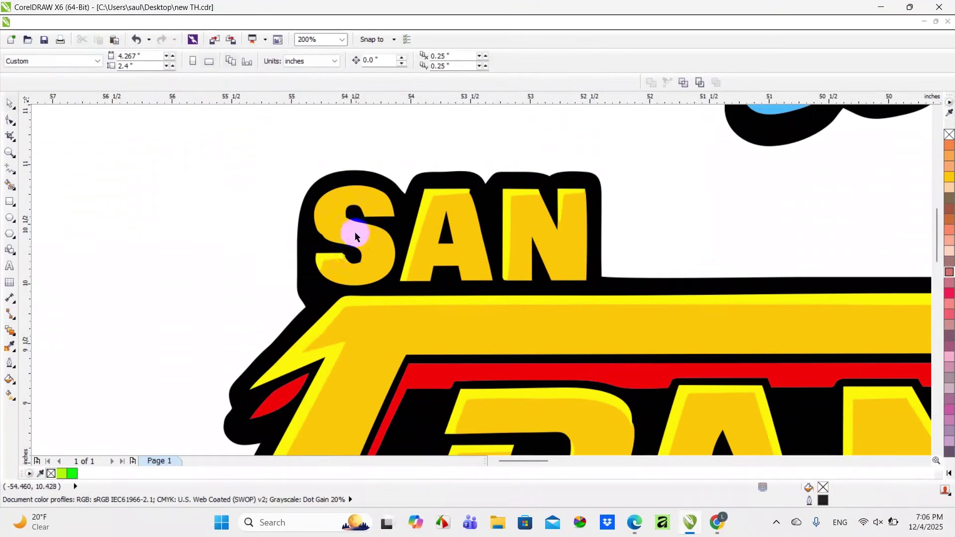
Step: Merge the lower highlight of the S and the main body of the A into the S of SAN
left_click(340, 228)
scroll(331, 265, "up", 1)
left_click(317, 248, "shift")
left_click(540, 246, "shift")
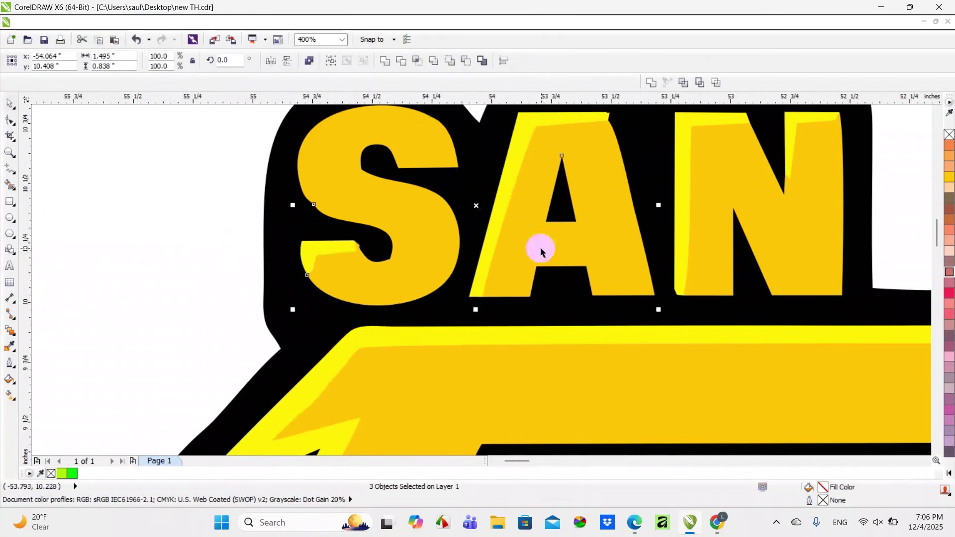
key("ctrl+l")
Step: Weld the N of SAN, the F of FRANCIS and their highlight pieces into the joined yellow lettering
left_click(700, 185, "shift")
left_click(652, 82)
left_click(680, 159, "shift")
left_click(652, 82)
left_click(384, 211, "shift")
left_click(652, 82)
scroll(521, 191, "down", 2)
Step: Weld the R of FRANCIS and its upper and inner highlights into the joined yellow lettering
left_click(493, 262, "shift")
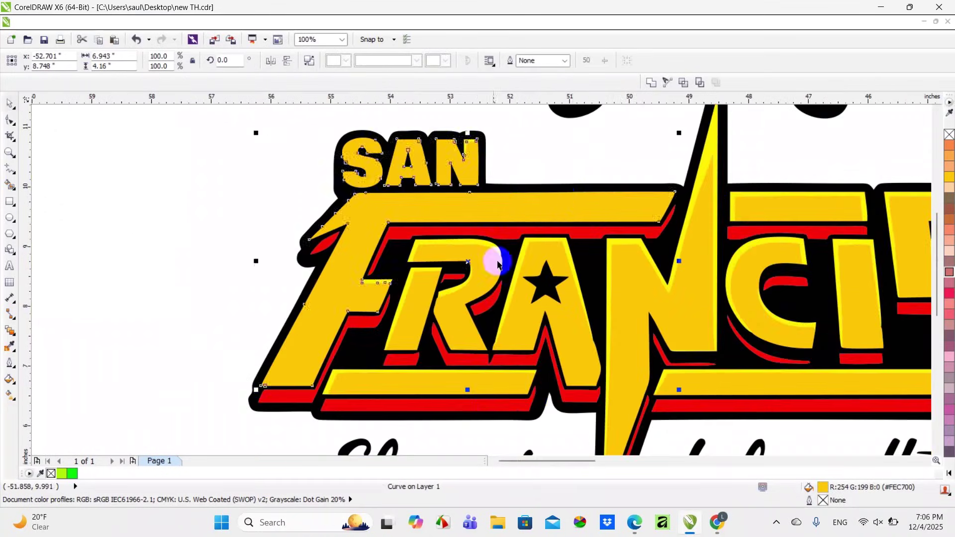
left_click(651, 82)
scroll(442, 315, "up", 1)
left_click(651, 82)
left_click(640, 196, "shift")
left_click(651, 82)
scroll(533, 189, "down", 1)
scroll(530, 190, "up", 2)
left_click(425, 312, "shift")
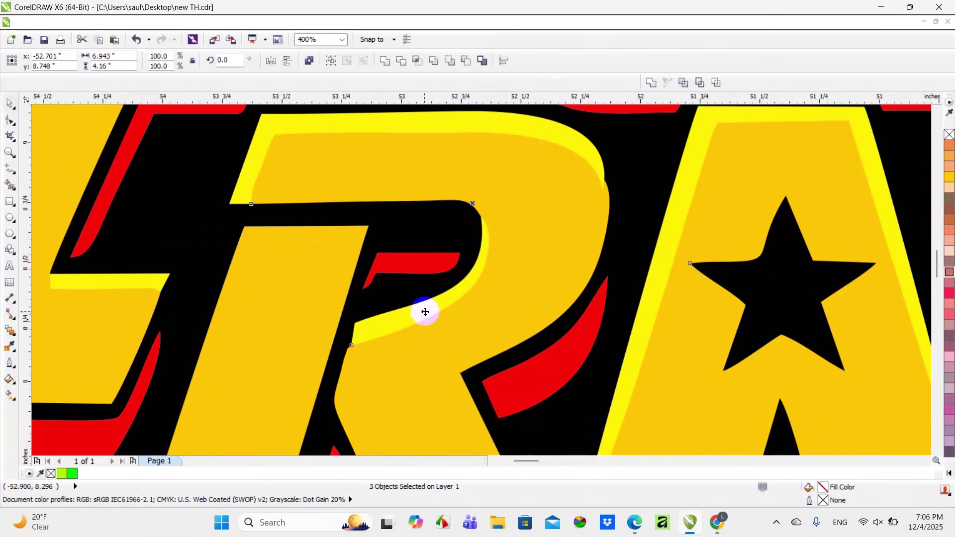
left_click(652, 83)
Step: Weld the A, N, C, I, S and horizontal bars of FRANCIS into the joined yellow lettering
scroll(423, 250, "down", 1)
left_click(695, 302, "shift")
left_click(726, 257, "shift")
left_click(652, 82)
scroll(631, 144, "up", 2)
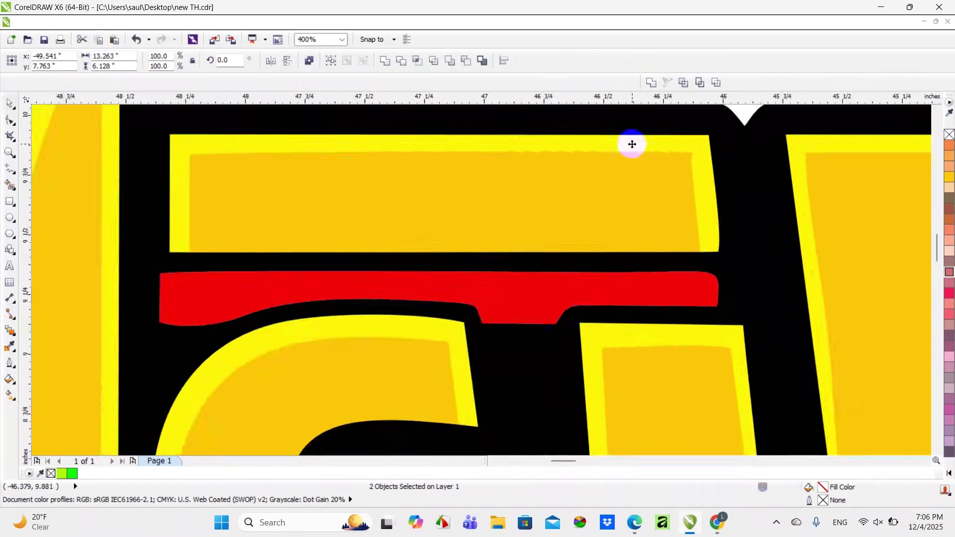
scroll(631, 145, "down", 1)
scroll(664, 205, "down", 1)
left_click(672, 288, "shift")
left_click(651, 82)
scroll(478, 172, "up", 1)
left_click(534, 126, "shift")
left_click(652, 82)
scroll(609, 169, "down", 2)
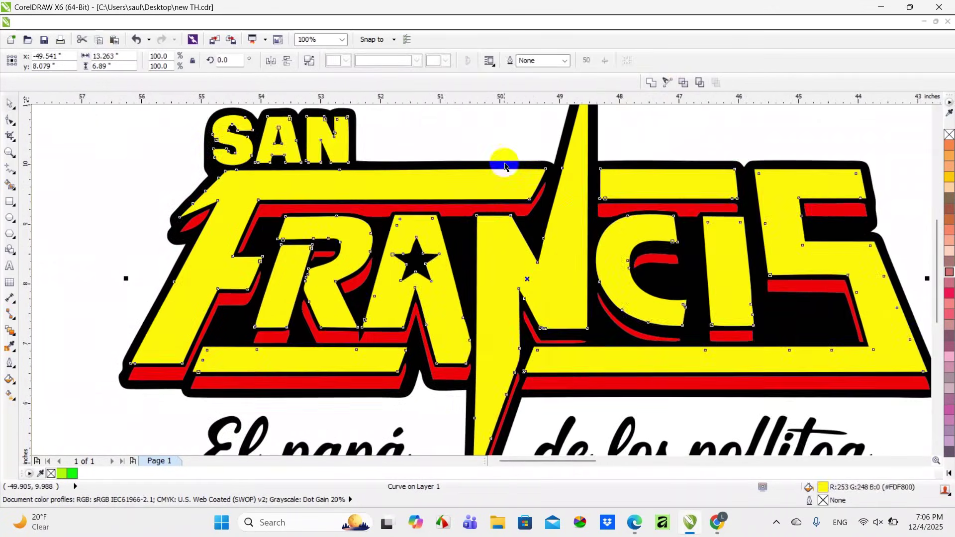
Step: Try moving the joined yellow lettering away from its black background and undo the move
left_click_drag(553, 214, 282, 343)
scroll(547, 221, "up", 1)
key("ctrl+z")
Step: Fill the joined lettering deep yellow and weld the outer highlights of the I and final S of FRANCIS into it
left_click(948, 177)
scroll(838, 141, "up", 1)
left_click(597, 234, "shift")
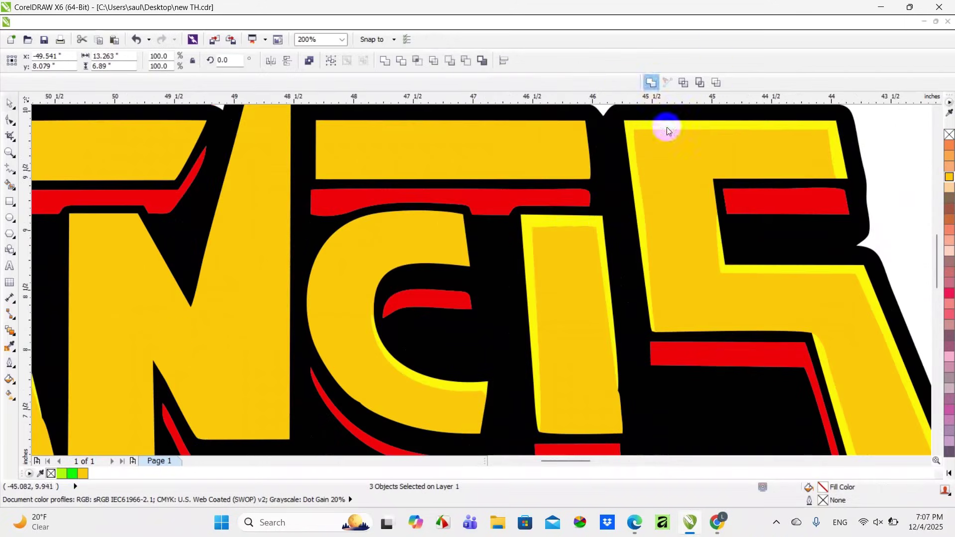
scroll(720, 170, "down", 1)
scroll(361, 193, "up", 2)
left_click(333, 191)
left_click(538, 198, "shift")
scroll(538, 198, "down", 2)
left_click(949, 177)
Step: Weld the remaining highlights inside the C and along the final S and its long lower bar into the lettering
scroll(923, 239, "up", 1)
left_click(885, 206)
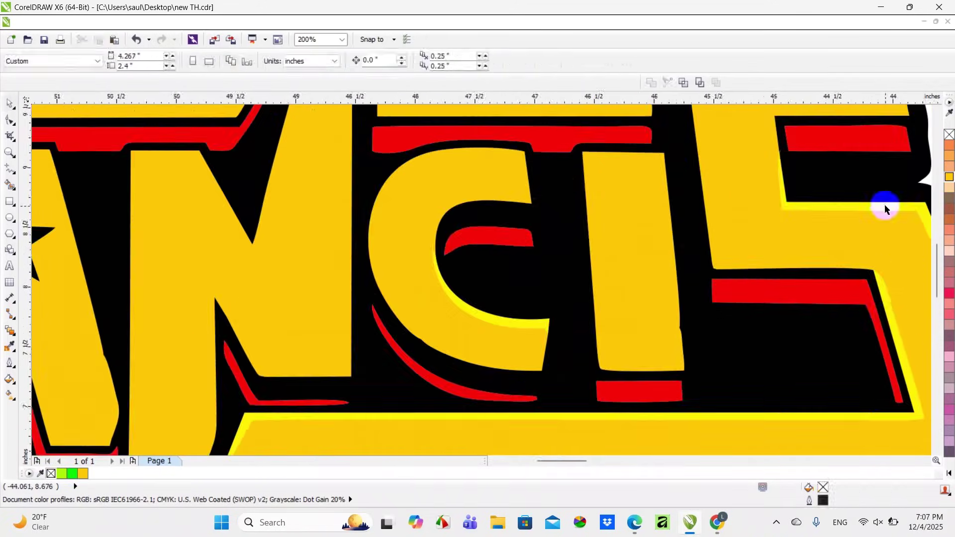
scroll(886, 315, "up", 1)
left_click(887, 316, "shift")
left_click(651, 82)
left_click(431, 274)
left_click(651, 82)
scroll(607, 242, "down", 2)
Step: Fill the lettering orange to expose leftovers, weld in the highlight of the lower bar under FRA, and restore the deep yellow fill
left_click(949, 155)
left_click(278, 306)
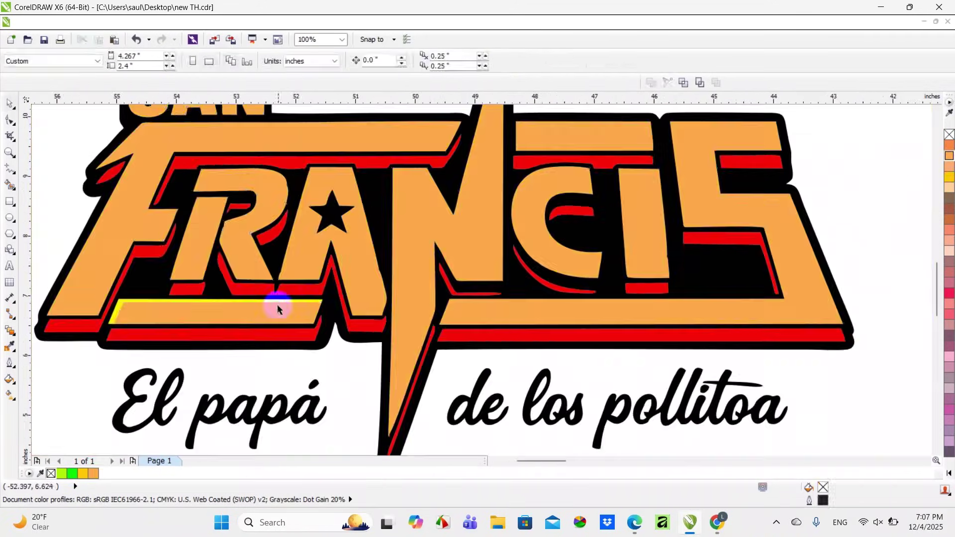
scroll(277, 305, "up", 2)
left_click(651, 82)
left_click(949, 176)
Step: Weld the S and first O of SONIDO with their highlights into one light blue shape
scroll(617, 311, "down", 3)
scroll(669, 144, "up", 3)
left_click(401, 201, "shift")
scroll(395, 194, "down", 1)
left_click(652, 82)
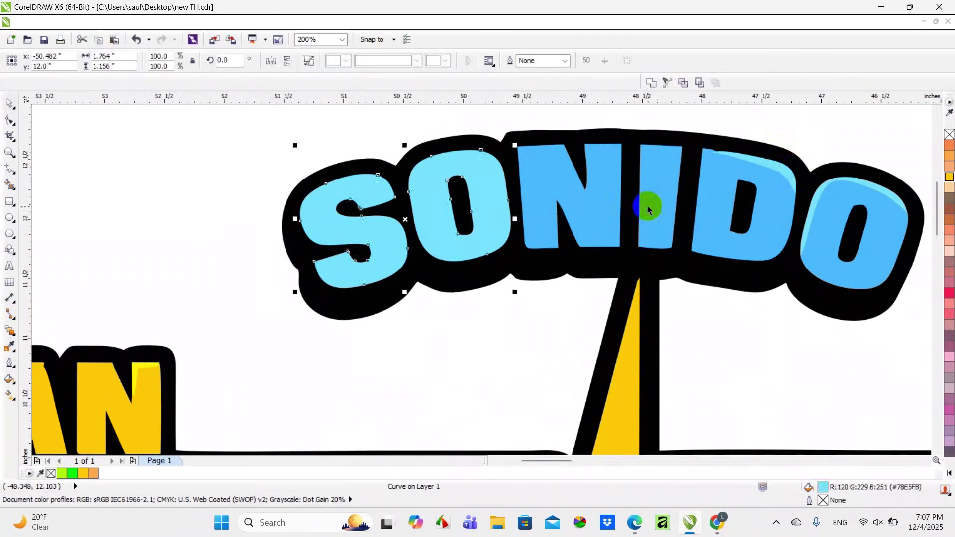
Step: Weld the N, I and last O of SONIDO and their highlights into the light blue shape
left_click(647, 206, "shift")
left_click(651, 82)
scroll(854, 201, "up", 1)
left_click(854, 201, "shift")
left_click(701, 142, "shift")
left_click(651, 82)
Step: Weld the D of SONIDO and its highlight into the light blue shape, then test-move the lettering and undo the move
scroll(598, 216, "down", 1)
left_click(597, 216, "shift")
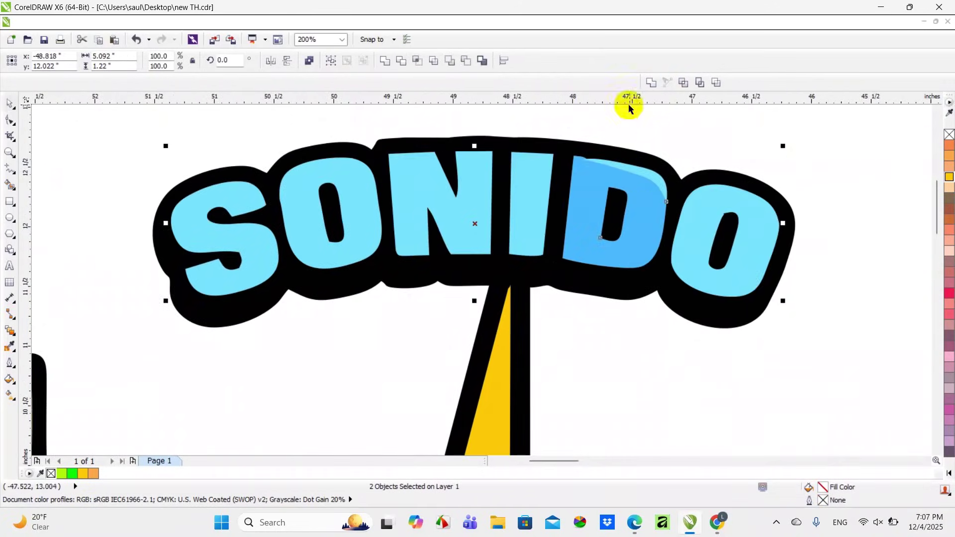
left_click(652, 82)
left_click(762, 244)
left_click(651, 82)
left_click_drag(712, 213, 712, 162)
key("ctrl+z")
Step: Weld the red shadow pieces around the F of FRANCIS and fill them with pinkish red C:0 M:100 Y:60 K:0
scroll(712, 162, "down", 2)
scroll(513, 297, "up", 2)
left_click(317, 183)
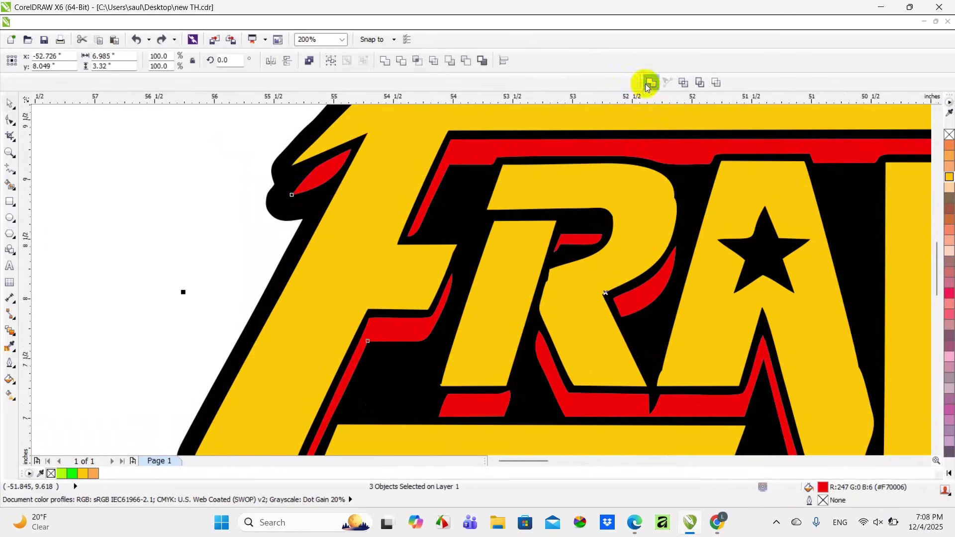
left_click(651, 82)
left_click(949, 293)
Step: Add the remaining red shadow pieces around the R and A of FRANCIS to the pinkish-red shape
scroll(465, 206, "down", 1)
scroll(526, 304, "up", 1)
left_click(465, 400)
left_click(427, 315, "shift")
left_click(577, 206, "shift")
left_click(523, 142, "shift")
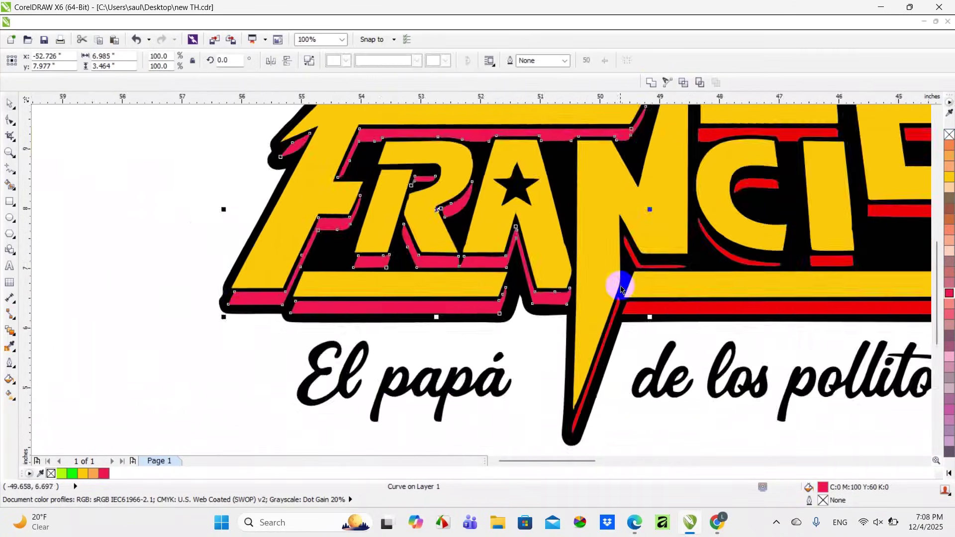
Step: Weld the red shadow pieces of the N, C, I, S and lower bar into one shape and fill it pinkish red
scroll(623, 296, "up", 2)
left_click(631, 329, "shift")
left_click(610, 334, "shift")
scroll(614, 334, "down", 1)
left_click(629, 294, "shift")
left_click(652, 83)
left_click(870, 196, "shift")
left_click(652, 82)
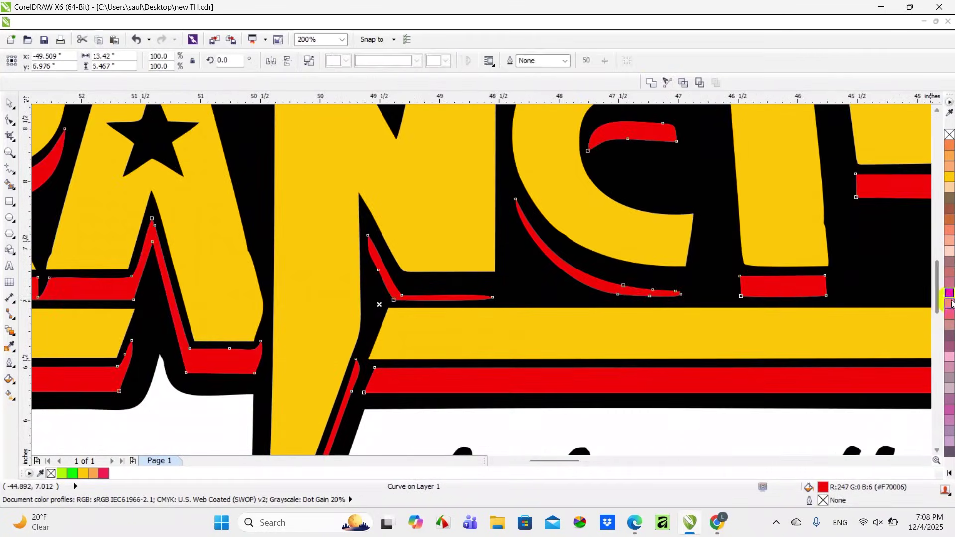
left_click(949, 294)
Step: Weld the last leftover shadow pieces of FRANCIS into the pinkish-red shadow shape
scroll(447, 299, "down", 2)
scroll(592, 229, "up", 2)
left_click(559, 243)
left_click(299, 259, "shift")
left_click(214, 363, "shift")
left_click(652, 82)
scroll(618, 214, "down", 2)
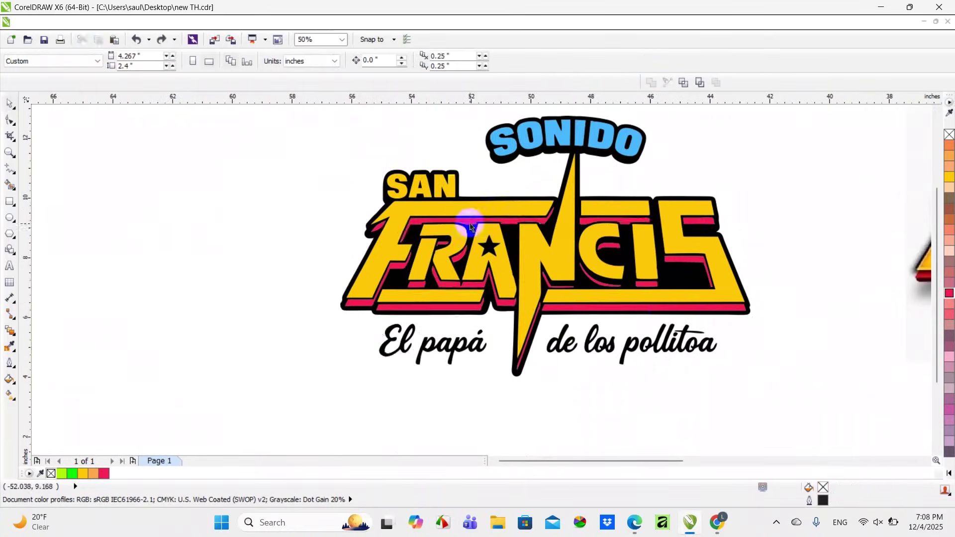
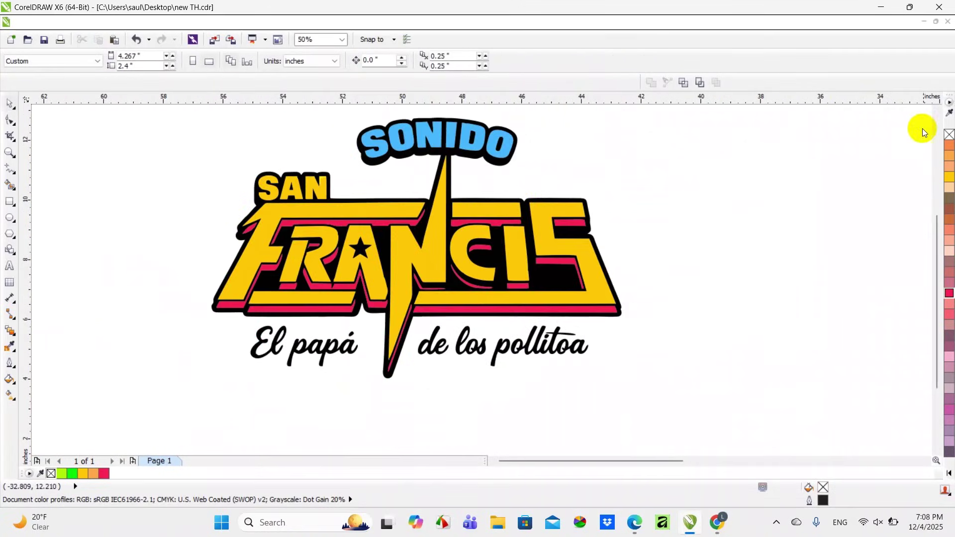
Step: Pull the yellow lettering, the blue SONIDO and the pinkish-red shadow shapes off the black outline to check the colour separation
left_click(937, 114)
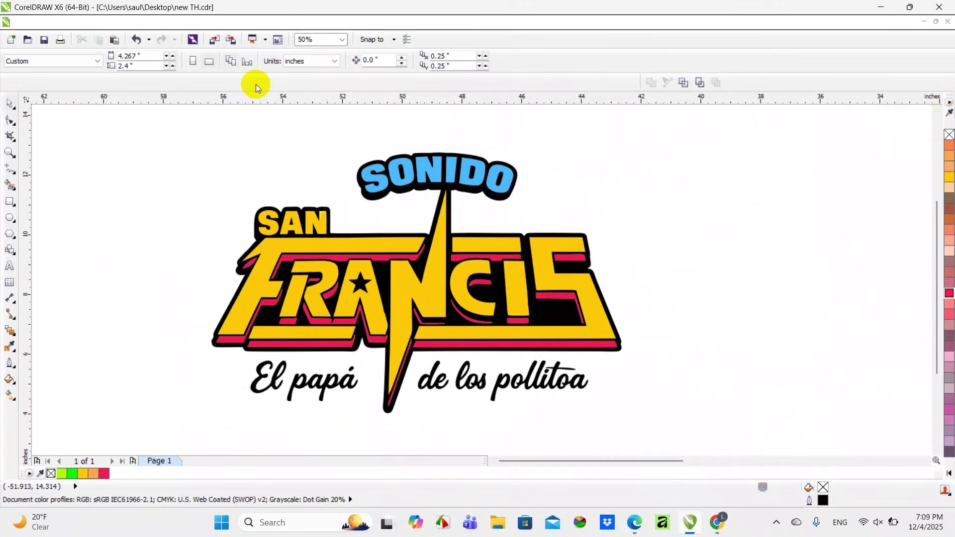
scroll(452, 195, "down", 2)
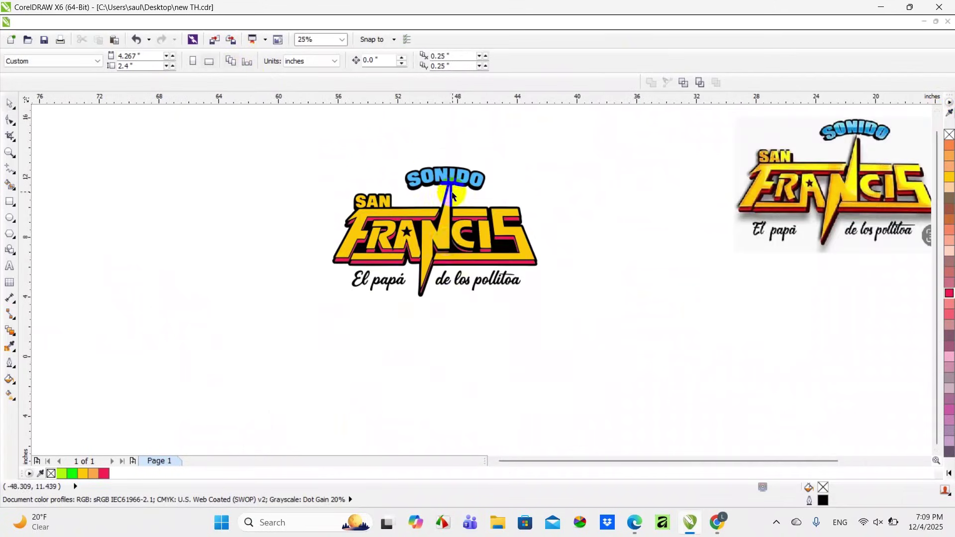
left_click_drag(438, 241, 217, 174)
left_click(224, 278)
left_click_drag(468, 177, 227, 234)
scroll(383, 267, "up", 3)
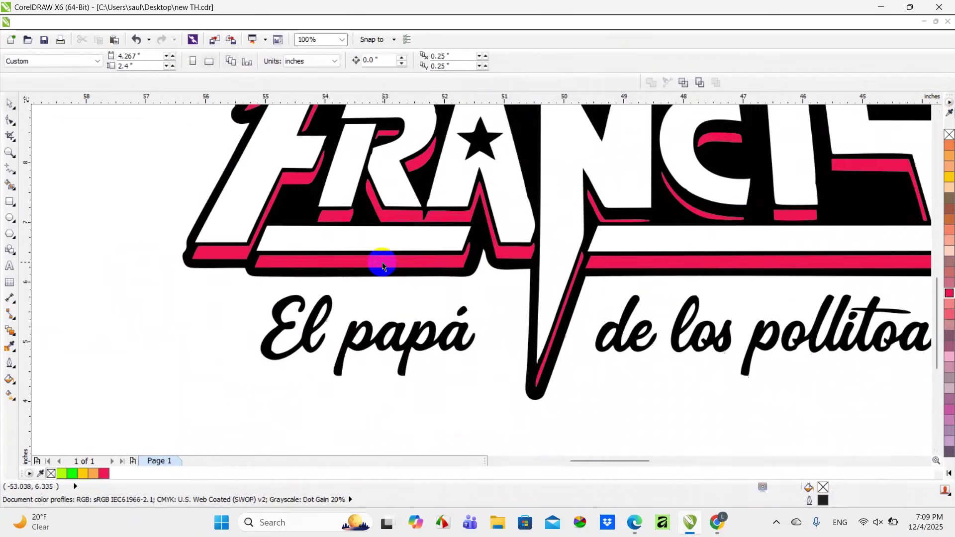
left_click(382, 267)
scroll(383, 268, "down", 3)
left_click_drag(383, 262, 183, 352)
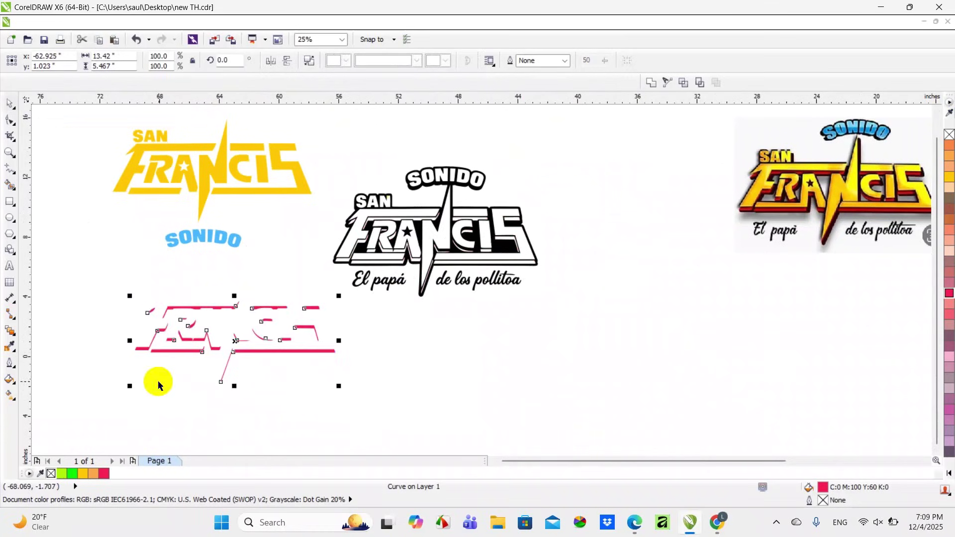
scroll(137, 318, "up", 1)
left_click(277, 341)
scroll(292, 340, "down", 1)
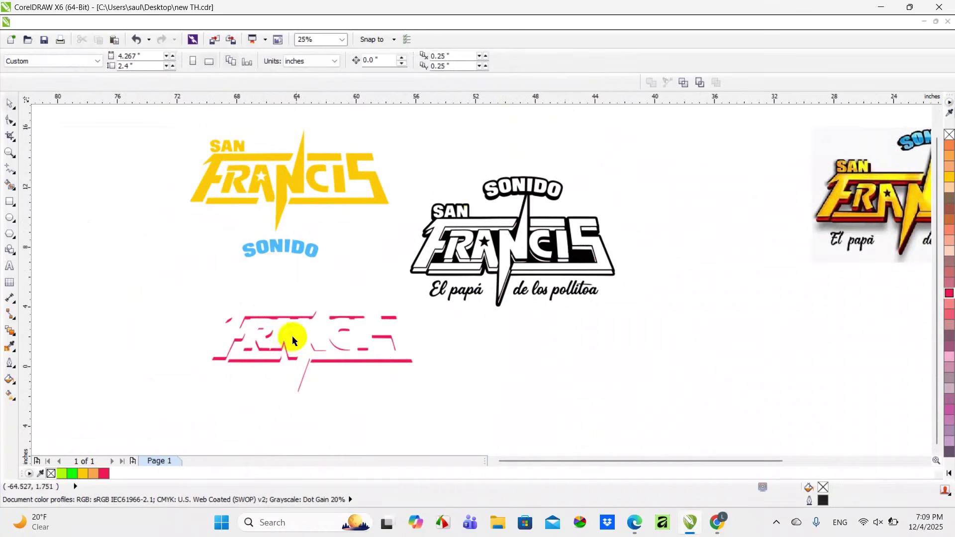
Step: Undo moving the yellow, blue and red shapes off the black outline
key("ctrl+z")
key("ctrl+z")
key("ctrl+z")
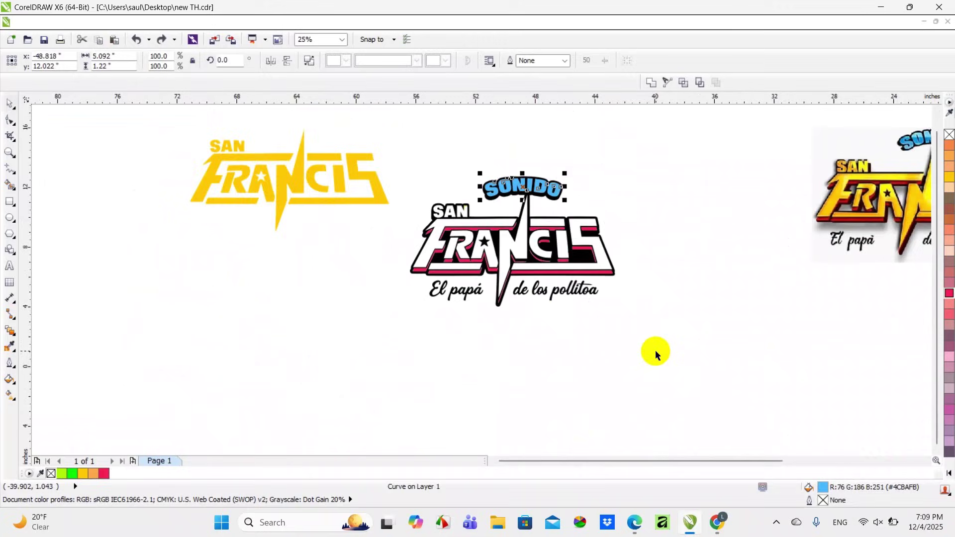
left_click(655, 347)
Step: Duplicate the complete colour logo and place the copy beside the original
scroll(623, 309, "down", 1)
left_click_drag(456, 192, 687, 361)
left_click_drag(616, 281, 552, 278)
left_click(581, 299)
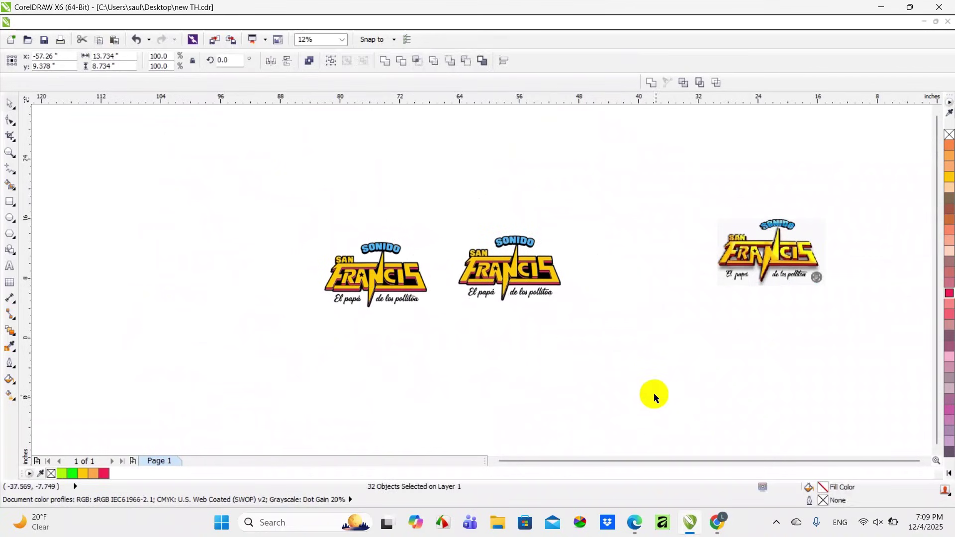
left_click(652, 392)
Step: Weld the bright yellow highlight on the N of SAN into the golden-yellow lettering of the logo copy nearest the source picture
scroll(516, 260, "up", 1)
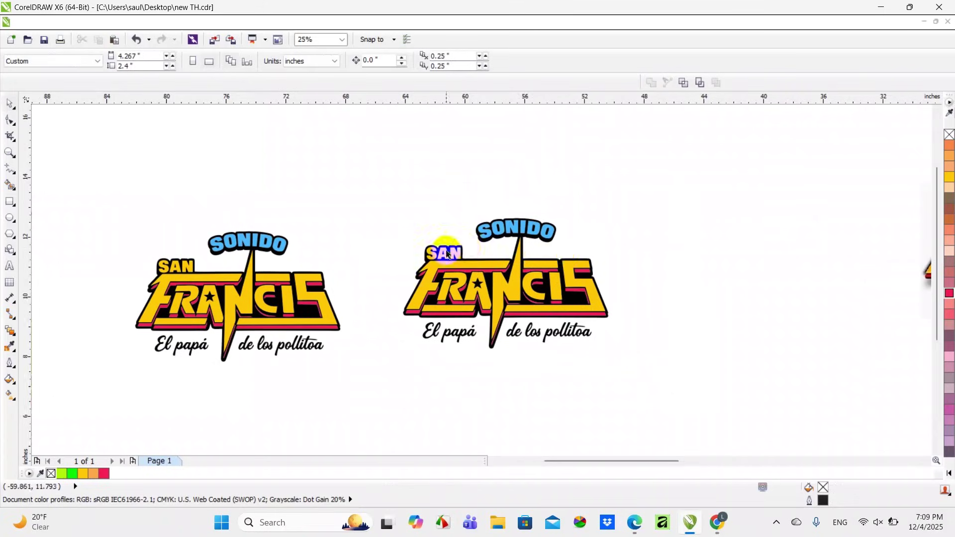
scroll(359, 267, "right", 1)
scroll(359, 264, "down", 1)
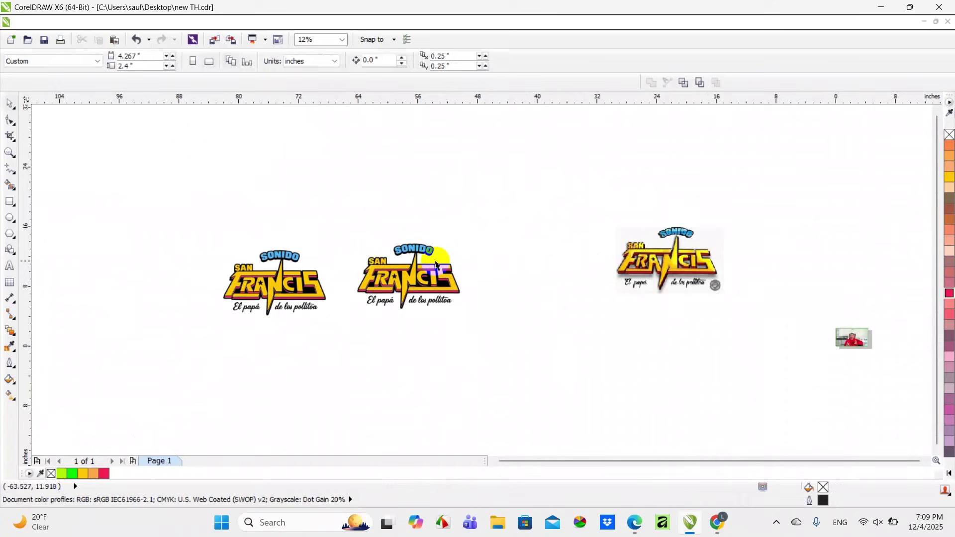
scroll(431, 288, "up", 2)
scroll(429, 292, "down", 1)
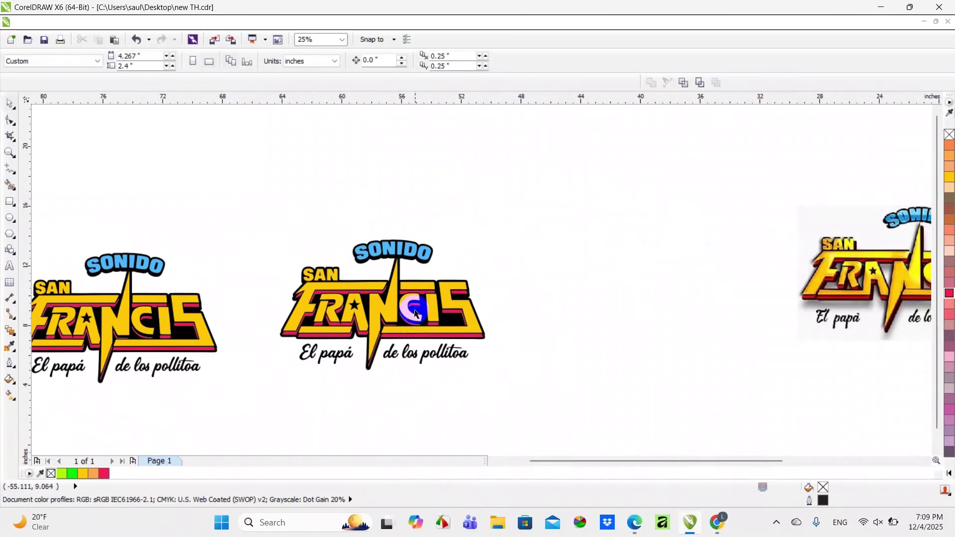
scroll(370, 294, "up", 2)
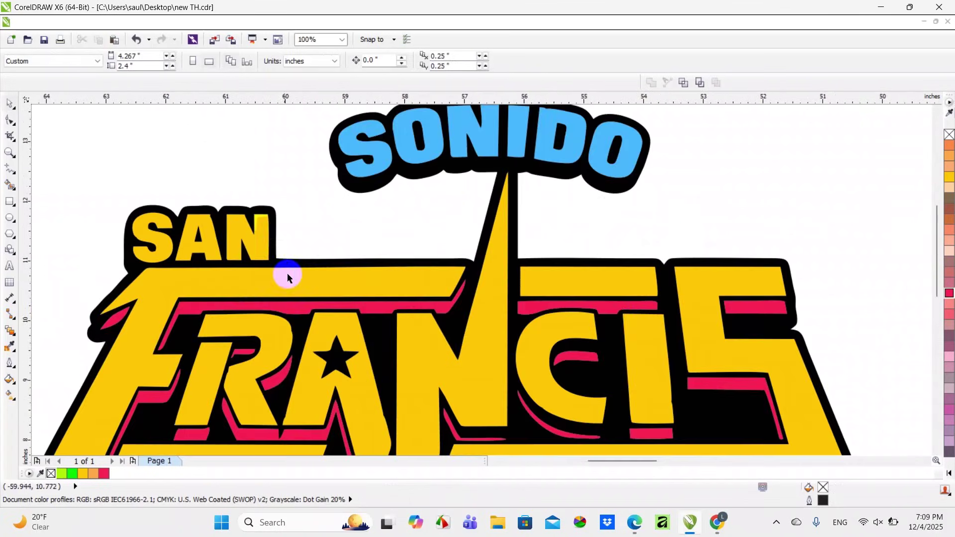
left_click(256, 239)
left_click(319, 219)
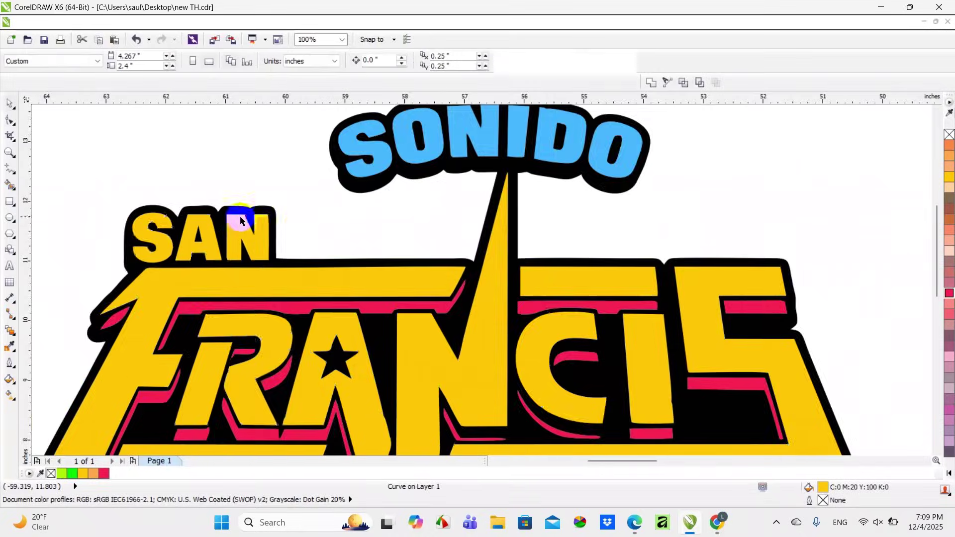
scroll(234, 215, "up", 2)
left_click(336, 274)
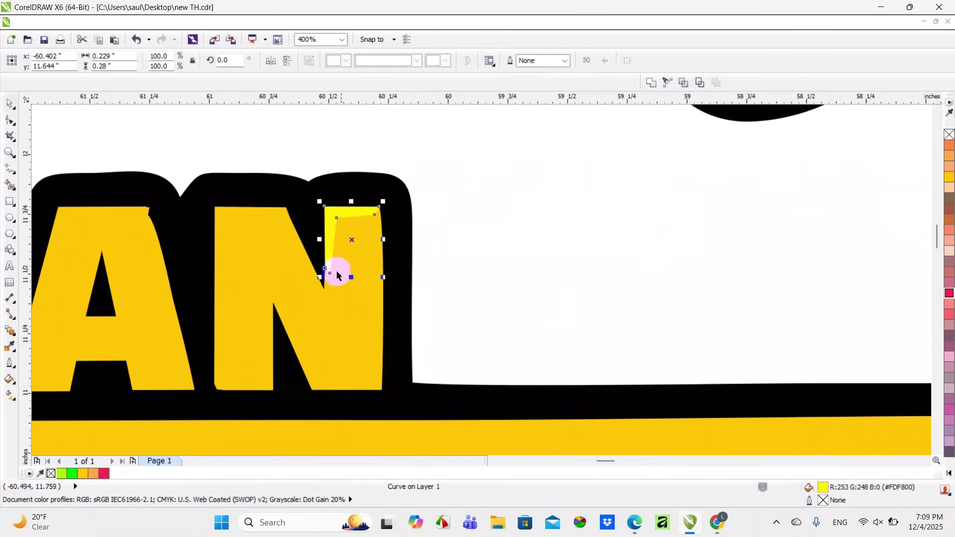
left_click(342, 321, "shift")
left_click(648, 82)
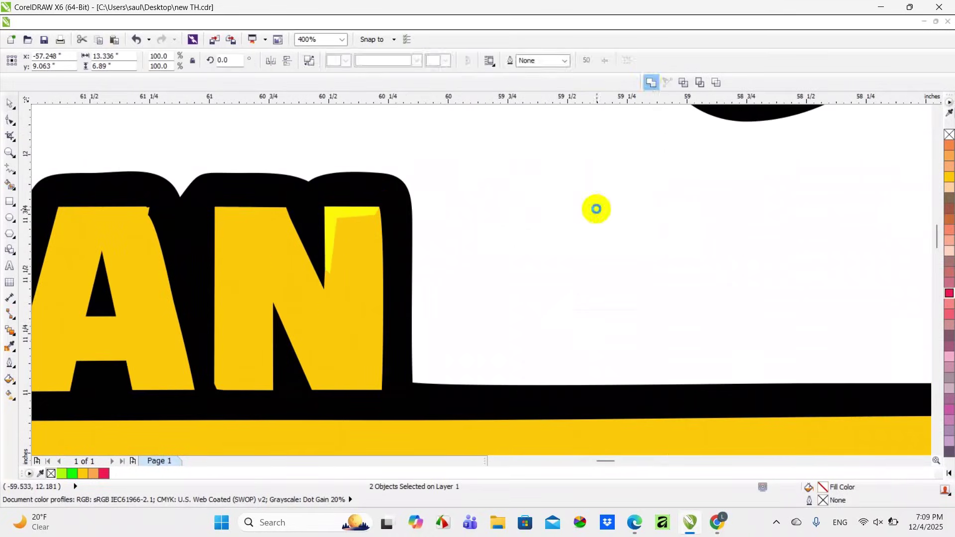
left_click(489, 202)
scroll(418, 224, "down", 3)
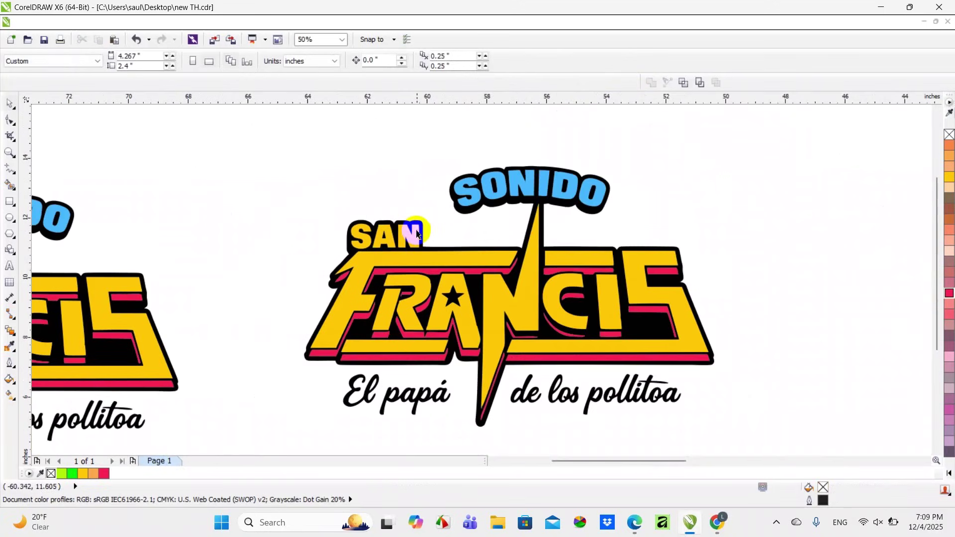
Step: Delete the yellow lettering, the blue SONIDO and the red shadows from that logo copy, keeping only the black outline artwork
left_click(415, 239)
key("Delete")
left_click(526, 185)
key("Escape")
scroll(572, 355, "up", 1)
left_click(576, 353)
key("Delete")
scroll(581, 292, "down", 1)
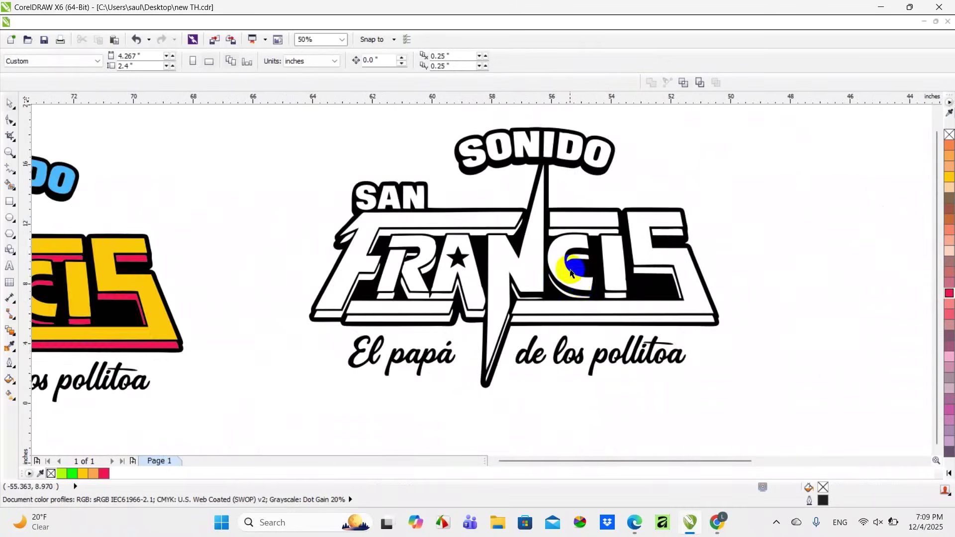
scroll(571, 273, "down", 1)
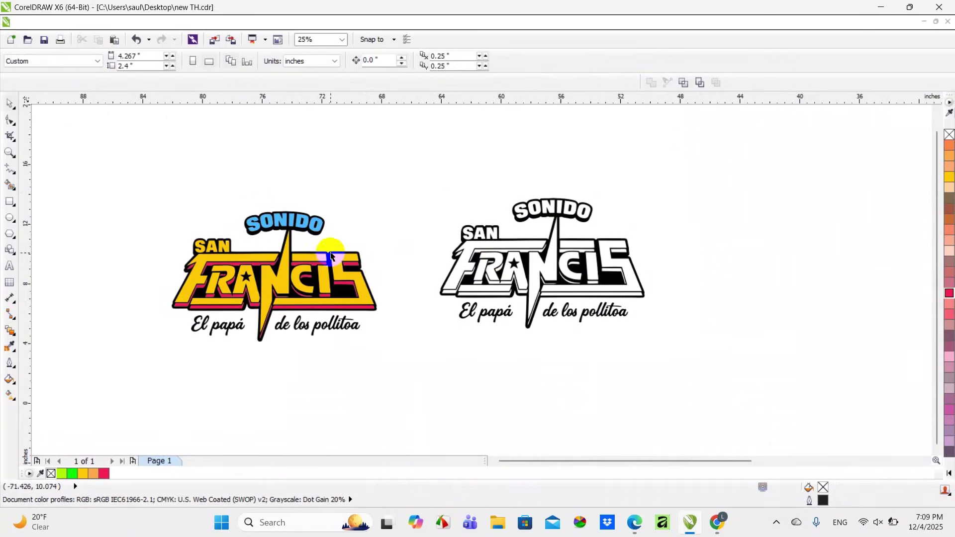
Step: Duplicate the black outline logo and place the copy below it with clear space between them
left_click_drag(405, 143, 696, 385)
left_click_drag(564, 267, 618, 338)
left_click(656, 358)
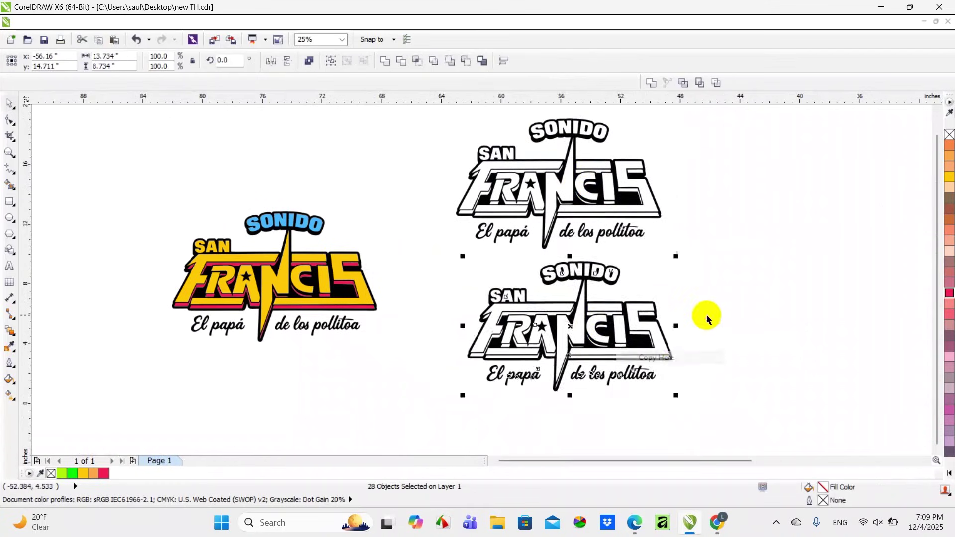
left_click(740, 321)
left_click_drag(445, 249, 774, 402)
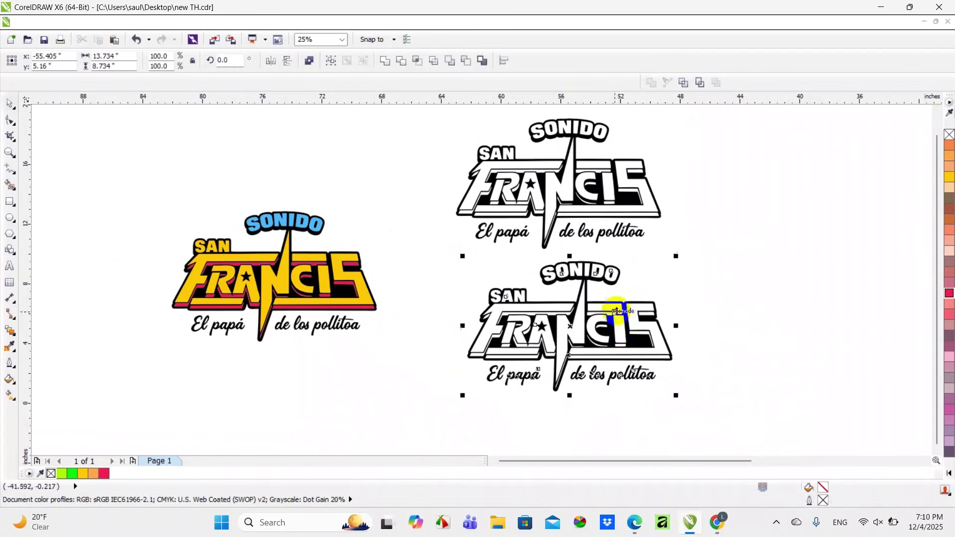
scroll(618, 311, "down", 2)
left_click_drag(591, 335, 587, 356)
left_click(706, 390)
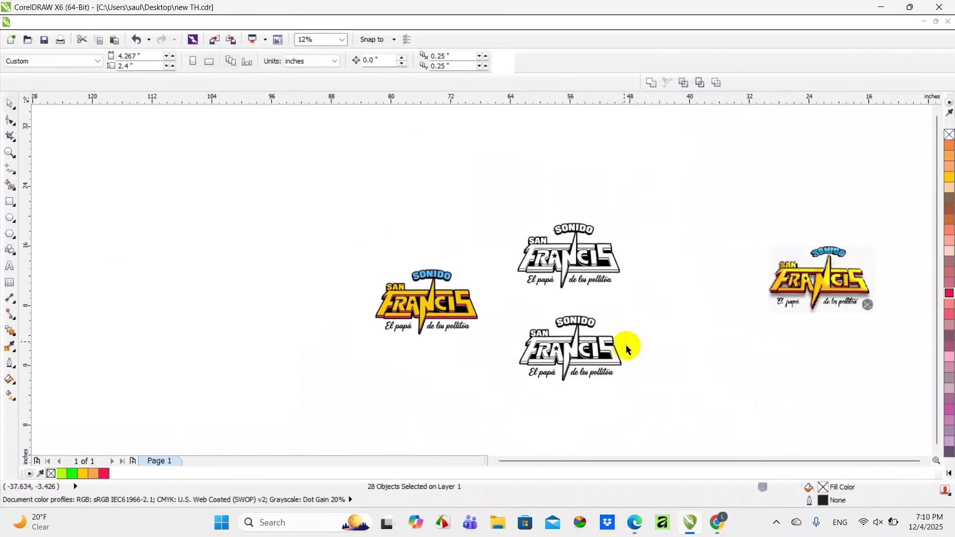
Step: Draw a rectangle about 24.7 by 17.1 inches over the lower black logo and fill it lime green R:175 G:255 B:0
scroll(608, 299, "up", 1)
scroll(557, 149, "up", 1)
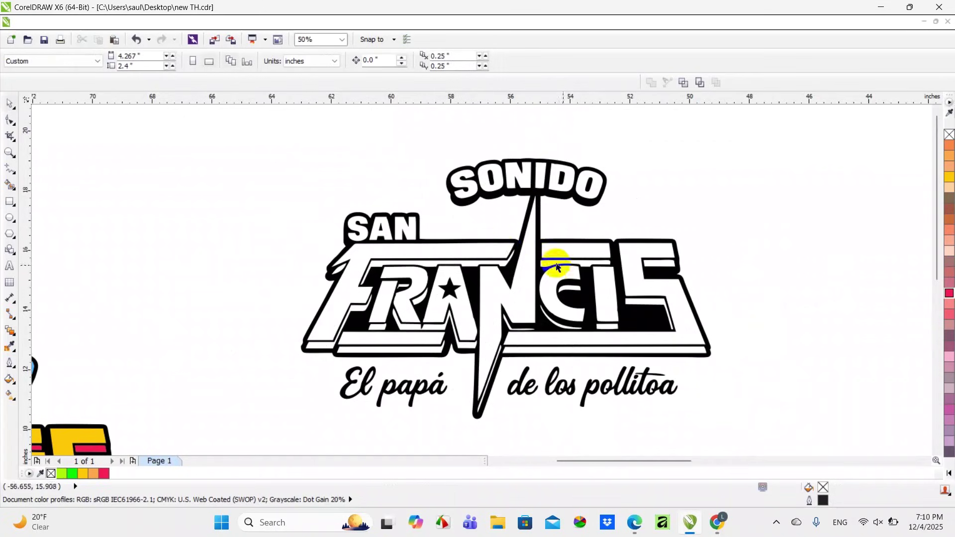
scroll(478, 150, "down", 2)
scroll(486, 289, "up", 1)
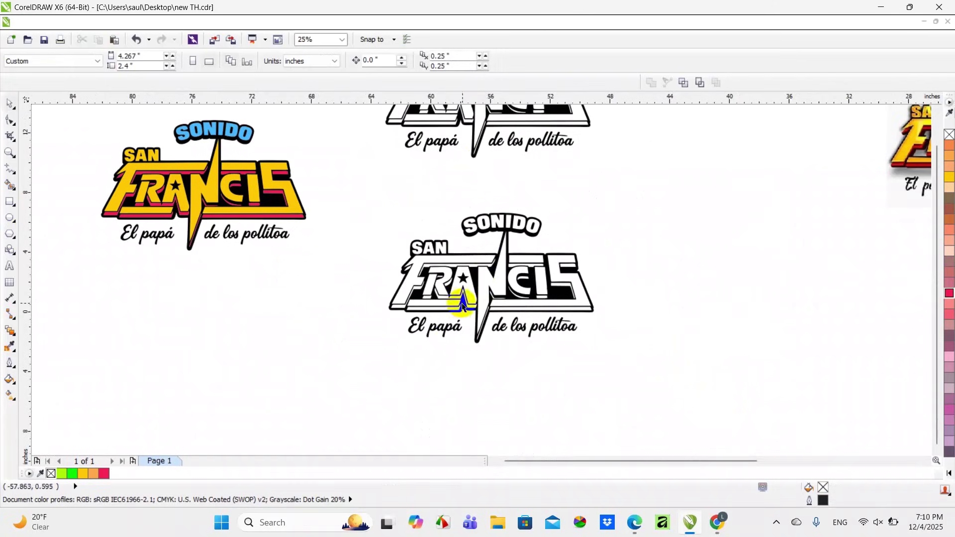
left_click(10, 202)
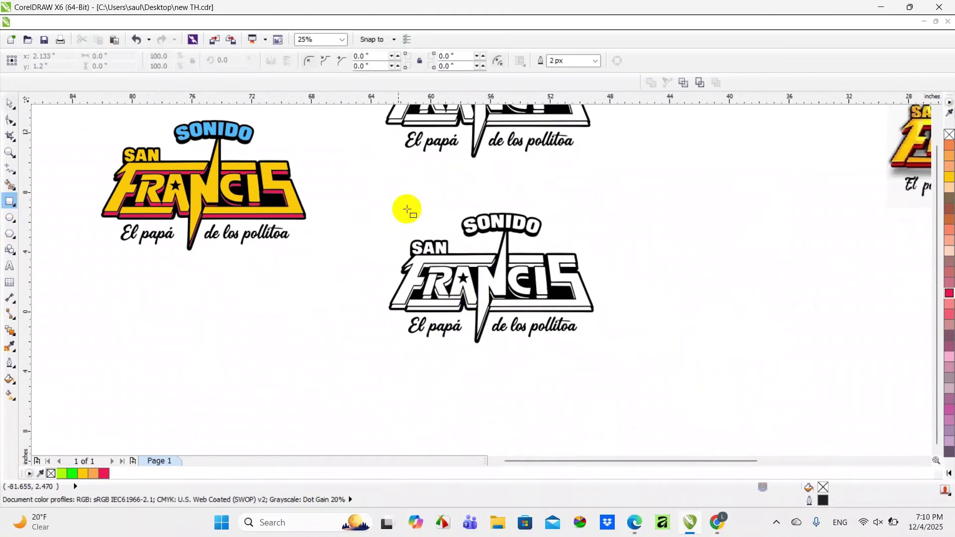
left_click_drag(339, 176, 708, 433)
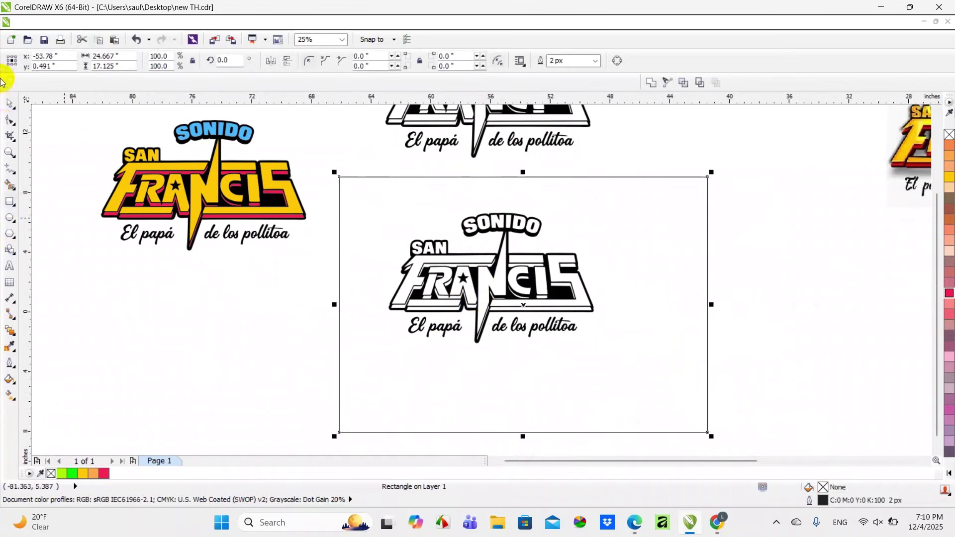
left_click(949, 473)
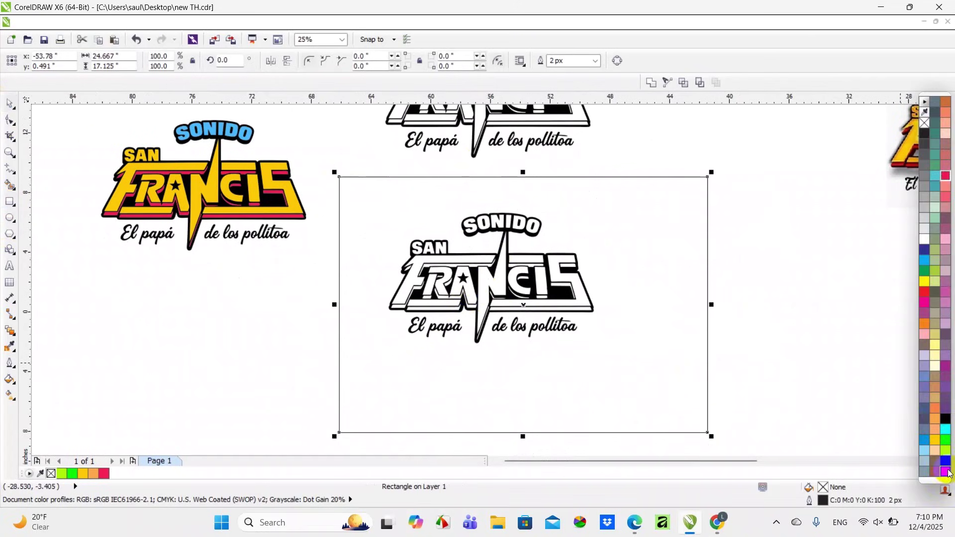
left_click(946, 454)
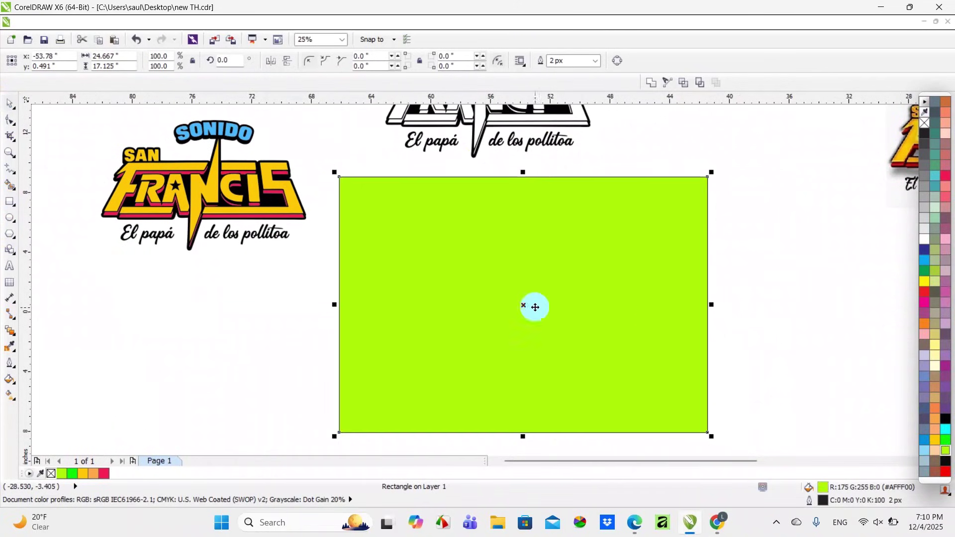
Step: Send the lime-green rectangle behind the black logo as its background
right_click(642, 319)
mouse_move(677, 187)
left_click(878, 80)
left_click(816, 264)
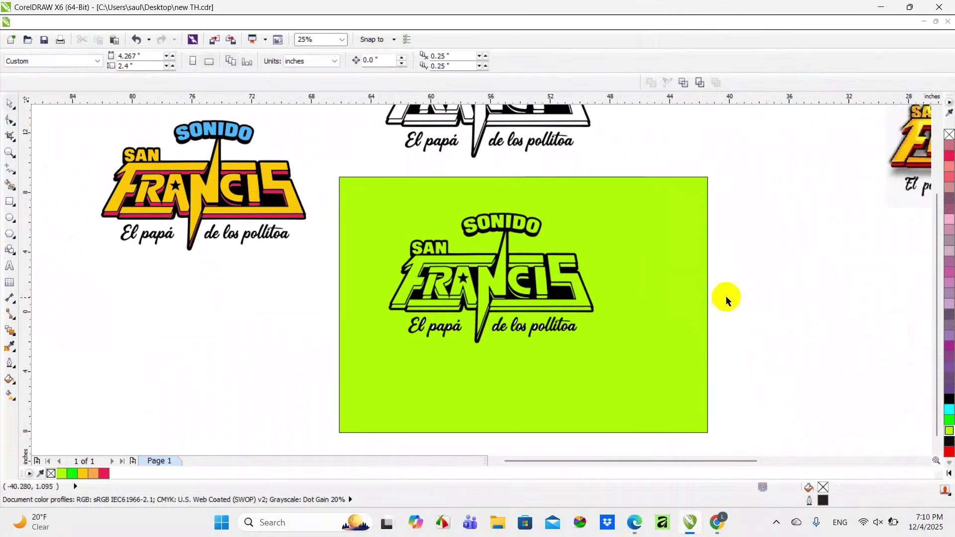
Step: Examine the black SONIDO, SAN and FRANCIS artwork against the lime-green background for leftover filled areas
scroll(507, 250, "up", 1)
scroll(532, 239, "up", 1)
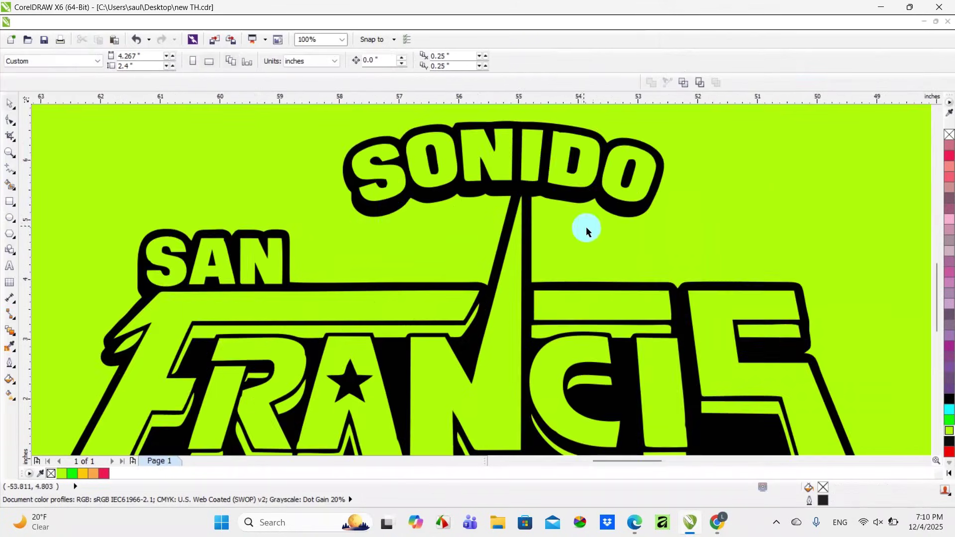
scroll(433, 228, "down", 1)
scroll(471, 355, "up", 1)
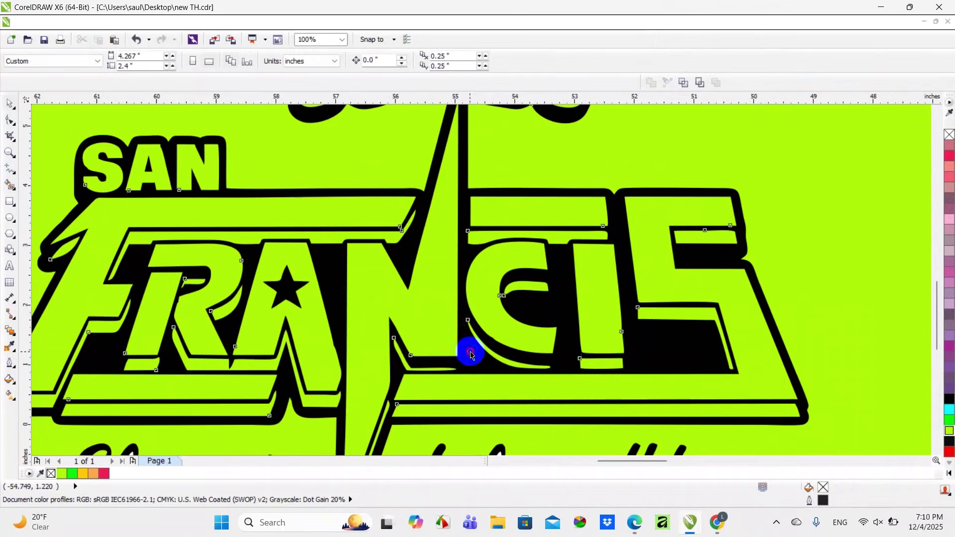
left_click(472, 354)
scroll(471, 355, "down", 1)
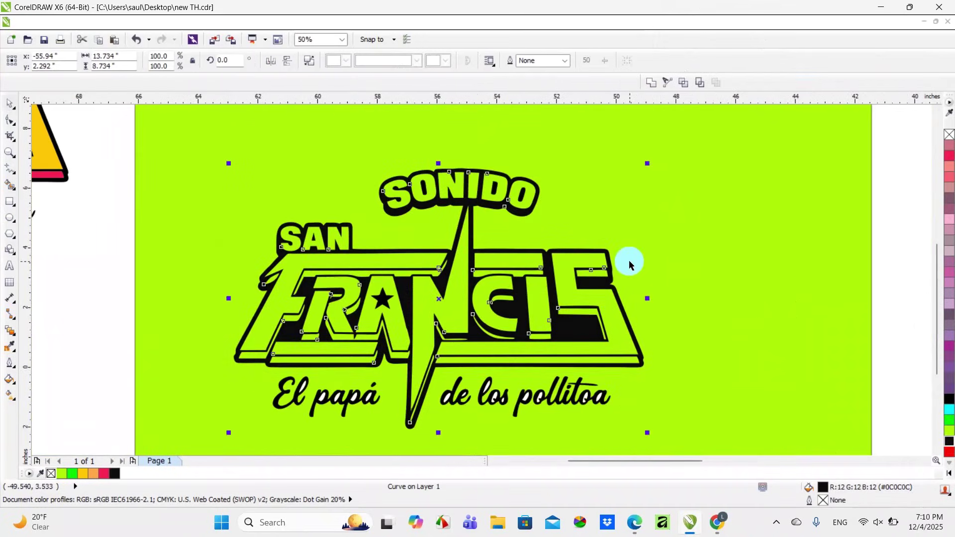
scroll(629, 260, "down", 1)
Step: Change the background rectangle's fill to orange after trying yellow C:0 M:0 Y:100 K:0
left_click(631, 316)
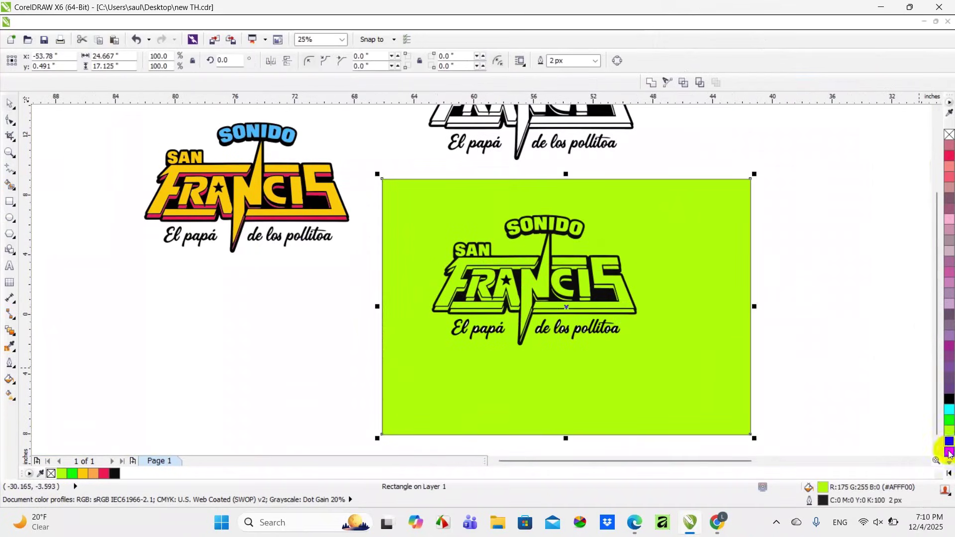
left_click(949, 473)
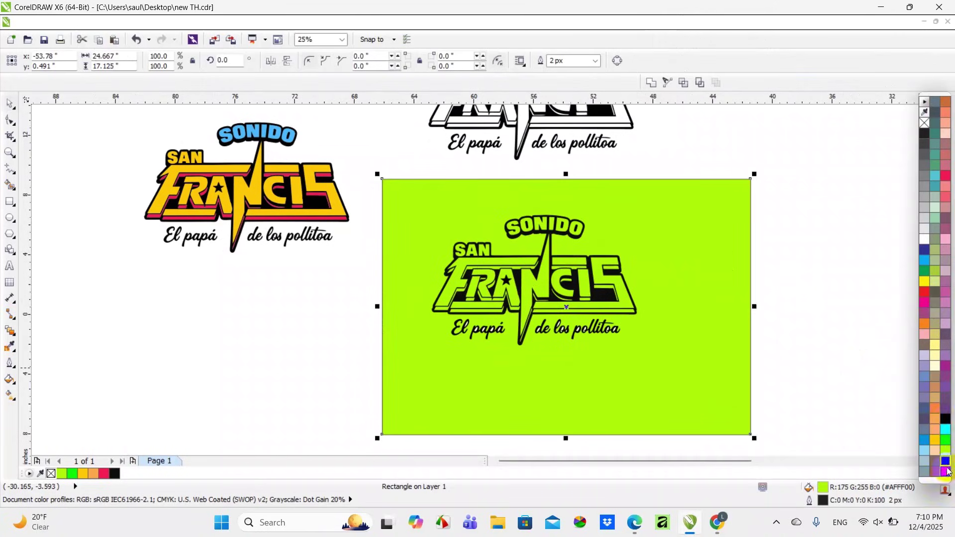
left_click(925, 283)
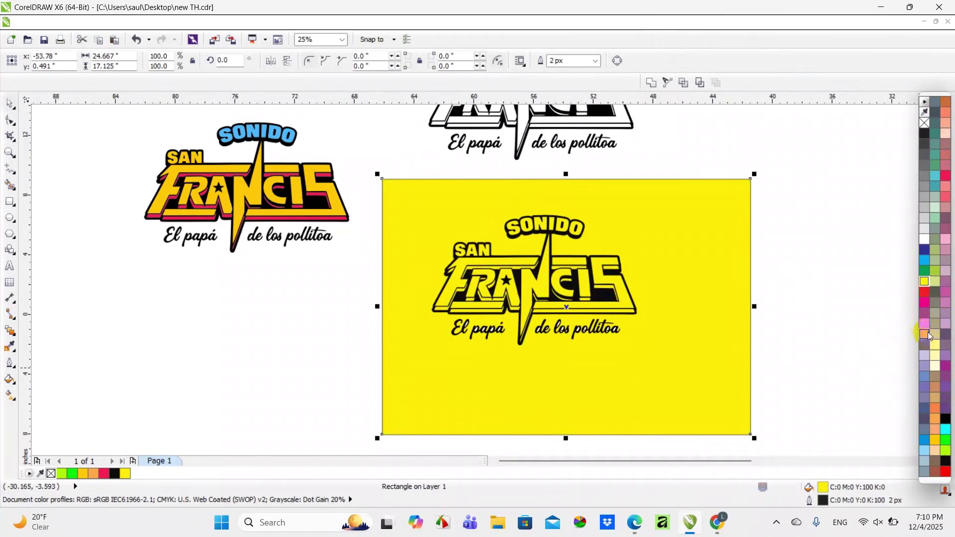
left_click(925, 334)
key("Escape")
scroll(542, 332, "up", 2)
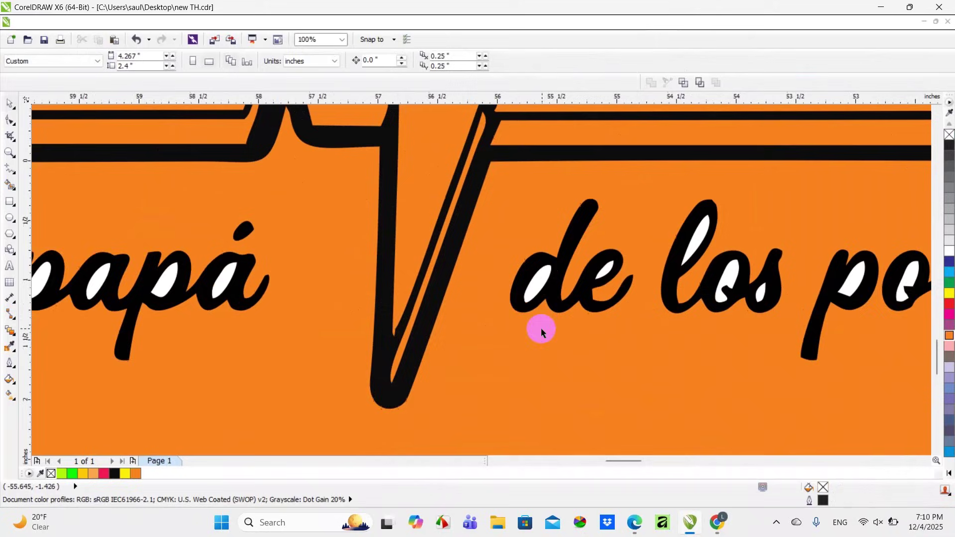
scroll(542, 303, "down", 2)
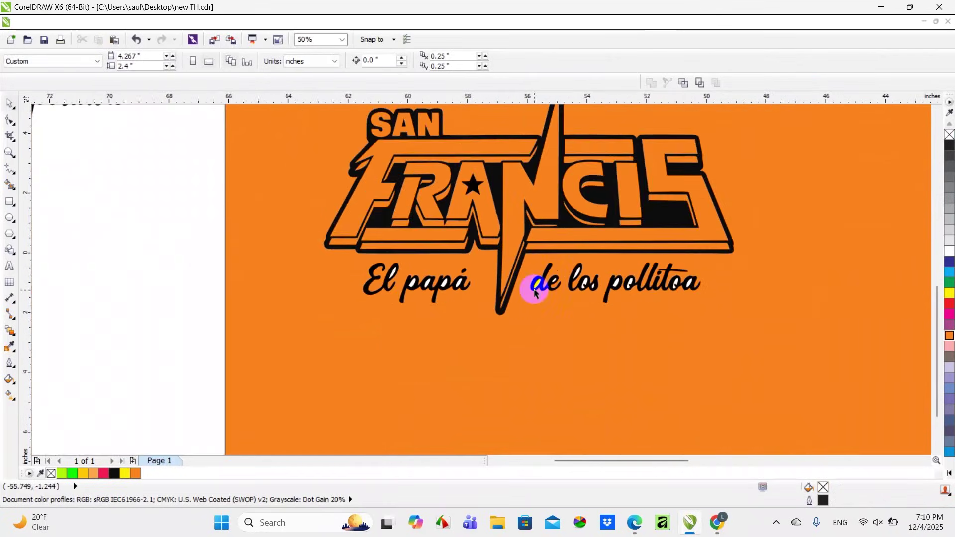
Step: Delete the black logo artwork lying over the orange rectangle, keeping the rectangle itself
scroll(487, 284, "down", 2)
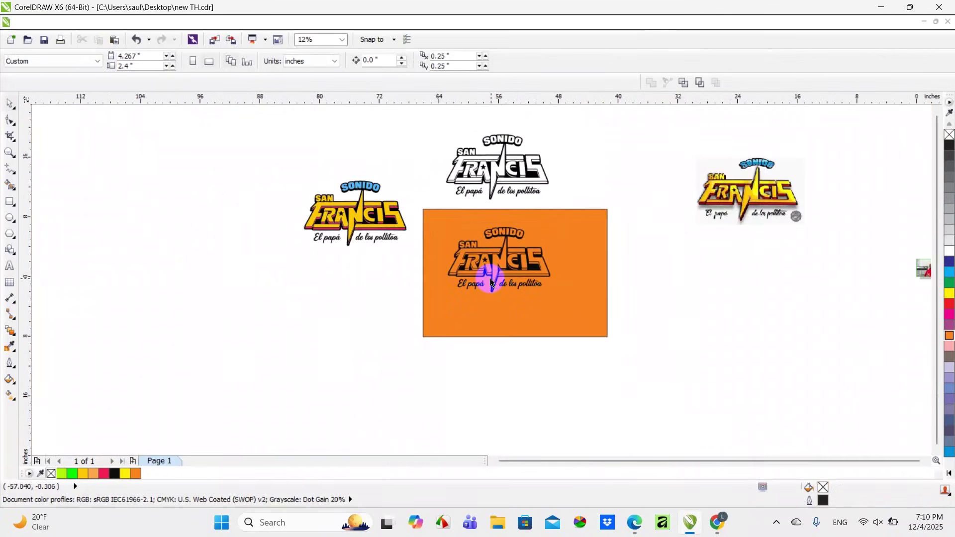
scroll(488, 264, "up", 1)
left_click_drag(333, 141, 791, 434)
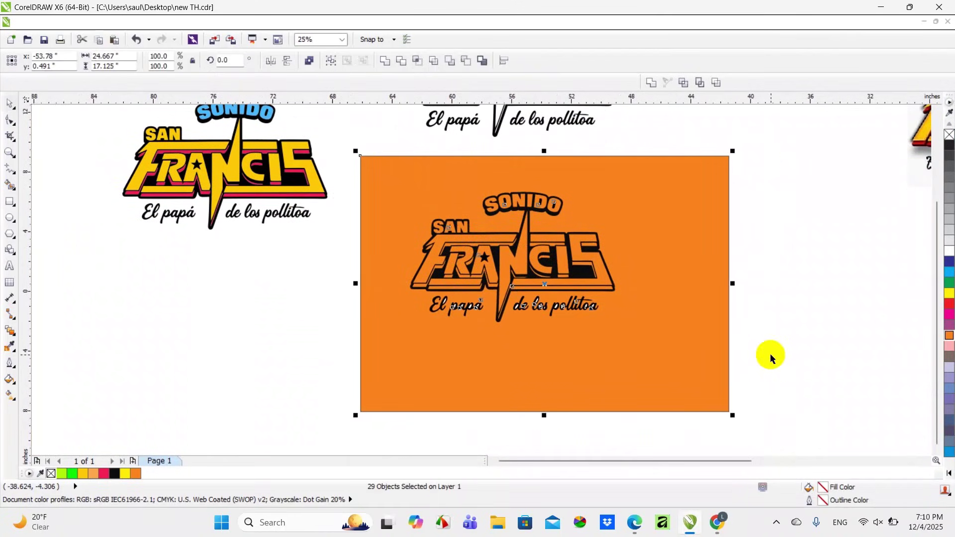
left_click_drag(427, 147, 644, 345)
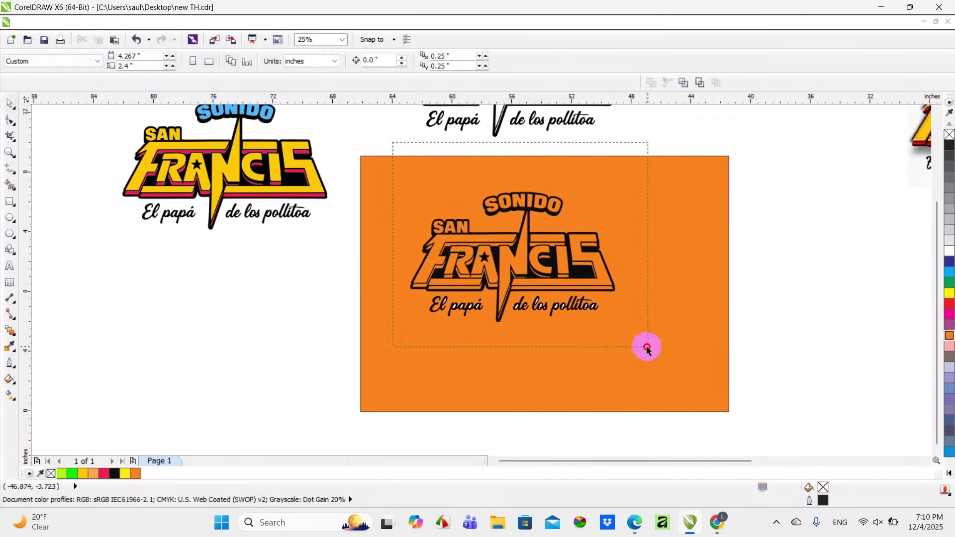
key("Delete")
Step: Place a copy of the full-colour SONIDO SAN FRANCIS logo, tagline included, over the orange rectangle
scroll(541, 241, "down", 1)
left_click_drag(316, 153, 465, 265)
left_click_drag(426, 209, 576, 254)
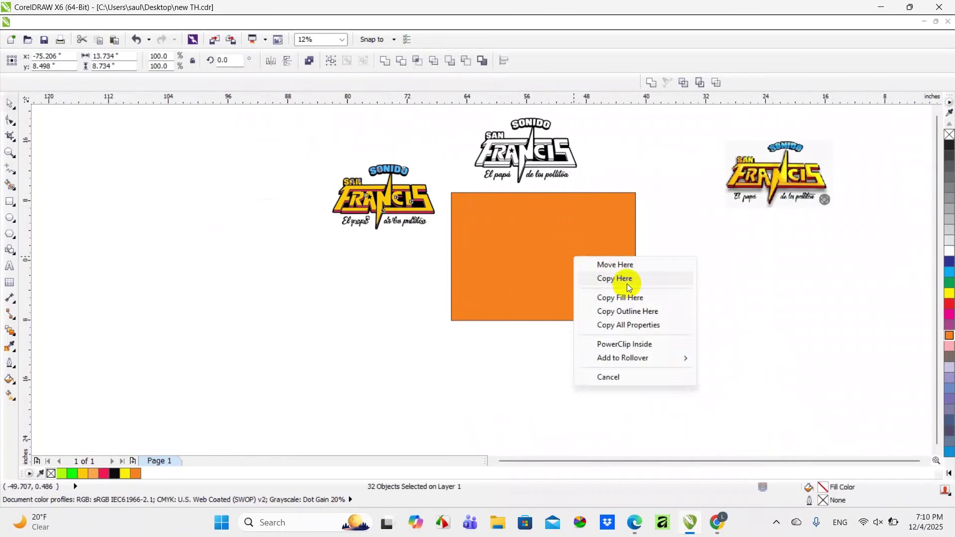
left_click(623, 277)
scroll(584, 234, "up", 1)
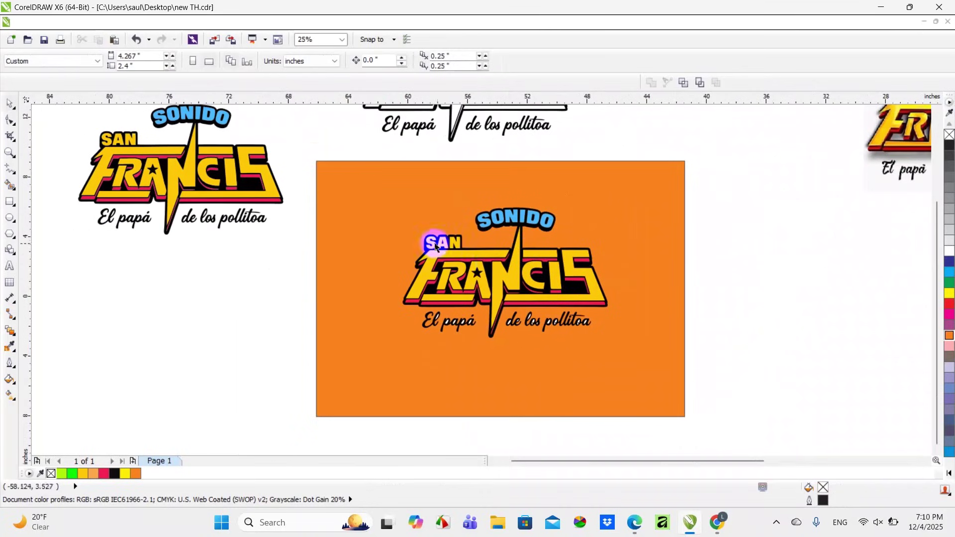
Step: Delete the black outline shape behind the lettering of the logo copy on the orange rectangle
scroll(436, 244, "up", 2)
scroll(447, 229, "up", 1)
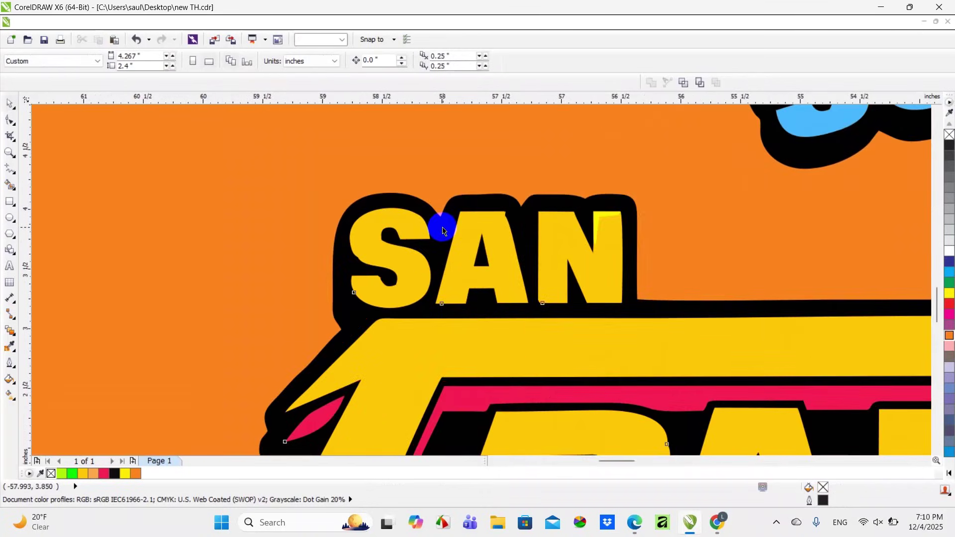
scroll(443, 230, "down", 1)
scroll(518, 181, "down", 2)
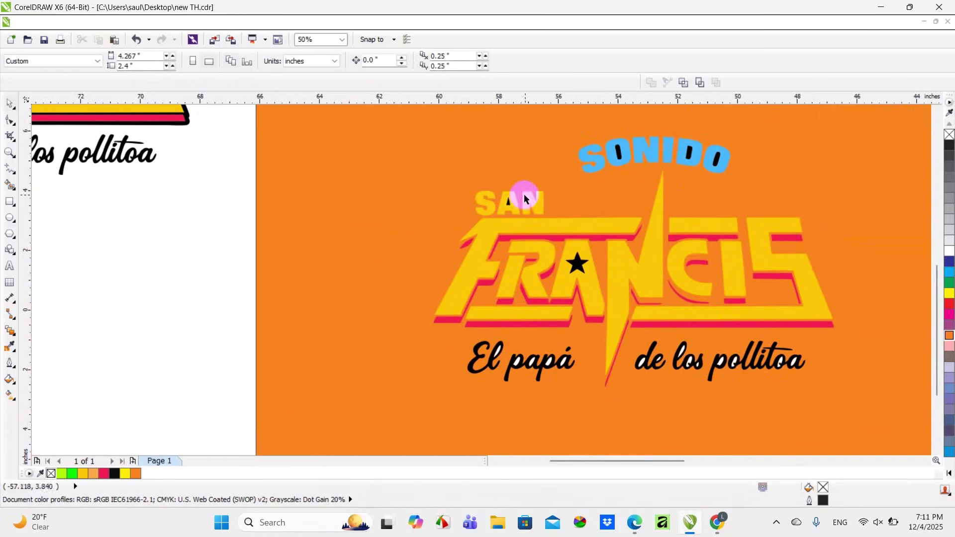
Step: Try a black fill on the background rectangle to inspect the coloured lettering and tagline against it
left_click(553, 167)
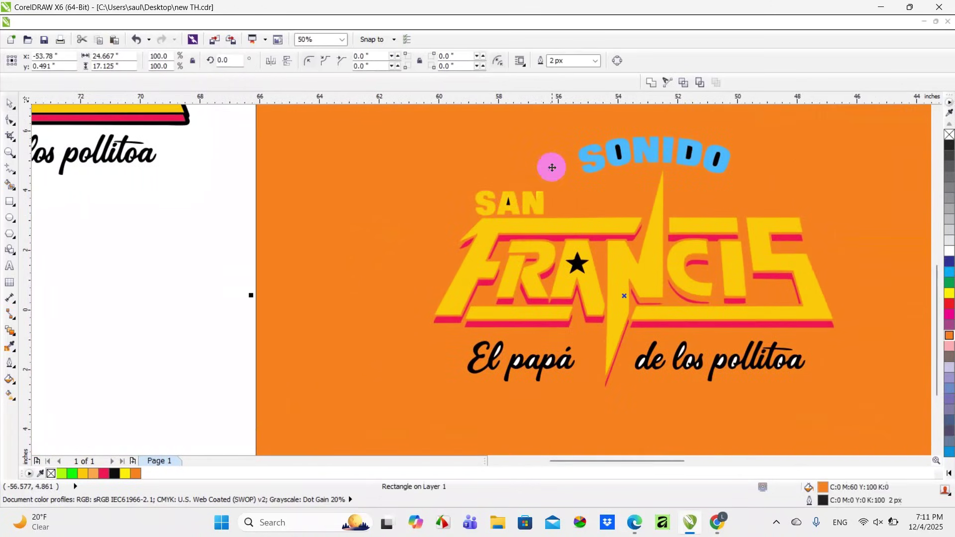
left_click(951, 474)
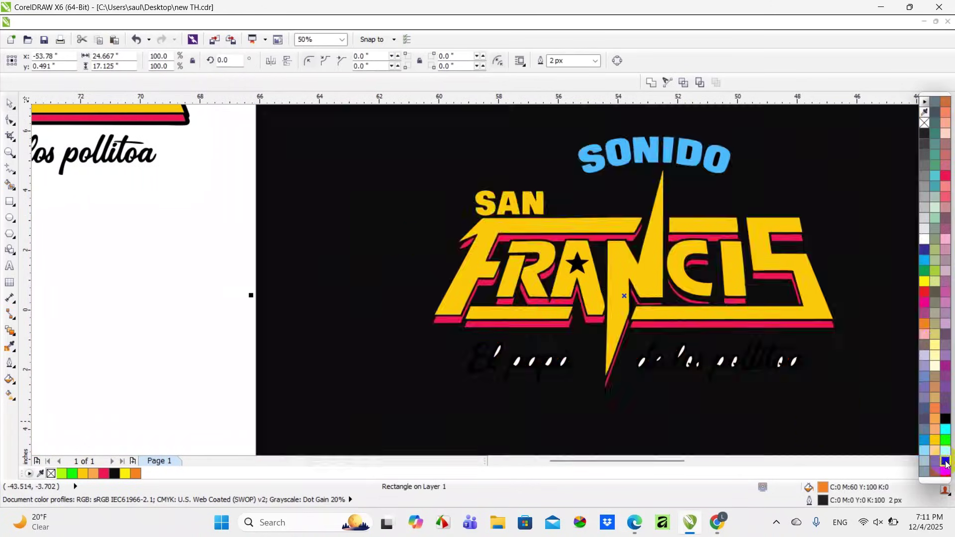
left_click(946, 461)
left_click(233, 305)
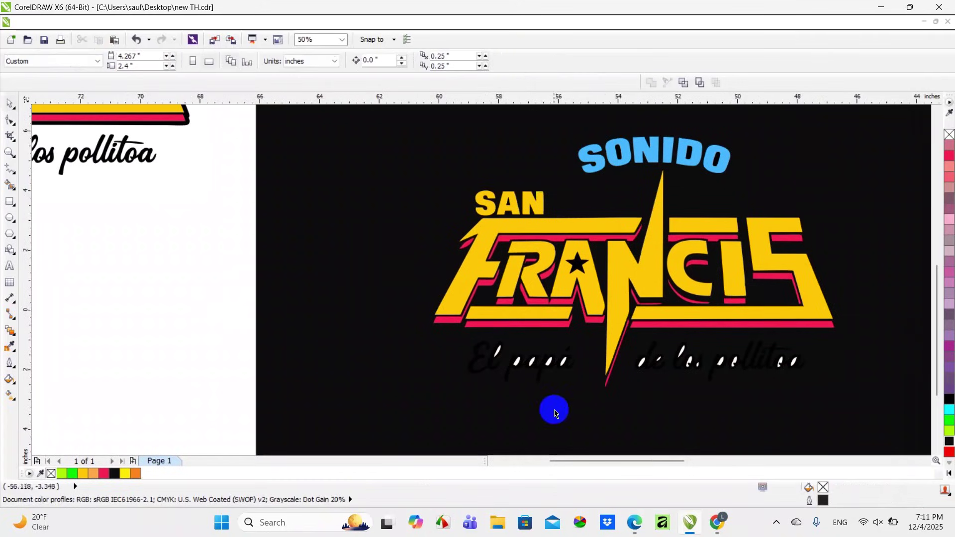
scroll(557, 368, "up", 2)
left_click(549, 363)
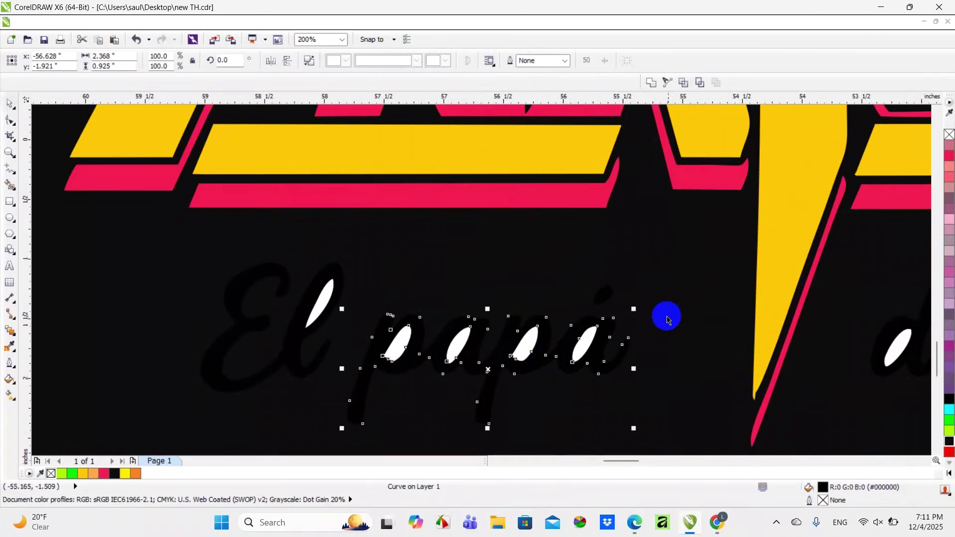
scroll(666, 319, "down", 1)
key("ctrl+z")
scroll(628, 292, "down", 1)
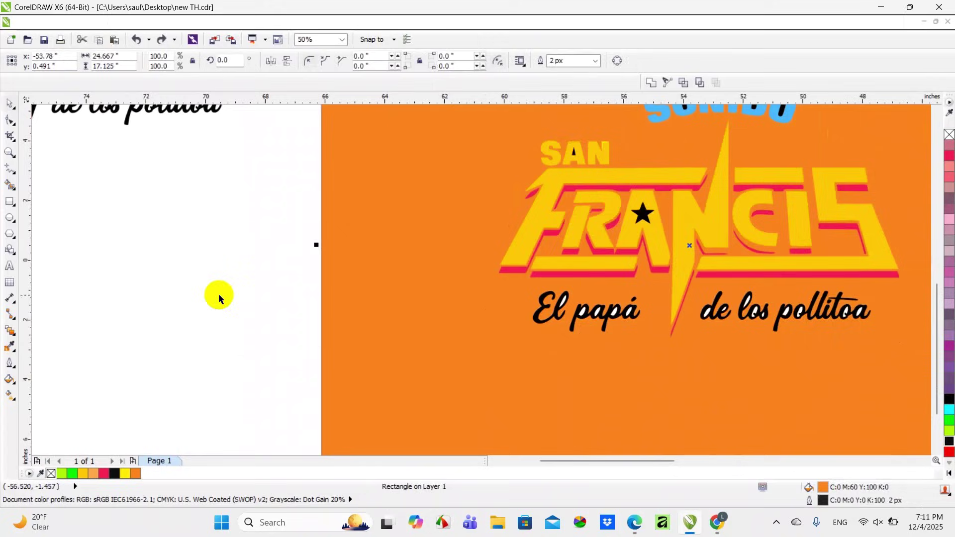
Step: Delete the five white shapes filling the letter openings of "El papá" in the logo copy
left_click(219, 299)
scroll(602, 309, "up", 2)
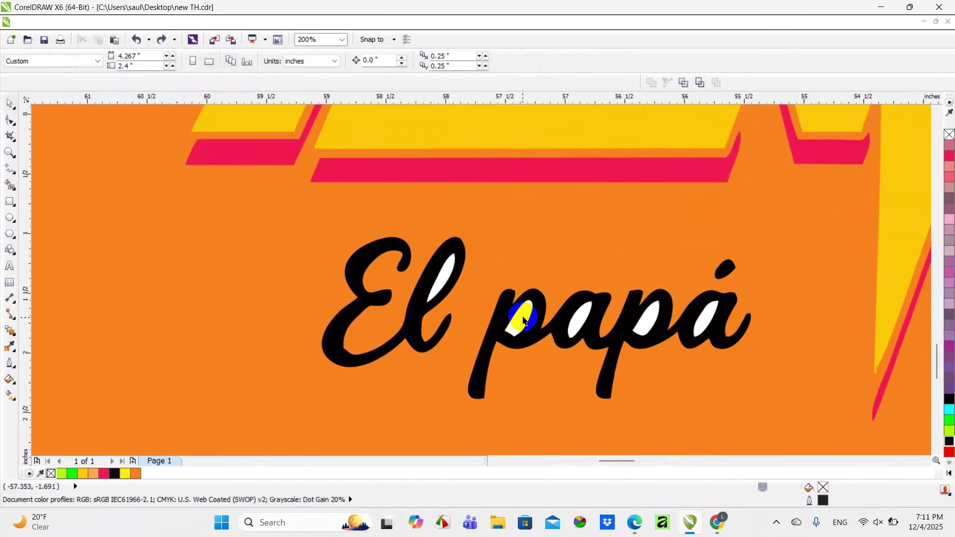
scroll(524, 321, "down", 1)
scroll(485, 286, "up", 1)
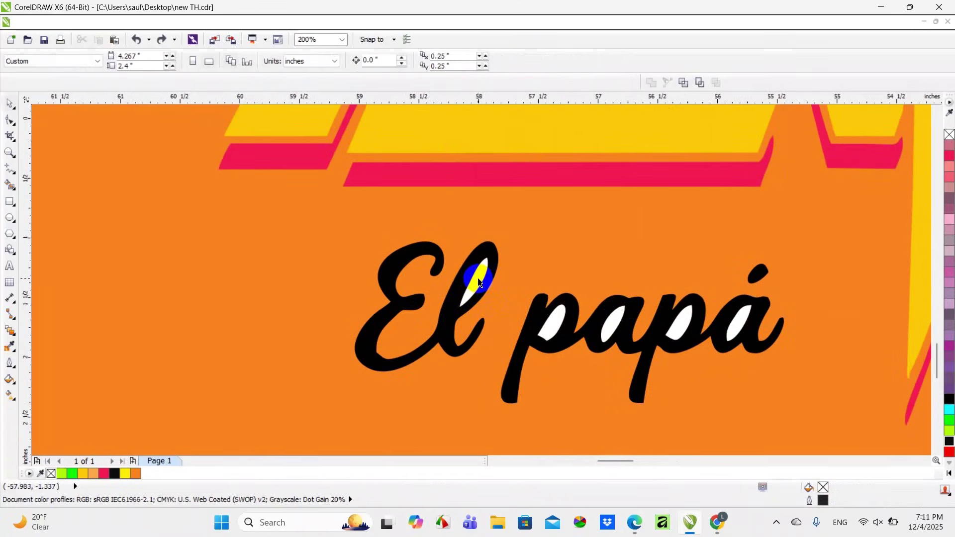
left_click(478, 282)
left_click(554, 323, "shift")
left_click(695, 330, "shift")
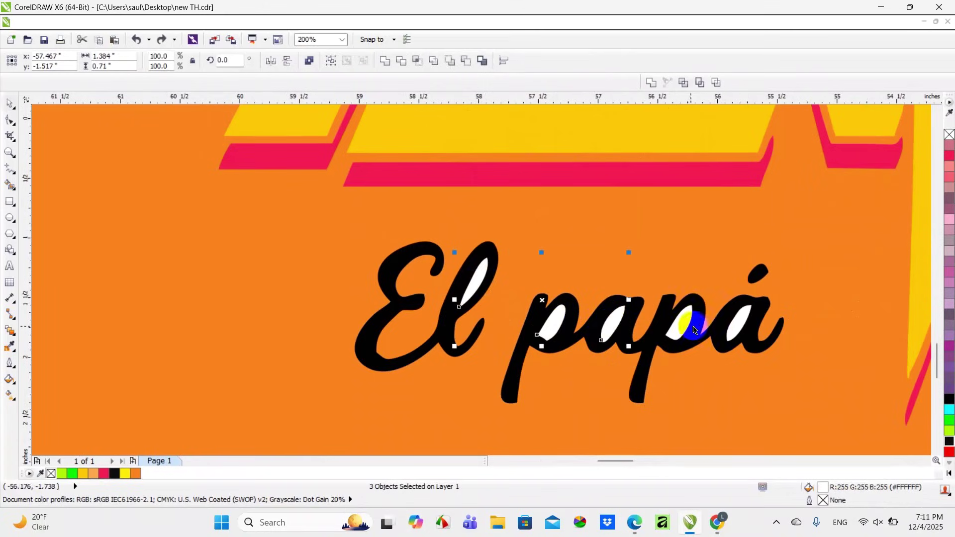
left_click(746, 327, "shift")
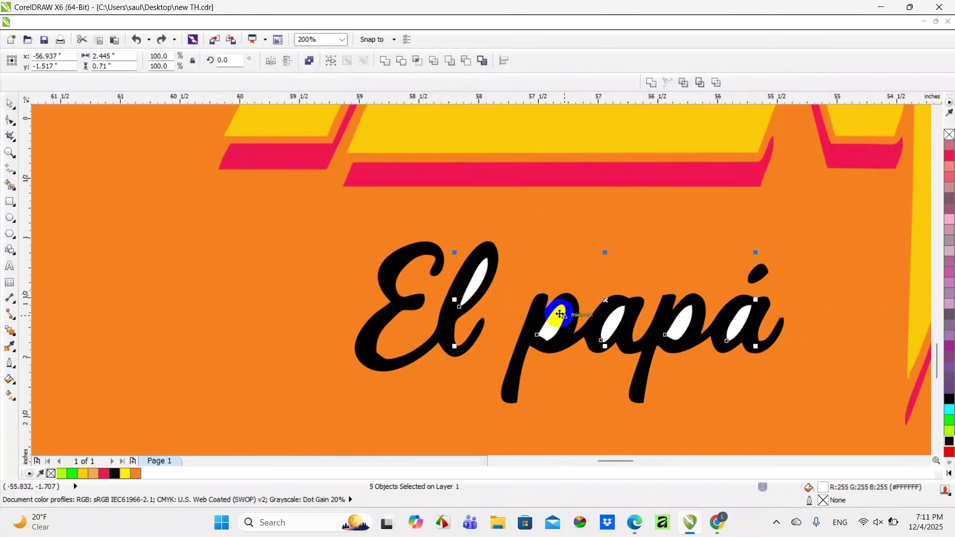
key("Delete")
scroll(473, 306, "down", 1)
Step: Delete the four white shapes filling the letter openings of "pollitoa" in the tagline
scroll(465, 299, "down", 1)
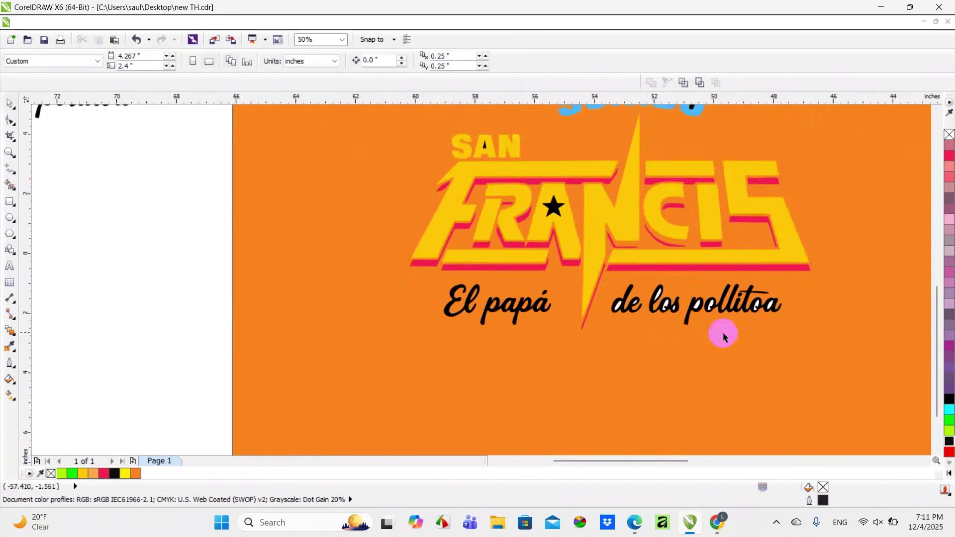
scroll(789, 312, "up", 1)
scroll(806, 290, "up", 1)
left_click(806, 290)
scroll(768, 308, "up", 1)
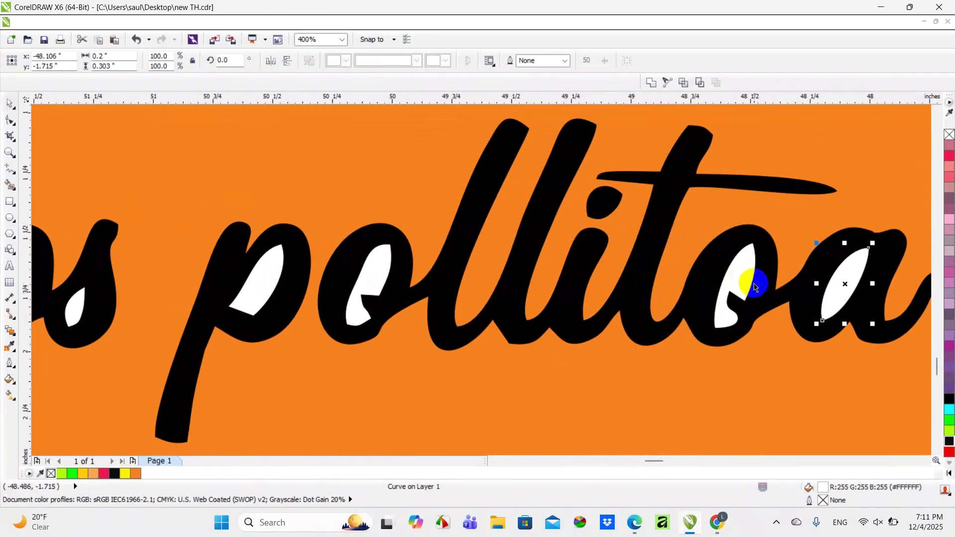
left_click(746, 272, "shift")
left_click(378, 285, "shift")
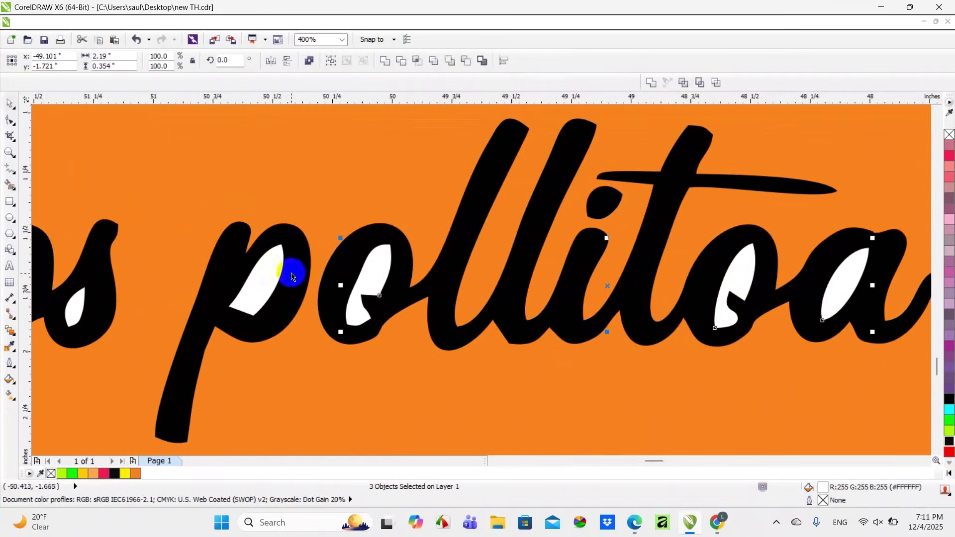
scroll(273, 280, "down", 1)
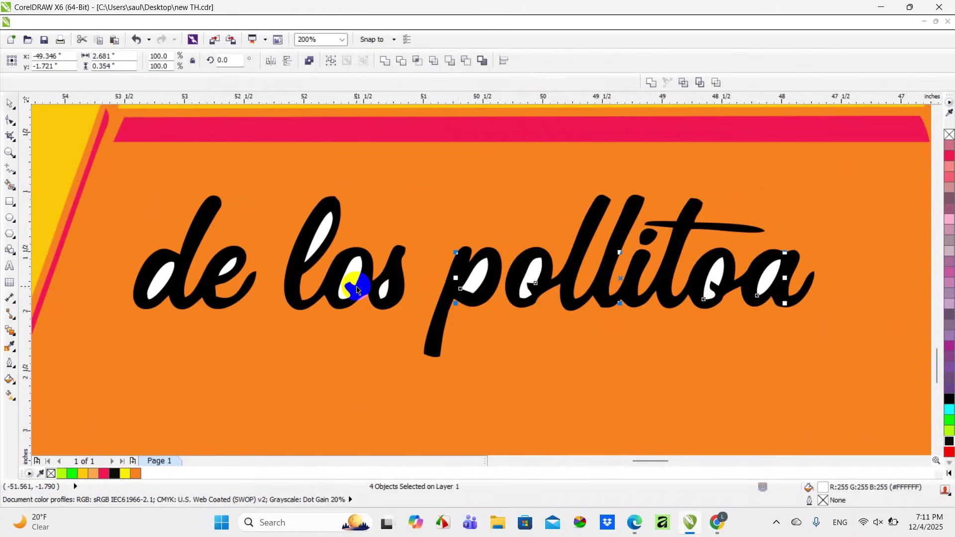
key("Escape")
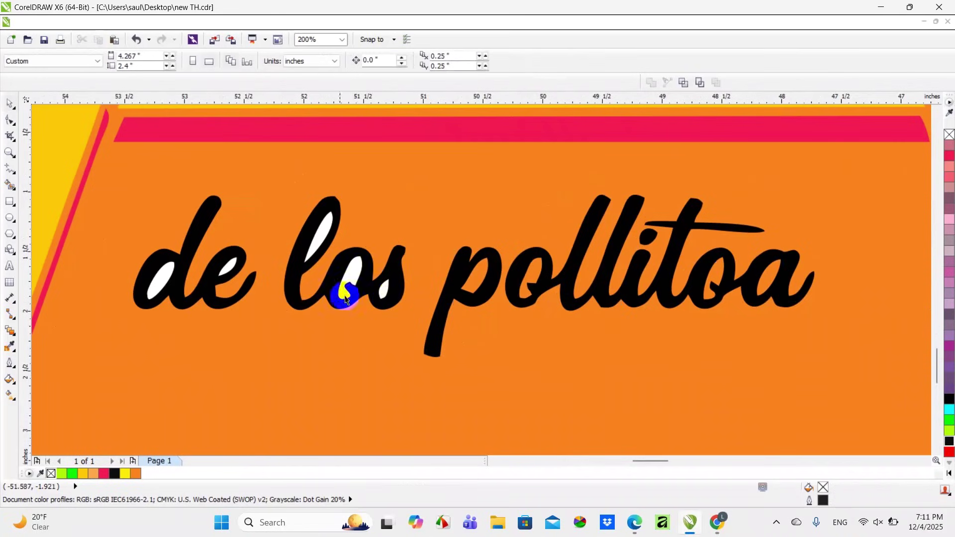
Step: Delete the remaining white shapes filling the letter openings of "de los" in the tagline
left_click(154, 284)
scroll(229, 281, "up", 1)
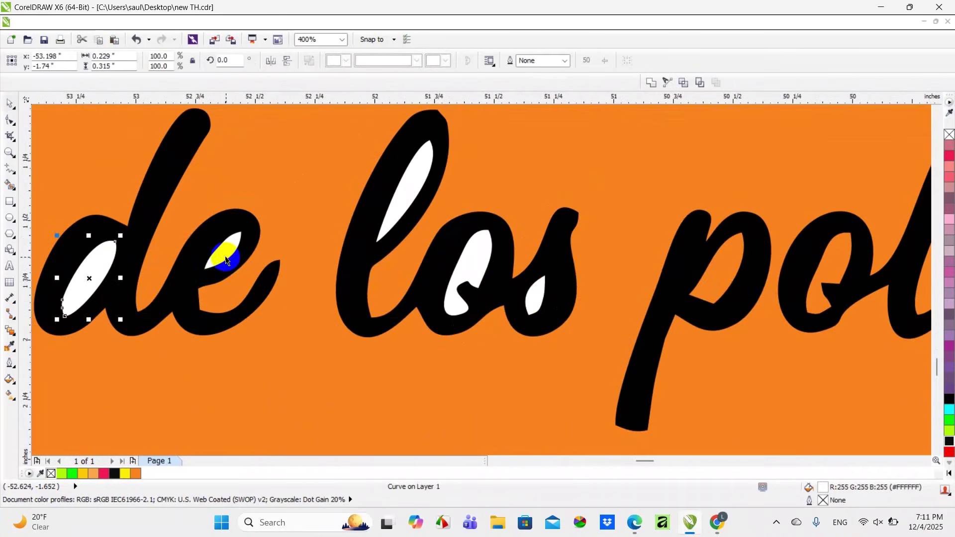
left_click(227, 251, "shift")
left_click(437, 160, "shift")
left_click(483, 256, "shift")
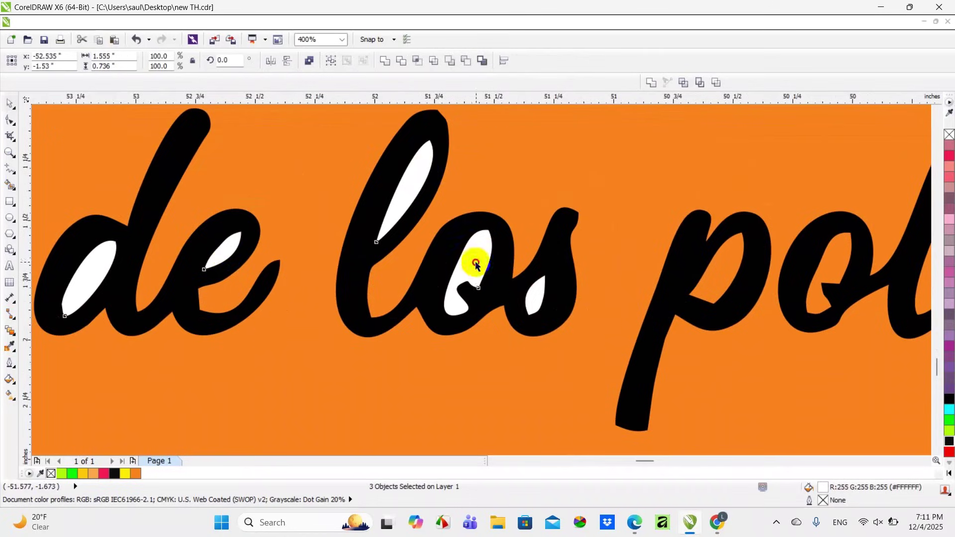
key("Delete")
scroll(565, 277, "down", 3)
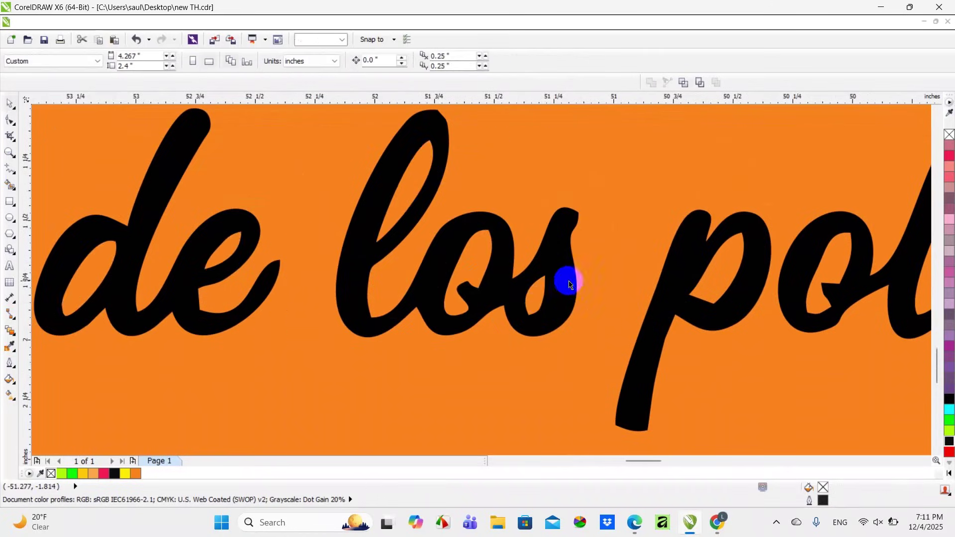
Step: Weld the "de los pollitoa" letters and the "El papá" letters together into one black curve
left_click_drag(901, 238, 498, 328)
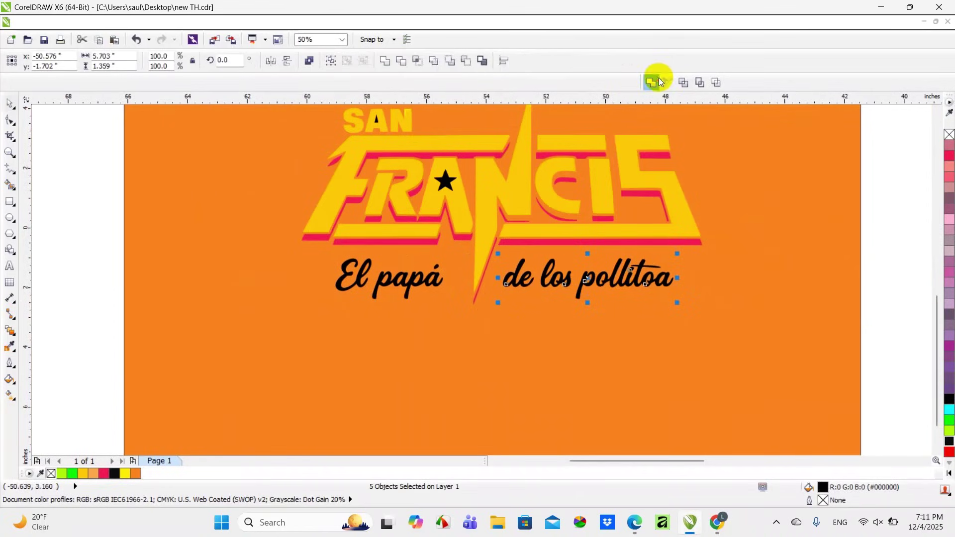
left_click(661, 82)
left_click_drag(90, 245, 448, 314)
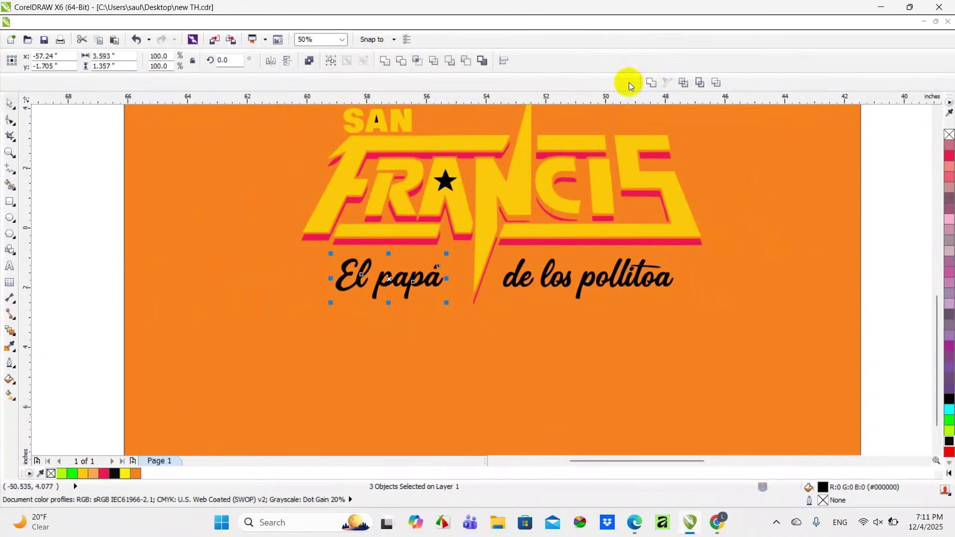
left_click(650, 83)
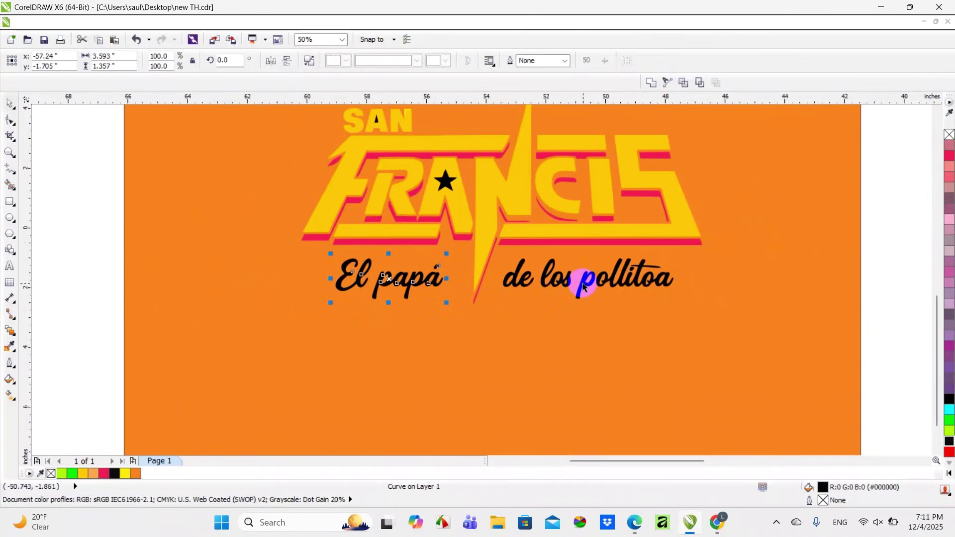
left_click(583, 286, "shift")
left_click(650, 84)
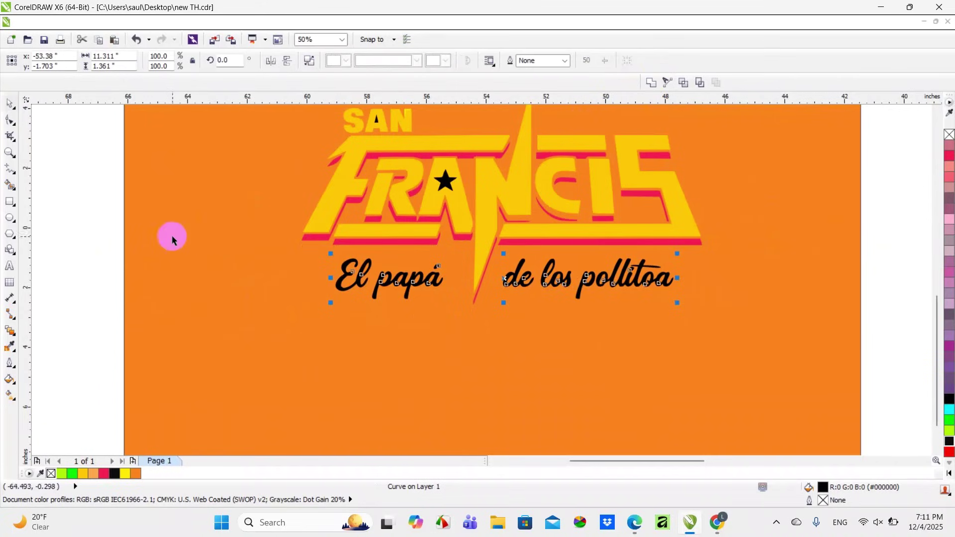
left_click(114, 269)
Step: Delete the black star inside the A of FRANCIS and the black triangle inside the A of SAN
scroll(450, 190, "up", 2)
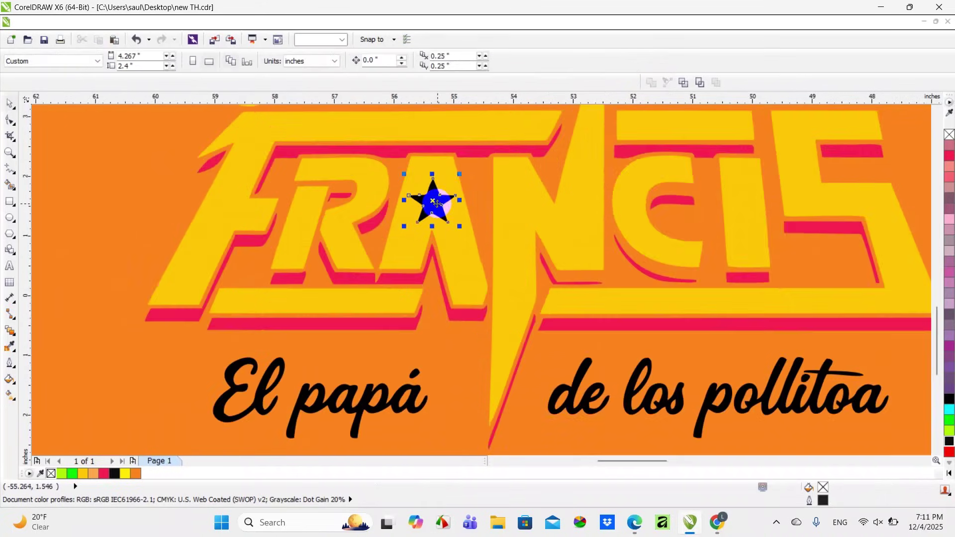
key("Delete")
scroll(577, 255, "down", 1)
scroll(454, 161, "up", 1)
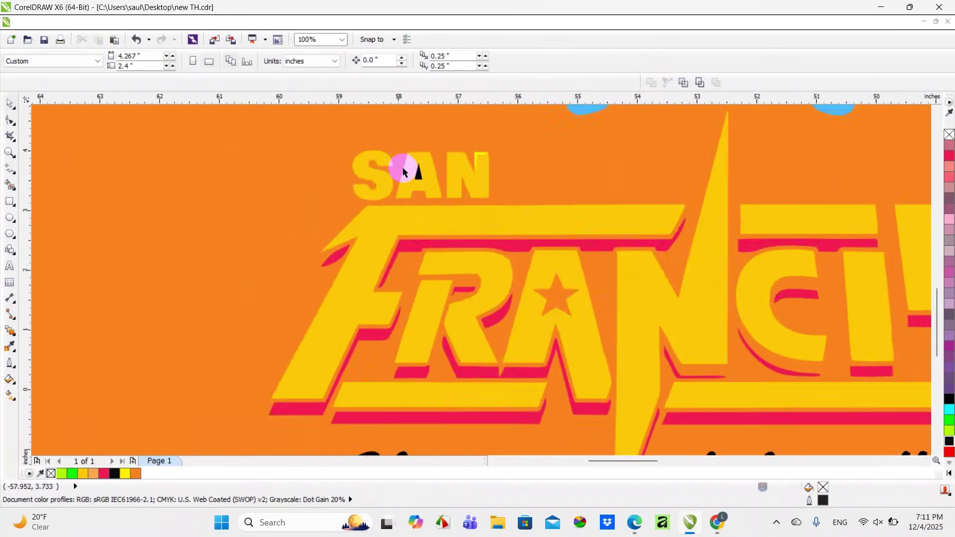
scroll(477, 153, "up", 2)
Step: Weld the bright yellow sliver on the N of SAN to the golden-yellow lettering
left_click(491, 204)
left_click(498, 219, "shift")
left_click(651, 83)
scroll(647, 245, "down", 3)
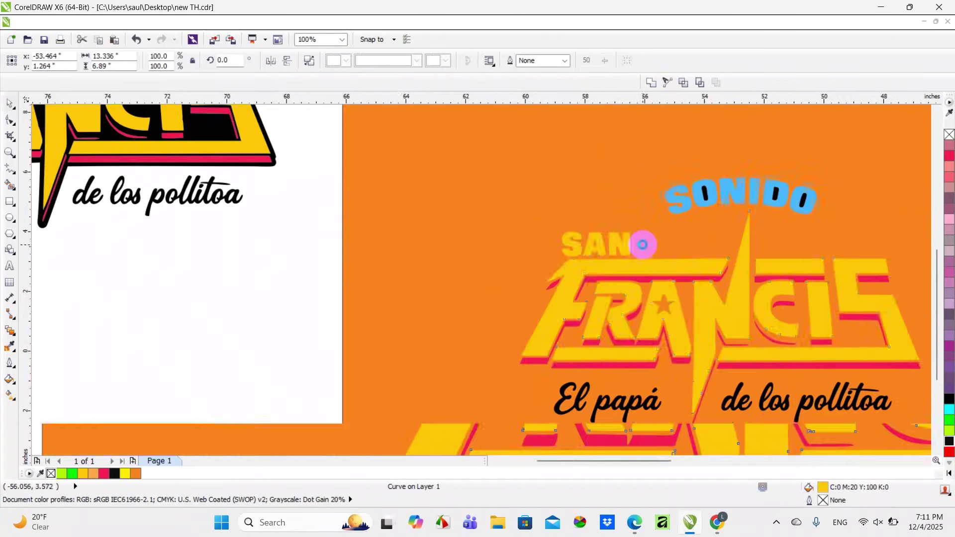
left_click(929, 242)
Step: Delete the black shapes filling the openings of the two O's and the D in SONIDO
scroll(767, 226, "up", 1)
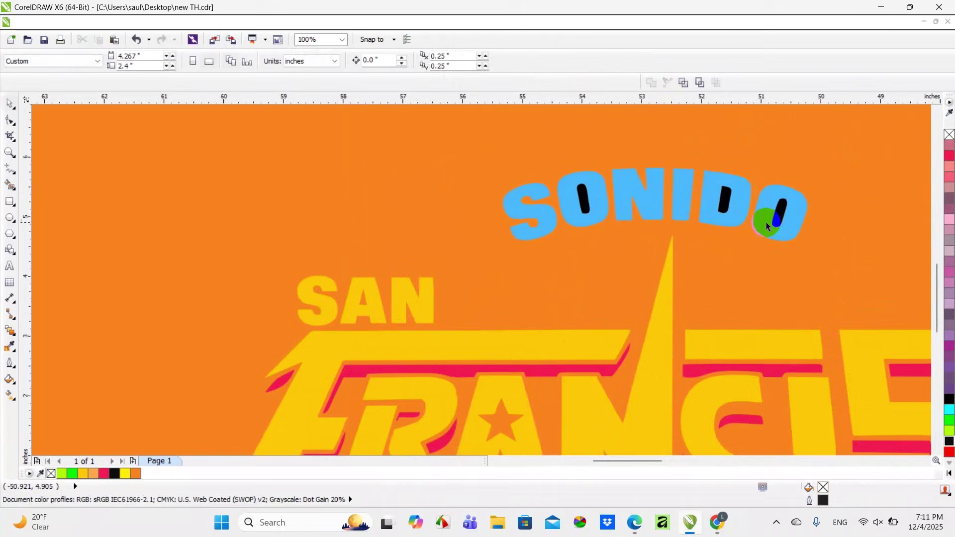
left_click(784, 217)
scroll(776, 214, "up", 1)
left_click(689, 196, "shift")
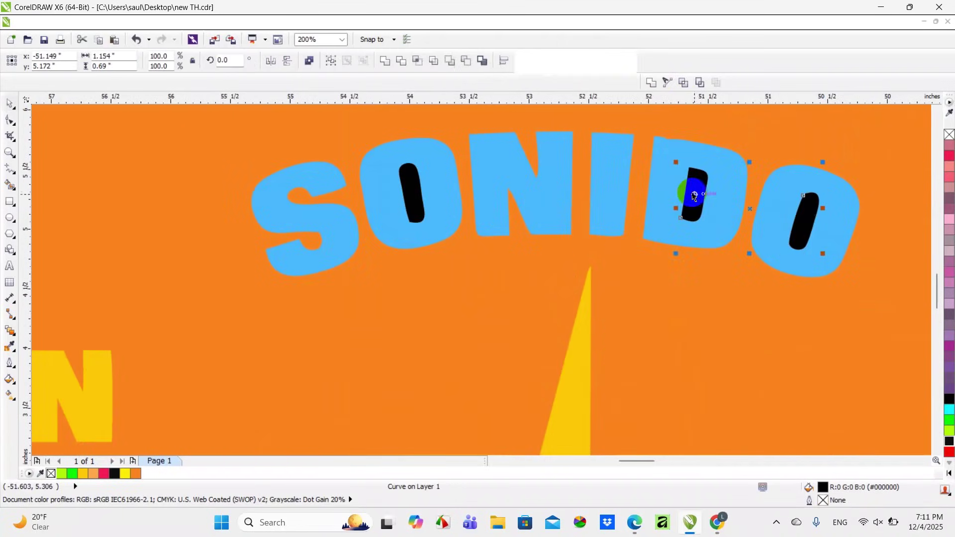
left_click(540, 201)
scroll(548, 201, "down", 3)
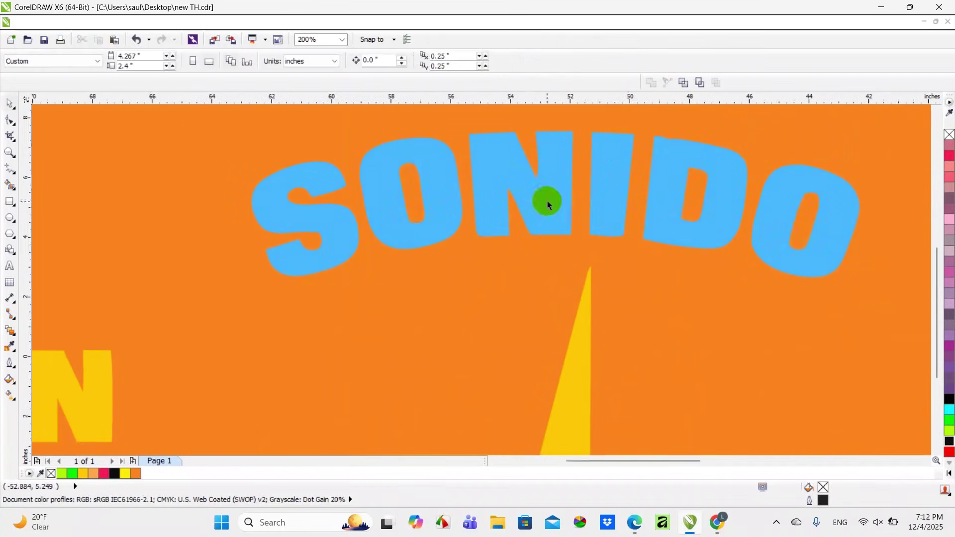
Step: Recolour all the logo pieces on the orange rectangle white
left_click(665, 207)
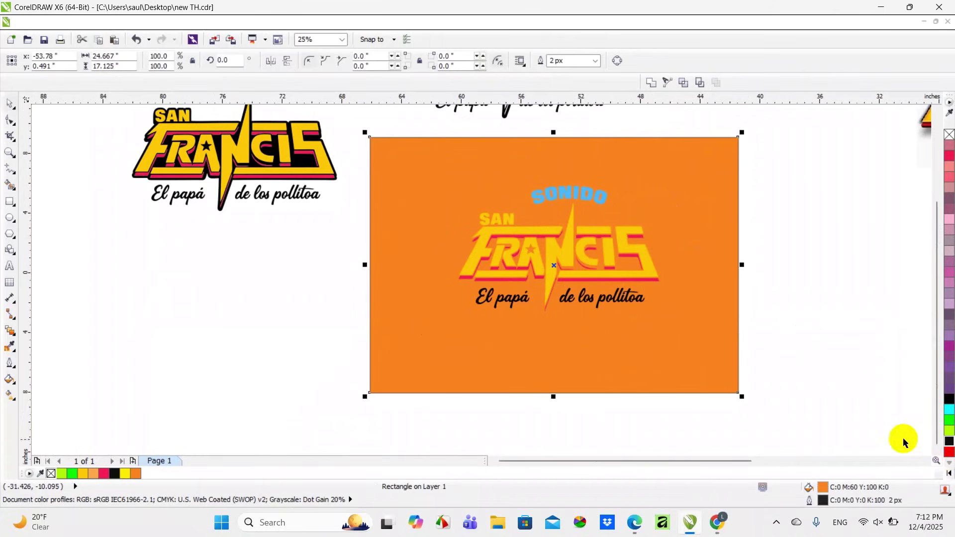
left_click(610, 298)
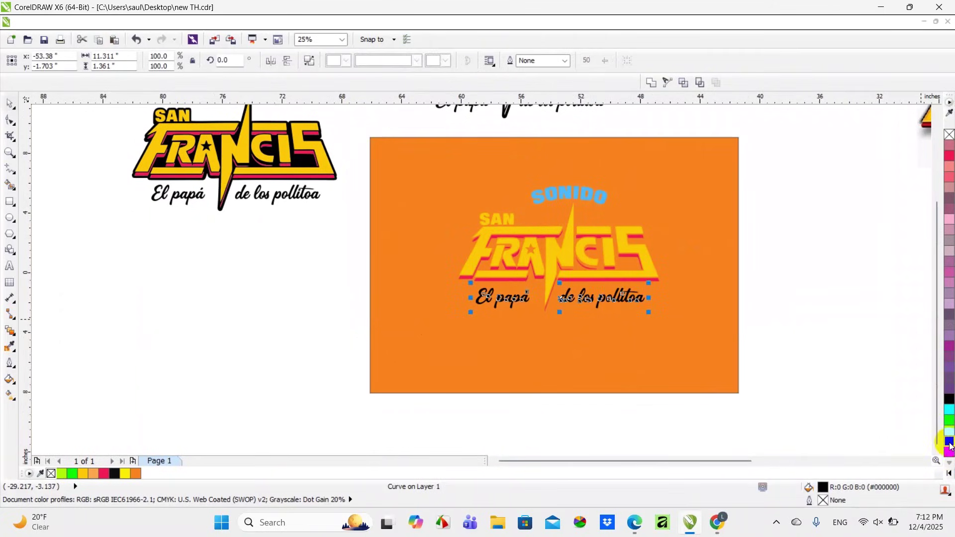
left_click_drag(345, 149, 733, 357)
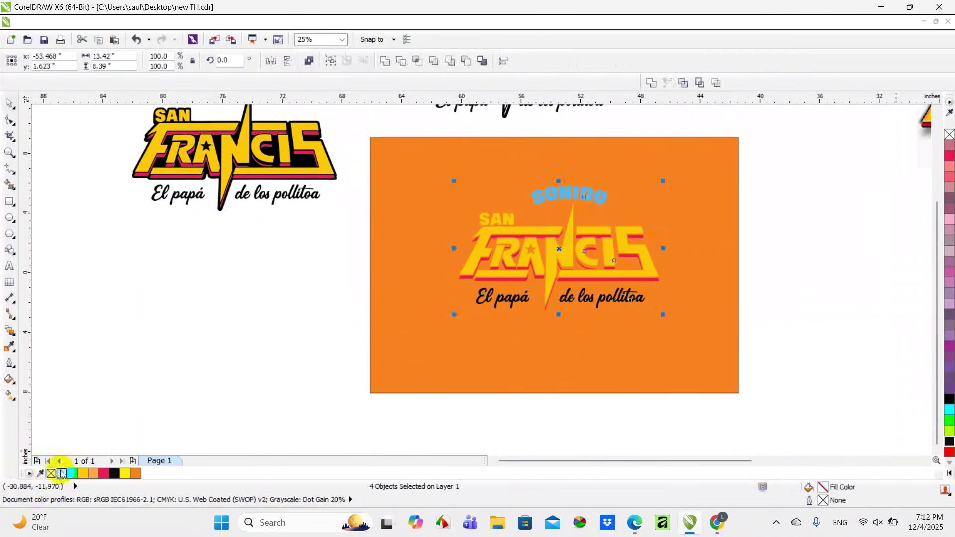
left_click(950, 471)
left_click(924, 238)
left_click(725, 277)
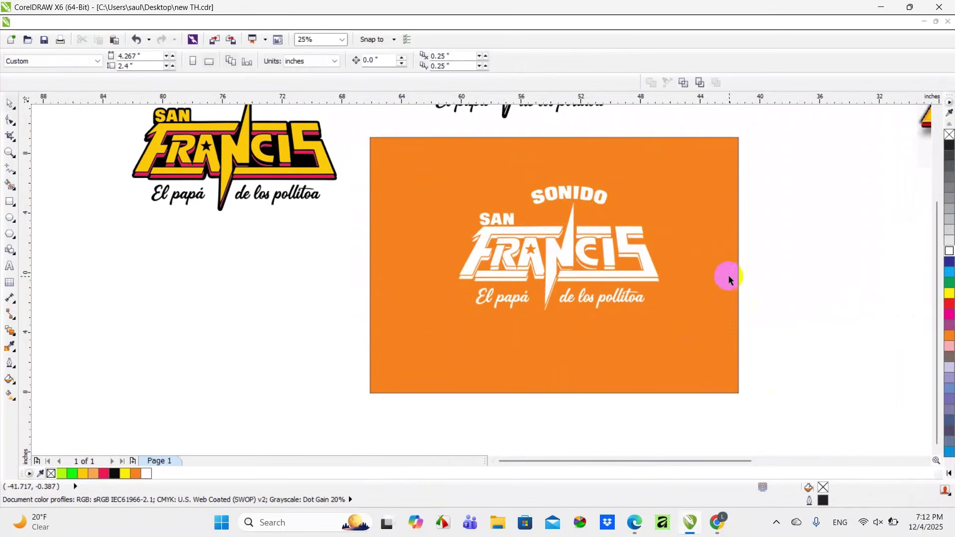
Step: Fill the background rectangle behind the white logo with near-black (R:12 G:12 B:12)
left_click(741, 362)
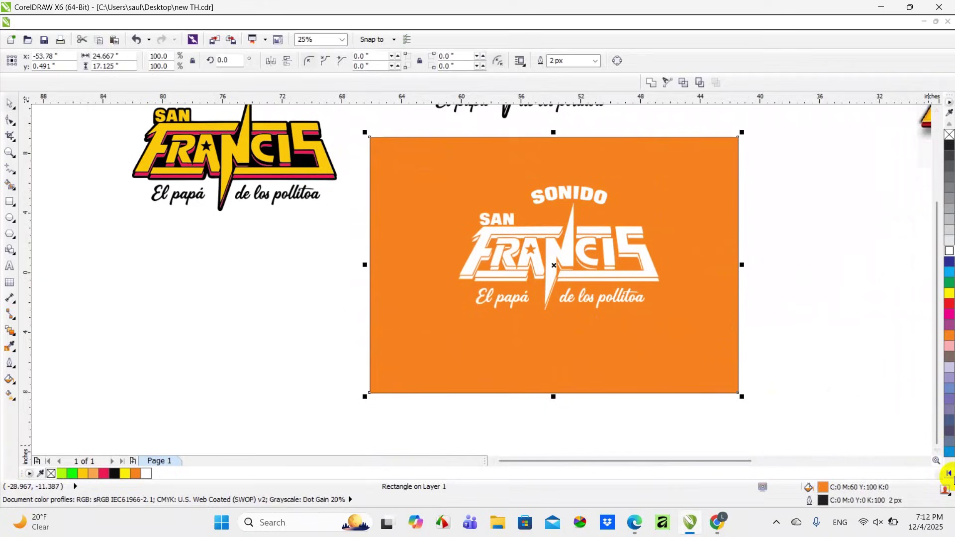
left_click(949, 475)
left_click(946, 463)
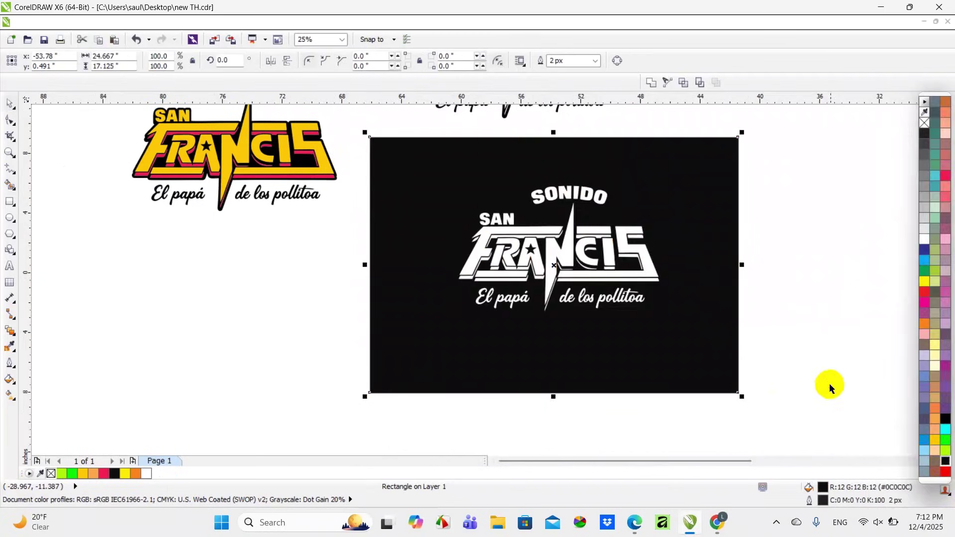
left_click(830, 386)
Step: Examine the white logo on its dark background and compare it with the black-outlined versions
scroll(564, 203, "up", 2)
scroll(486, 282, "down", 2)
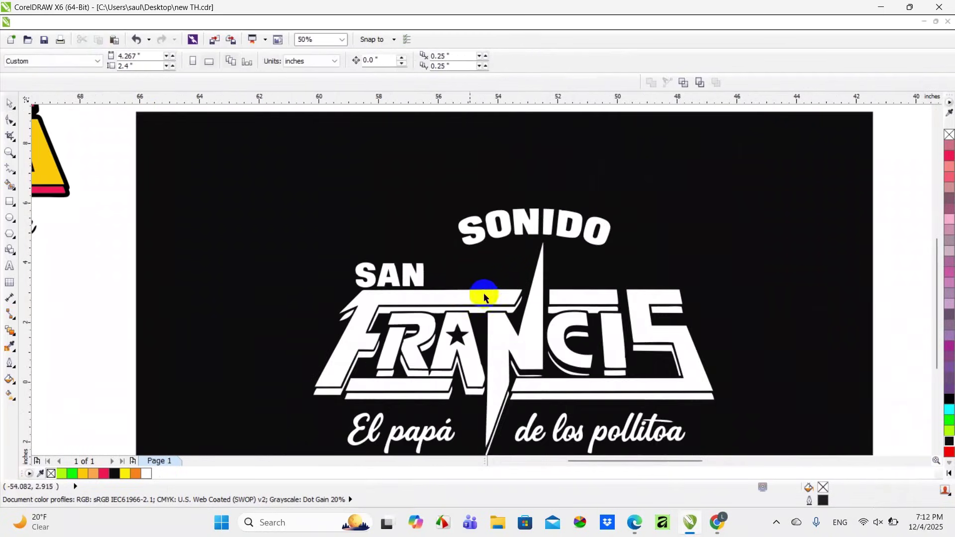
scroll(485, 297, "down", 1)
scroll(483, 217, "up", 3)
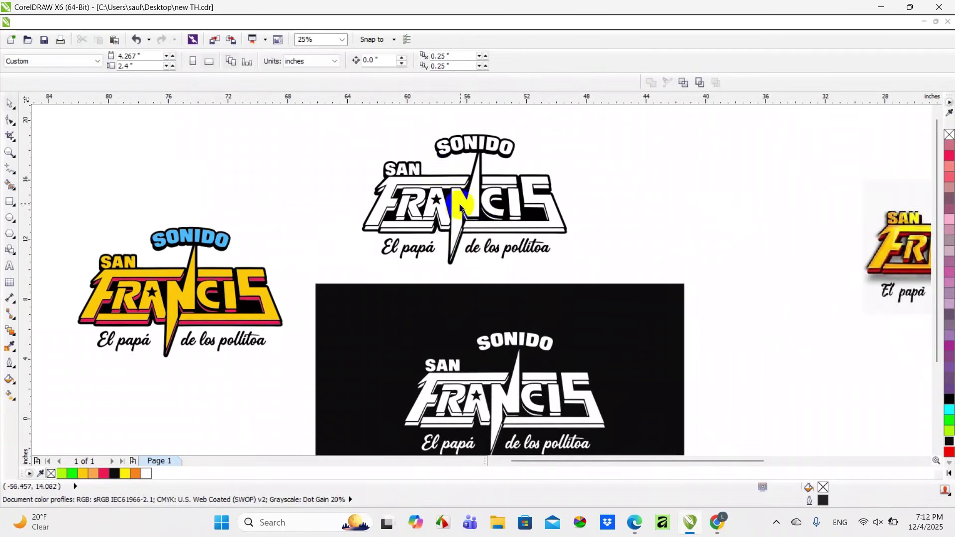
scroll(474, 192, "down", 1)
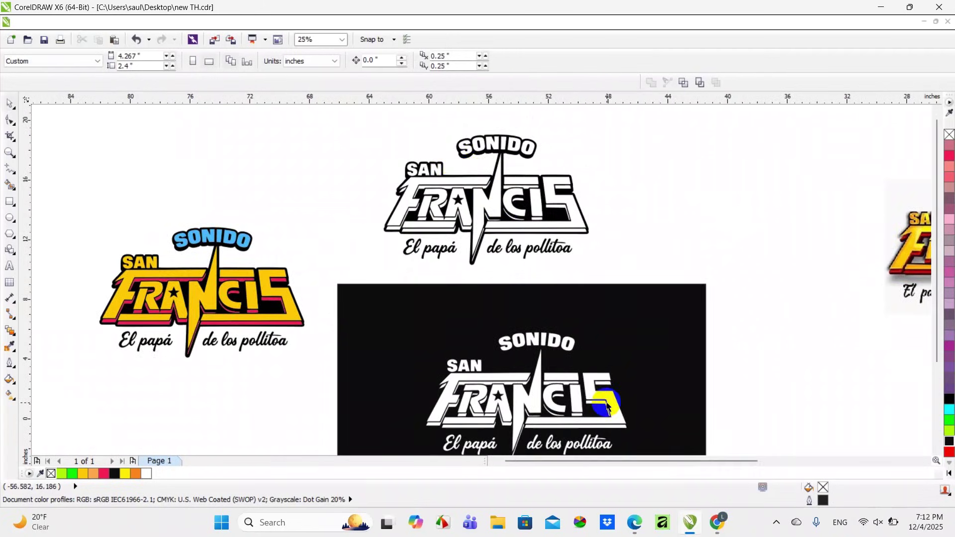
scroll(607, 406, "up", 1)
scroll(552, 388, "down", 1)
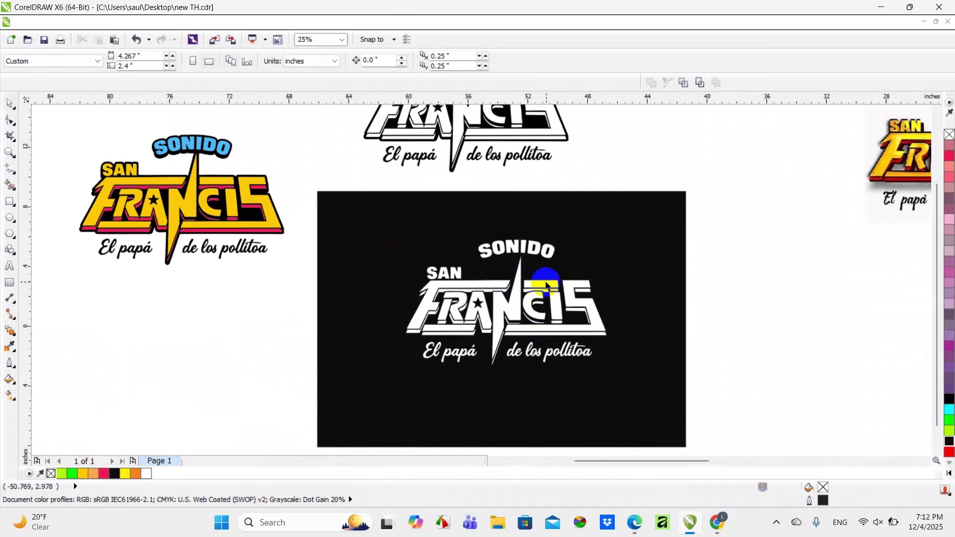
scroll(546, 285, "up", 1)
scroll(543, 299, "down", 1)
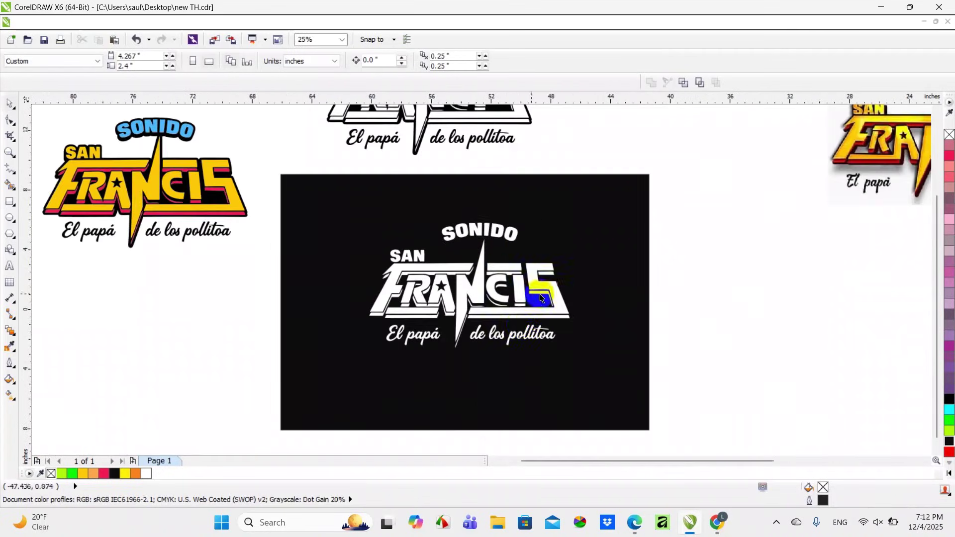
Step: Fill the background rectangle behind the white logo with red
left_click(608, 326)
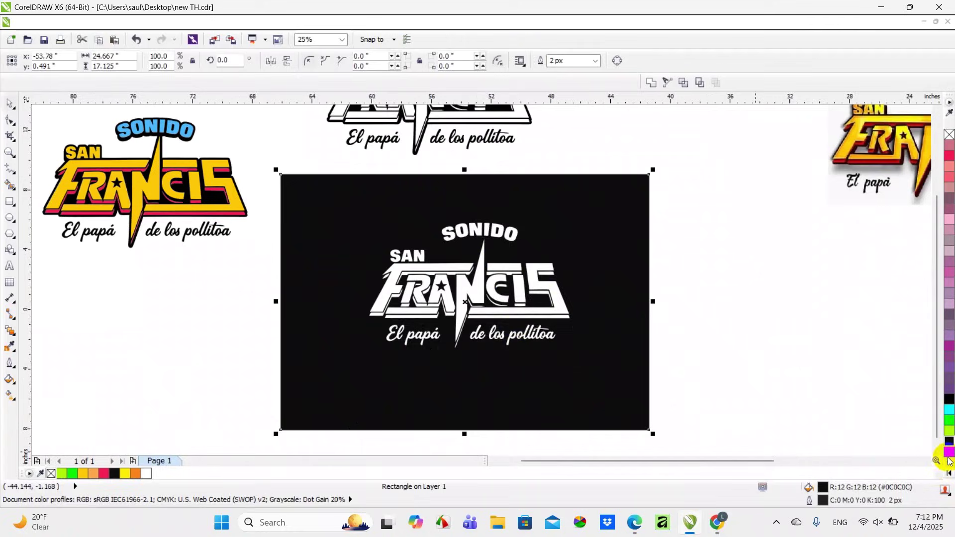
left_click(949, 460)
left_click(866, 411)
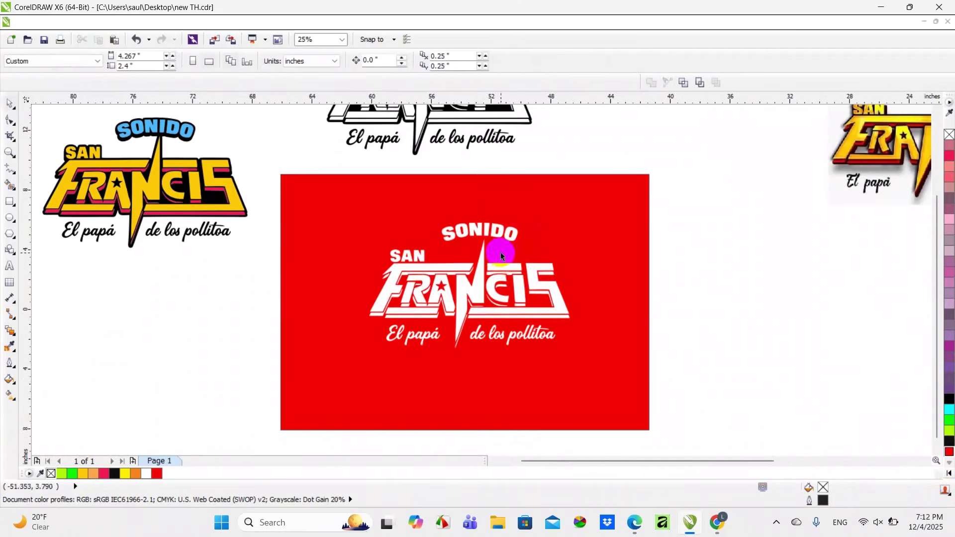
scroll(501, 252, "up", 1)
scroll(489, 299, "down", 1)
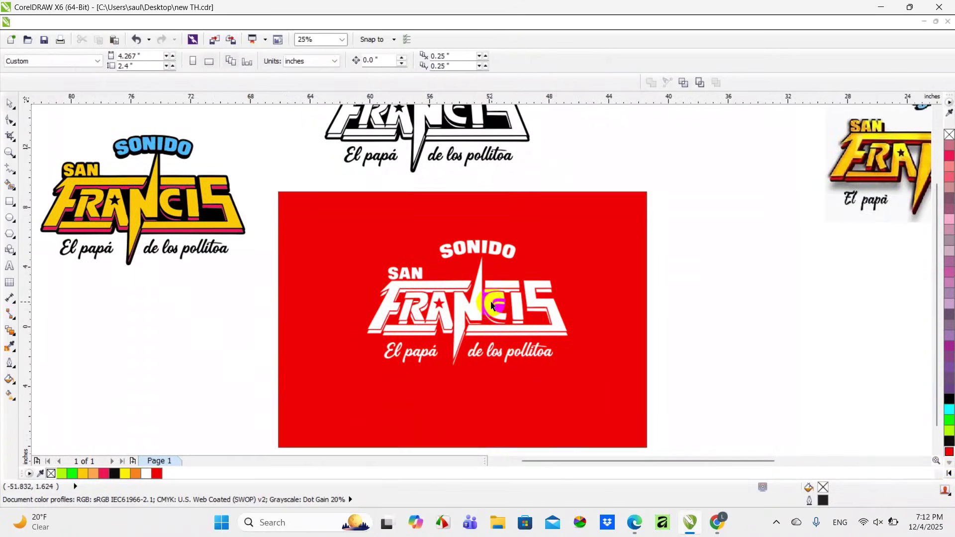
Step: Delete the red rectangle together with the white logo on it
scroll(491, 305, "down", 1)
left_click_drag(384, 246, 595, 403)
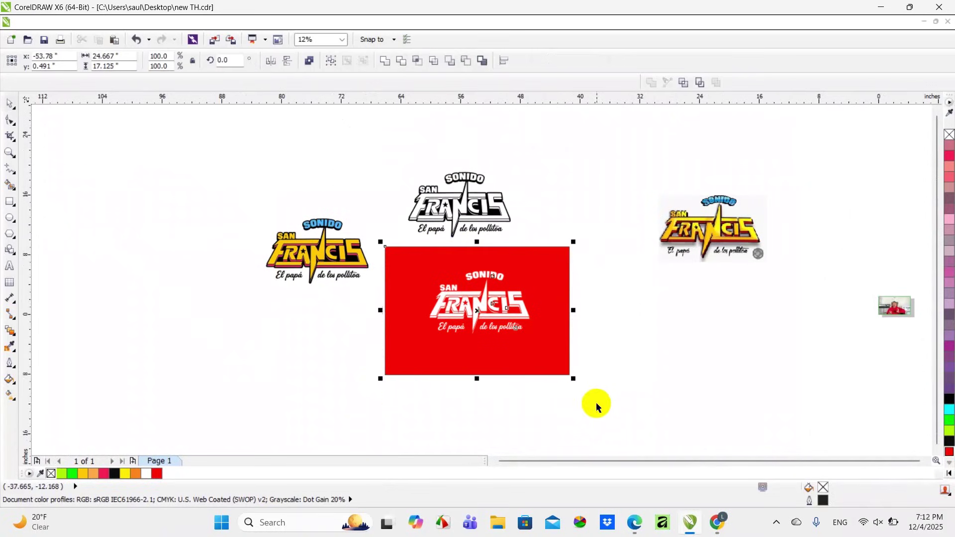
key("Delete")
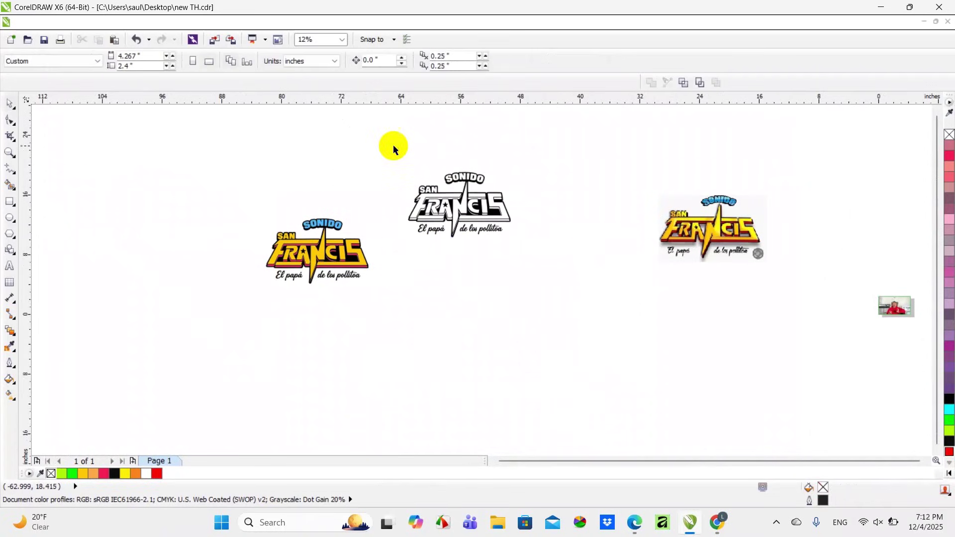
Step: Move the black-and-white logo to just above the original reference image
left_click_drag(379, 137, 552, 269)
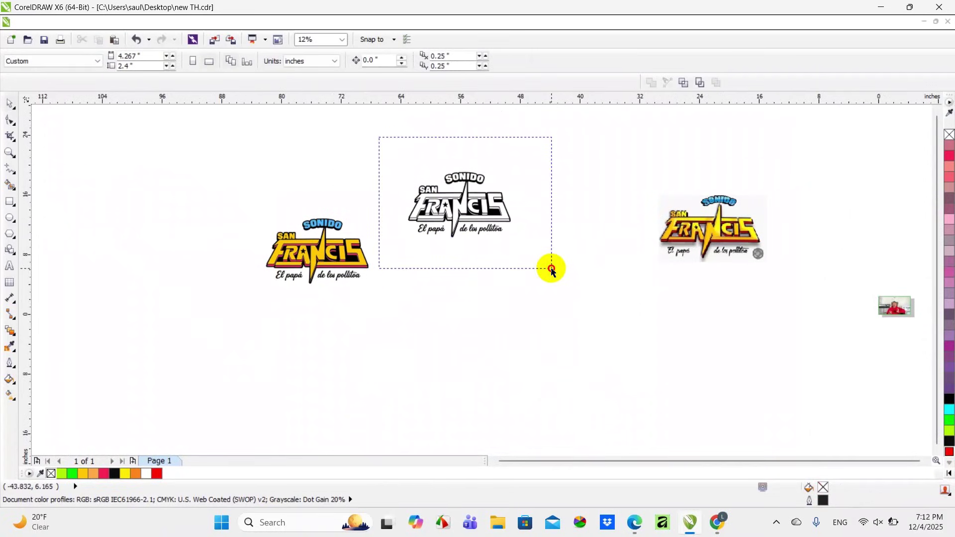
left_click_drag(481, 216, 688, 169)
left_click(554, 260)
Step: Place a copy of the full-colour vector logo about 18 inches to its right
left_click_drag(195, 183, 436, 318)
left_click_drag(345, 270, 434, 253)
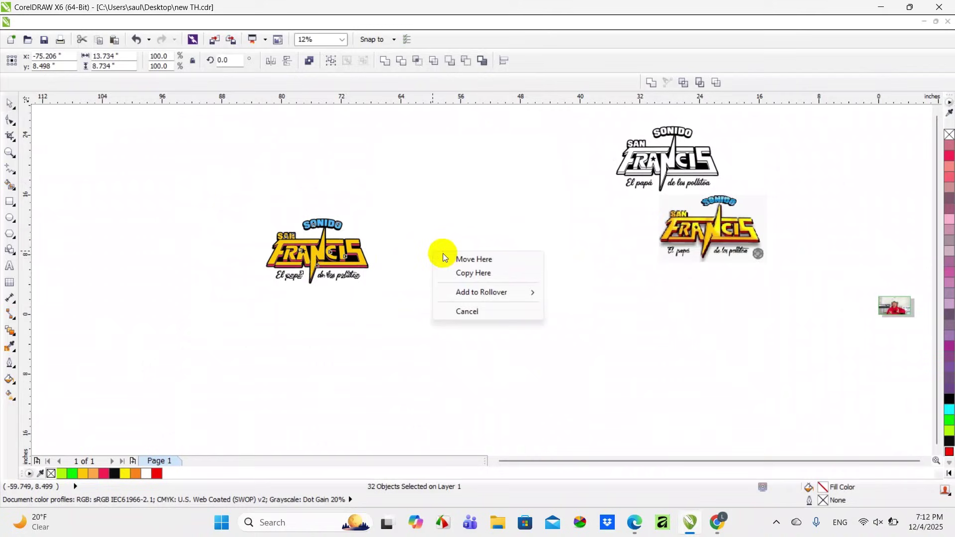
left_click(474, 274)
scroll(436, 251, "up", 2)
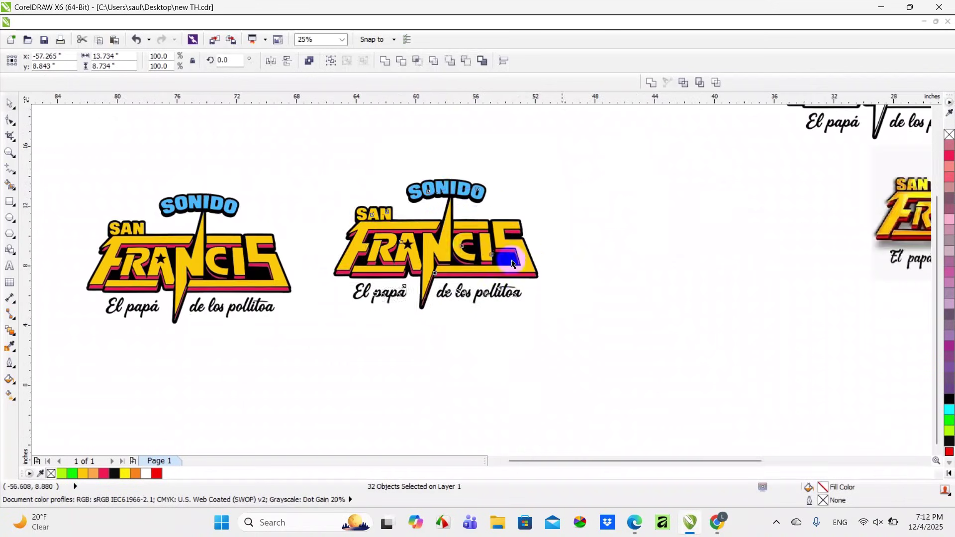
left_click(537, 291)
Step: Move the black shape filling the D of SONIDO above the lettering on the copied logo, and undo the move
scroll(456, 217, "up", 1)
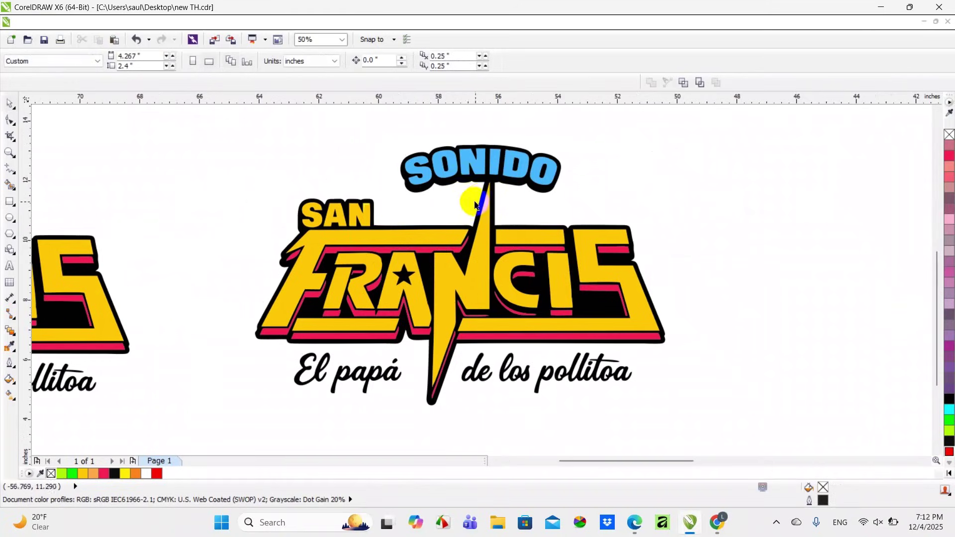
left_click(441, 191)
left_click(674, 183)
left_click_drag(513, 171, 516, 133)
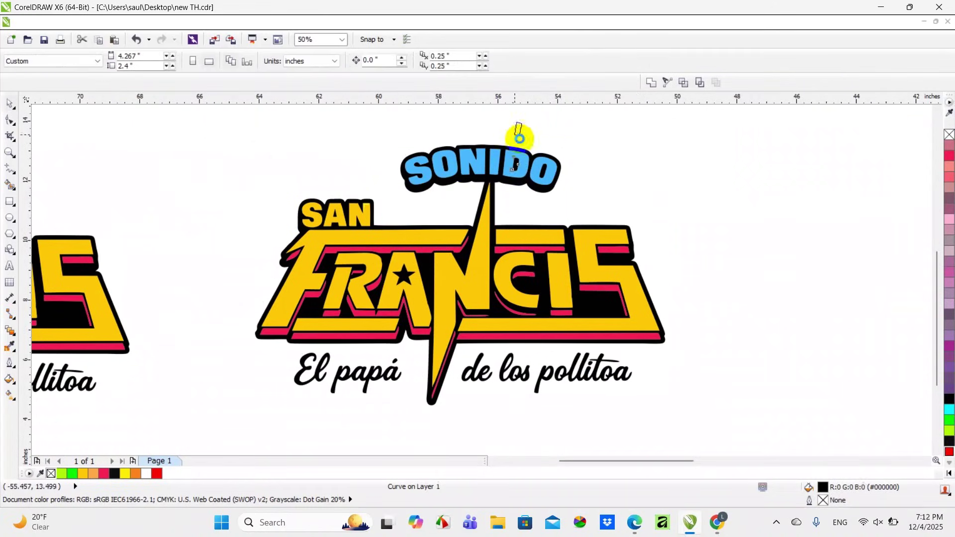
key("ctrl+z")
left_click(625, 177)
Step: Weld the bright yellow sliver on the N of SAN to the golden-yellow lettering of the copied logo
scroll(341, 207, "up", 3)
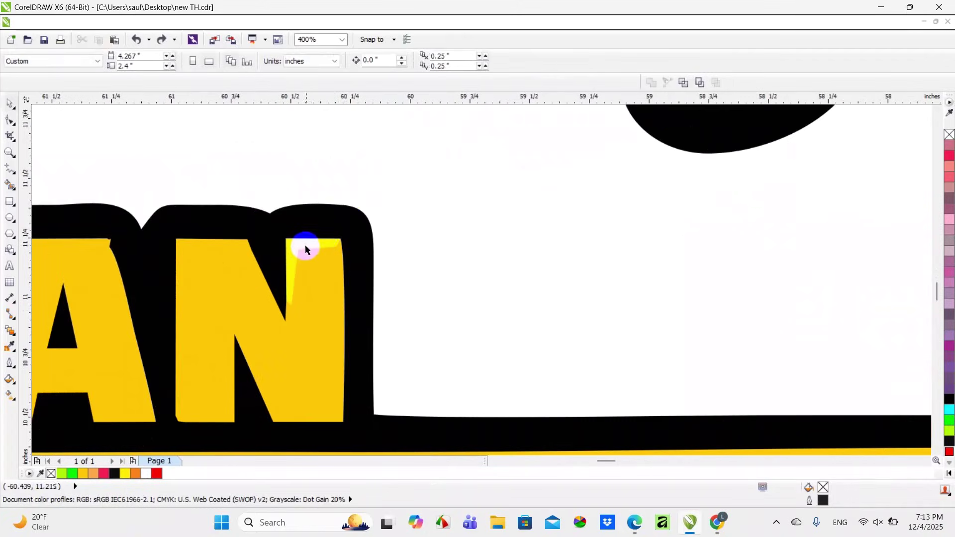
left_click(306, 244)
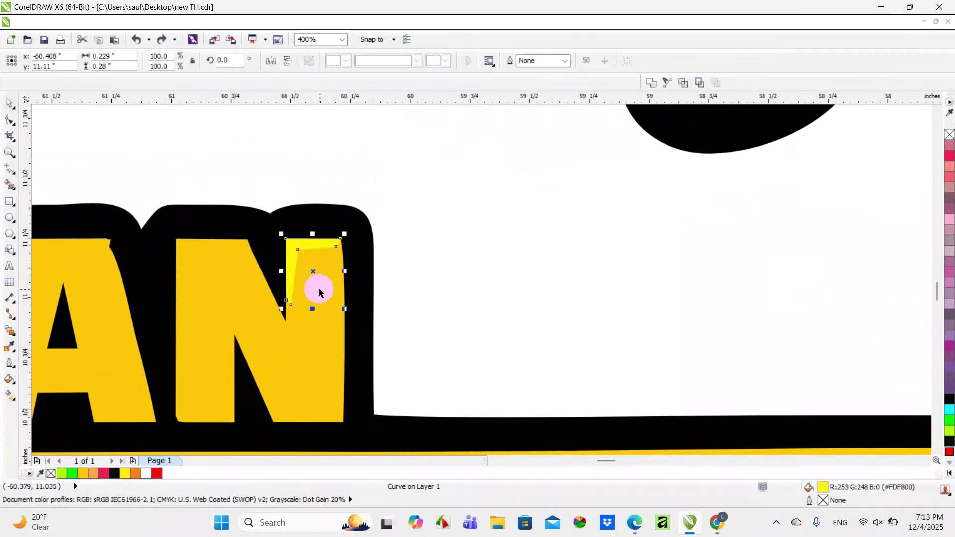
left_click(650, 83)
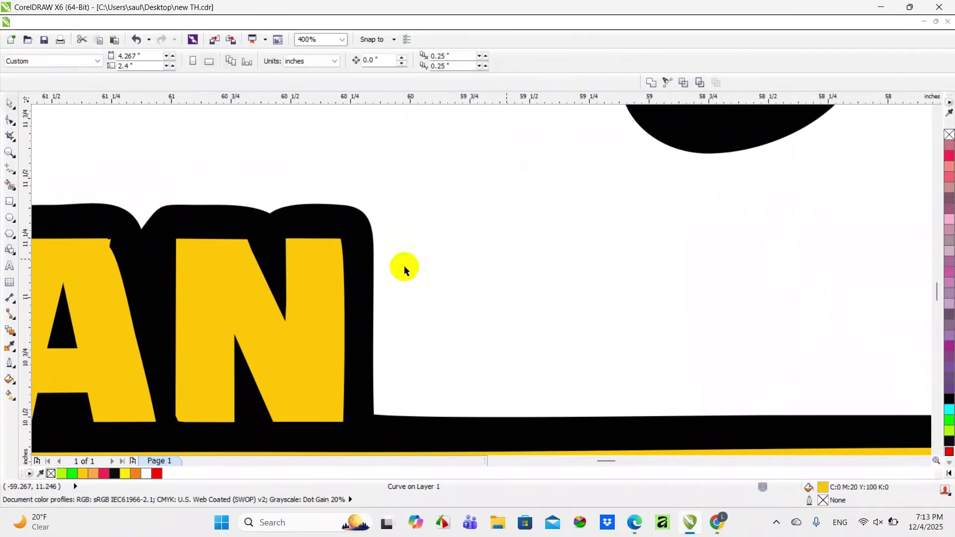
scroll(328, 270, "down", 2)
left_click(395, 198)
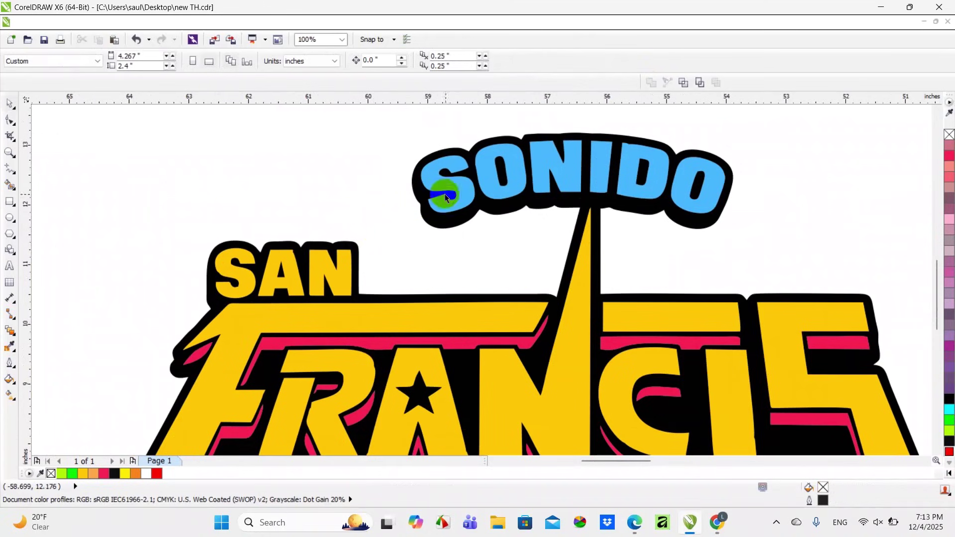
Step: Cut the blue SONIDO letters, the golden-yellow lettering and the red shadow shapes together out of the copied logo
left_click_drag(466, 189, 454, 187)
scroll(428, 210, "down", 2)
scroll(397, 249, "up", 2)
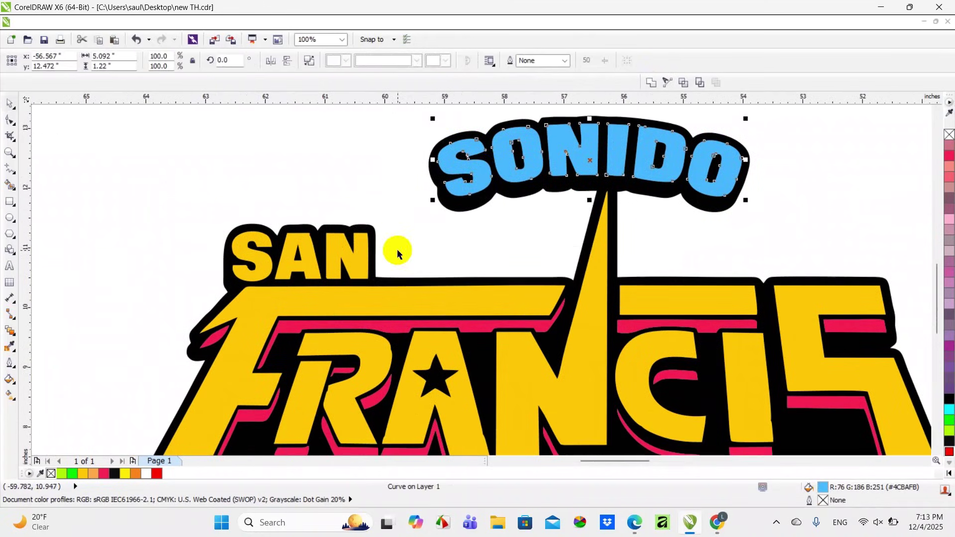
left_click(367, 261)
scroll(378, 248, "down", 1)
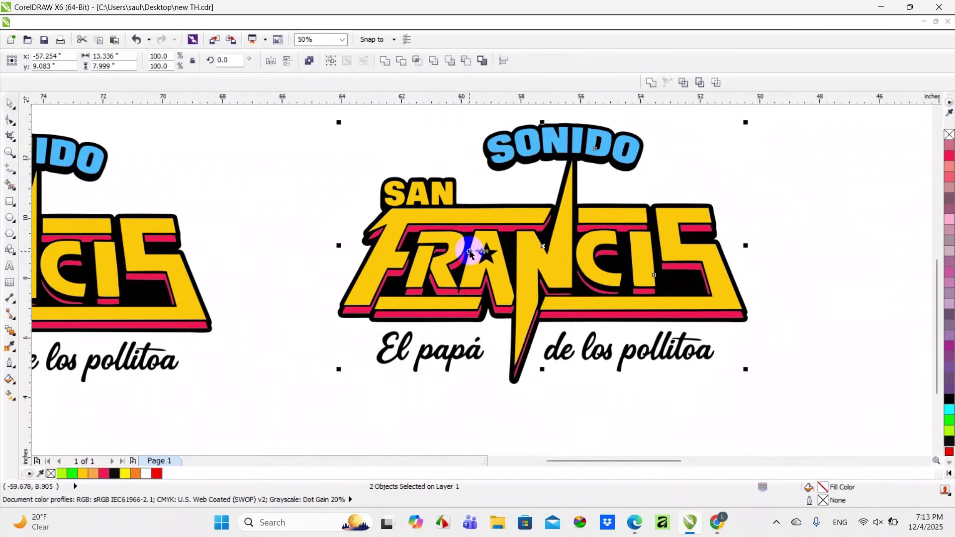
scroll(471, 238, "up", 2)
left_click(468, 193, "shift")
scroll(470, 188, "down", 1)
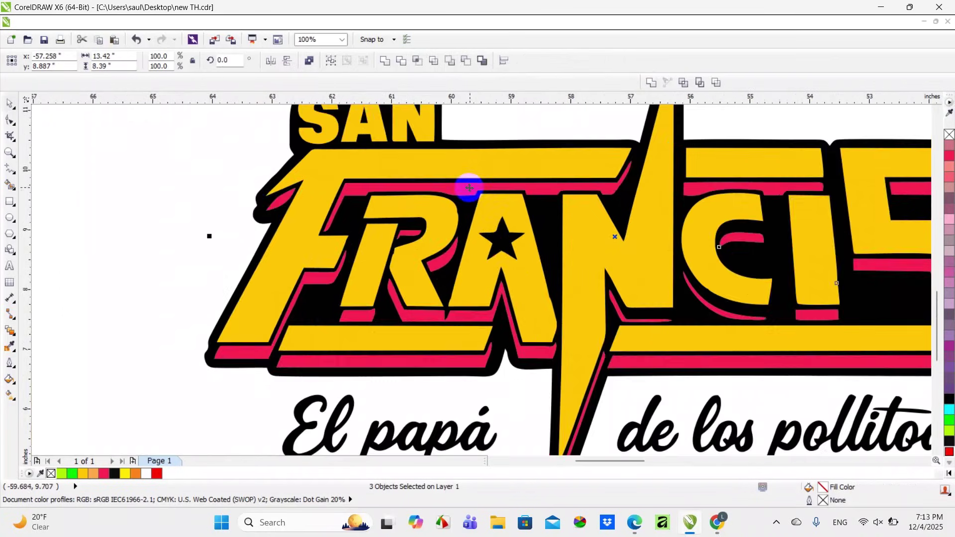
key("Delete")
scroll(483, 188, "down", 1)
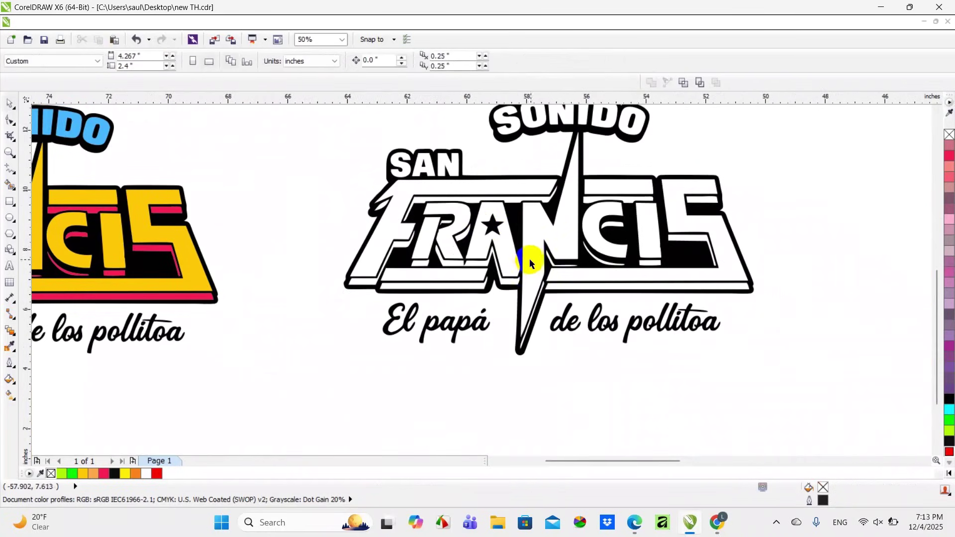
key("ctrl+z")
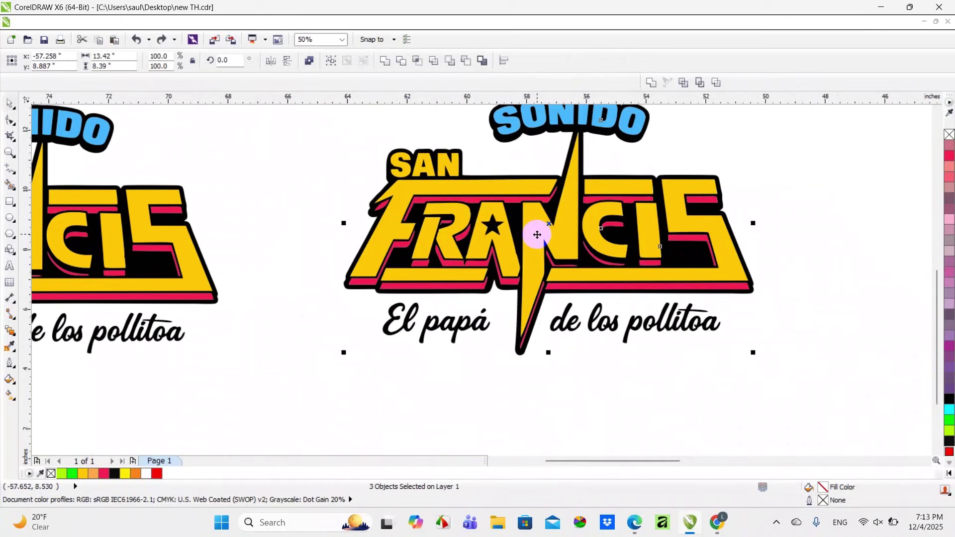
right_click(535, 229)
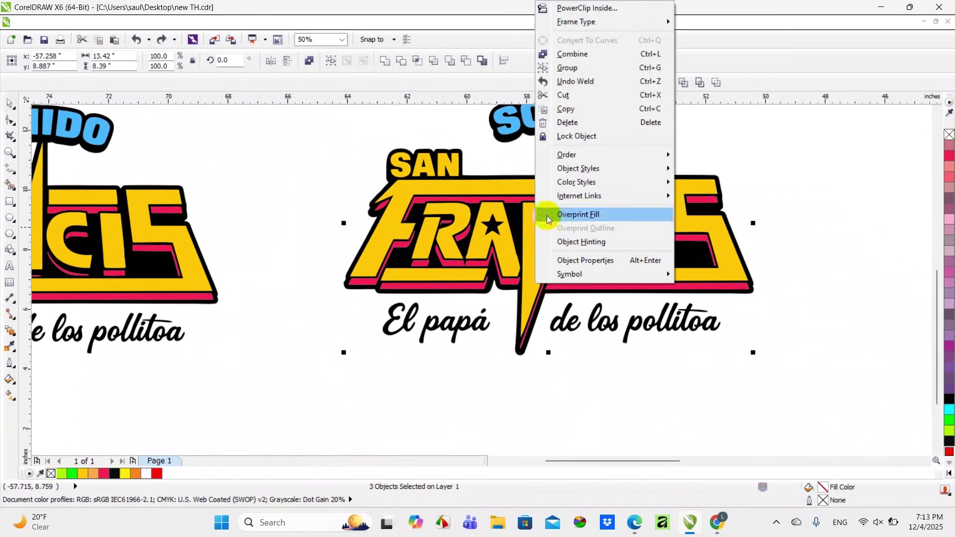
left_click(582, 96)
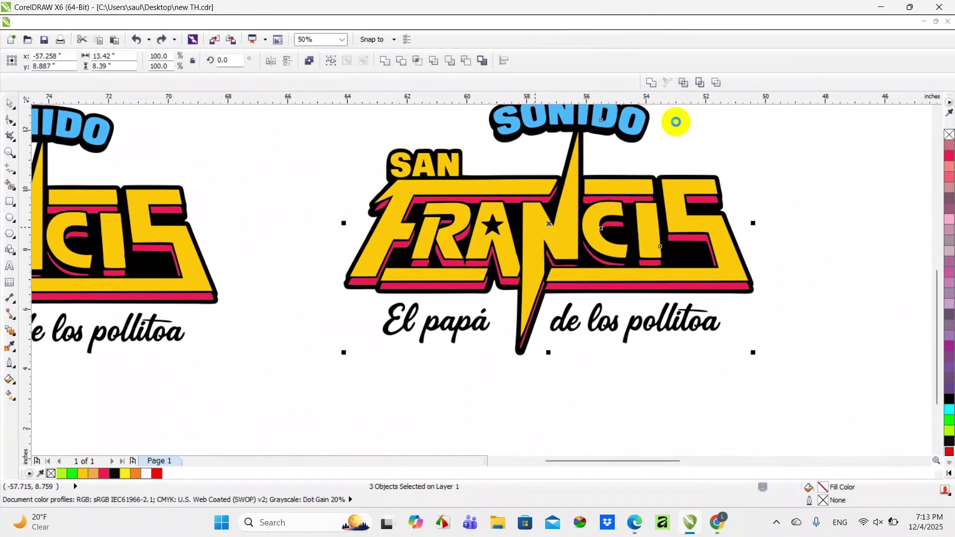
scroll(546, 280, "down", 1)
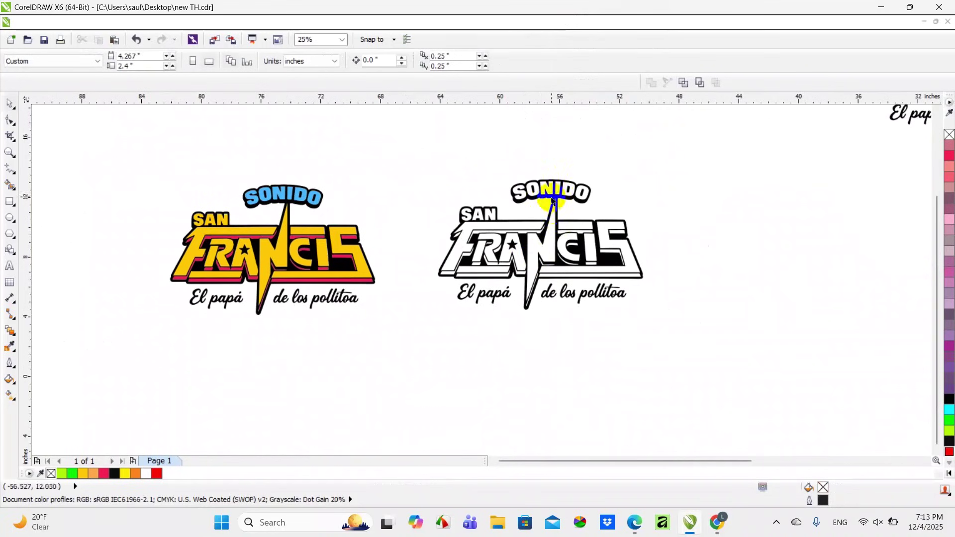
scroll(552, 201, "up", 1)
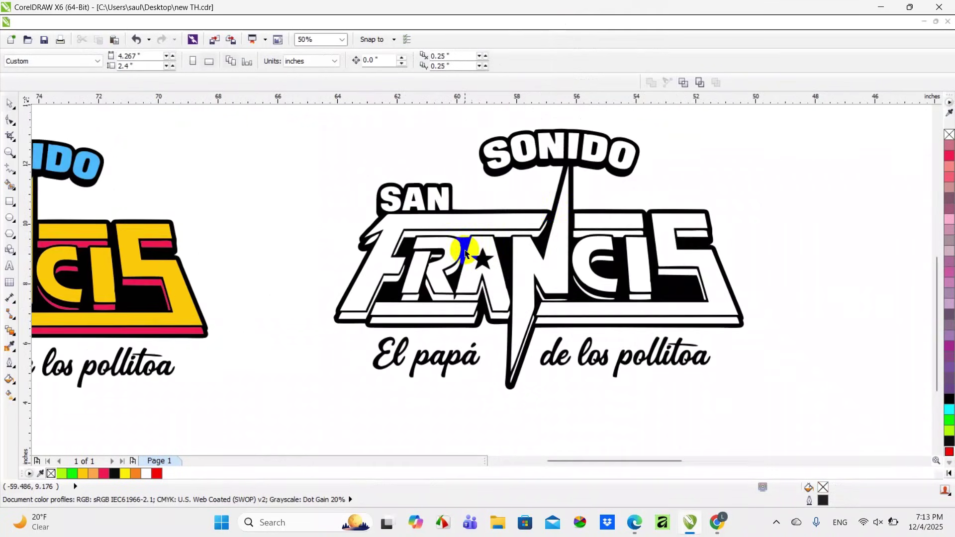
scroll(468, 212, "up", 2)
scroll(431, 260, "down", 1)
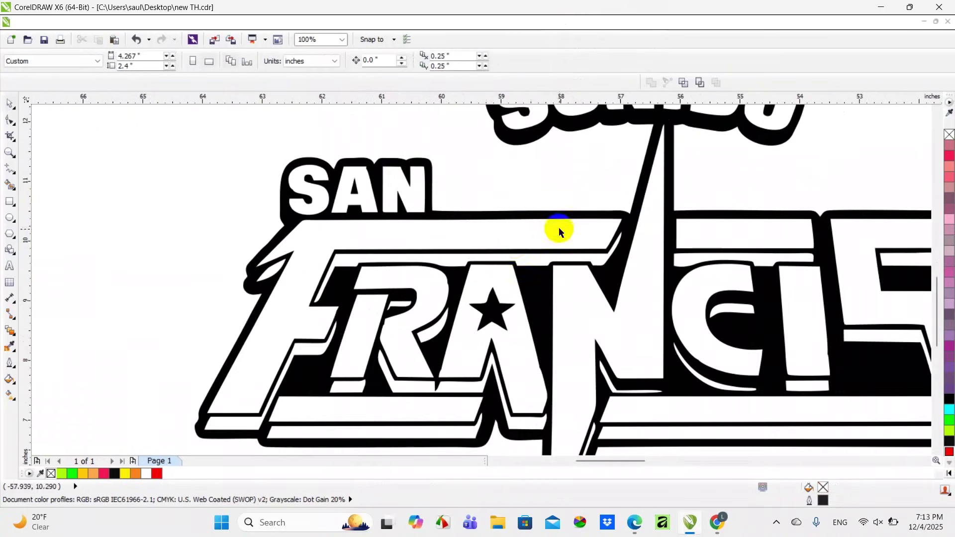
Step: Delete the black shapes filling the O, D and O of SONIDO on the copied logo's black layer
scroll(530, 256, "down", 1)
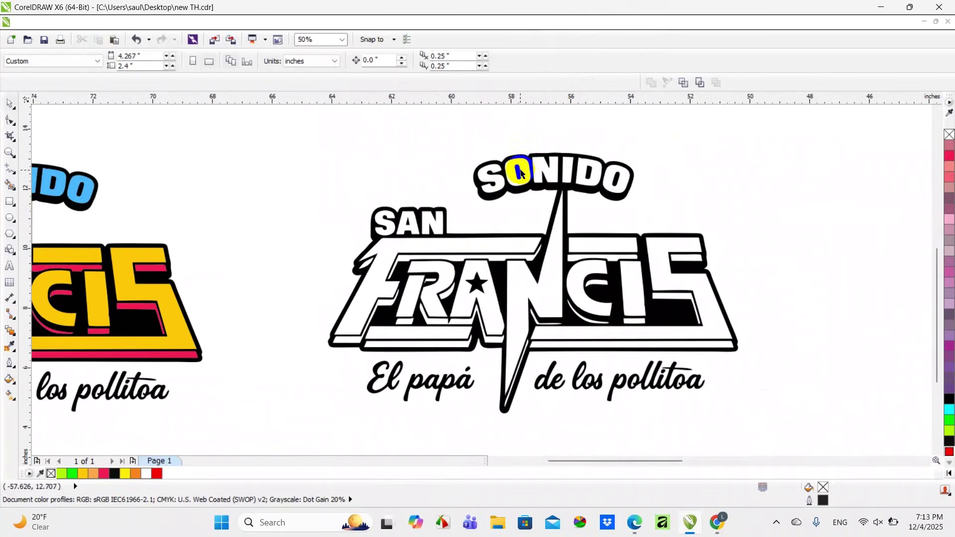
scroll(521, 173, "up", 1)
left_click_drag(481, 135, 747, 221)
key("Delete")
scroll(579, 166, "down", 1)
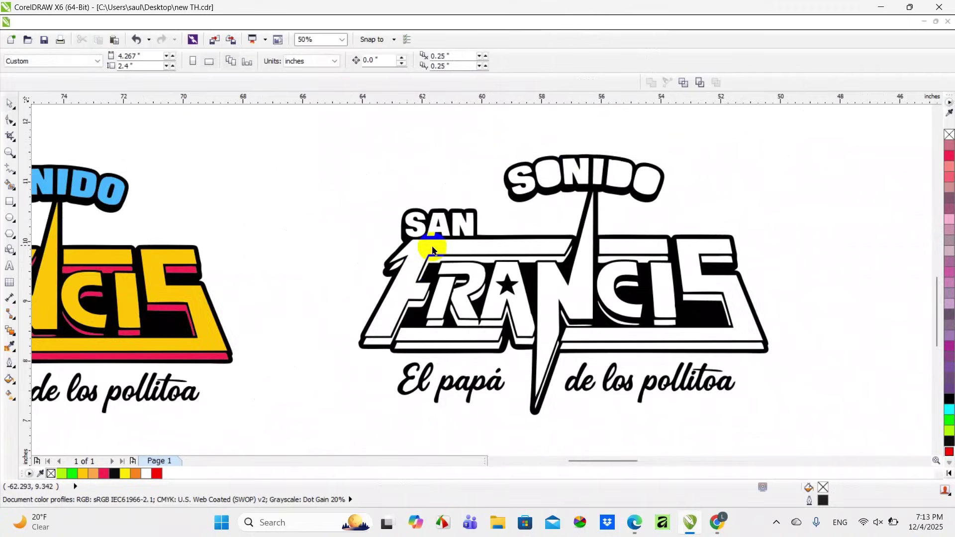
Step: Delete the black star inside the A of FRANCIS on the copied logo
scroll(432, 250, "up", 1)
scroll(527, 209, "down", 1)
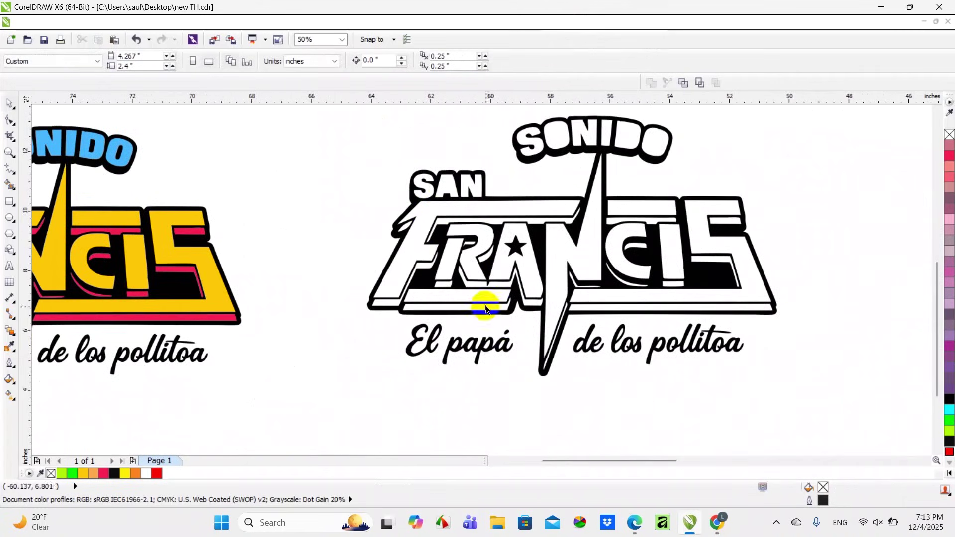
left_click(517, 247)
key("Delete")
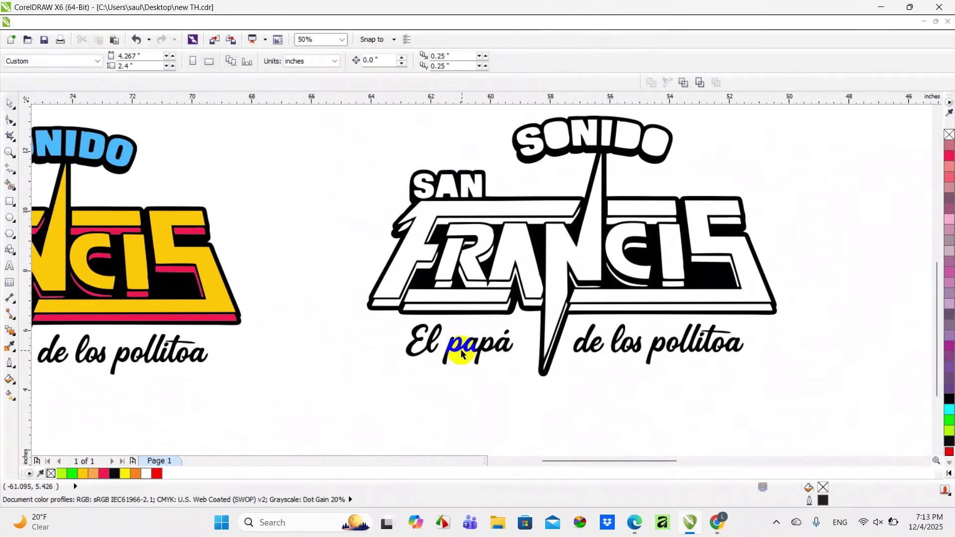
Step: Move the black outline shape about 2.8 inches up from the tagline, and undo the move
left_click_drag(623, 292, 617, 206)
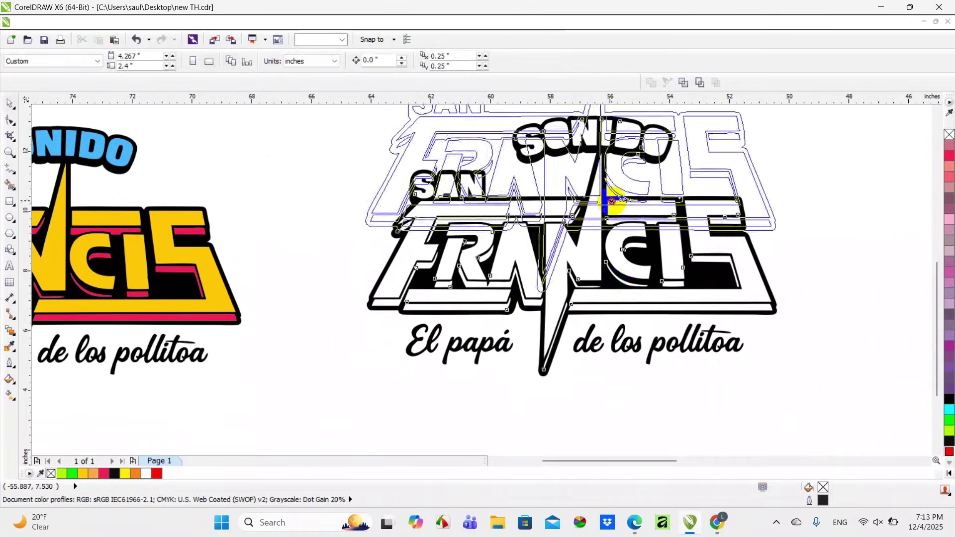
scroll(667, 329, "up", 1)
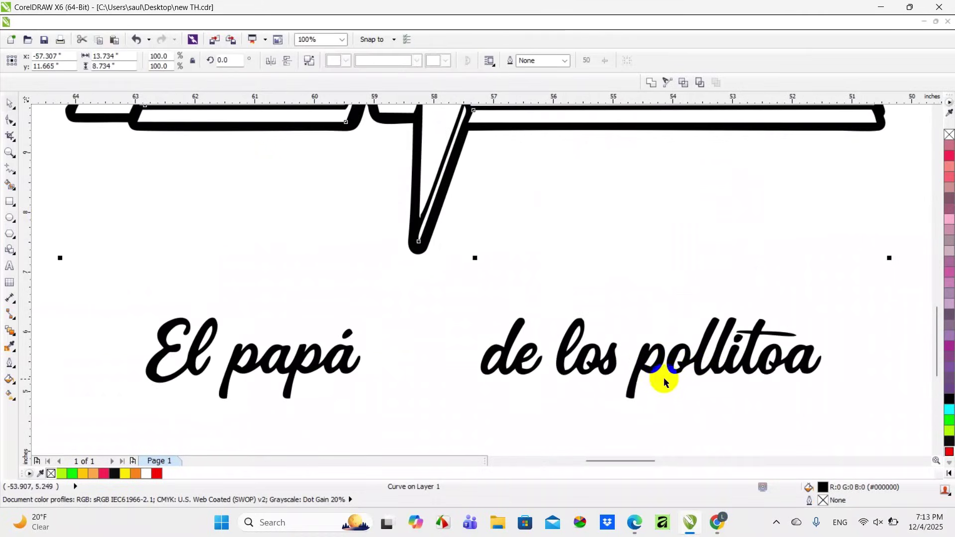
key("ctrl+z")
scroll(570, 341, "down", 1)
key("Escape")
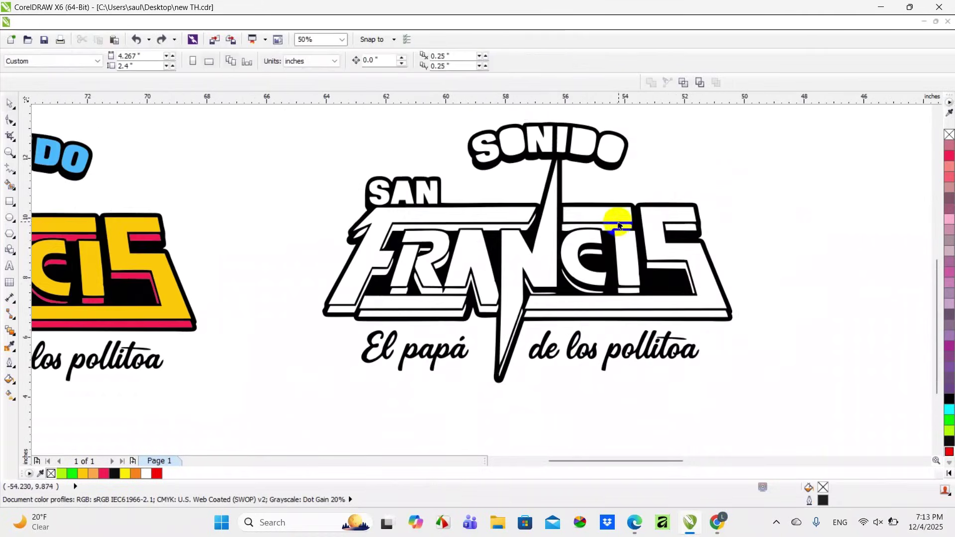
Step: Fill the black outline shape of the copied logo with red (#FE0000)
left_click(638, 243)
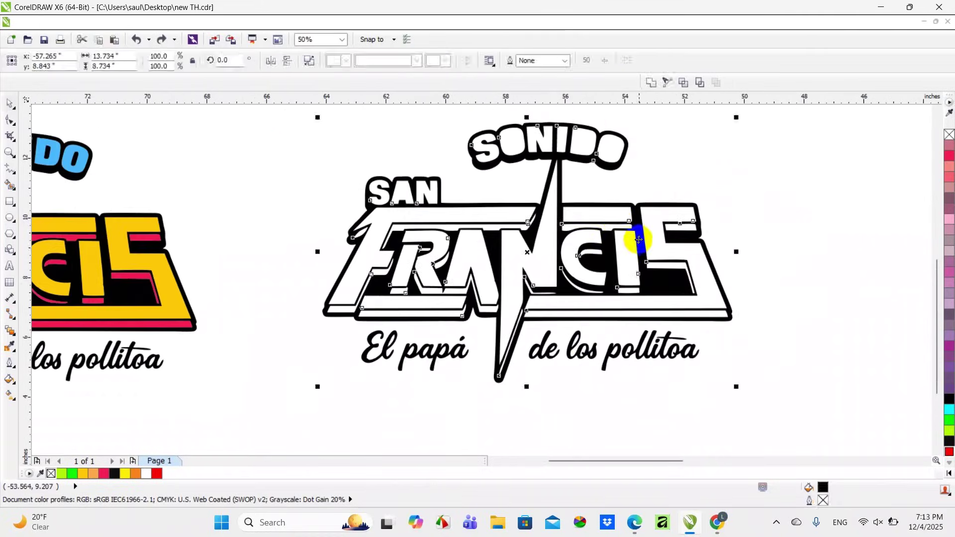
left_click(950, 316)
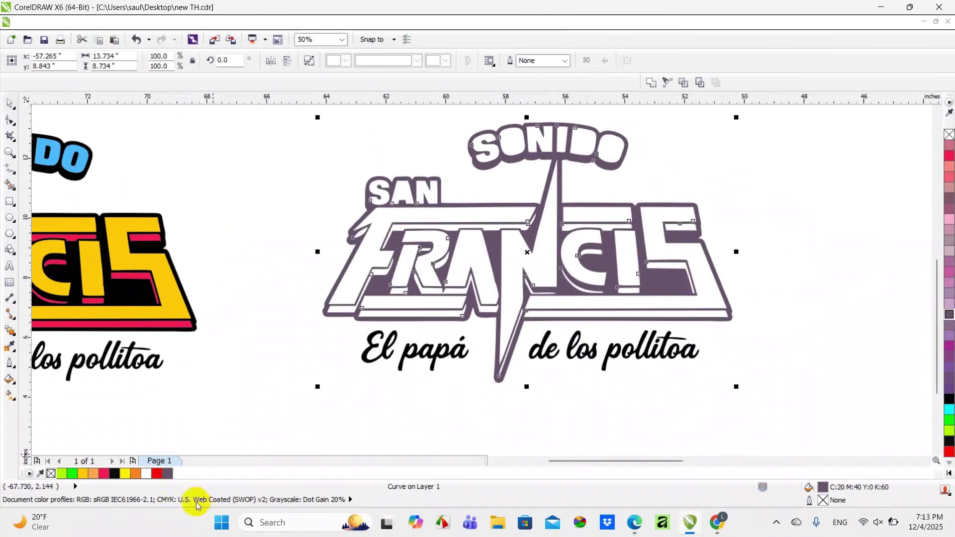
left_click(159, 475)
left_click(768, 252)
scroll(552, 222, "up", 1)
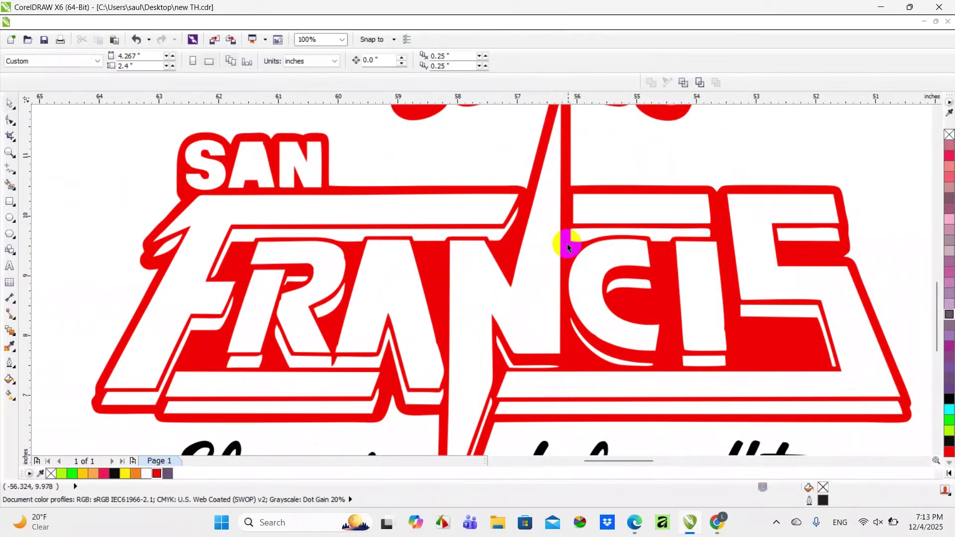
scroll(458, 258, "down", 1)
Step: Try to create a boundary shape around the red outline shape
left_click(489, 254)
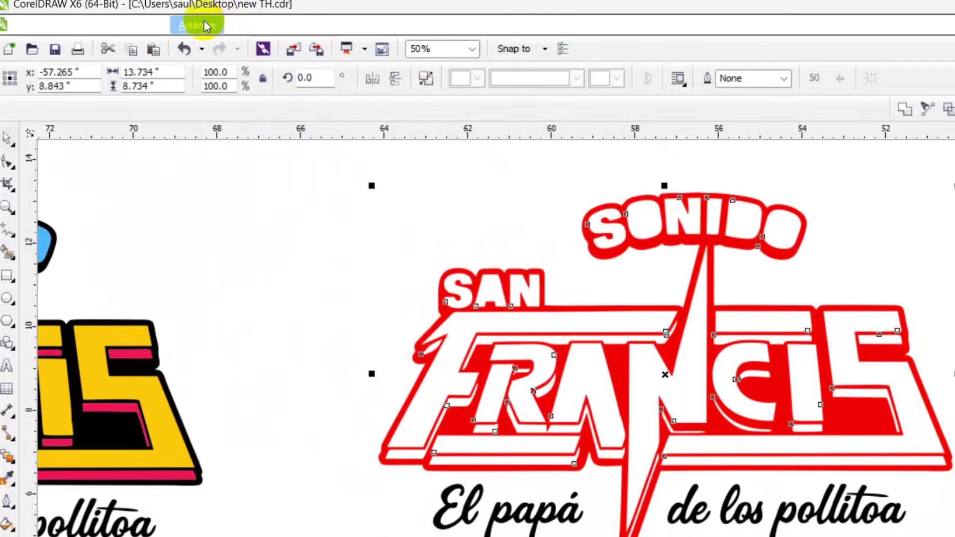
left_click(151, 20)
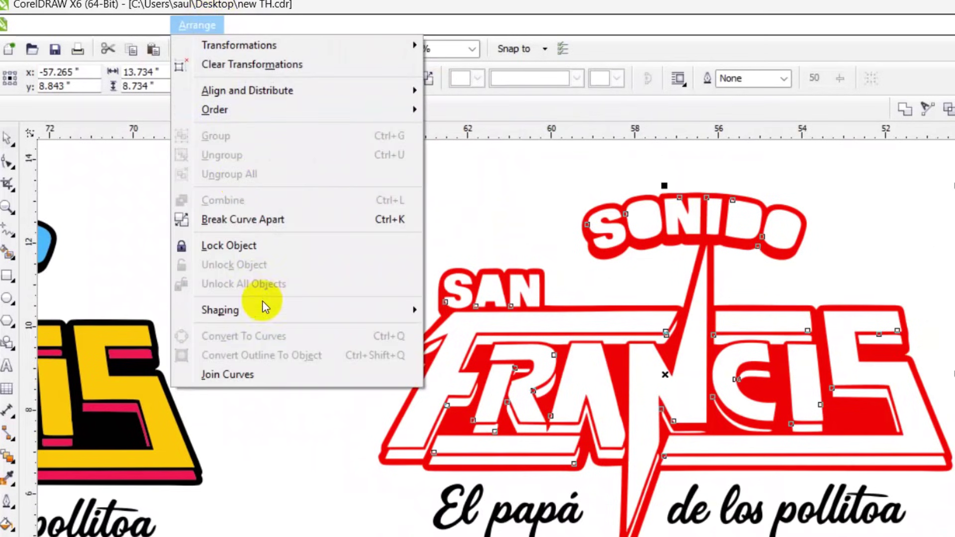
mouse_move(263, 305)
left_click(501, 422)
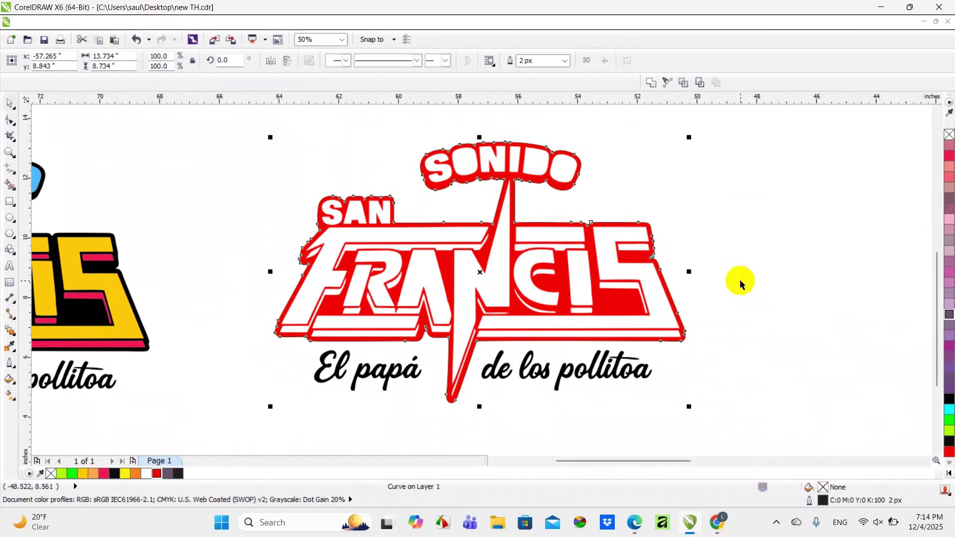
left_click(739, 280)
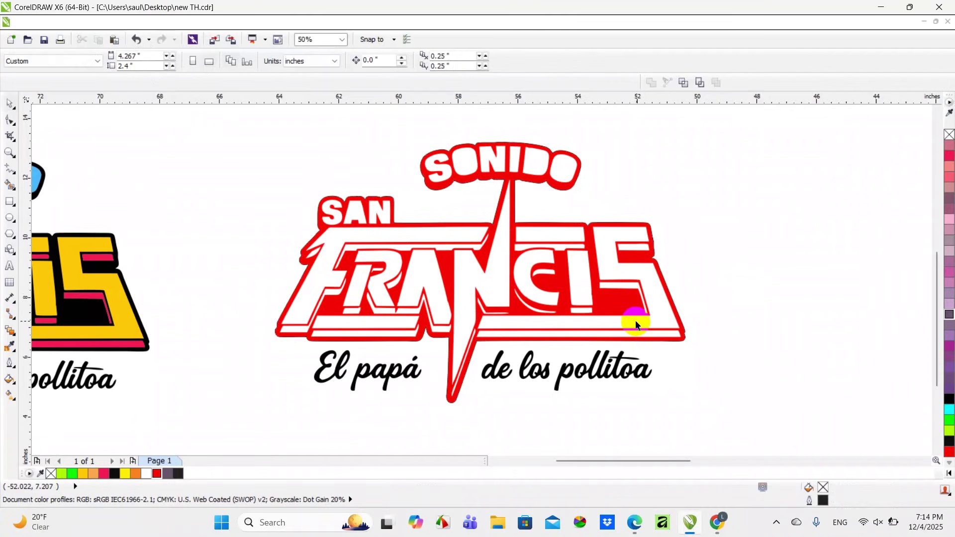
Step: Fill the red outline shape with near-black #0C0C0C, try moving it up, and undo both changes
left_click(636, 324)
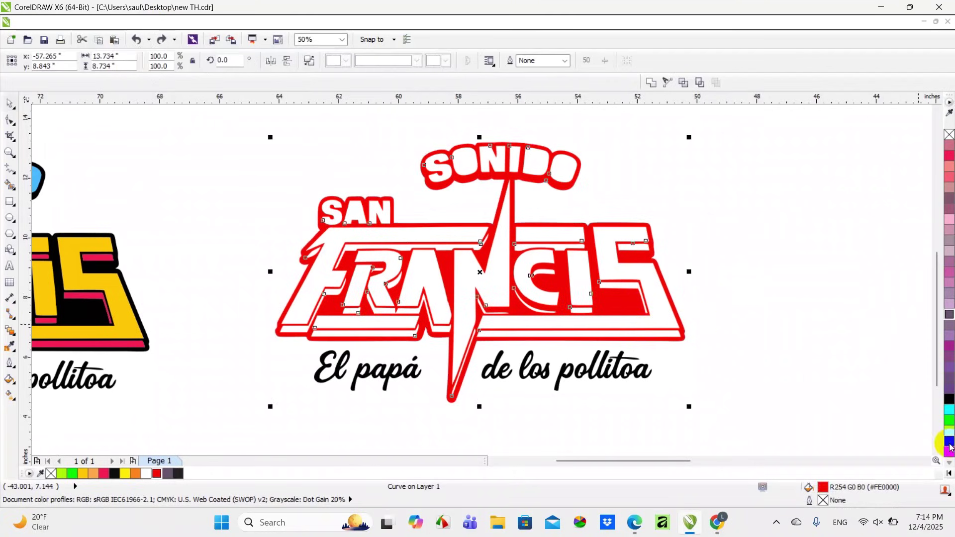
left_click(949, 442)
left_click(789, 362)
left_click_drag(609, 294, 569, 225)
key("ctrl+z")
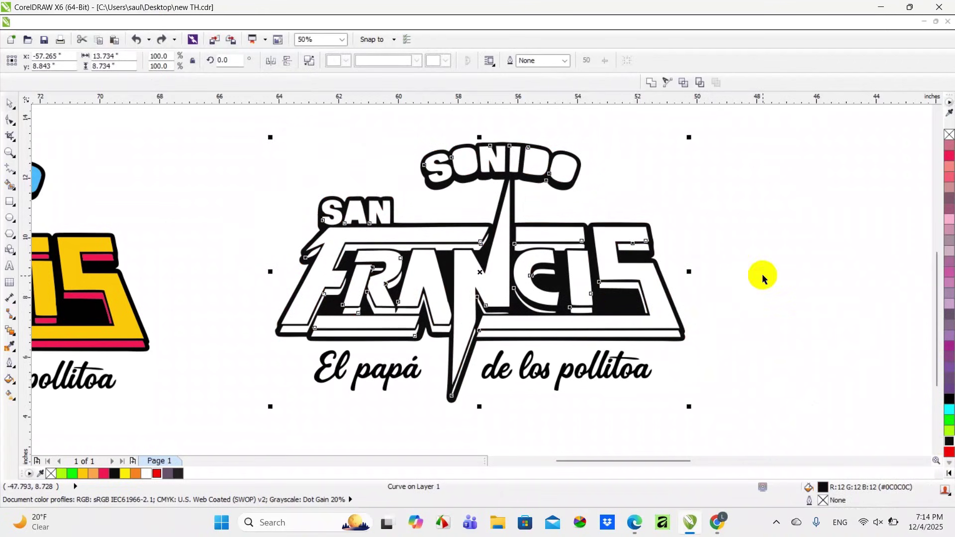
left_click(763, 273)
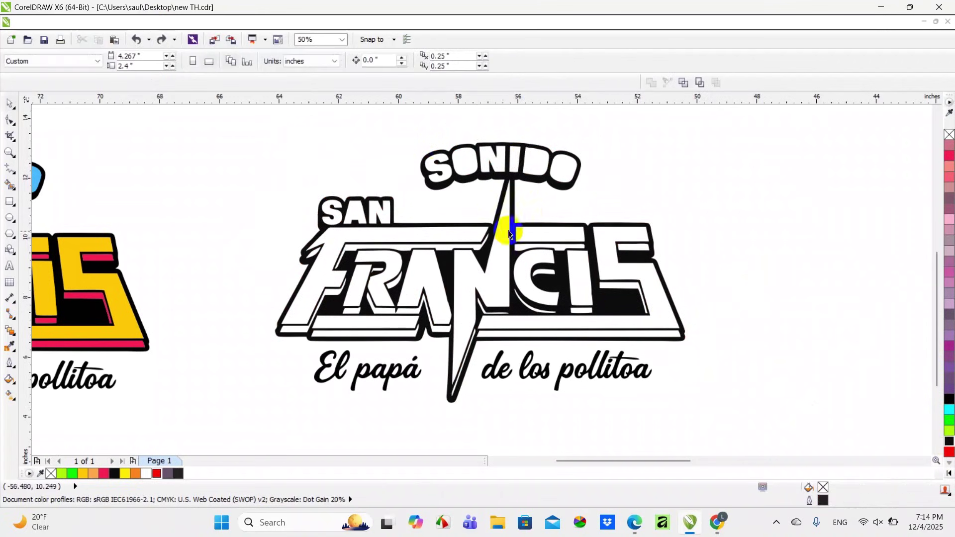
key("ctrl+z")
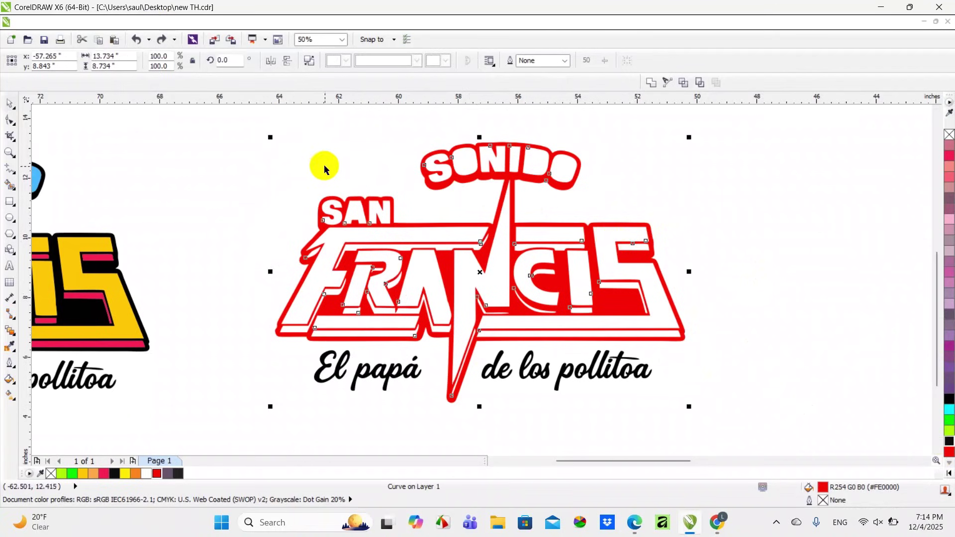
Step: Create a boundary shape around the red outline shape and fill it with near-black #0C0C0C
scroll(324, 167, "up", 2)
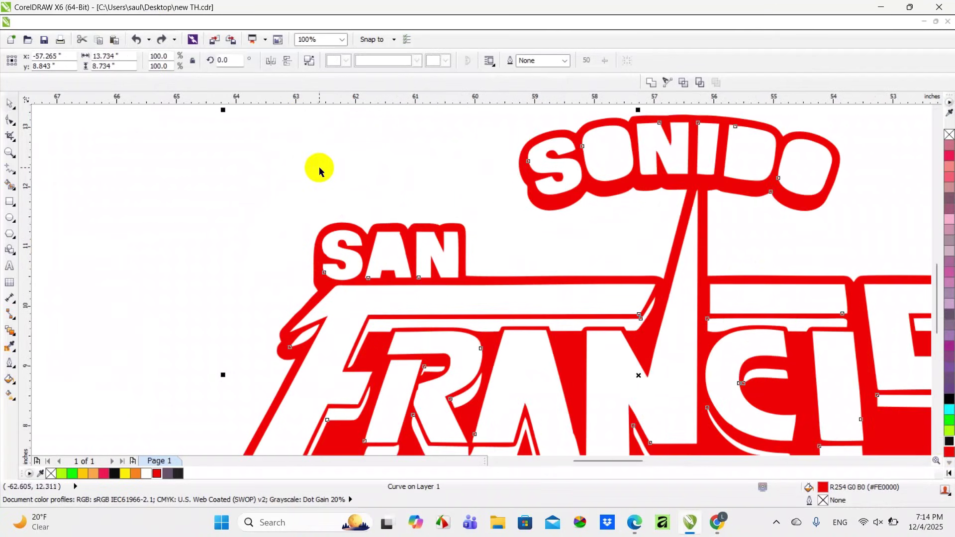
left_click(164, 24)
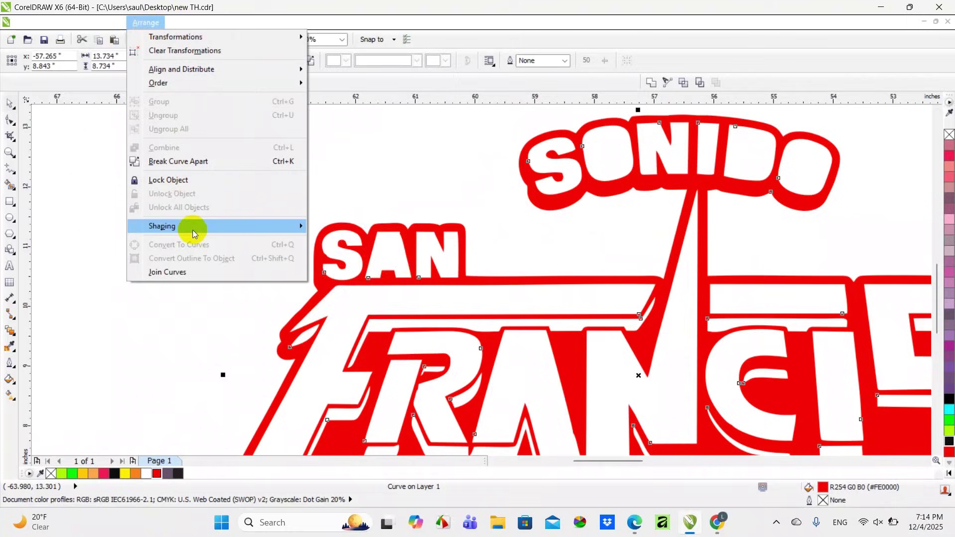
mouse_move(194, 234)
left_click(353, 306)
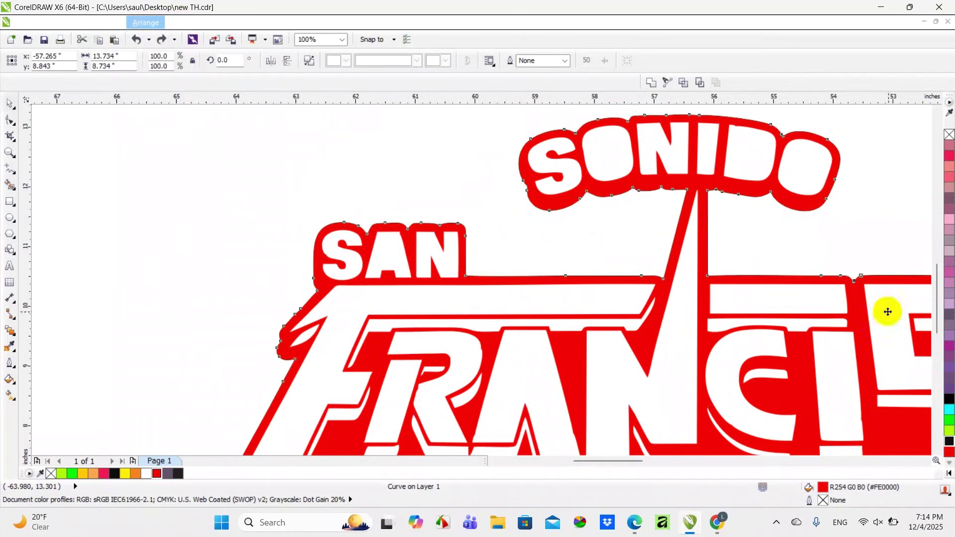
left_click(949, 448)
scroll(635, 280, "down", 2)
left_click(766, 245)
Step: Send the near-black boundary silhouette to the back of the page
left_click(648, 326)
right_click(648, 326)
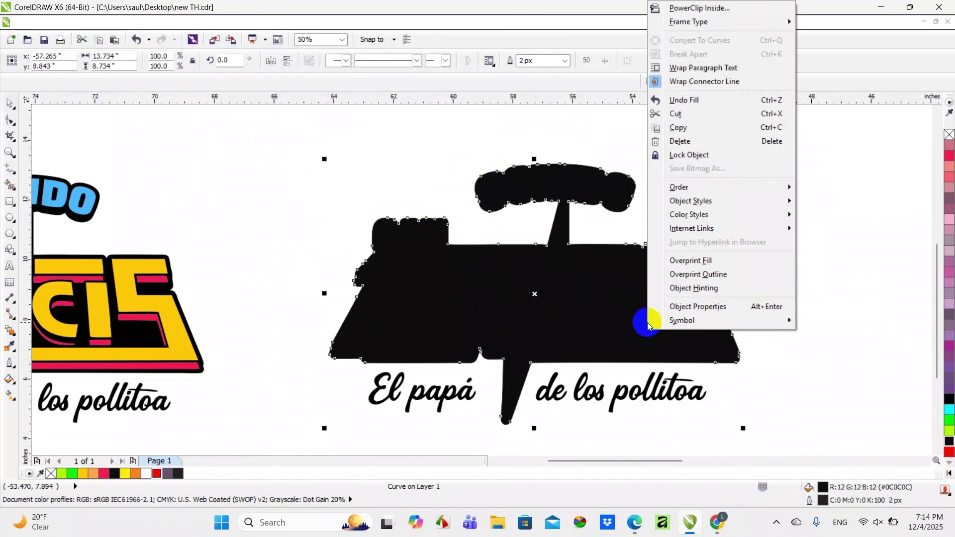
mouse_move(695, 189)
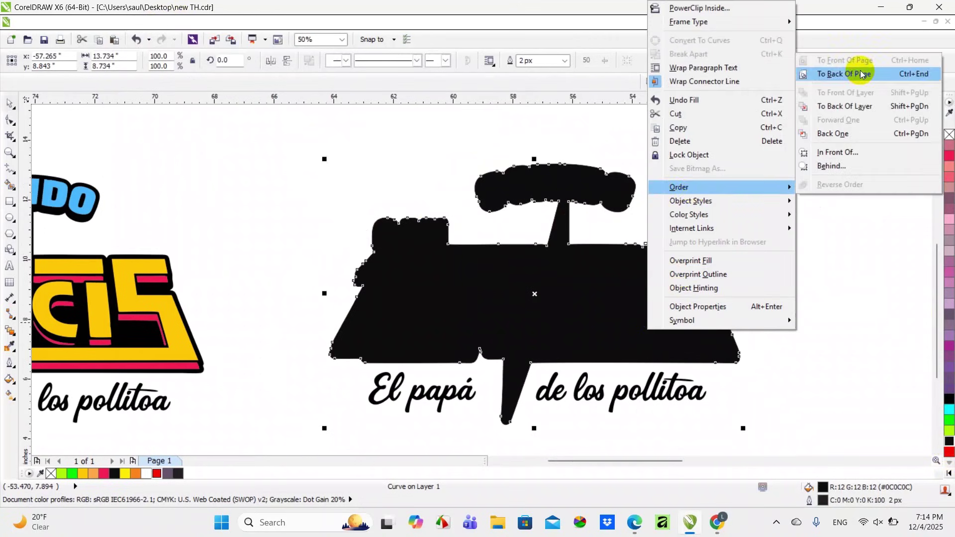
left_click(849, 71)
Step: Move the red outline shape up off the black silhouette and delete it
left_click(655, 327)
left_click_drag(675, 325, 668, 241)
key("Delete")
scroll(717, 225, "down", 1)
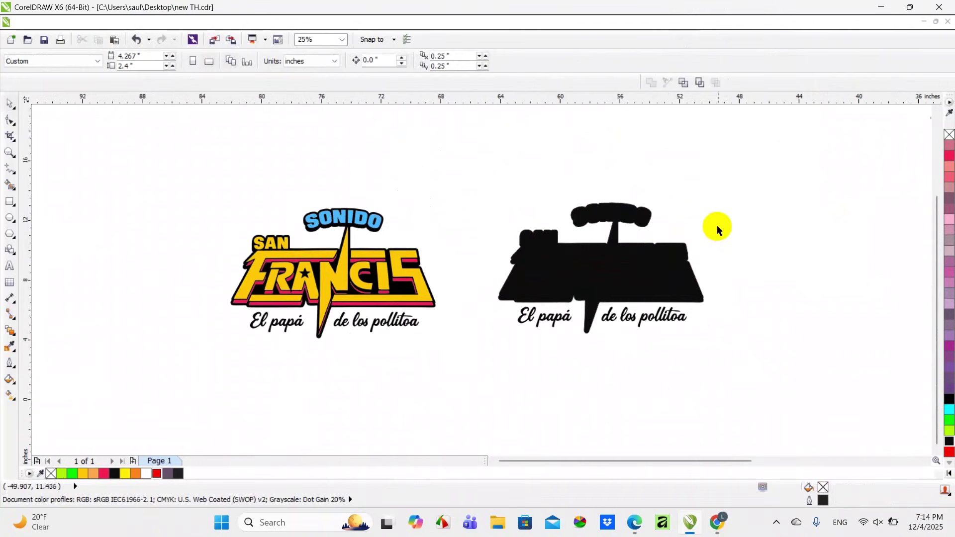
Step: Paste the cut blue, golden-yellow and red shapes back over the black silhouette
right_click(739, 199)
left_click(784, 277)
left_click(774, 283)
scroll(584, 266, "up", 2)
scroll(569, 293, "down", 2)
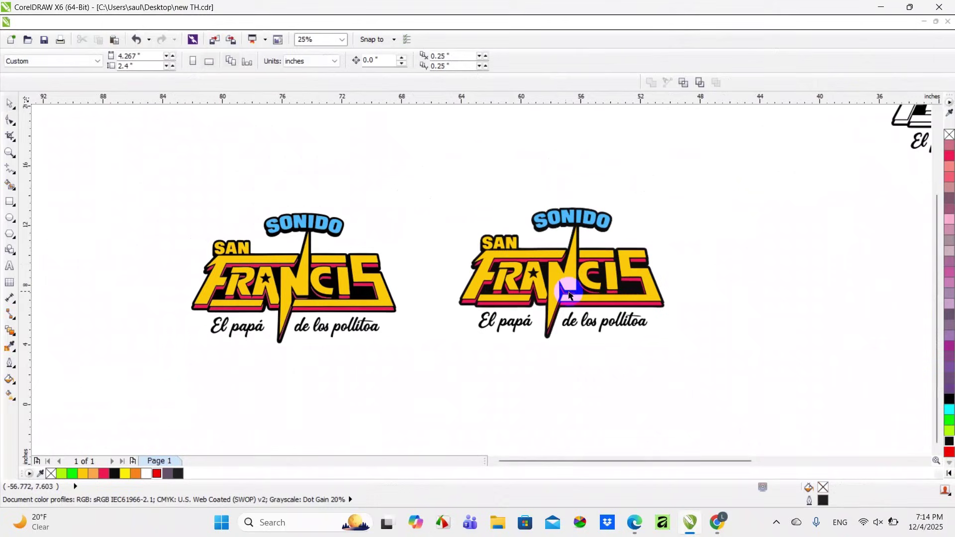
Step: Move the black silhouette and the blue SONIDO lettering up in turn, undoing each move
left_click_drag(586, 294, 553, 195)
key("ctrl+z")
left_click(711, 257)
left_click_drag(588, 221, 589, 175)
key("ctrl+z")
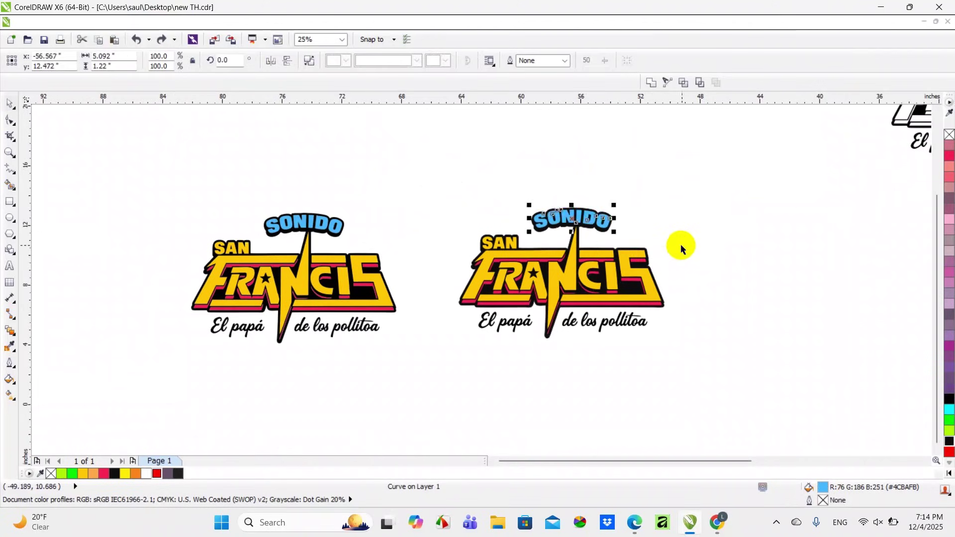
left_click(678, 241)
Step: Move the golden-yellow lettering up off the black silhouette, and undo the move
scroll(564, 225, "up", 1)
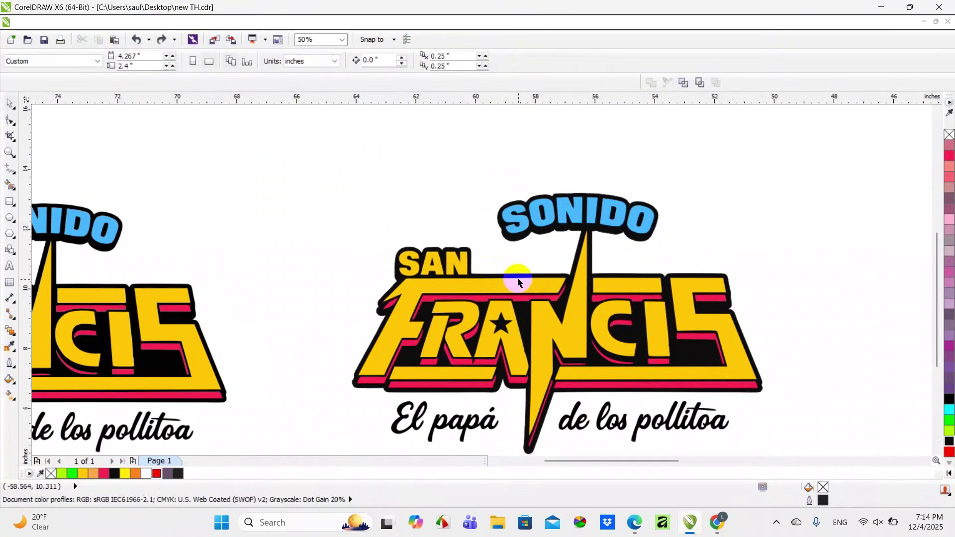
scroll(504, 280, "up", 1)
left_click_drag(421, 250, 652, 224)
scroll(433, 199, "down", 2)
key("ctrl+z")
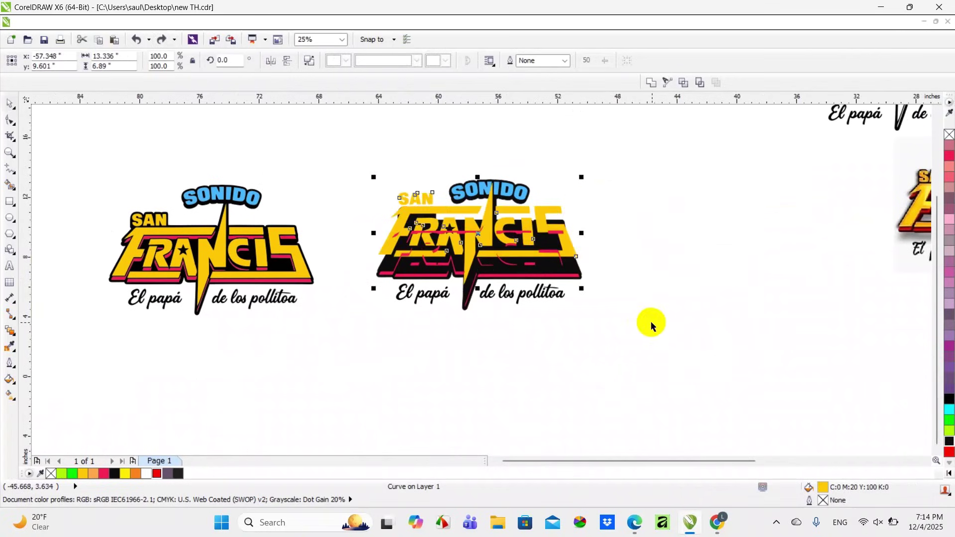
left_click(651, 324)
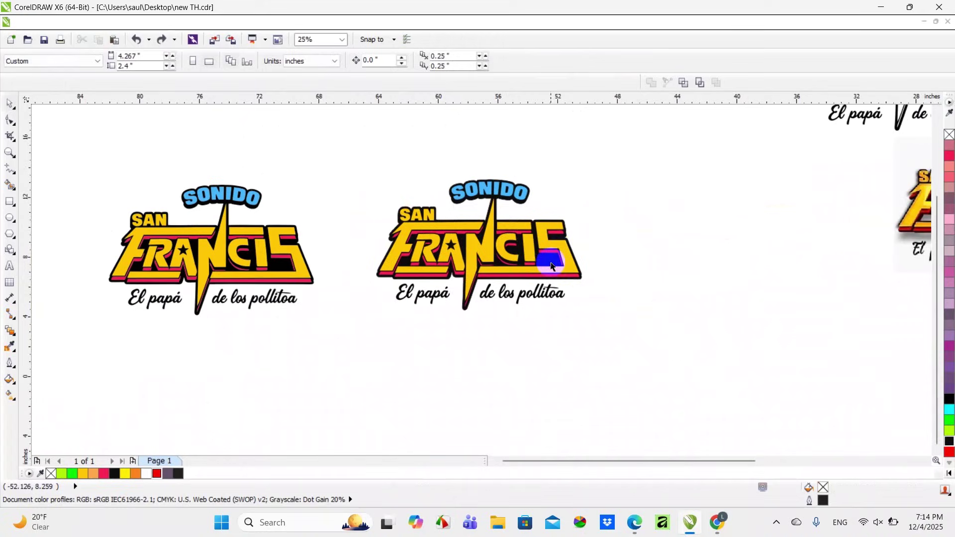
Step: Move the black silhouette about 16 inches to the right, and undo the edits back to the red outline shape without its boundary
left_click_drag(548, 261, 792, 324)
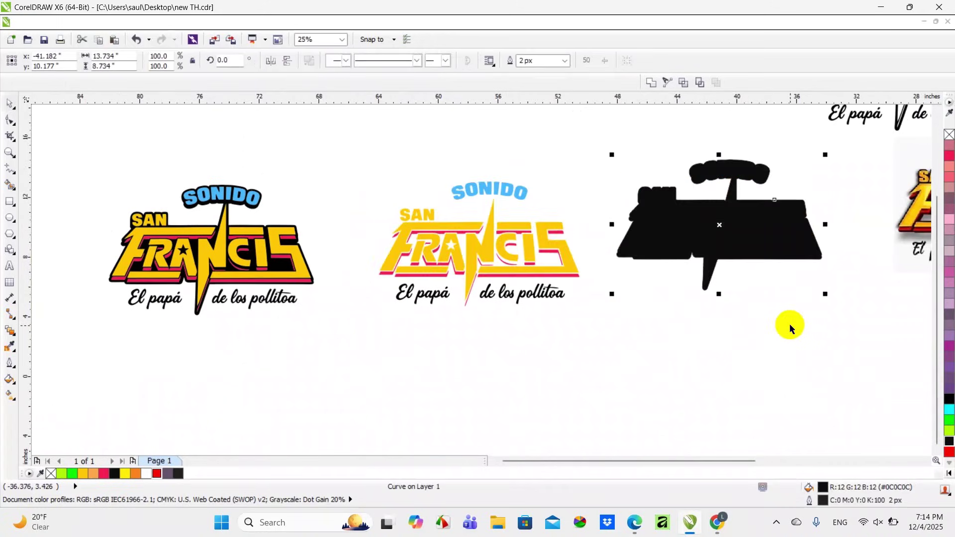
key("ctrl+z")
key("ctrl+z")
key("ctrl+z")
key("ctrl+z")
key("ctrl+z")
key("ctrl+z")
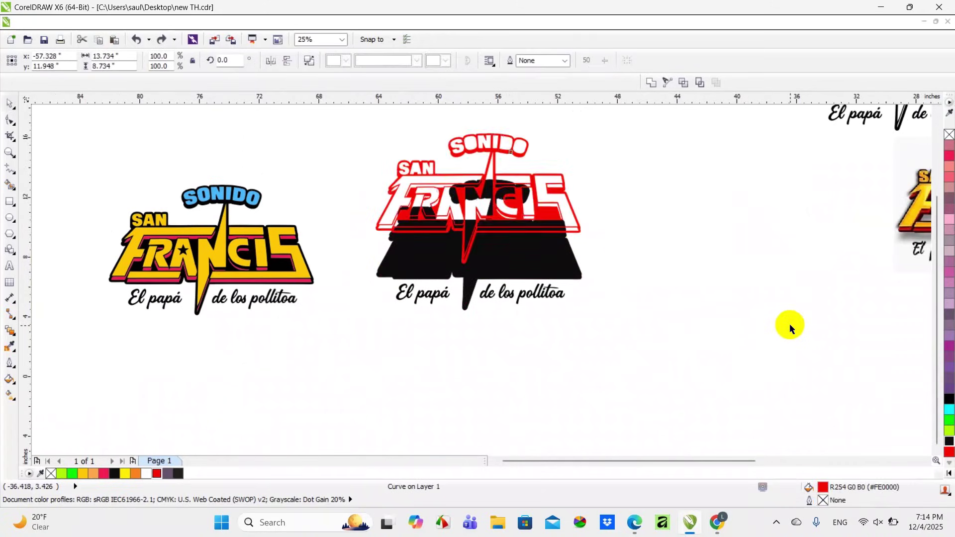
key("ctrl+z")
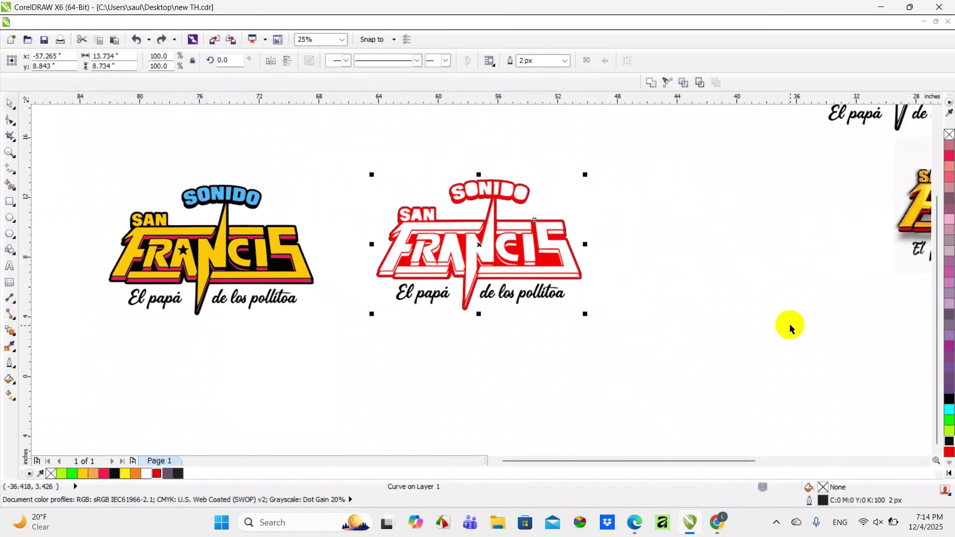
key("ctrl+z")
left_click(791, 327)
Step: Move the red outline shape up and to the right of the tagline, and undo the move
scroll(500, 234, "up", 1)
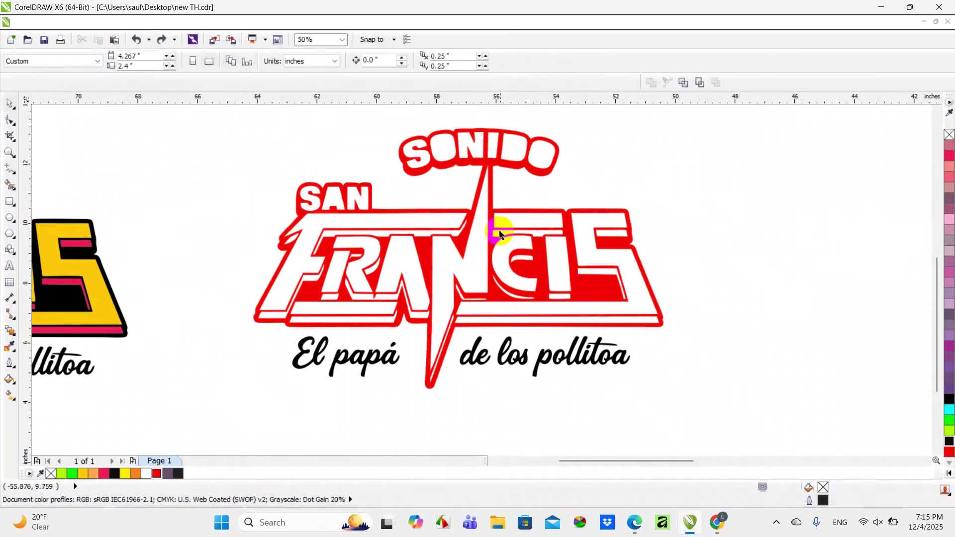
scroll(544, 269, "down", 1)
left_click_drag(543, 267, 616, 175)
scroll(568, 251, "up", 1)
key("ctrl+z")
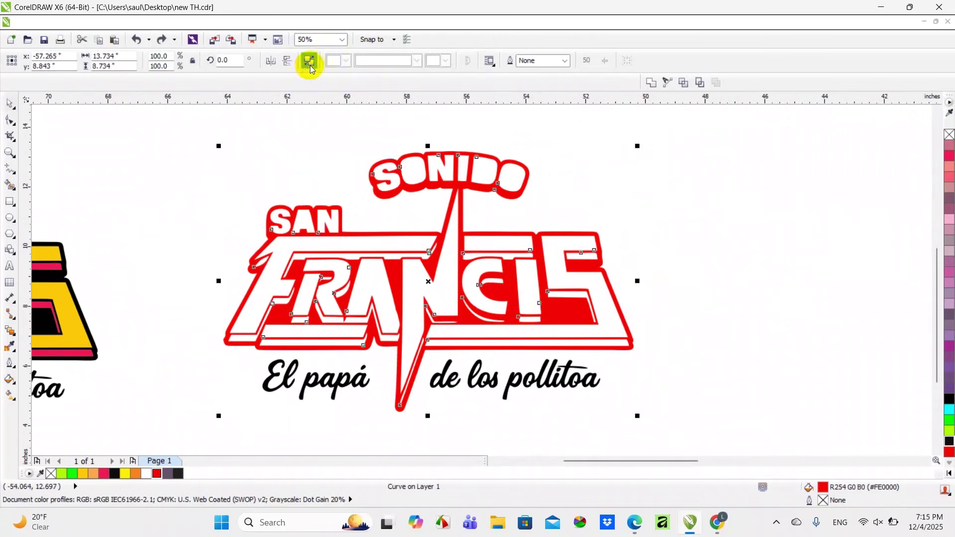
Step: Break the red outline shape apart into separate curves and fill its outer silhouette with black
left_click(156, 23)
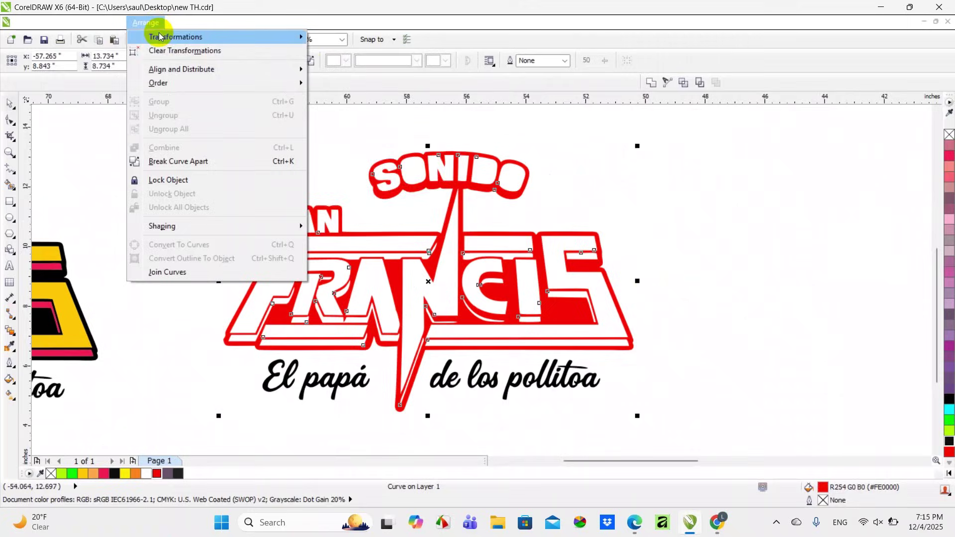
left_click(209, 160)
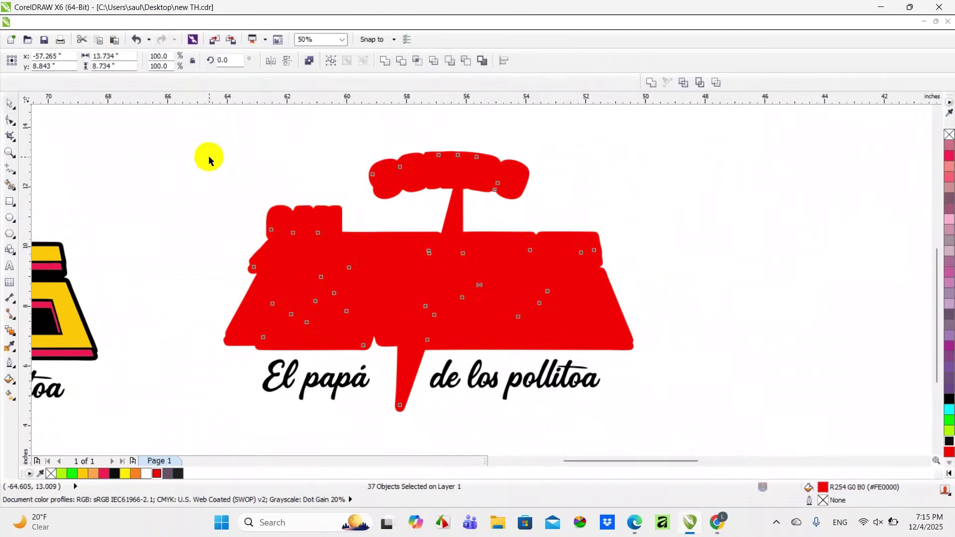
left_click(209, 157)
scroll(209, 157, "down", 1)
scroll(271, 288, "up", 2)
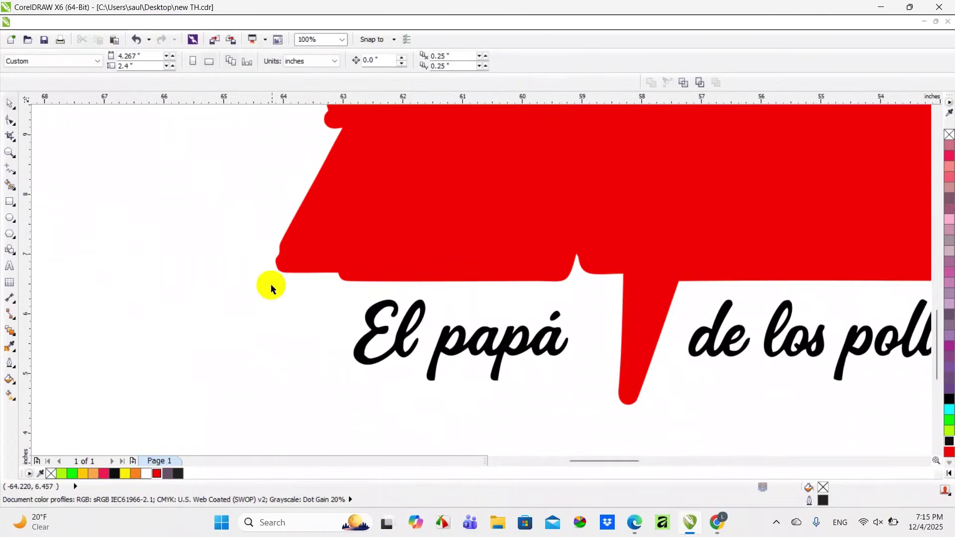
left_click(279, 269)
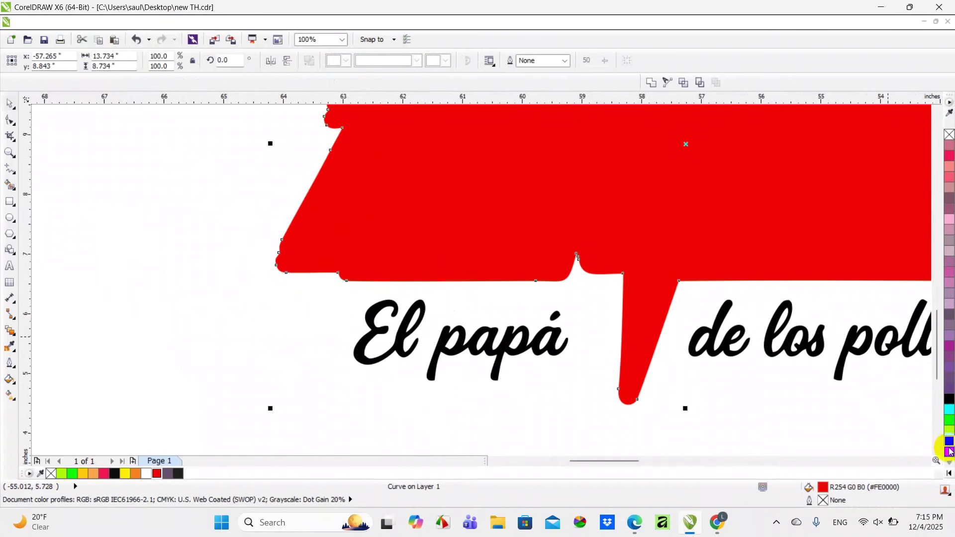
left_click(949, 442)
Step: Delete the red inner pieces lying on top of the black silhouette
scroll(417, 284, "down", 1)
left_click(312, 228)
left_click_drag(291, 113, 829, 299)
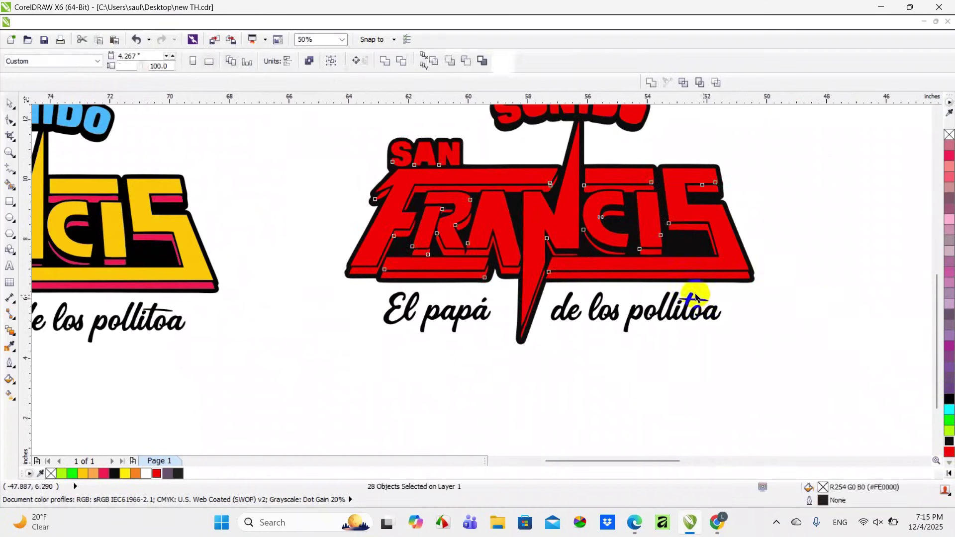
scroll(636, 283, "down", 1)
left_click_drag(632, 213, 710, 236)
key("Delete")
left_click(599, 252)
key("Delete")
left_click(659, 268)
left_click(618, 346)
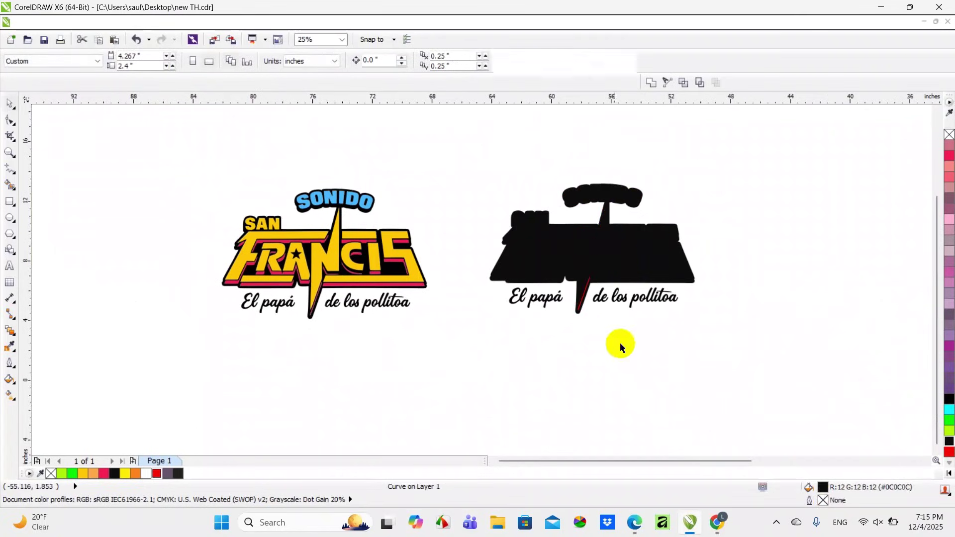
Step: Delete the leftover red sliver inside the lightning bolt's lower point, keeping the black silhouette
scroll(589, 288, "up", 3)
left_click(576, 305)
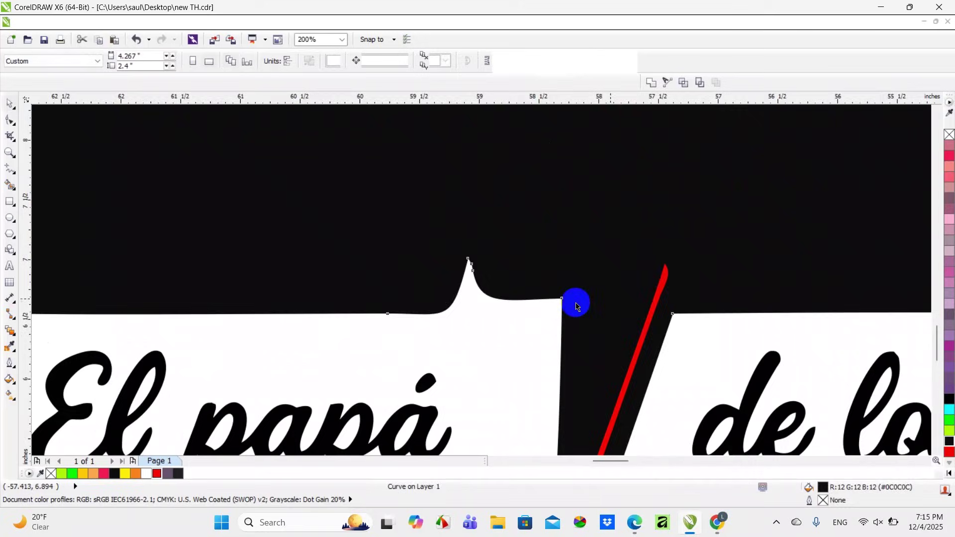
key("Delete")
key("ctrl+z")
left_click(661, 299)
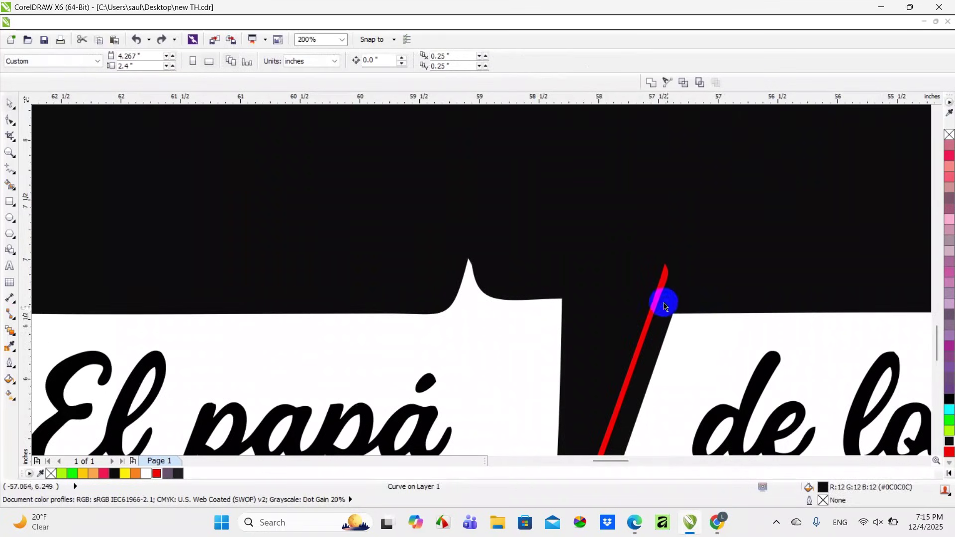
scroll(594, 302, "down", 1)
key("Delete")
Step: Move the black silhouette up and to the left of the tagline, and undo the move
scroll(600, 298, "down", 2)
left_click_drag(623, 277, 546, 175)
scroll(657, 262, "up", 2)
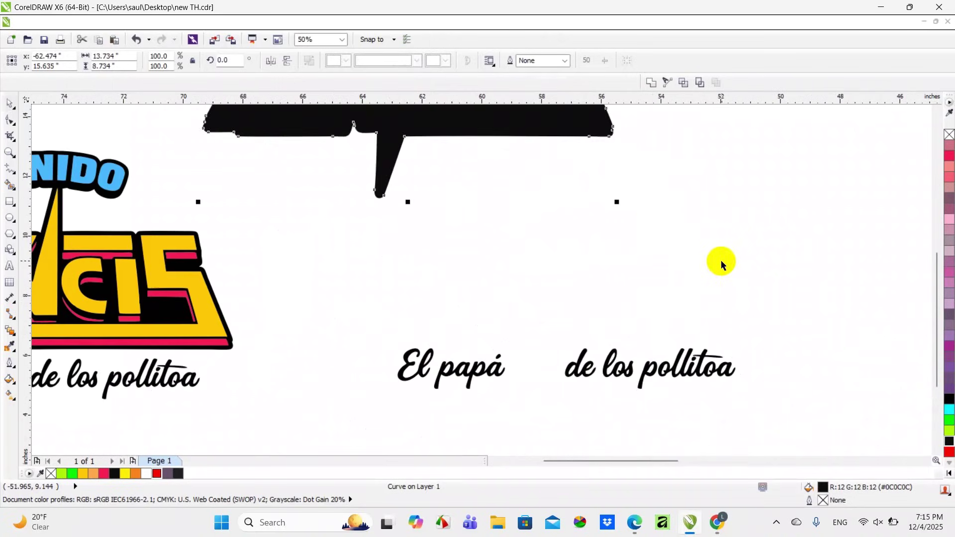
key("ctrl+z")
Step: Send the black silhouette behind the blue, golden-yellow and pink lettering
right_click(850, 241)
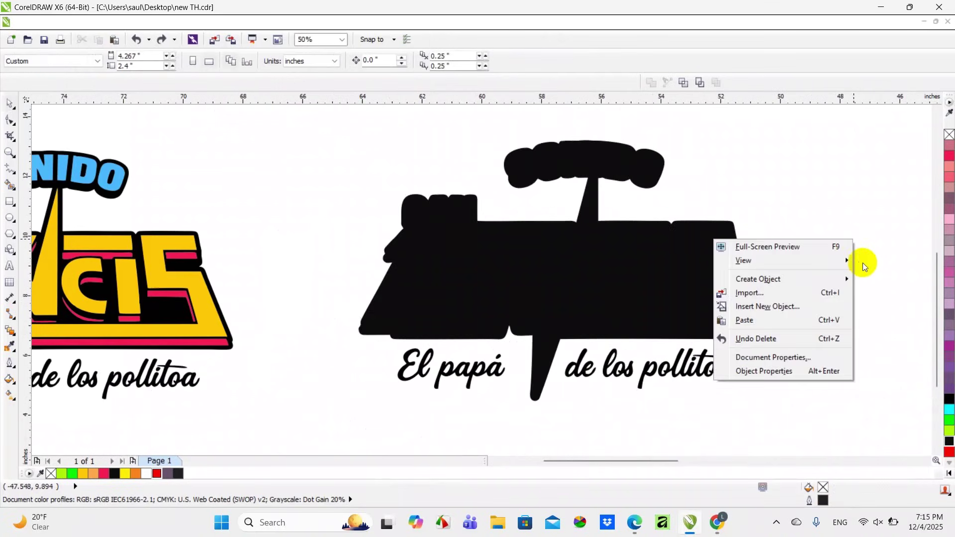
left_click(784, 314)
left_click(813, 304)
scroll(555, 139, "down", 1)
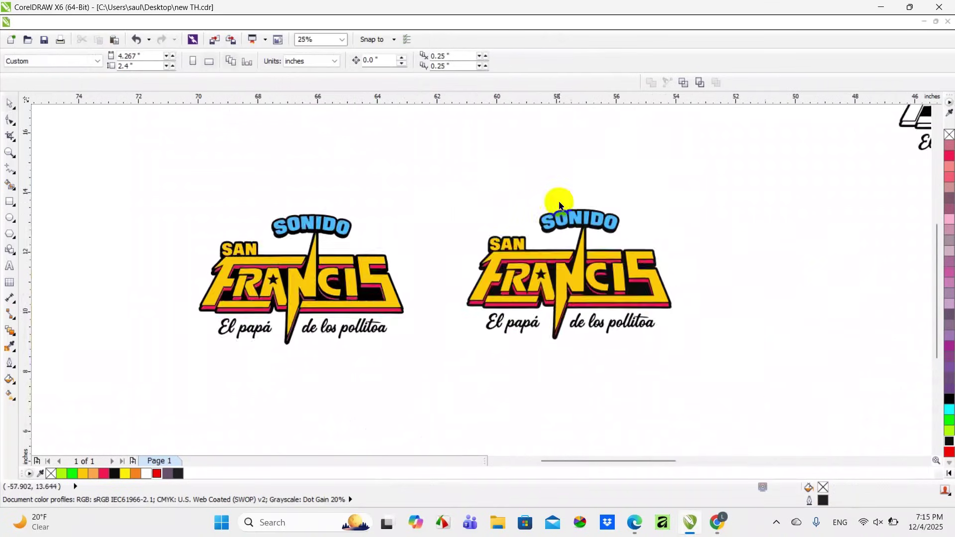
Step: Select all pieces of the newly layered logo and move it up into the empty area above the other copy
scroll(414, 213, "up", 1)
scroll(416, 205, "down", 1)
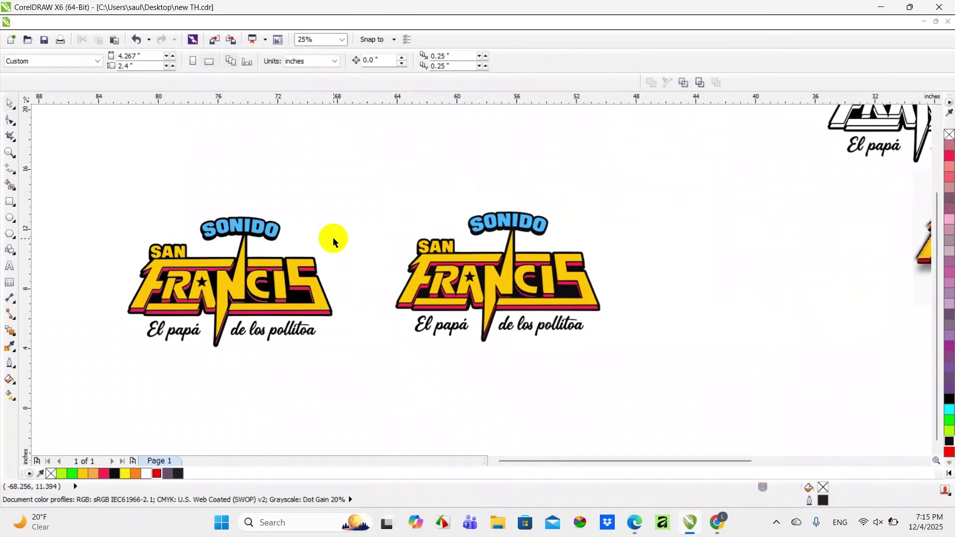
scroll(333, 239, "down", 1)
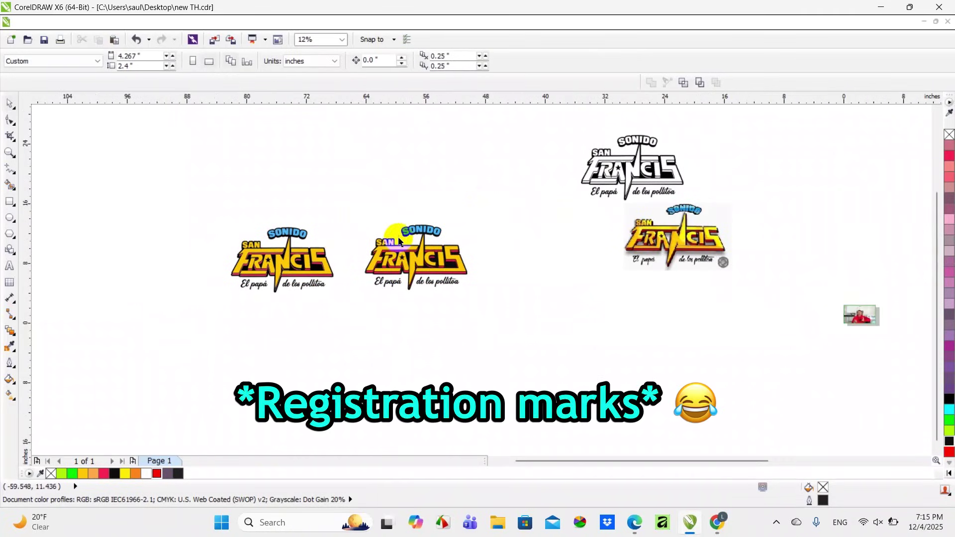
scroll(396, 254, "up", 2)
left_click_drag(303, 164, 570, 369)
scroll(491, 285, "down", 2)
left_click_drag(489, 286, 454, 178)
scroll(457, 133, "up", 2)
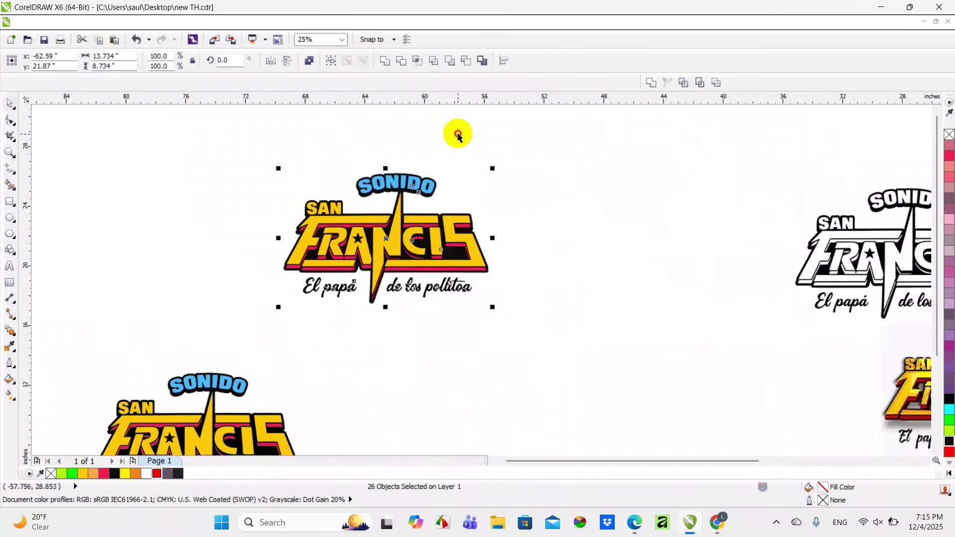
left_click(458, 134)
scroll(367, 189, "up", 2)
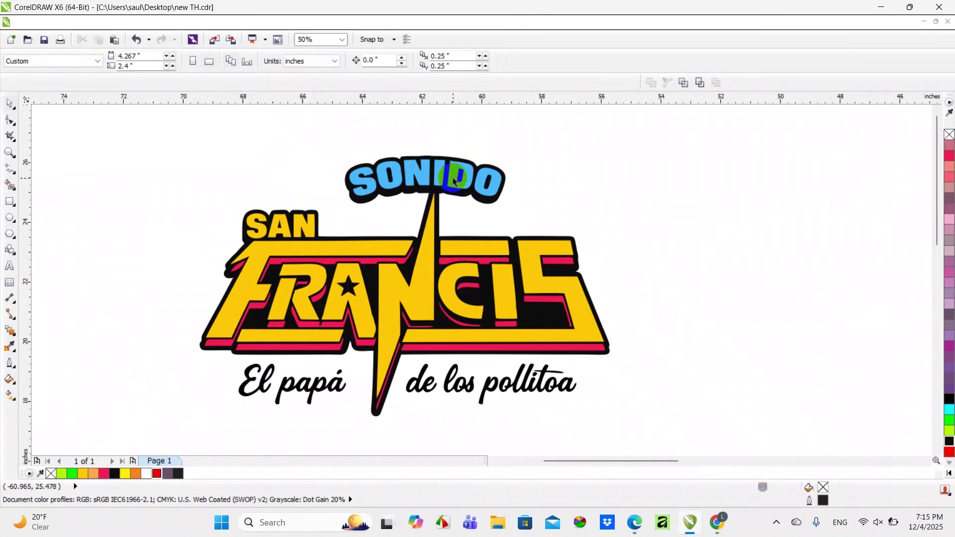
scroll(452, 182, "down", 2)
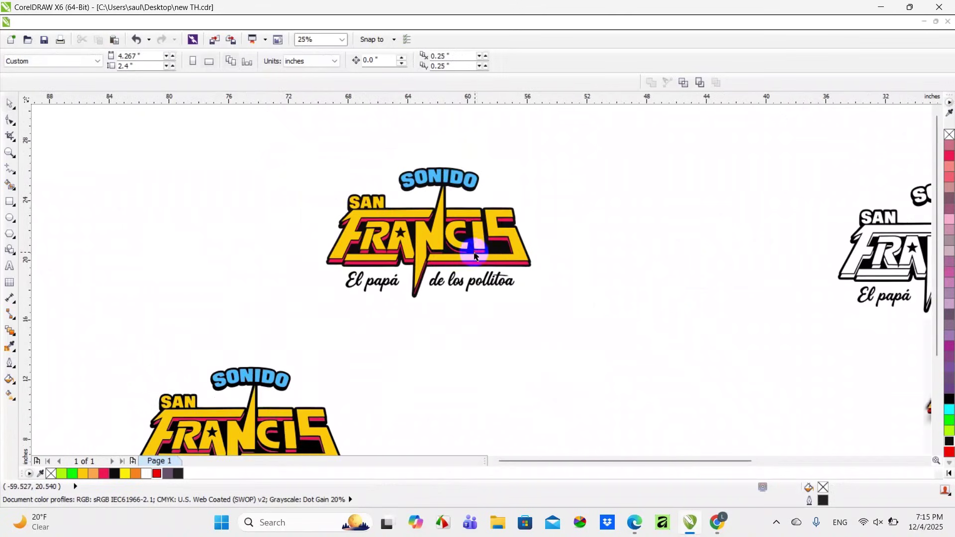
Step: Move the black silhouette and the blue SONIDO lettering off the logo in turn, returning each to its place
left_click_drag(499, 251, 714, 190)
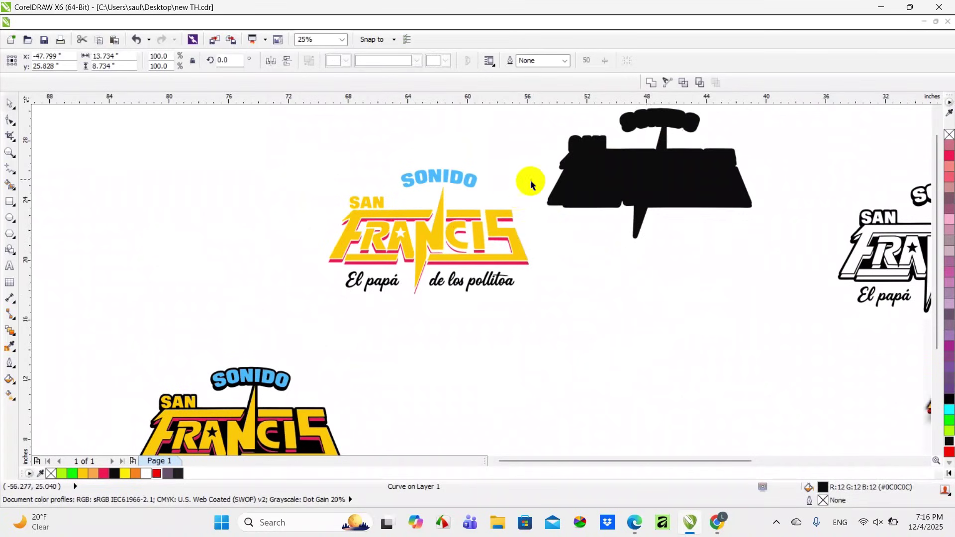
key("ctrl+z")
scroll(422, 179, "up", 4)
scroll(422, 180, "down", 2)
left_click_drag(422, 181, 448, 122)
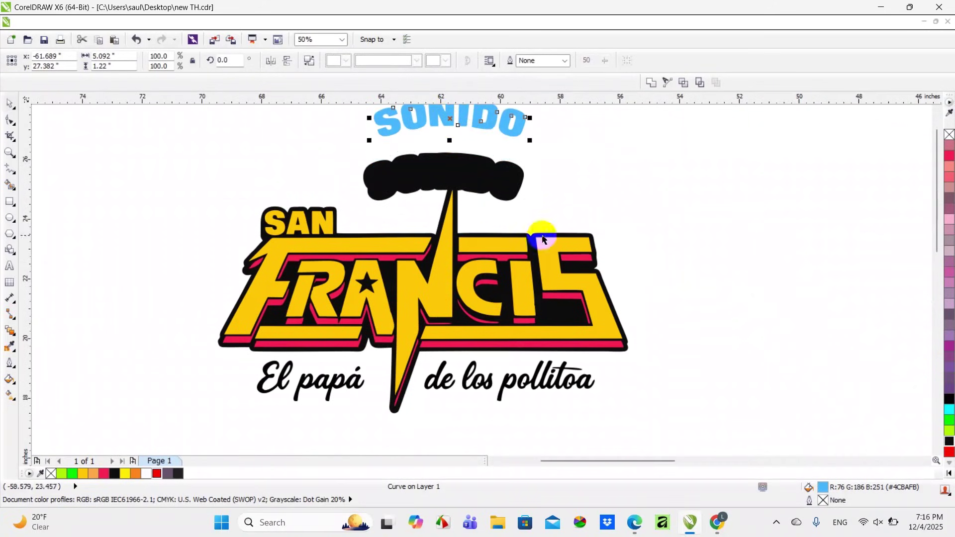
left_click_drag(470, 123, 463, 179)
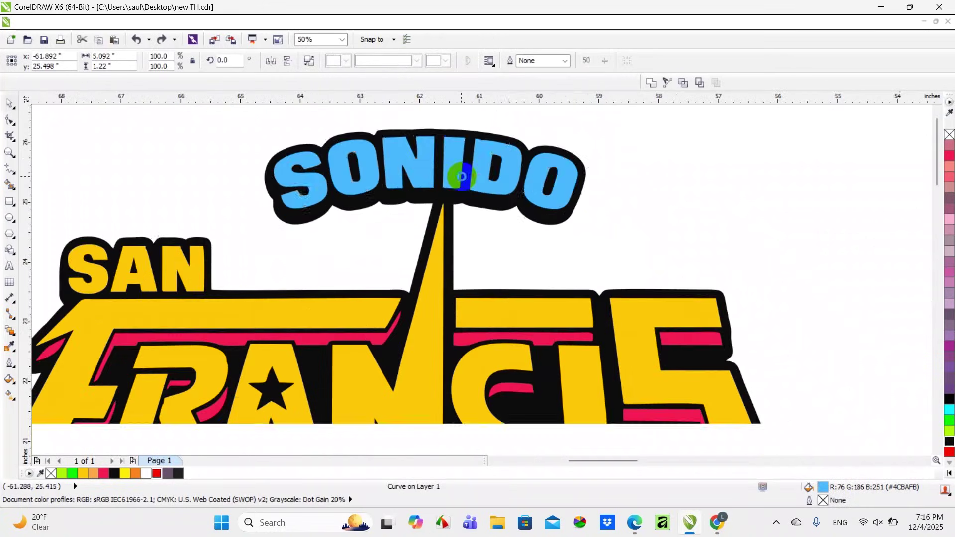
Step: Move the golden-yellow lettering up and to the right off the logo, and undo the move
left_click(526, 312)
left_click_drag(513, 305, 769, 226)
key("ctrl+z")
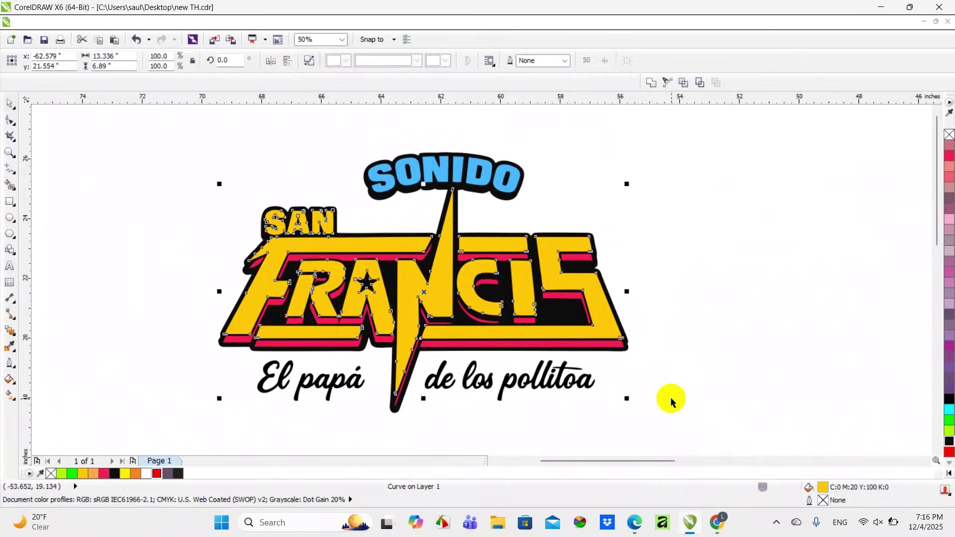
left_click(672, 401)
scroll(544, 383, "down", 2)
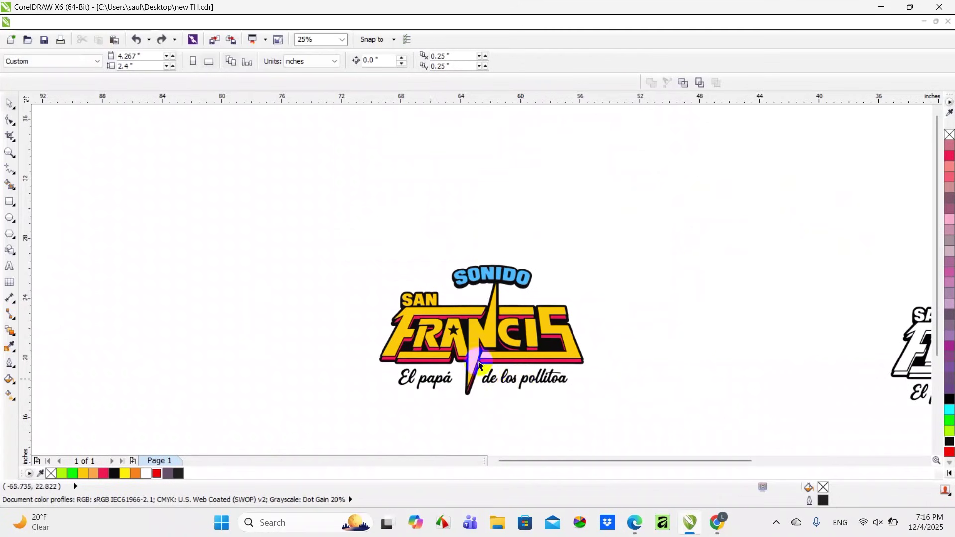
scroll(521, 402, "up", 2)
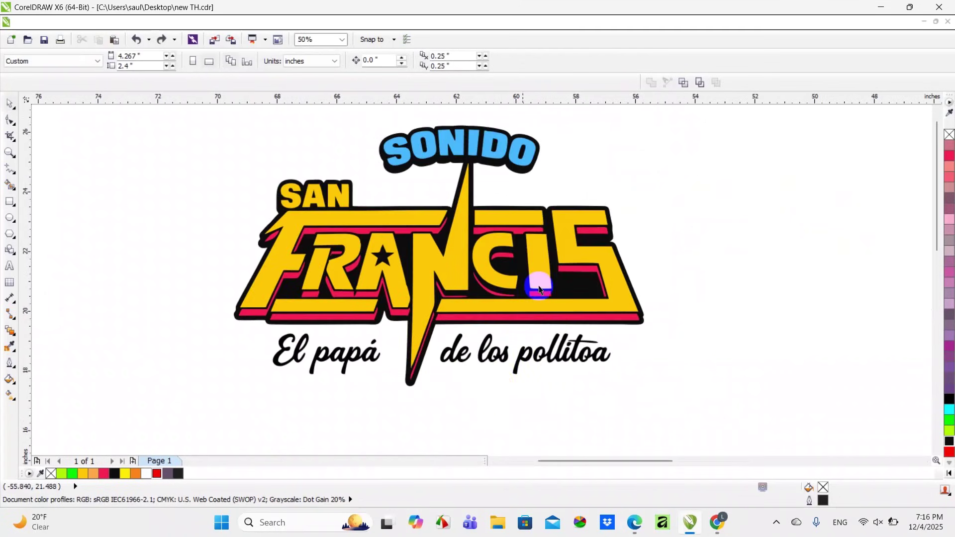
Step: Select the whole layered logo and move it up about 3 inches
scroll(471, 303, "down", 2)
left_click_drag(320, 166, 593, 373)
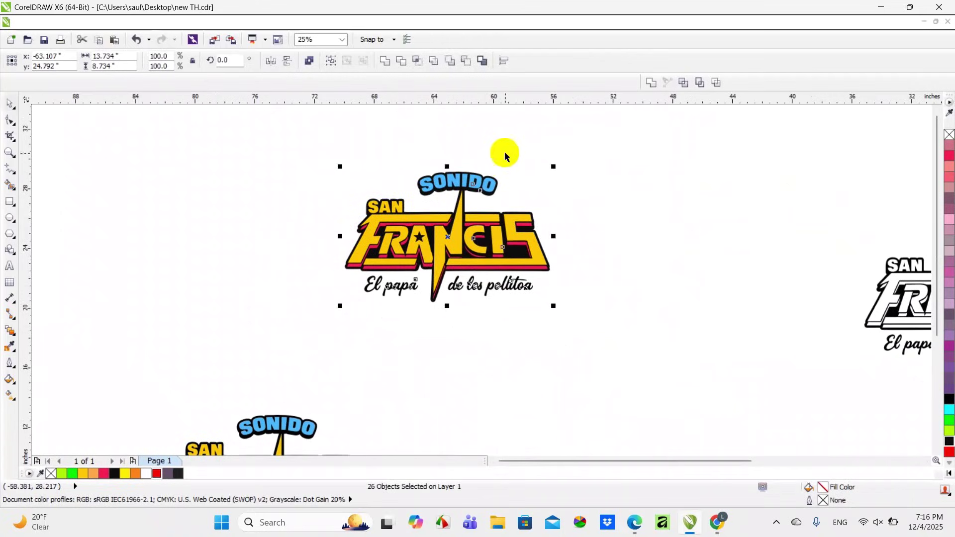
left_click(502, 154)
scroll(479, 165, "up", 1)
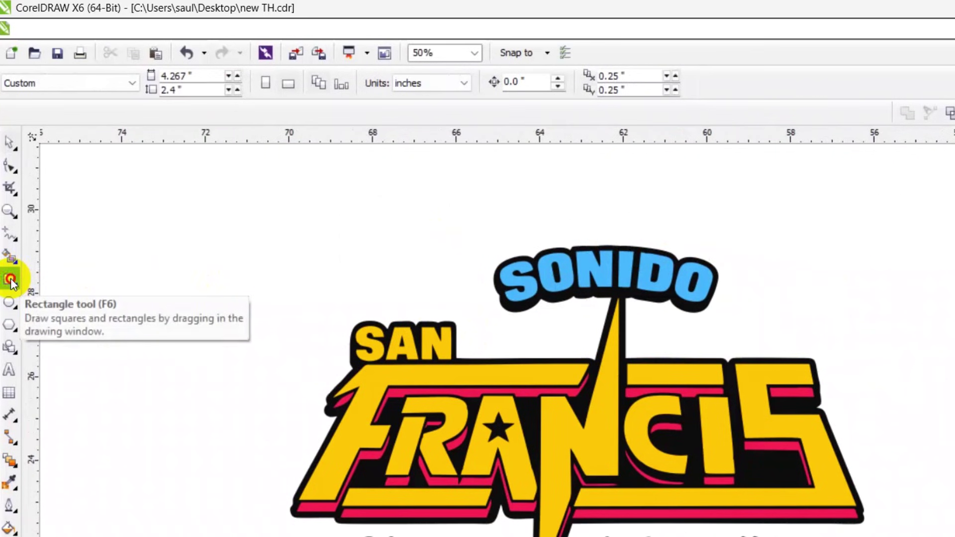
Step: Draw a rectangle about 0.83 by 0.56 inches above SAN, fill it with black and remove its outline
left_click(10, 279)
left_click_drag(232, 155, 256, 171)
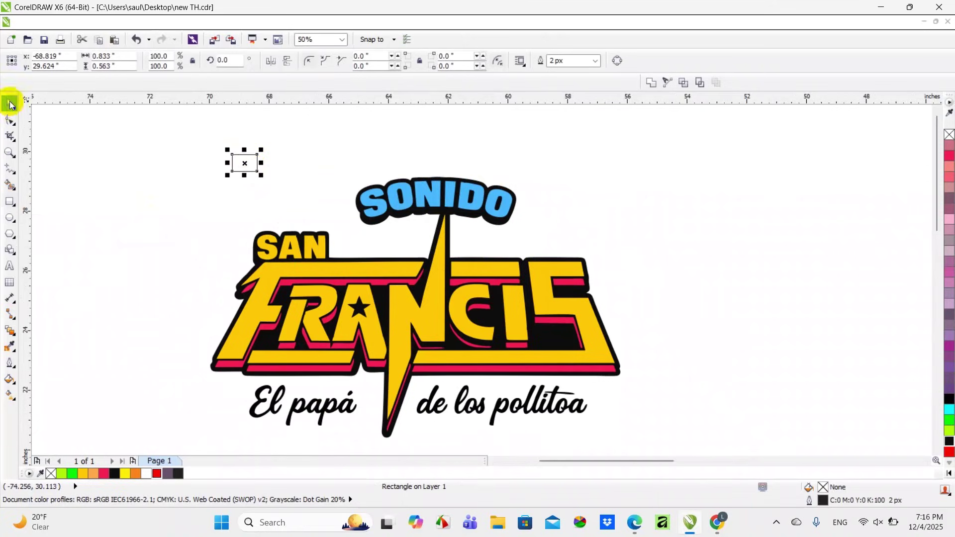
left_click(950, 398)
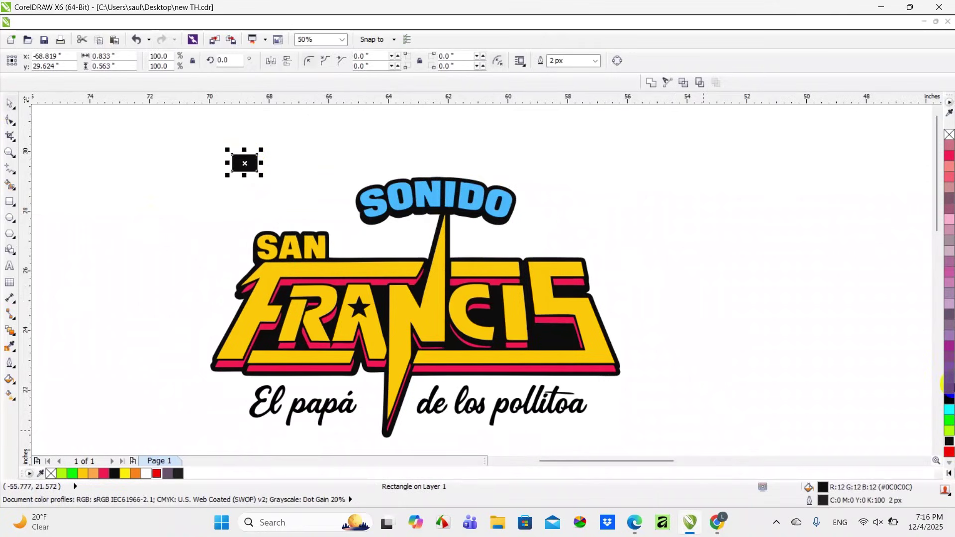
right_click(950, 136)
left_click(793, 191)
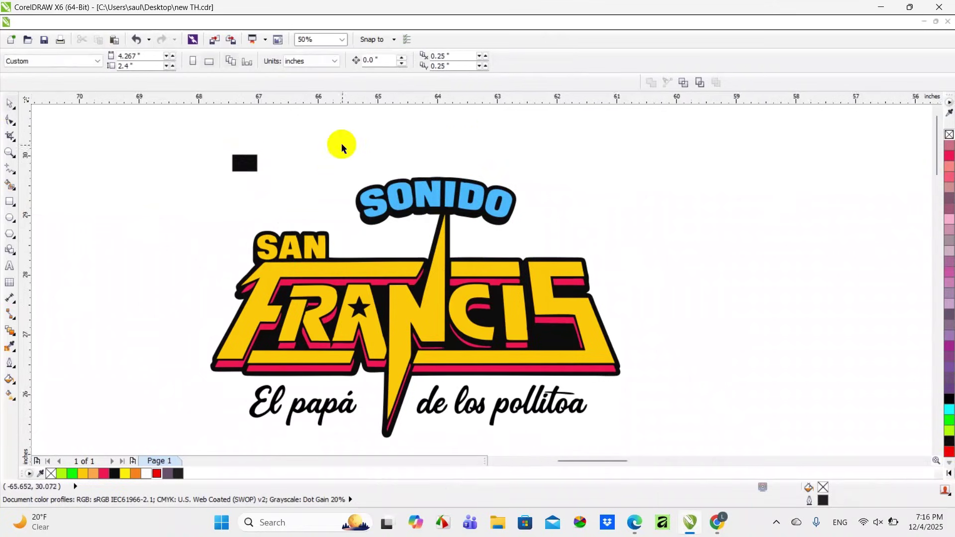
Step: Place a horizontal guideline along the top of the SONIDO outline and move the black rectangle about 0.7 inches right
scroll(342, 146, "up", 1)
left_click_drag(495, 102, 498, 208)
left_click_drag(173, 189, 214, 186)
left_click(285, 169)
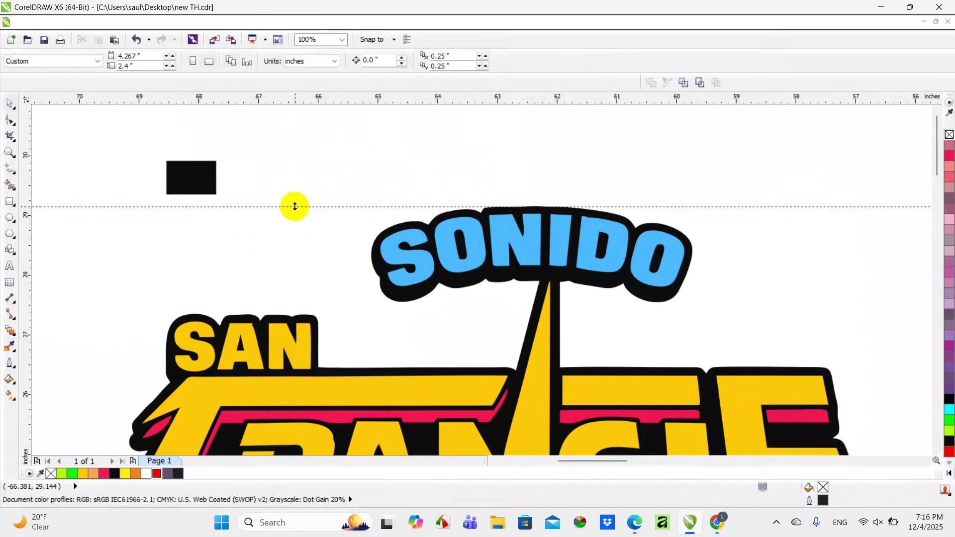
Step: Remove the horizontal guideline above SONIDO and select the small black rectangle
left_click(295, 206)
scroll(413, 167, "down", 2)
left_click(302, 172)
scroll(298, 186, "up", 1)
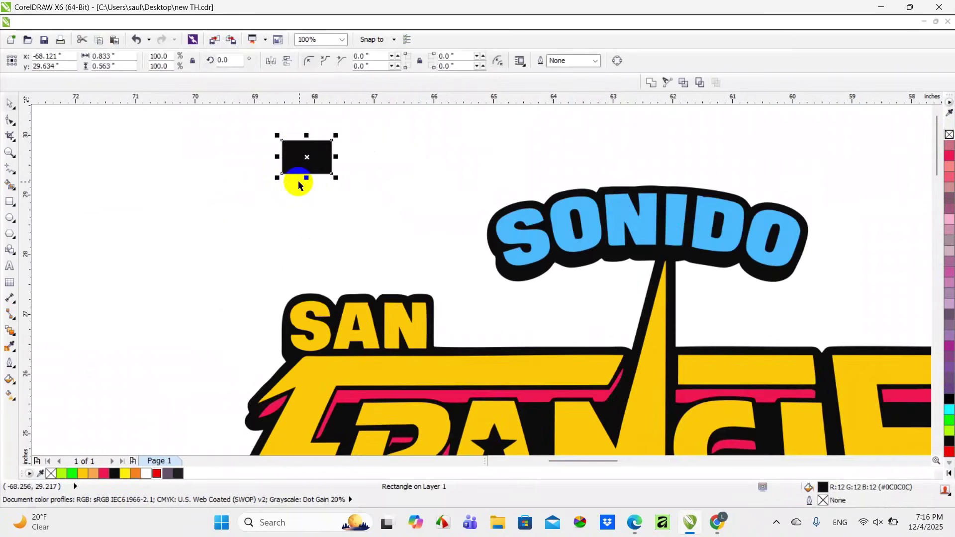
Step: Place a vertical guideline along the logo's leftmost edge at x = -69.98 inches
scroll(298, 182, "down", 1)
scroll(275, 302, "up", 1)
scroll(275, 302, "up", 2)
key("shift")
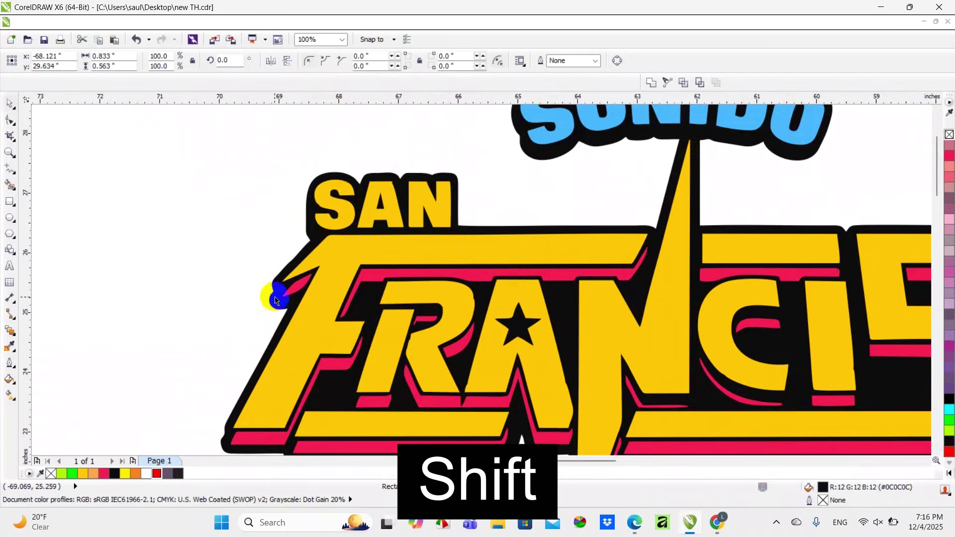
scroll(275, 301, "up", 2)
scroll(275, 289, "down", 2)
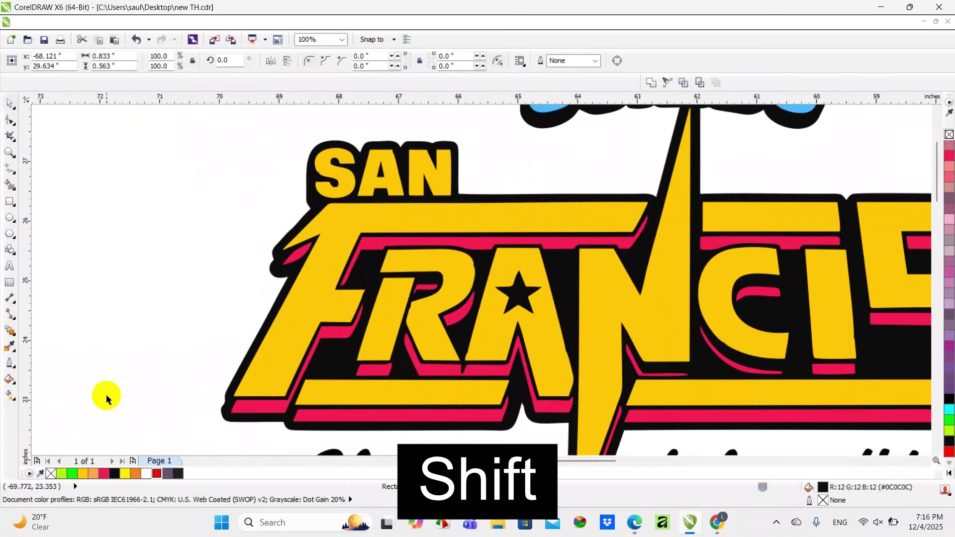
left_click_drag(26, 348, 220, 335)
scroll(235, 329, "down", 2)
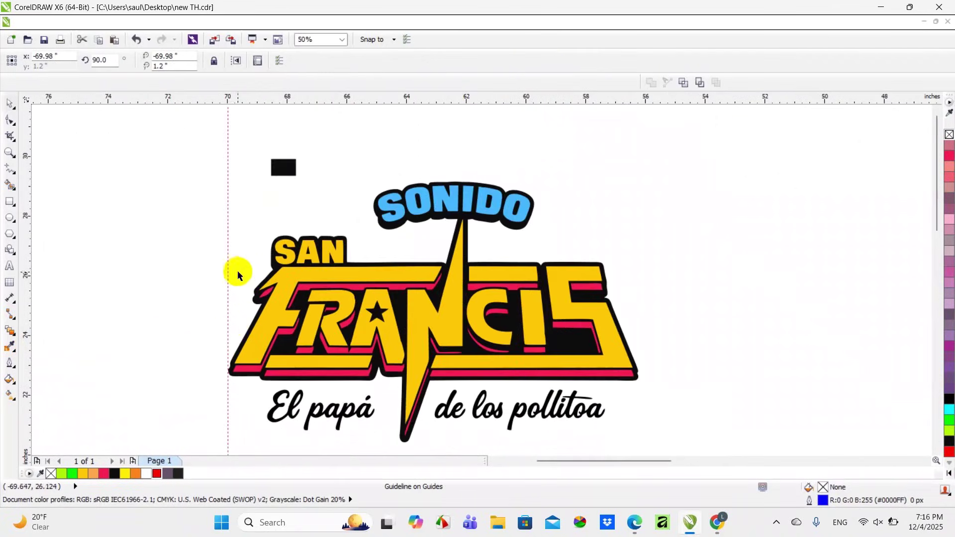
scroll(232, 326, "up", 2)
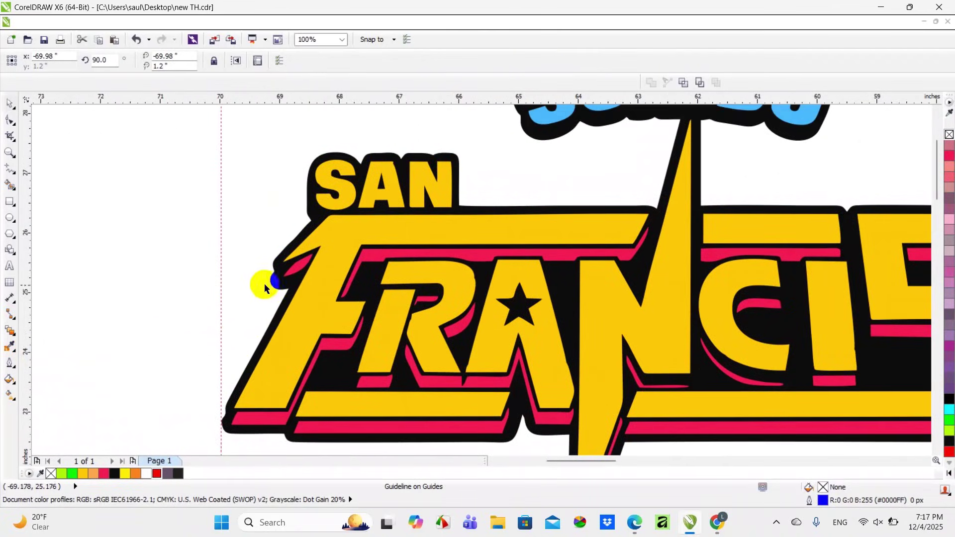
Step: Align the small black rectangle with the right edge of the logo's black outline
scroll(263, 284, "down", 2)
left_click(290, 157)
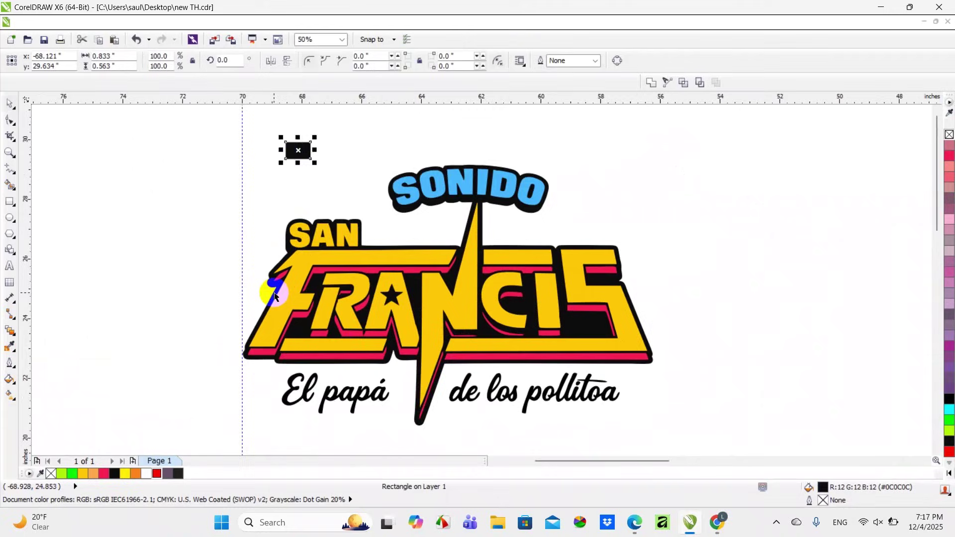
scroll(271, 287, "up", 2)
left_click(271, 286, "shift")
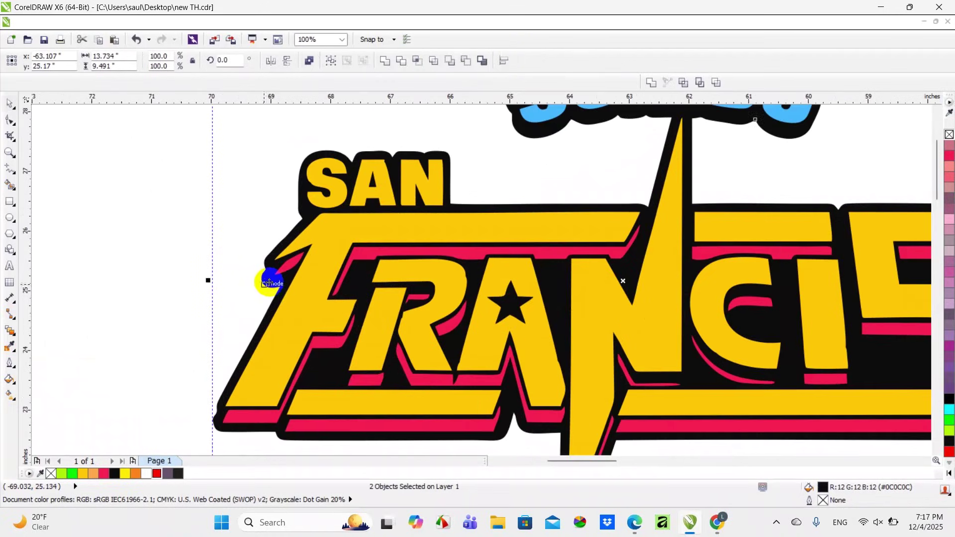
scroll(273, 275, "up", 4)
scroll(269, 271, "down", 6)
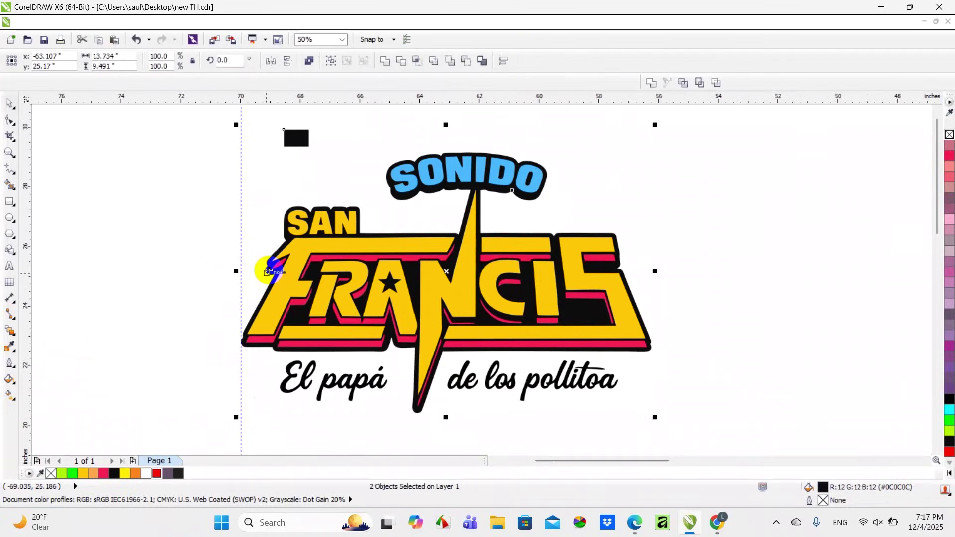
key("r")
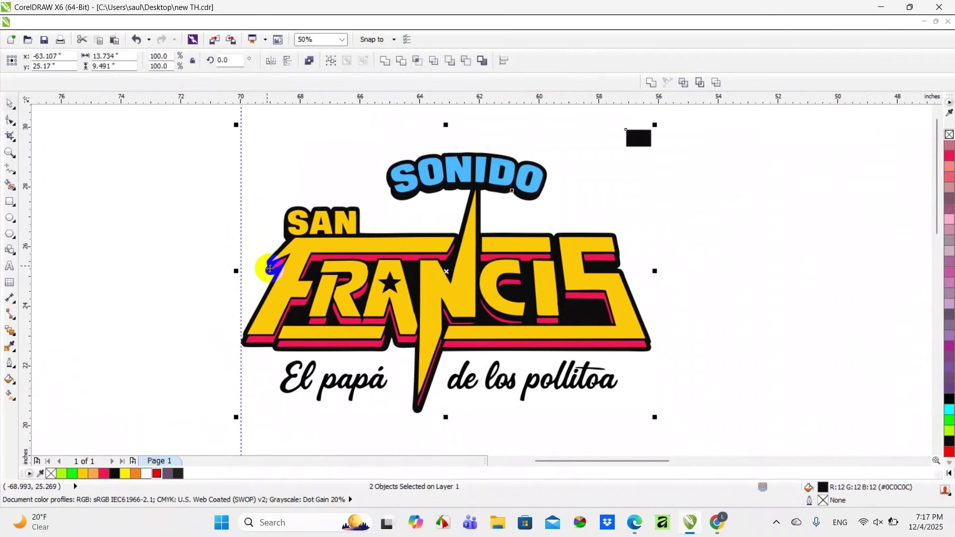
left_click(656, 192)
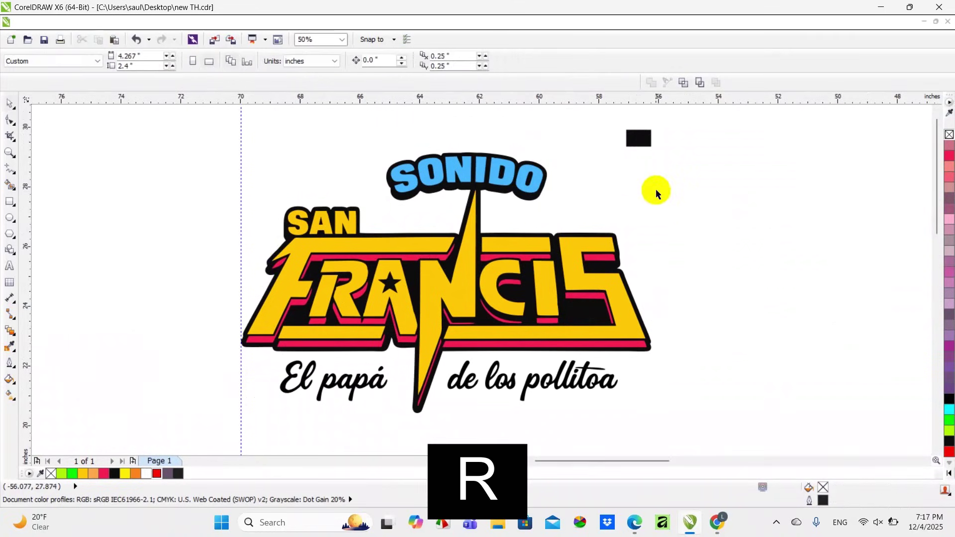
Step: Copy the black rectangle to a spot about 2.2 inches left and 0.5 inches below the original
left_click(650, 138)
left_click_drag(651, 138, 587, 154)
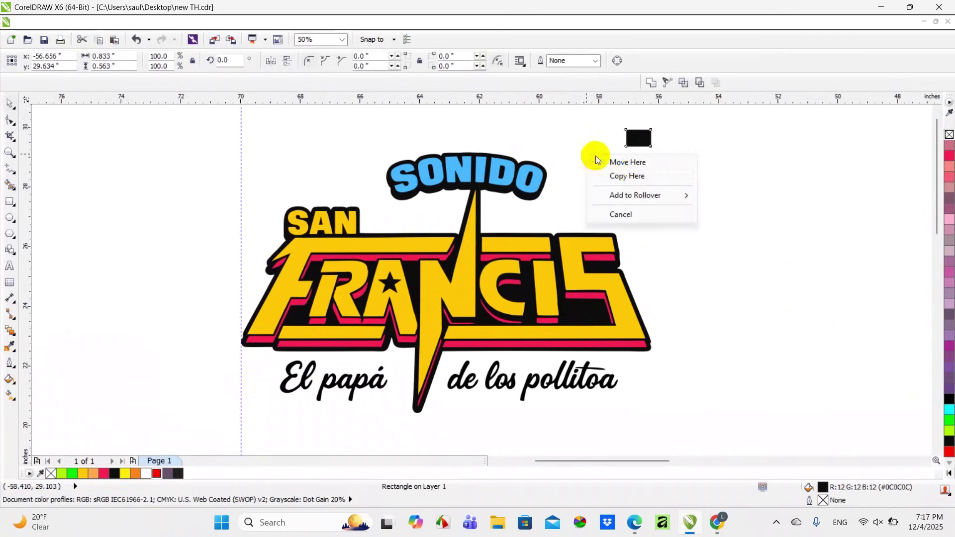
left_click(628, 176)
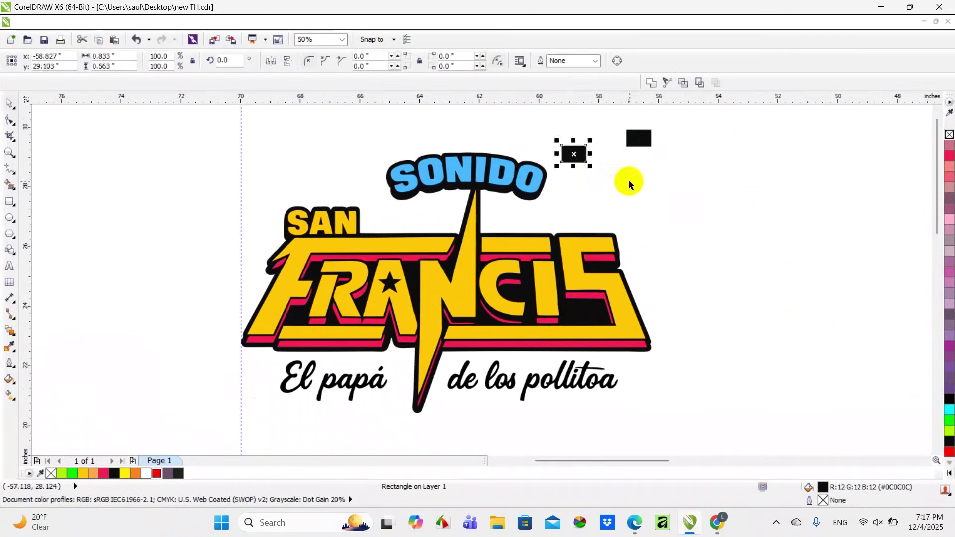
Step: Align the copied rectangle with the left edge of the logo's black outline
left_click(270, 275)
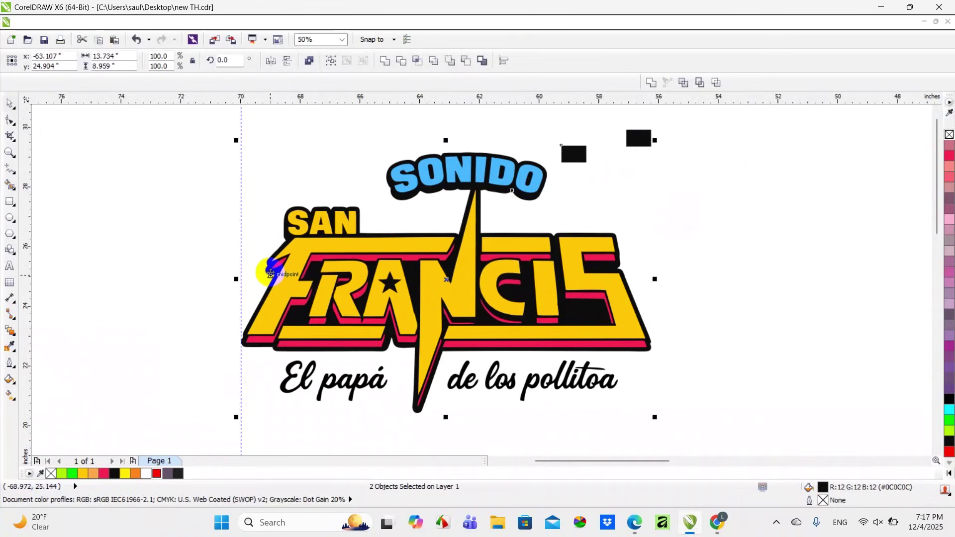
left_click(585, 160)
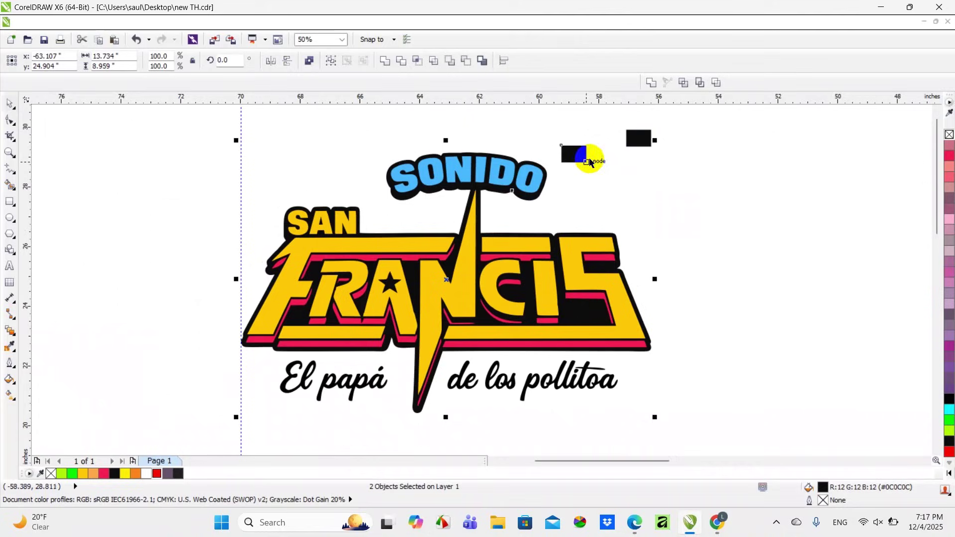
key("shift+l")
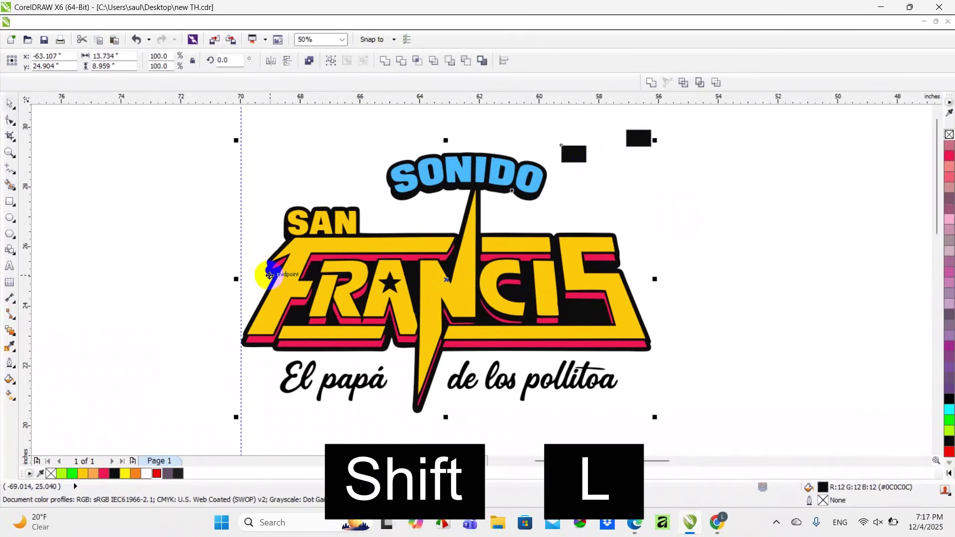
left_click(569, 324)
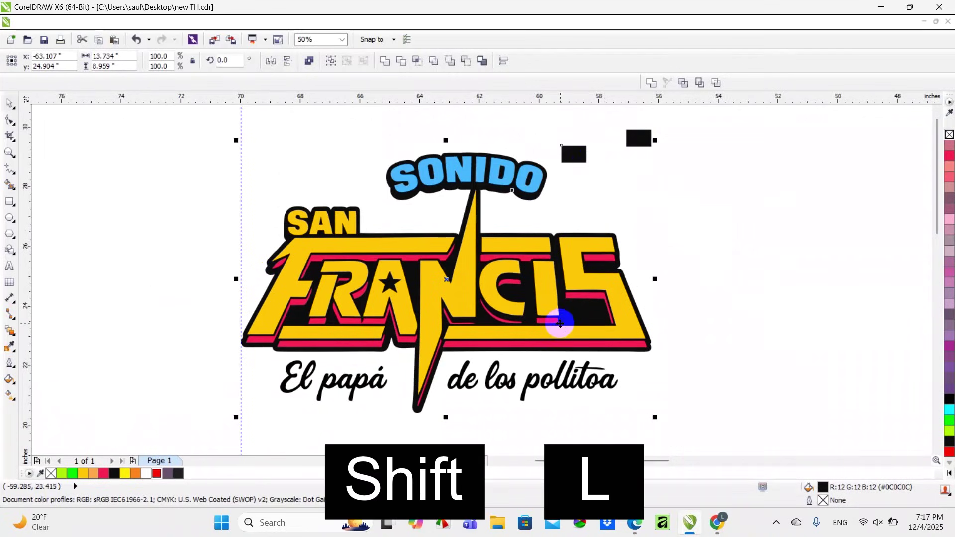
key("l")
left_click(256, 178)
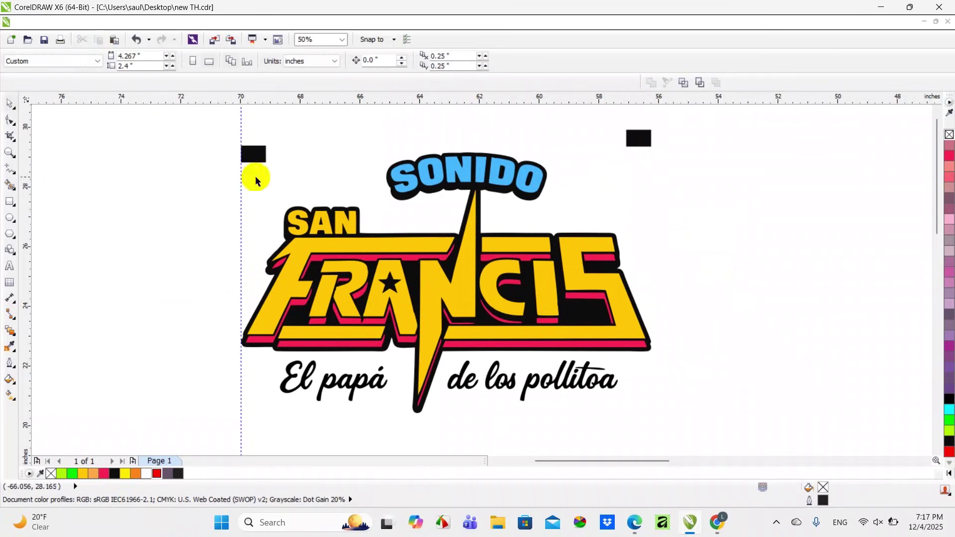
Step: Align the left rectangle's top with the right one's and place a horizontal guideline along their top edges at y = 29.915 inches
left_click(250, 153)
left_click(639, 139, "shift")
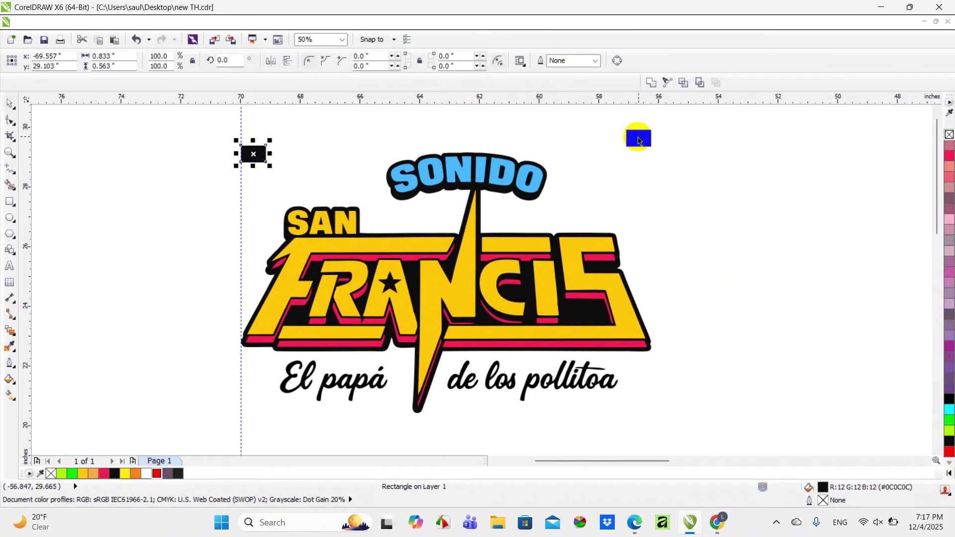
key("shift+t")
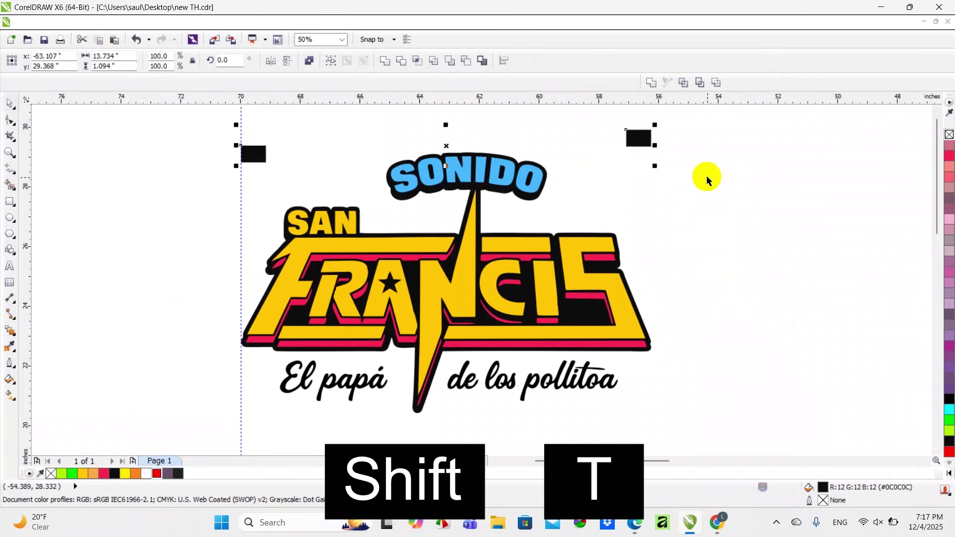
key("shift+t")
left_click_drag(651, 99, 655, 131)
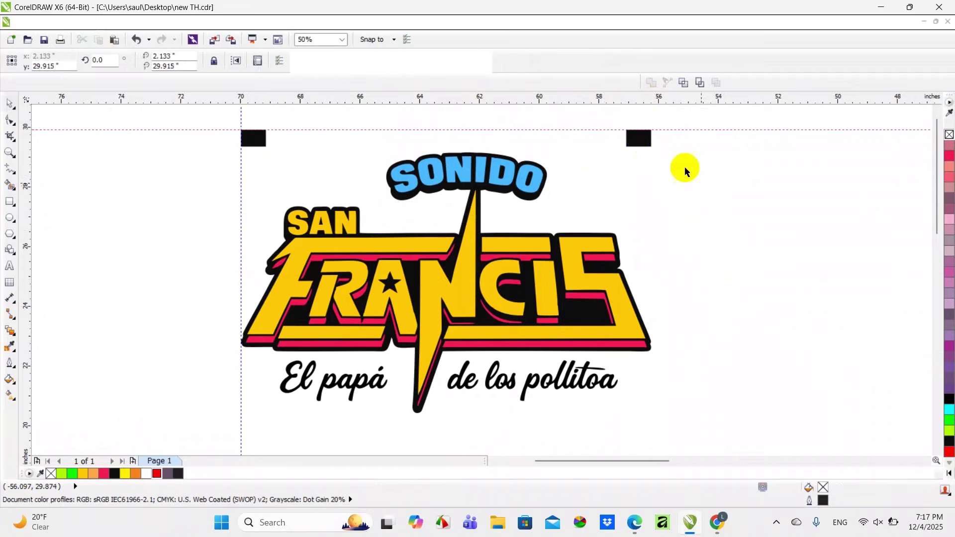
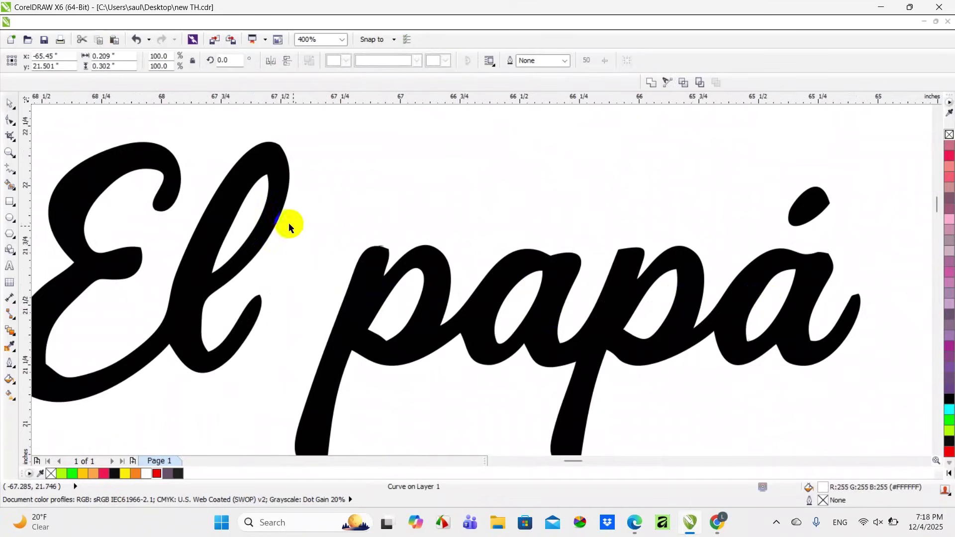
Step: Clear the remaining white counter piece in "El papá" and weld the lettering into the logo's black silhouette
left_click(252, 207)
scroll(252, 209, "down", 4)
left_click_drag(184, 200, 423, 318)
left_click(655, 84)
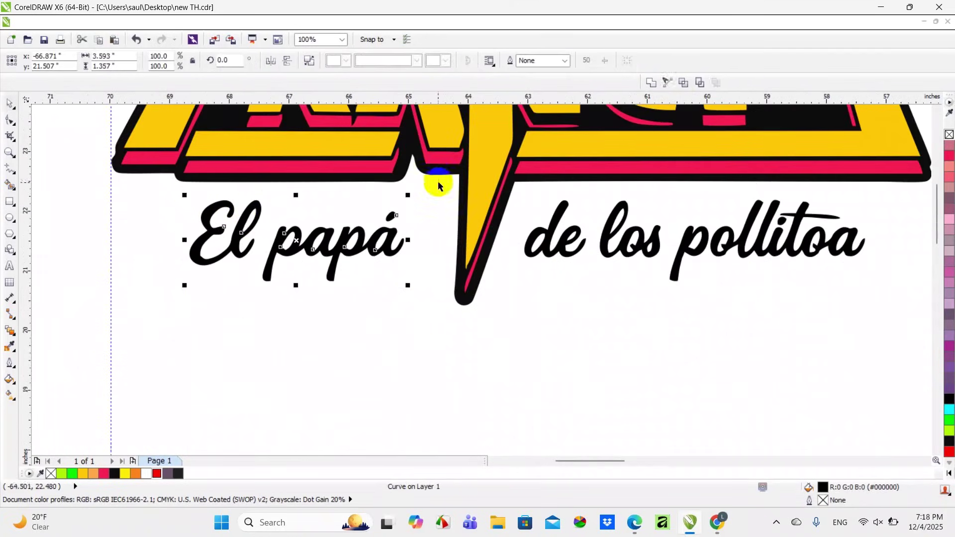
left_click(441, 174, "shift")
left_click(652, 82)
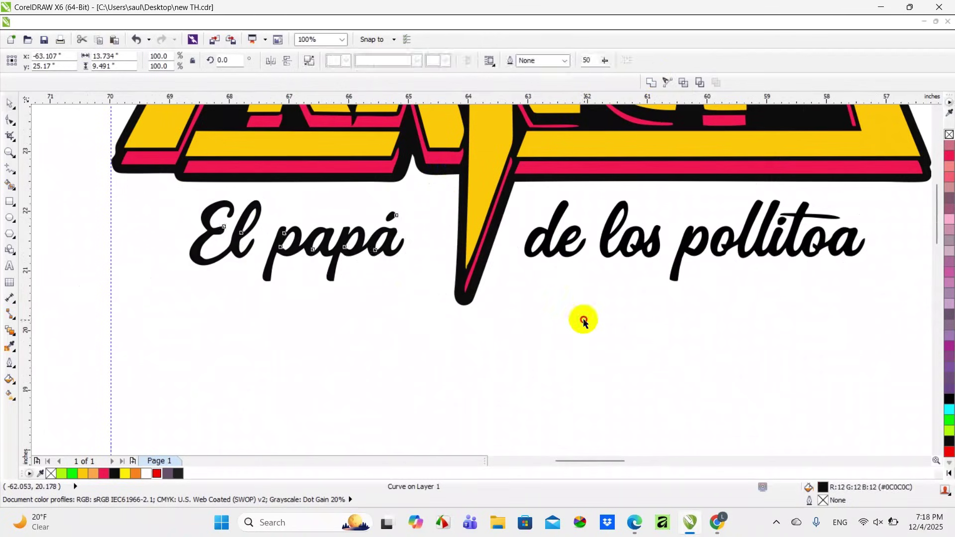
Step: Delete the white counter pieces inside the letters of "de los"
scroll(546, 256, "up", 2)
left_click(534, 236)
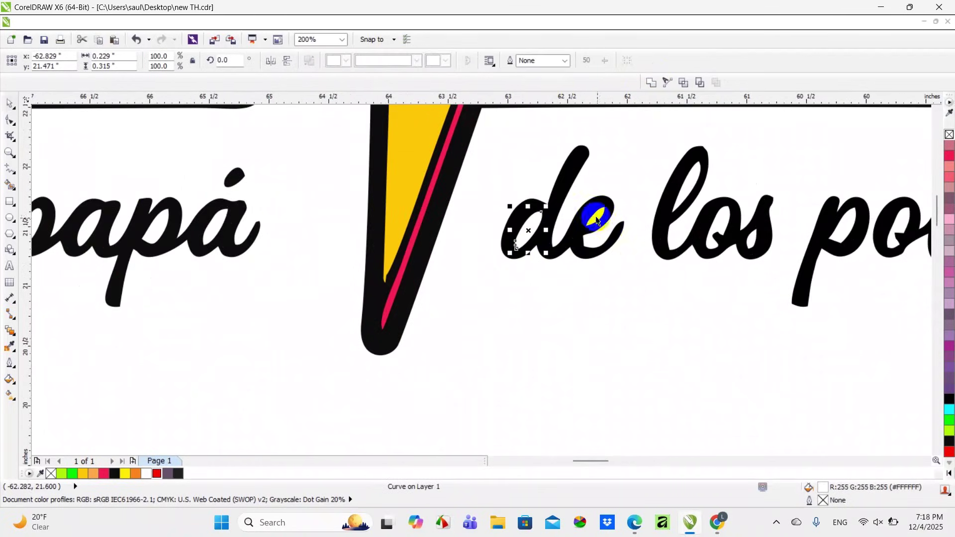
left_click(597, 220, "shift")
left_click(688, 186, "shift")
key("Delete")
left_click(718, 231)
left_click(753, 239)
key("Delete")
scroll(828, 231, "down", 1)
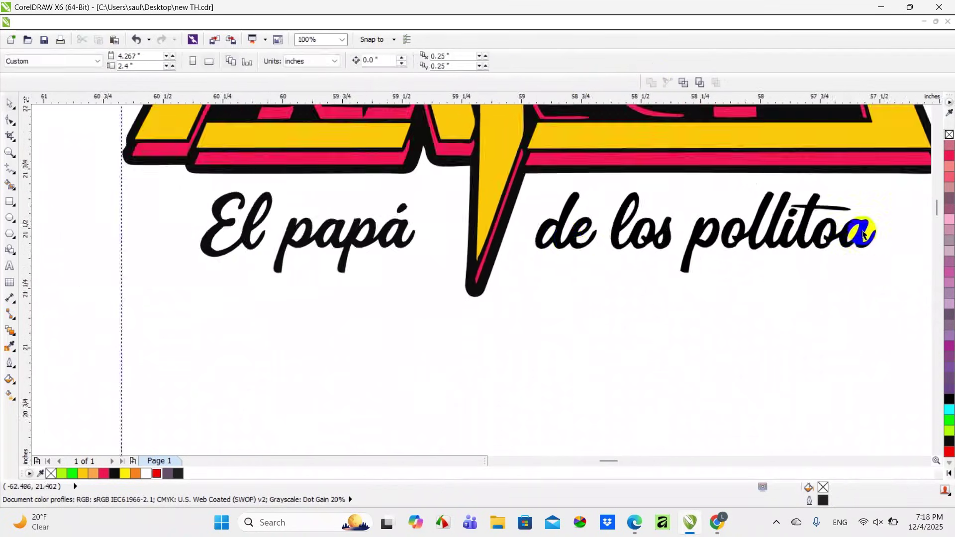
Step: Weld the "de los pollitoa" lettering into the logo's black silhouette
scroll(865, 235, "up", 3)
scroll(695, 213, "down", 4)
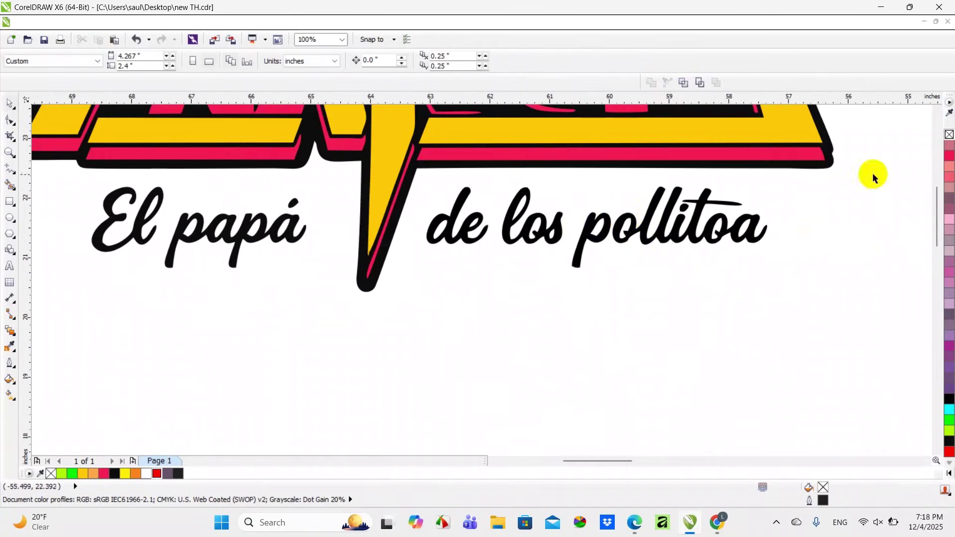
left_click_drag(829, 181, 285, 273)
left_click(370, 225, "shift")
left_click(650, 82)
left_click(569, 302)
Step: Move the welded black layer away from the logo to check it and undo the move
scroll(570, 303, "down", 2)
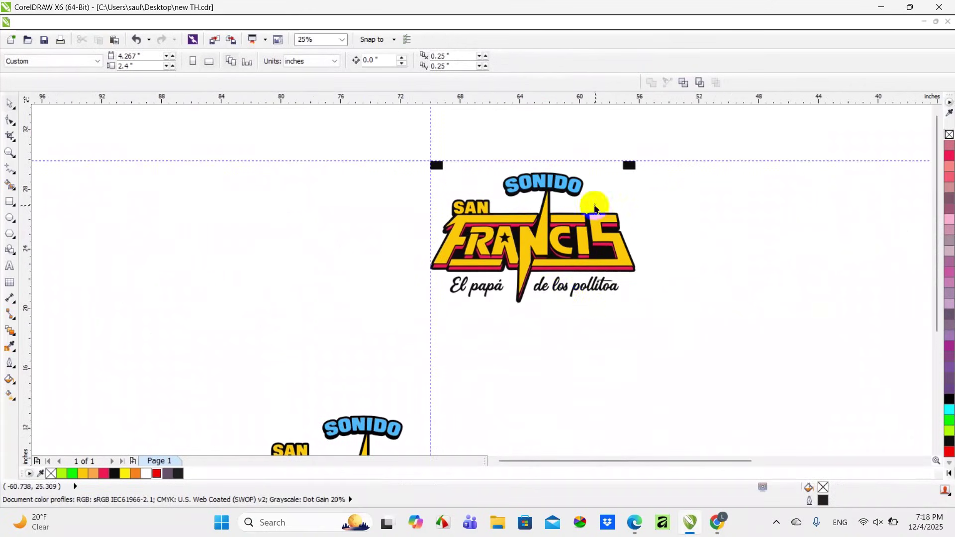
left_click_drag(629, 166, 846, 172)
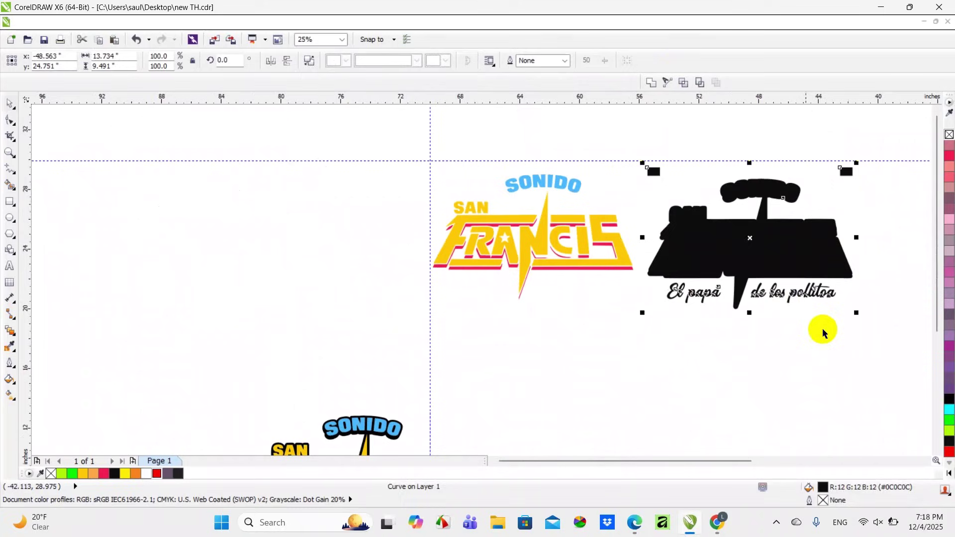
left_click(773, 375)
key("ctrl+z")
Step: Paste the pair of black registration rectangles in place and weld them to the blue SONIDO lettering
scroll(522, 175, "up", 2)
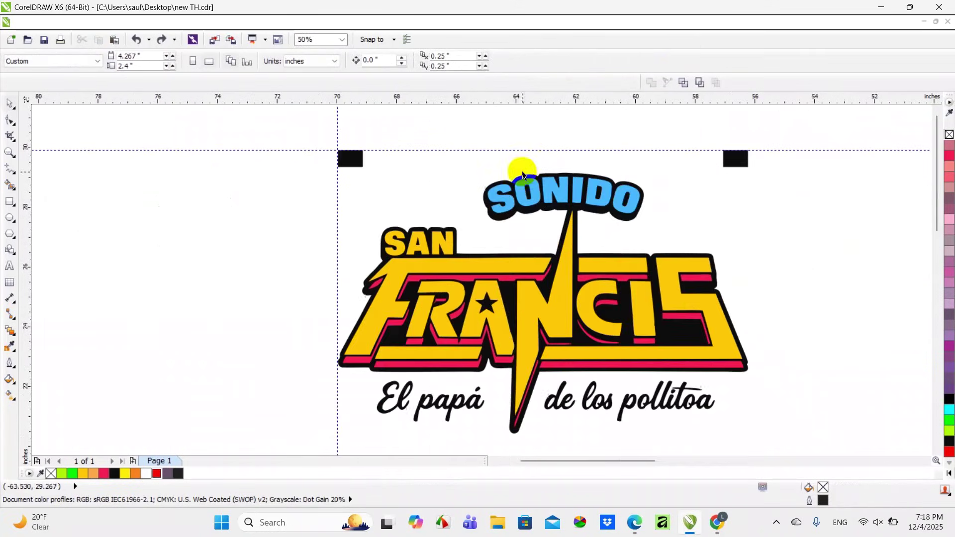
right_click(514, 128)
left_click(564, 206)
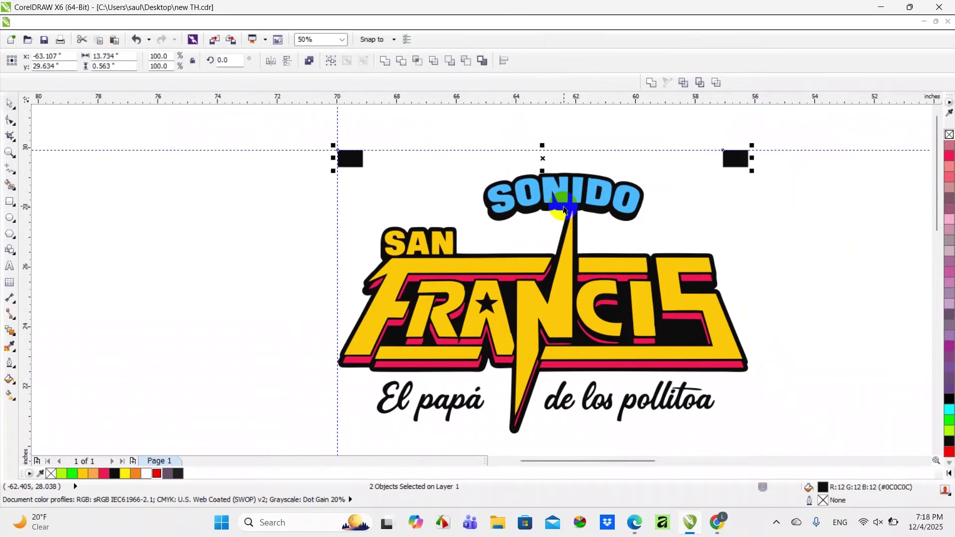
left_click(607, 208)
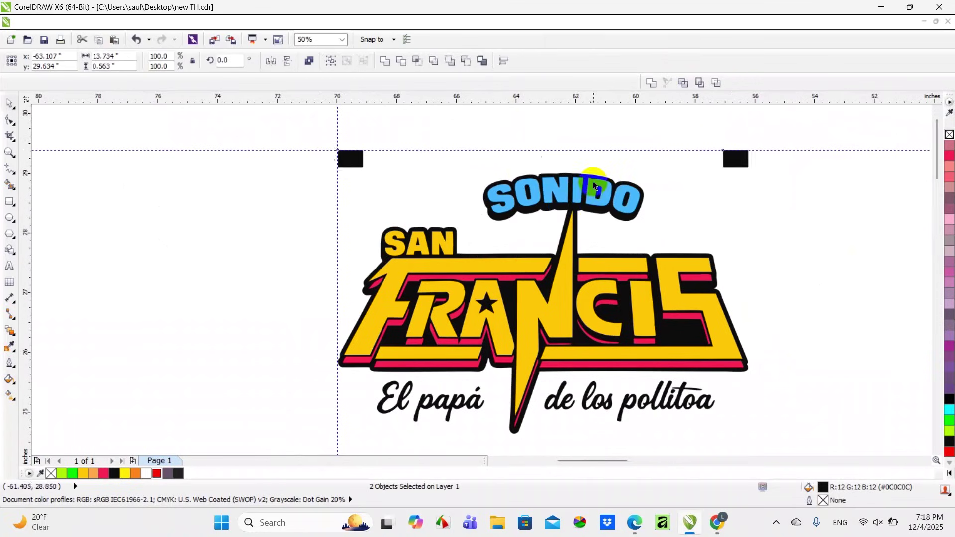
scroll(602, 204, "up", 2)
left_click(591, 195, "shift")
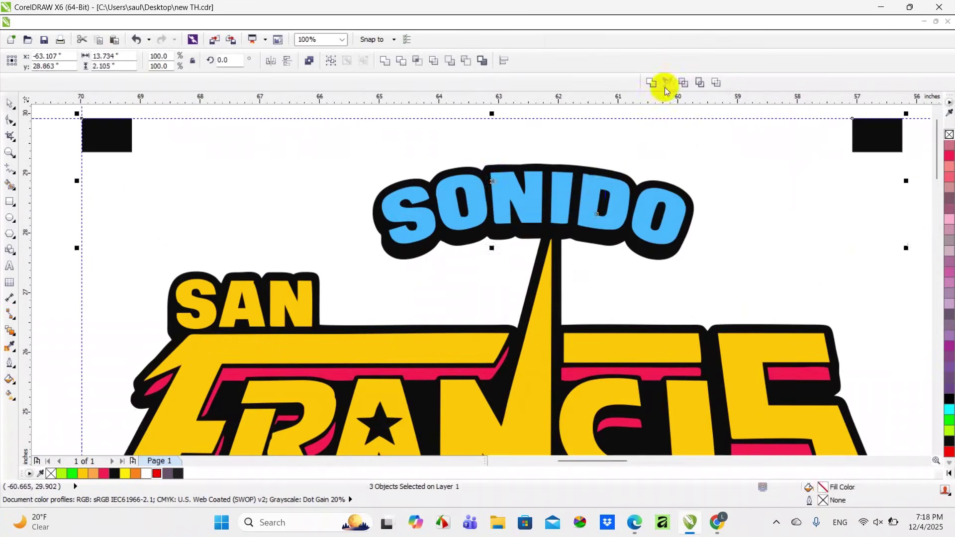
left_click(652, 86)
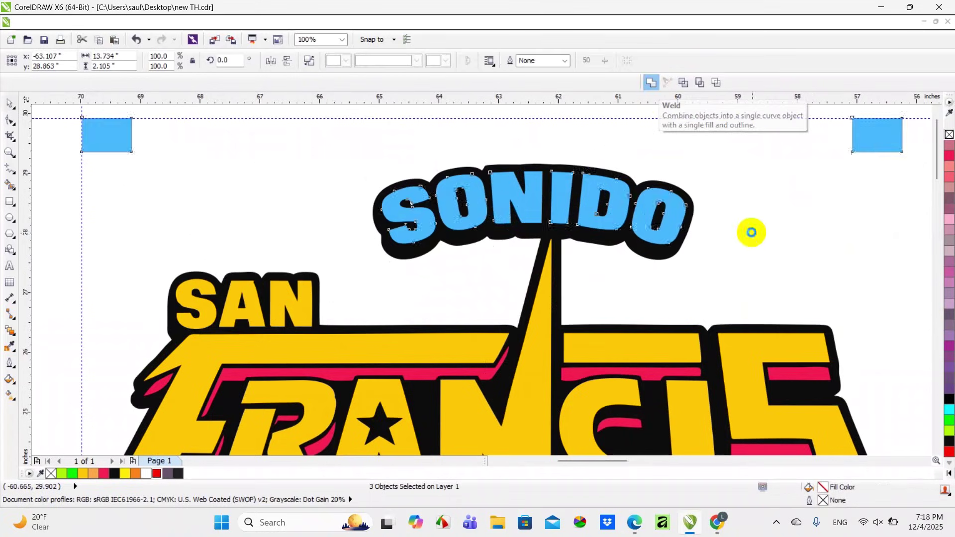
scroll(572, 166, "down", 2)
left_click(695, 209)
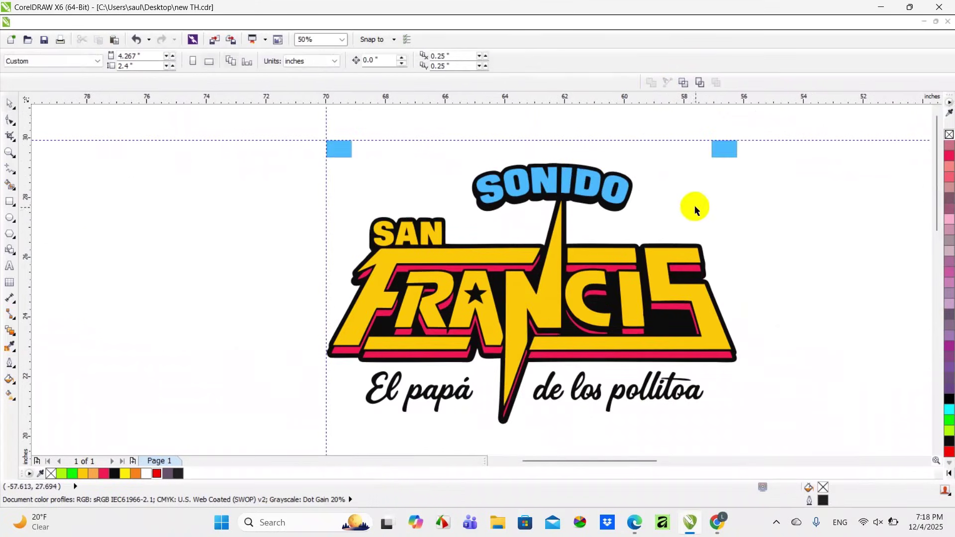
Step: Paste the pair of black registration rectangles again and weld them to the yellow lettering
right_click(773, 208)
left_click(822, 283)
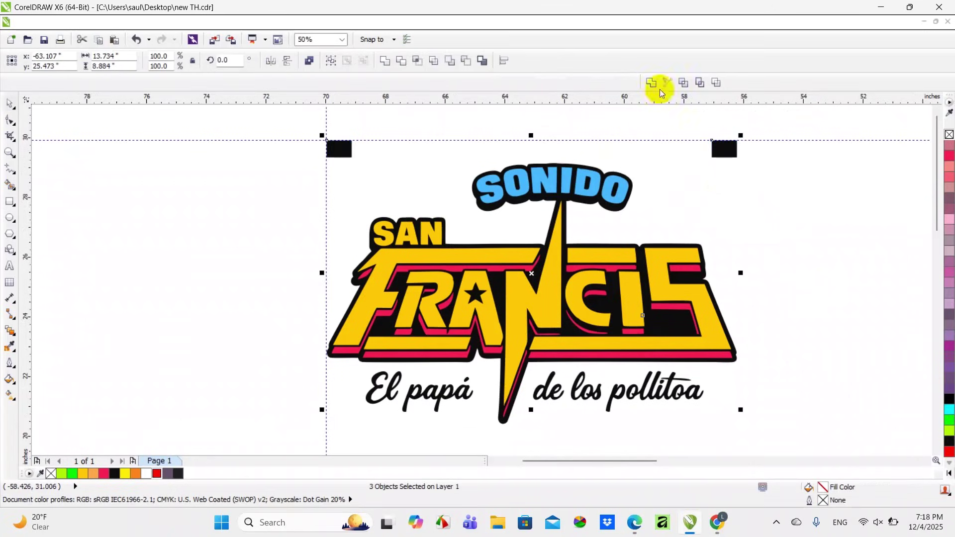
left_click(660, 88)
left_click(772, 241)
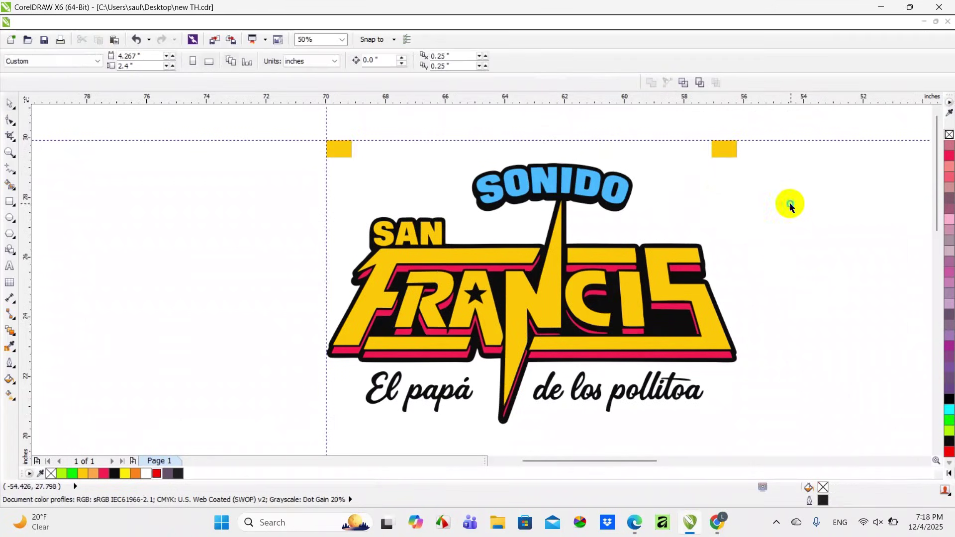
Step: Paste the registration rectangles once more, fill them and the pink accents with red, and weld them into one layer
right_click(791, 207)
left_click(822, 282)
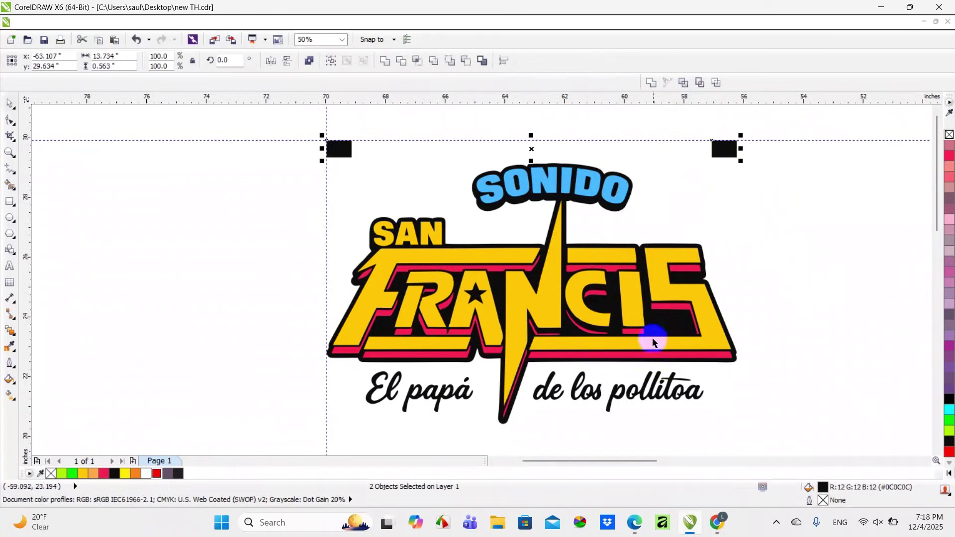
scroll(653, 343, "up", 2)
left_click(680, 310, "shift")
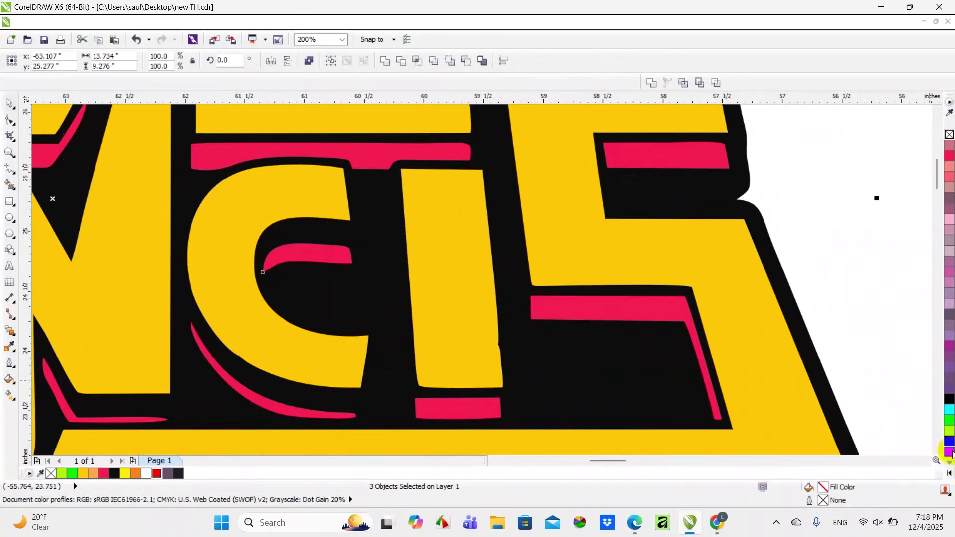
left_click(951, 453)
scroll(605, 322, "down", 2)
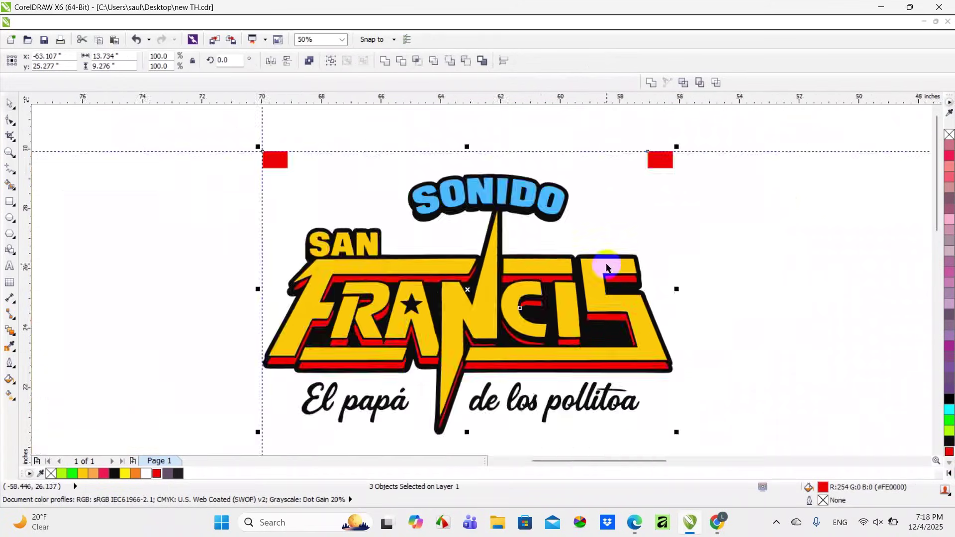
left_click(649, 85)
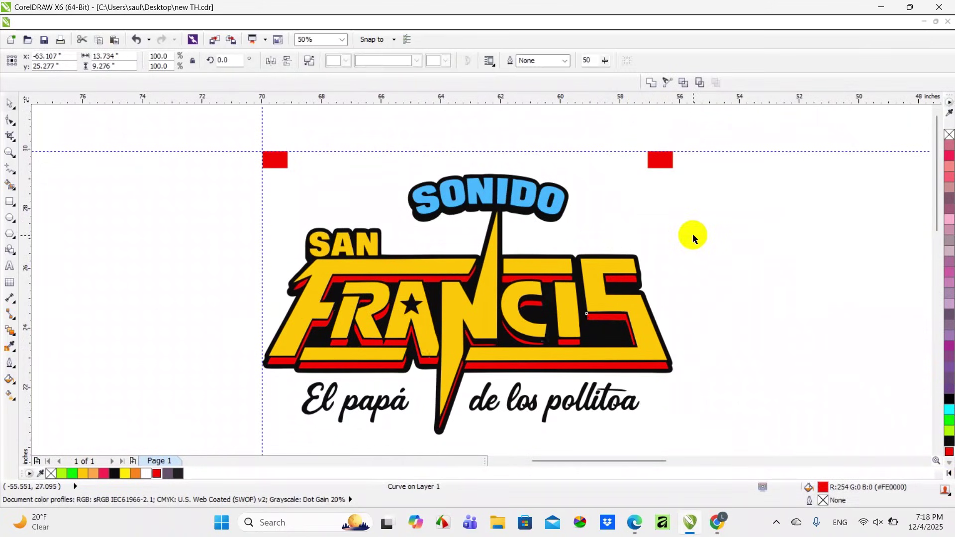
left_click(693, 239)
Step: Delete the horizontal and vertical guidelines
left_click(710, 152)
key("Delete")
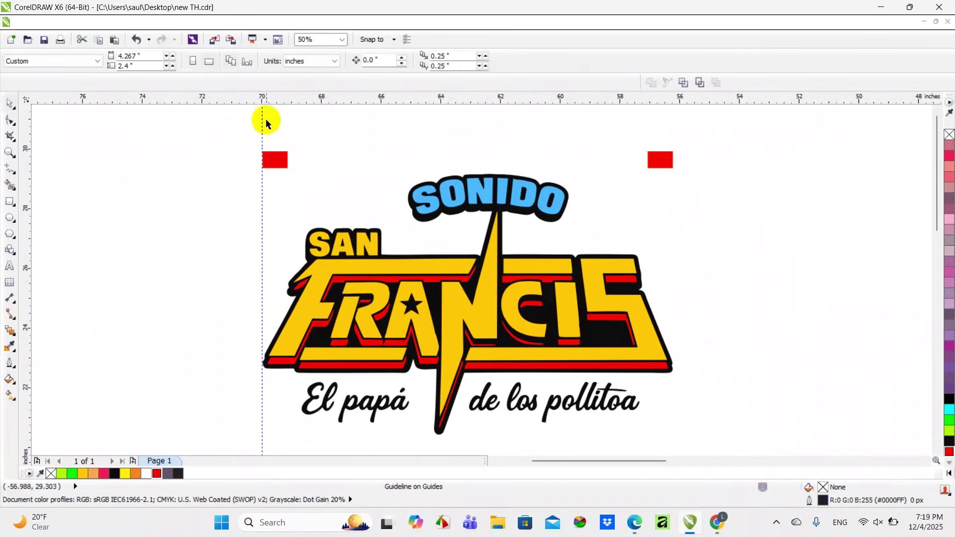
left_click(262, 124)
key("Delete")
Step: Pull the red, blue and yellow layers apart to check their registration marks, and undo the moves
scroll(389, 177, "down", 1)
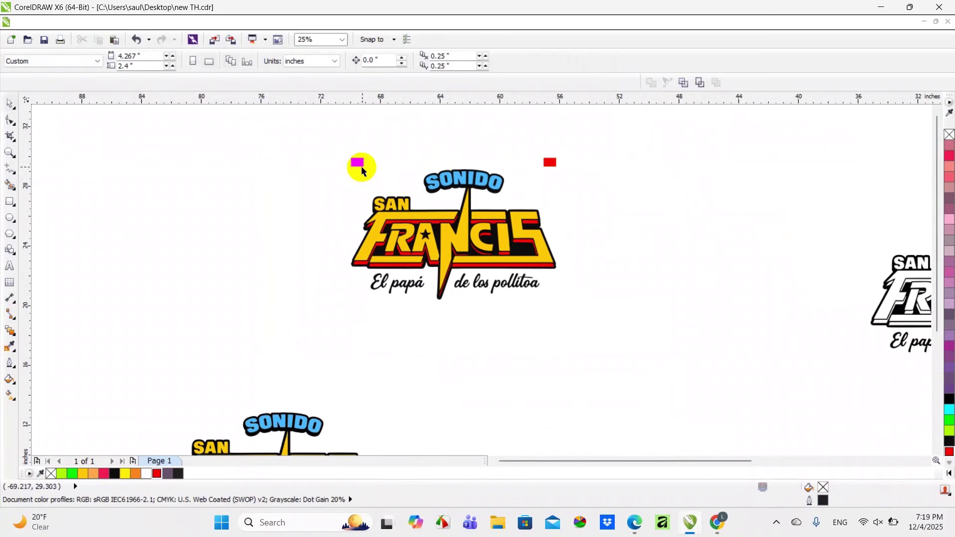
left_click_drag(362, 171, 131, 180)
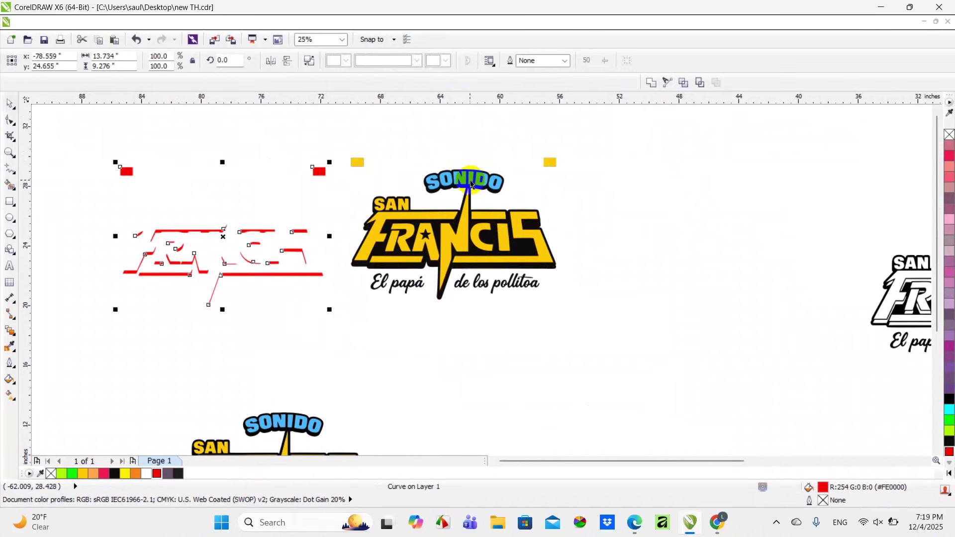
left_click_drag(471, 184, 743, 177)
left_click(503, 238)
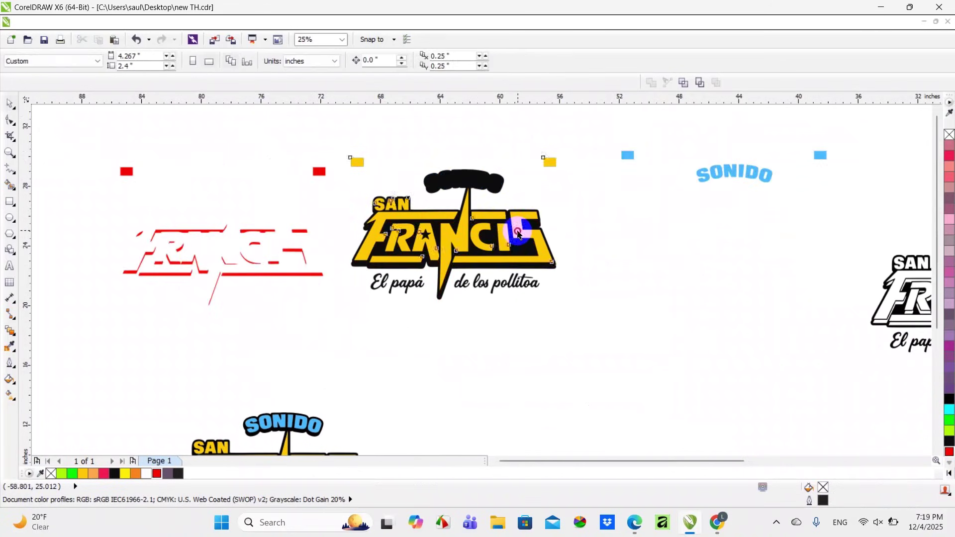
left_click_drag(517, 230, 775, 356)
key("ctrl+z")
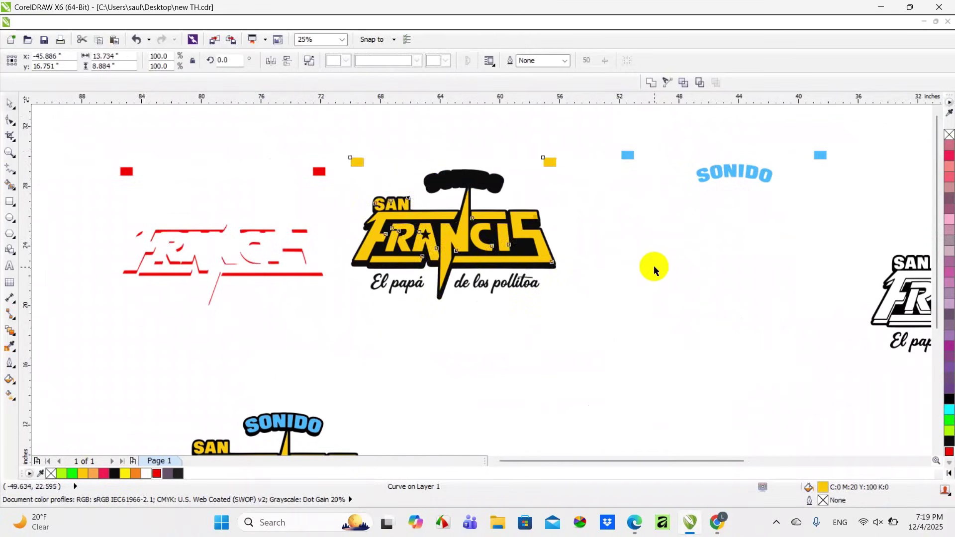
key("ctrl+z")
key("ctrl+z")
left_click(652, 267)
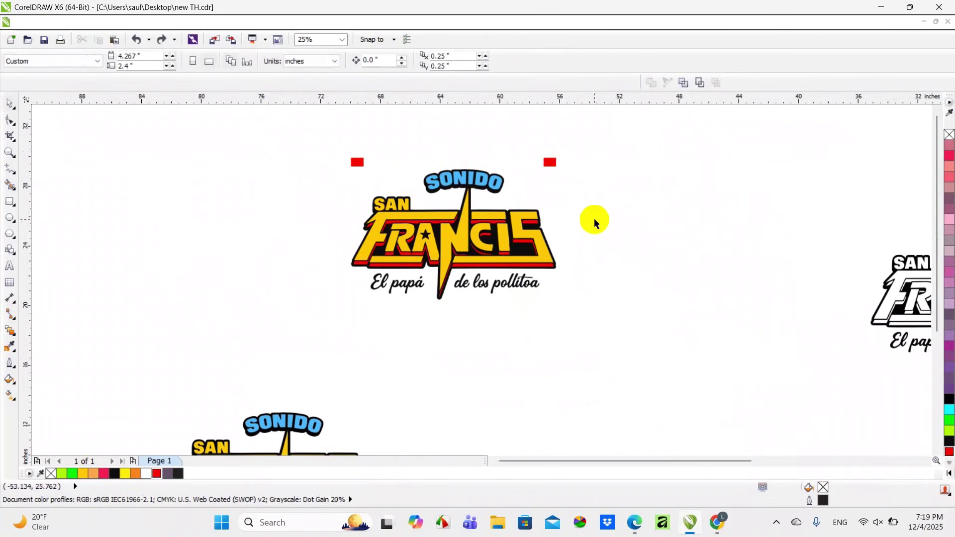
Step: Draw a rectangular frame around the logo and marks, tightening its top and left edges to about 14.9 × 10.3 inches
left_click(10, 203)
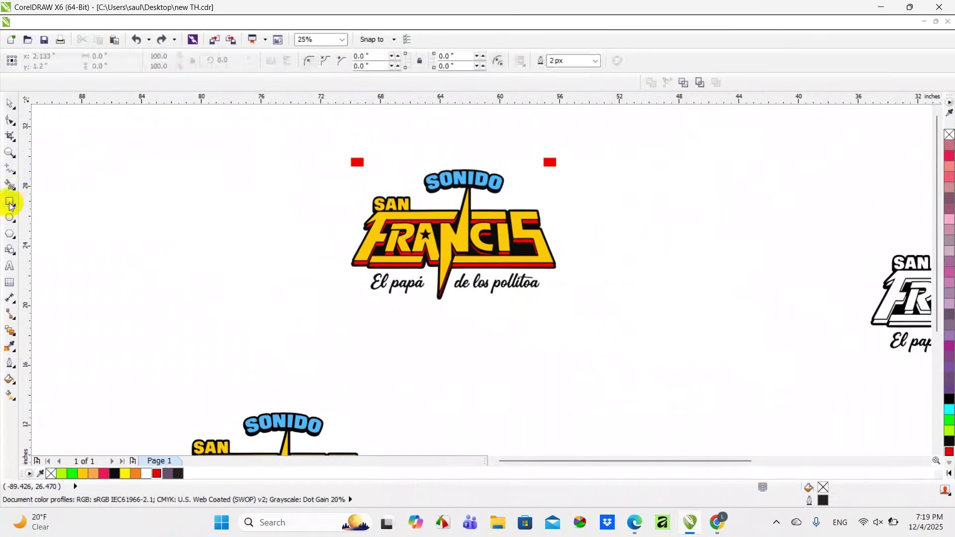
left_click_drag(333, 146, 566, 306)
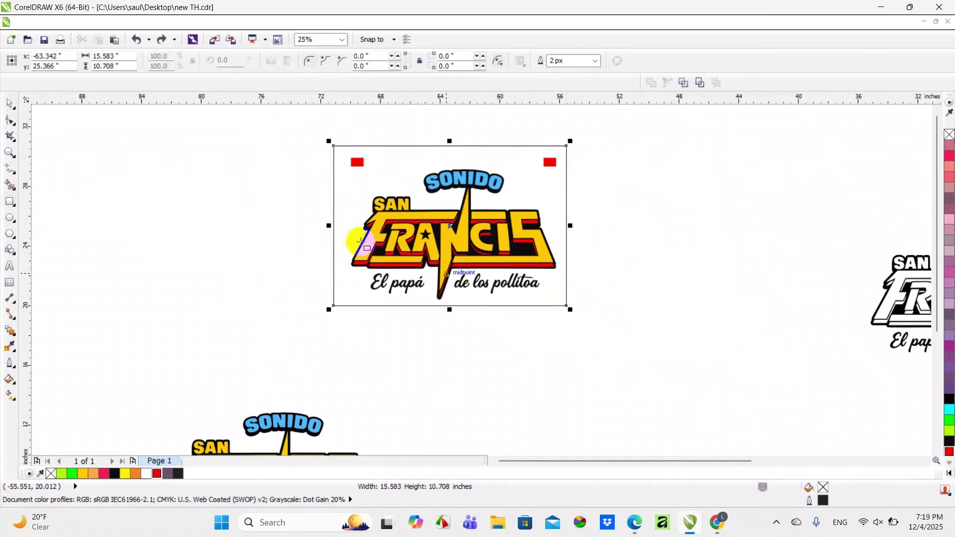
left_click(8, 103)
scroll(458, 149, "up", 1)
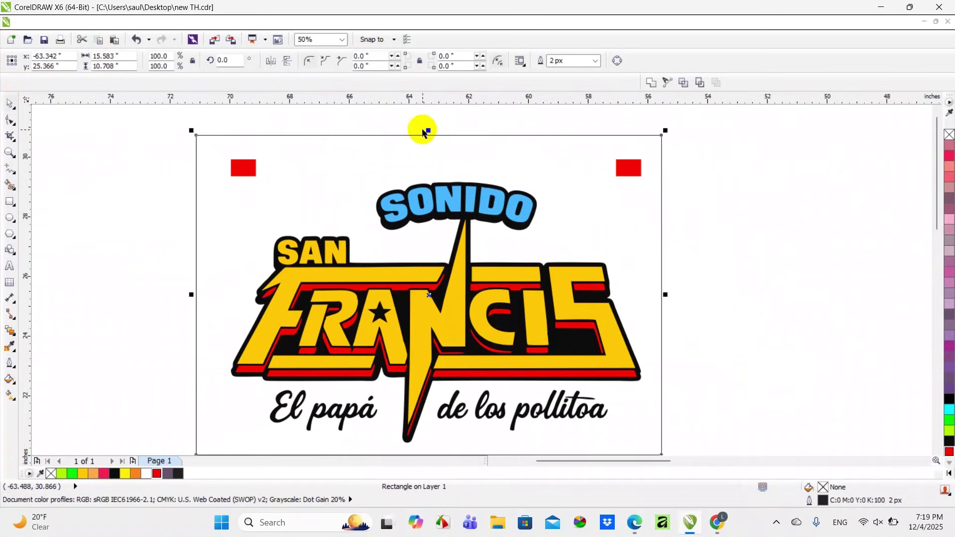
left_click_drag(429, 131, 431, 144)
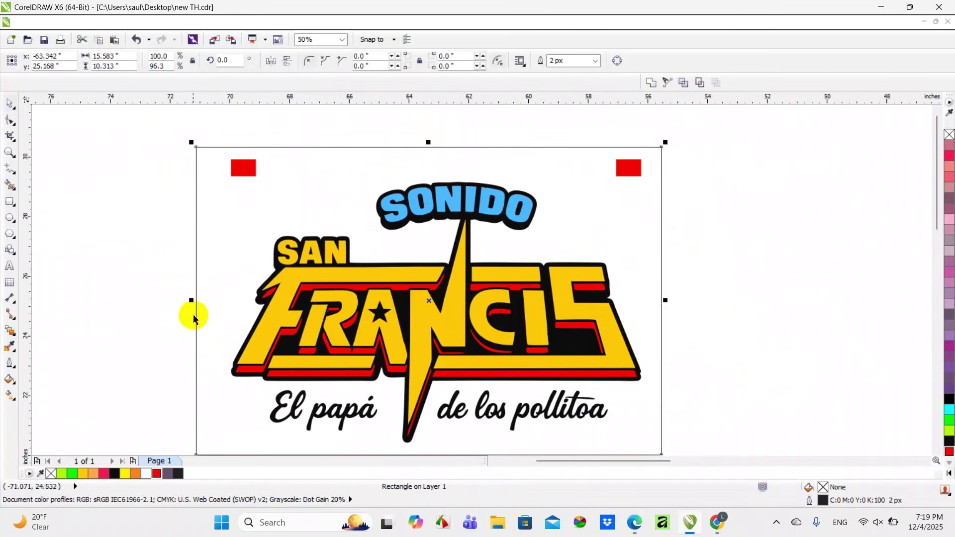
left_click_drag(192, 302, 211, 301)
scroll(511, 235, "down", 1)
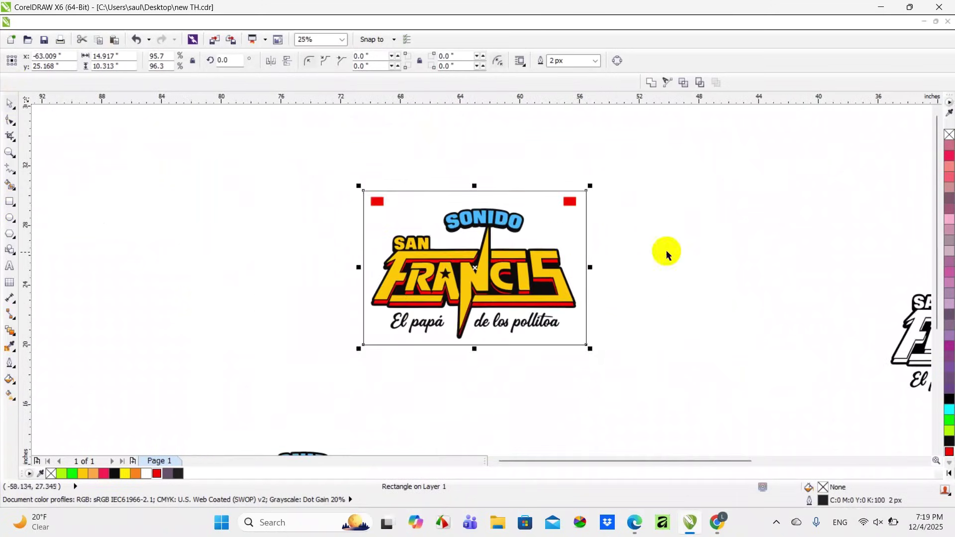
left_click(667, 254)
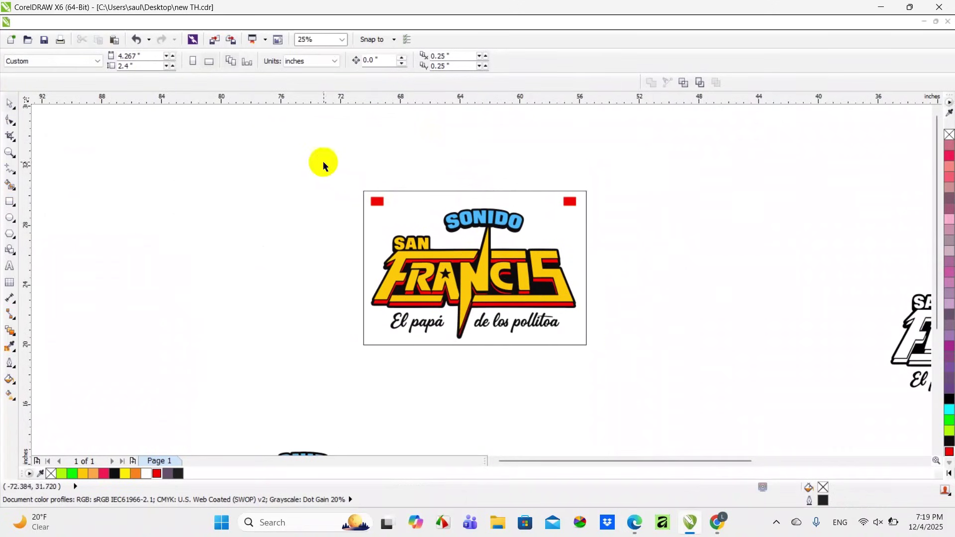
Step: Duplicate the framed logo beside the original to build a row of three
left_click_drag(322, 161, 615, 383)
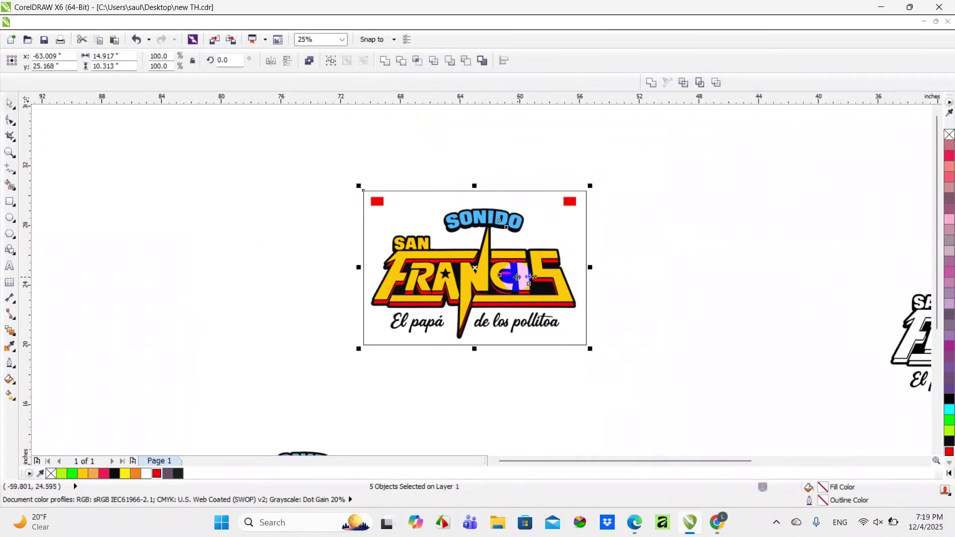
left_click_drag(518, 277, 732, 244)
left_click(564, 259)
left_click(768, 266)
scroll(442, 228, "down", 1)
Step: Copy the row's last framed logo above the first one and move the last one above the second, forming a two-by-two grid
left_click_drag(650, 237, 402, 154)
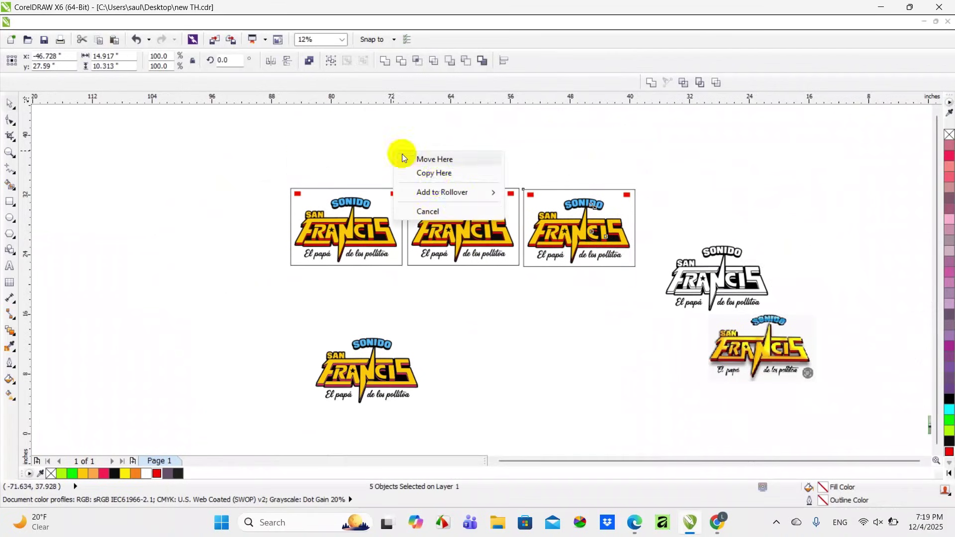
left_click(436, 177)
left_click_drag(521, 168, 677, 284)
left_click_drag(599, 242, 440, 108)
left_click(612, 166)
Step: Delete the black-and-white logo version and the original low-quality logo image
left_click_drag(224, 283, 881, 435)
left_click(634, 184)
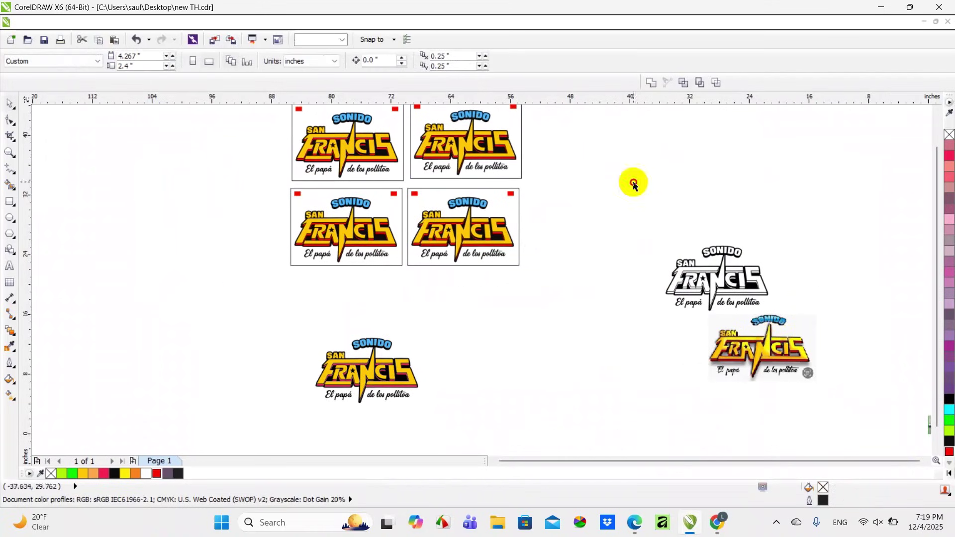
left_click_drag(634, 184, 861, 418)
key("Delete")
scroll(520, 322, "down", 2)
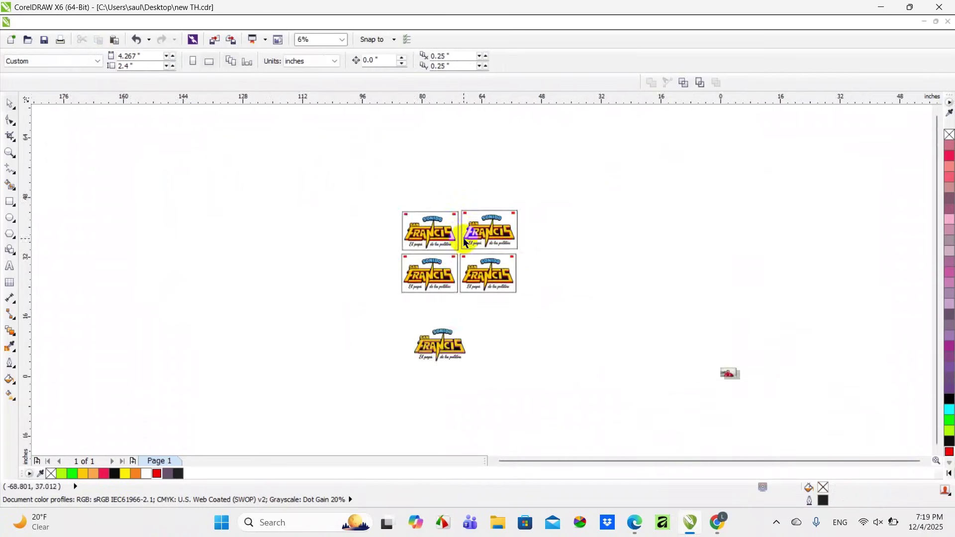
Step: Delete the red layer together with its two registration marks from the upper-left framed logo
scroll(464, 242, "up", 1)
scroll(455, 213, "up", 1)
scroll(416, 185, "down", 1)
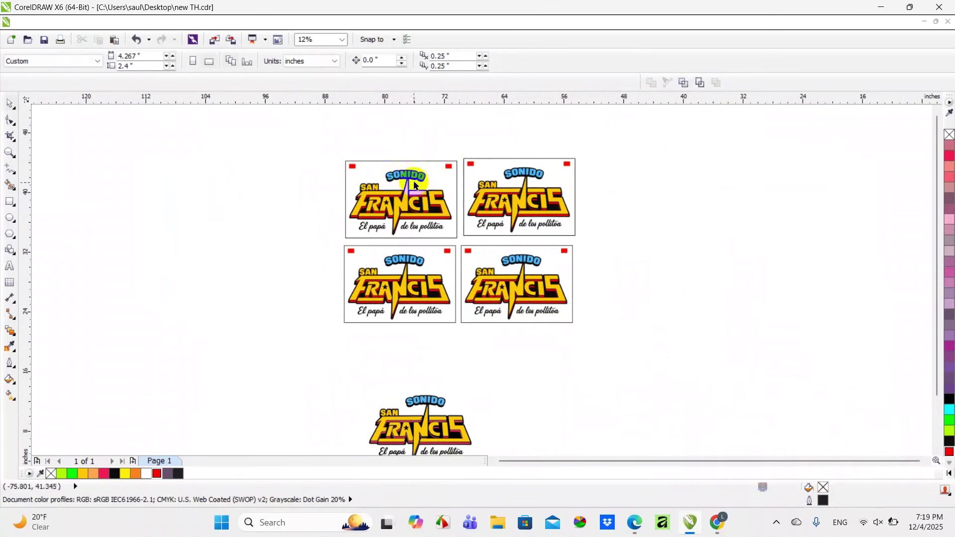
scroll(416, 185, "up", 1)
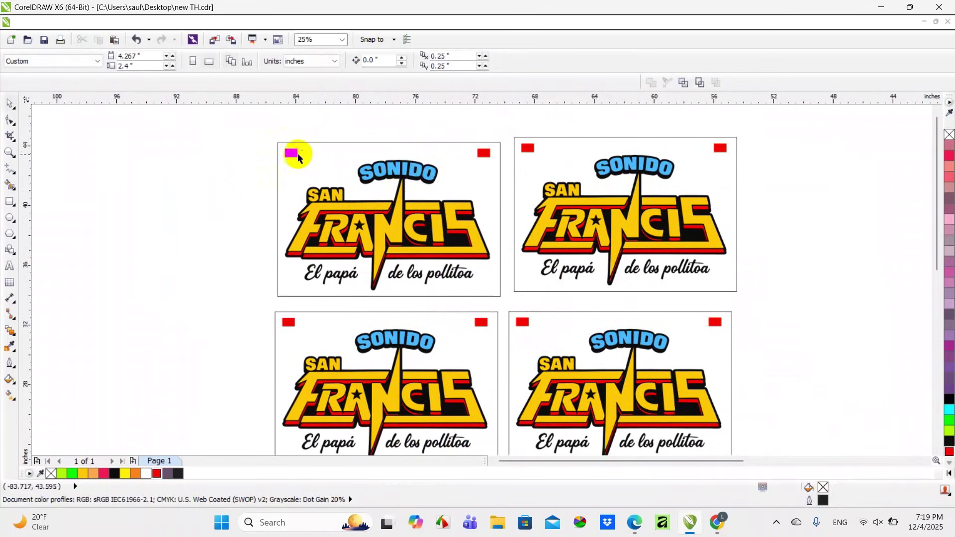
scroll(298, 156, "up", 1)
left_click(299, 155)
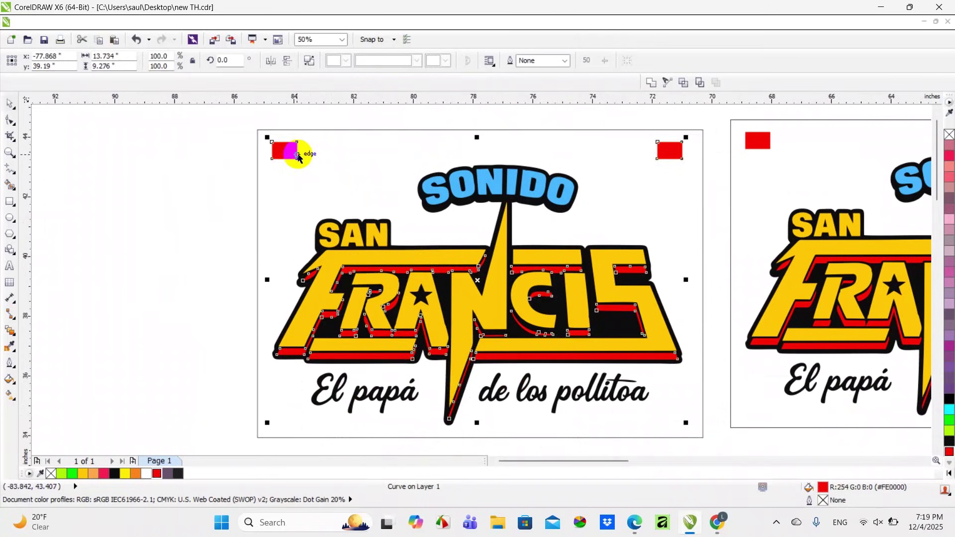
key("Delete")
left_click(292, 152)
left_click(200, 167)
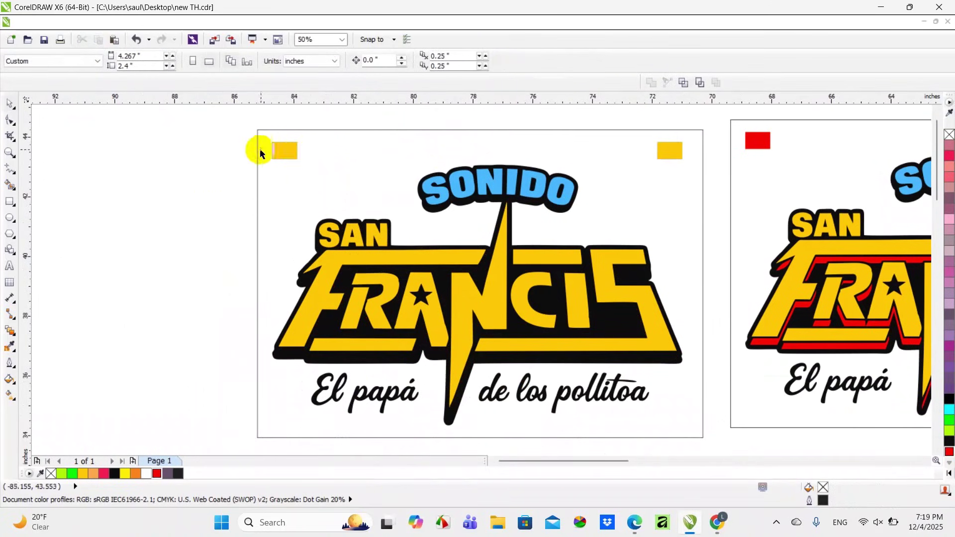
Step: Delete the yellow and blue layers from the upper-left framed logo, keeping only its black layer
left_click(278, 150)
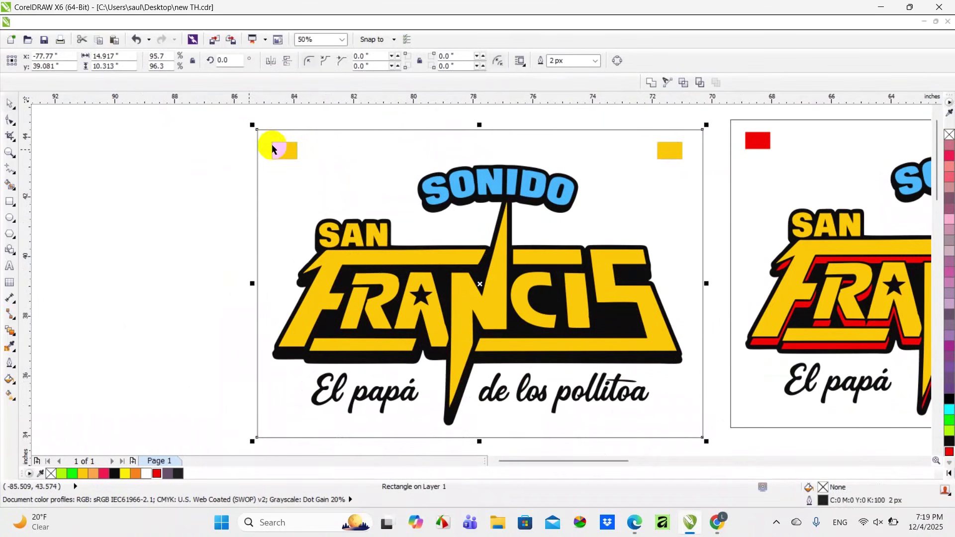
left_click(273, 145)
key("Delete")
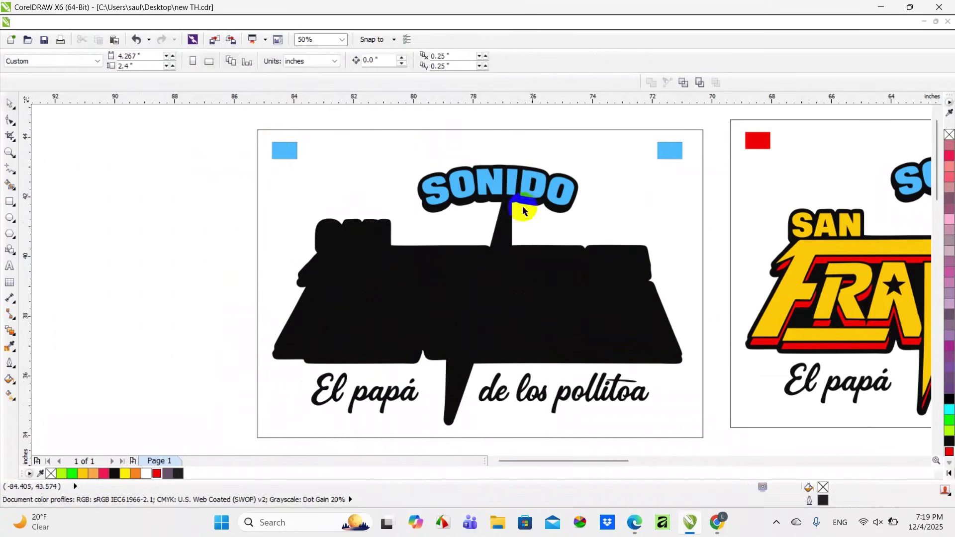
left_click(454, 190)
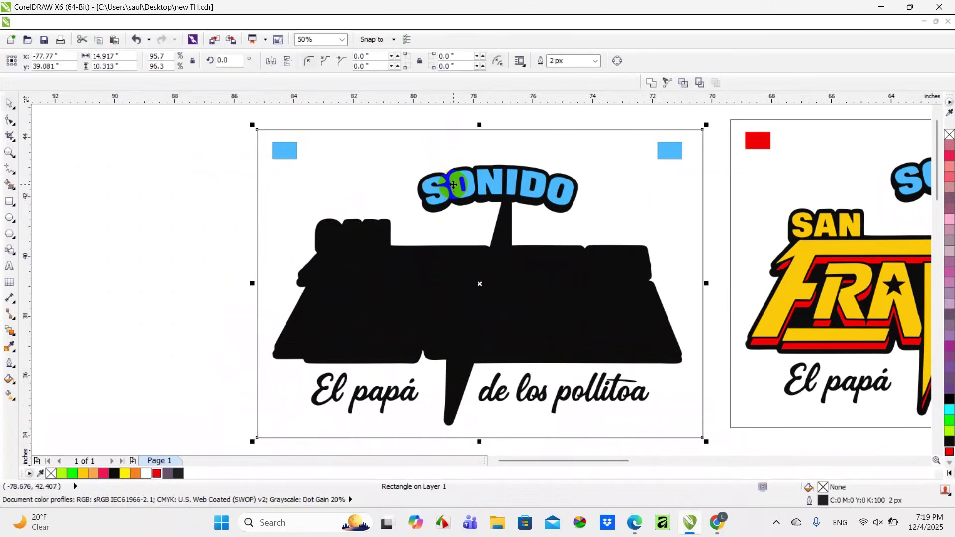
key("Delete")
scroll(486, 207, "down", 2)
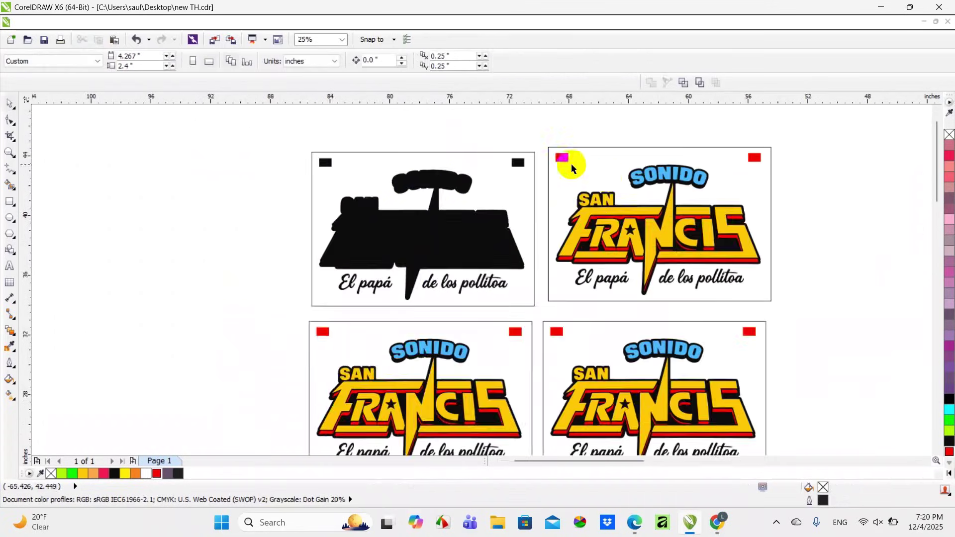
scroll(572, 159, "up", 2)
left_click(552, 225)
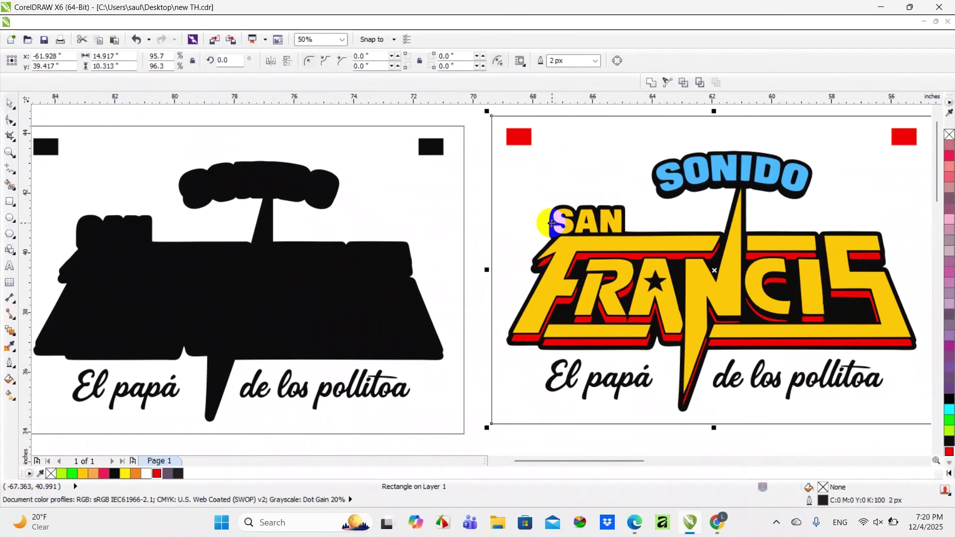
key("Delete")
key("ctrl+z")
left_click(452, 117)
Step: Delete the black, red and blue layers from the upper-right framed logo, keeping only its yellow layer
scroll(571, 330, "up", 2)
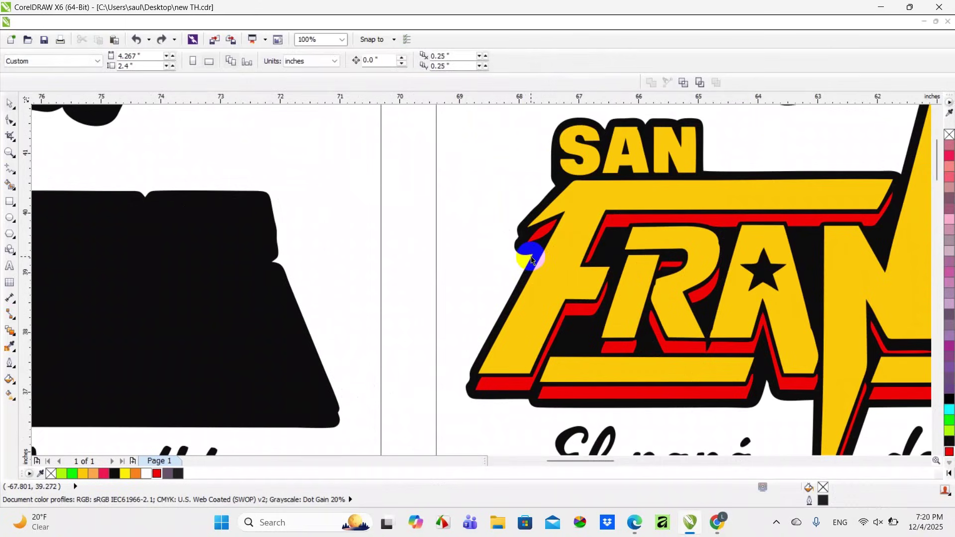
left_click(531, 257)
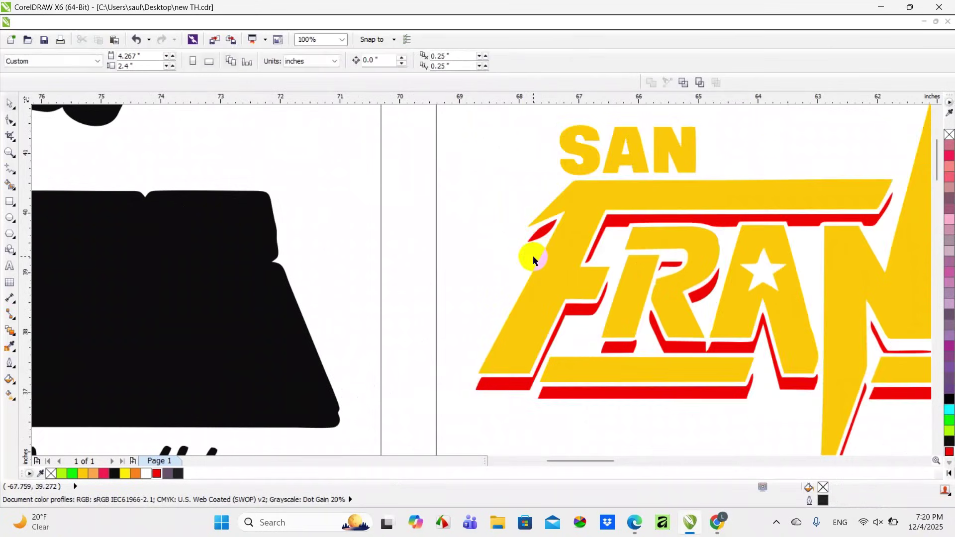
scroll(533, 259, "down", 2)
left_click(544, 238)
key("Delete")
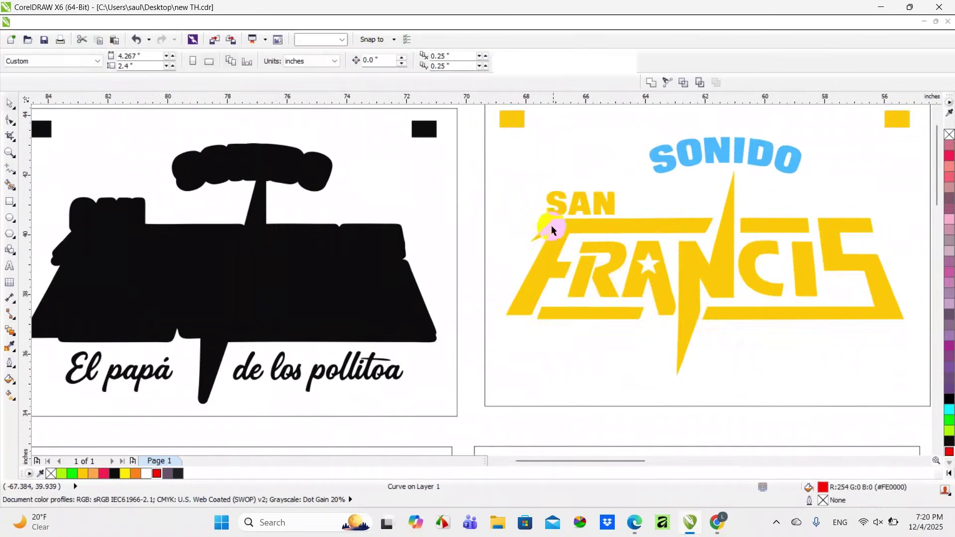
left_click(668, 163)
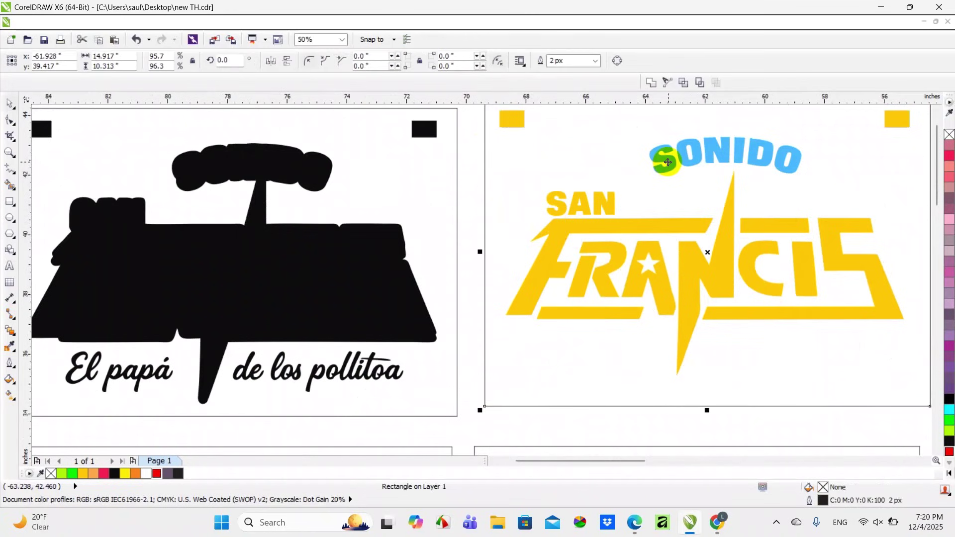
left_click(667, 165)
key("Delete")
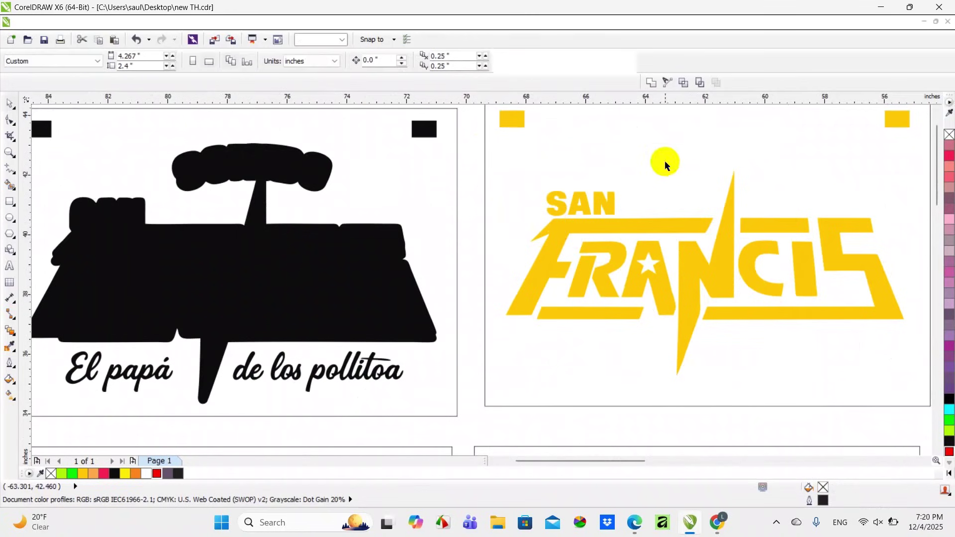
Step: Delete the blue SONIDO layer with its registration marks from the lower-left framed logo
scroll(635, 243, "down", 2)
scroll(573, 268, "up", 1)
scroll(454, 238, "up", 1)
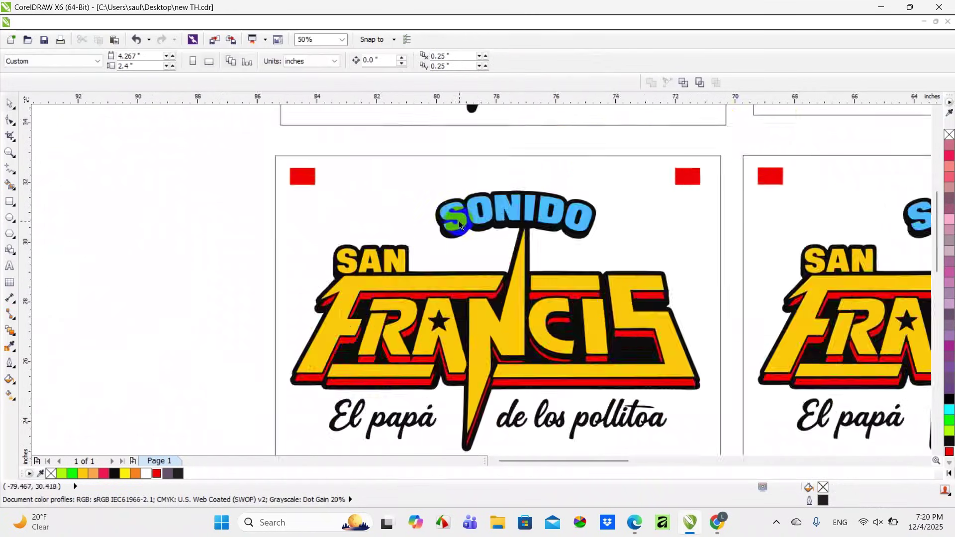
scroll(463, 220, "up", 1)
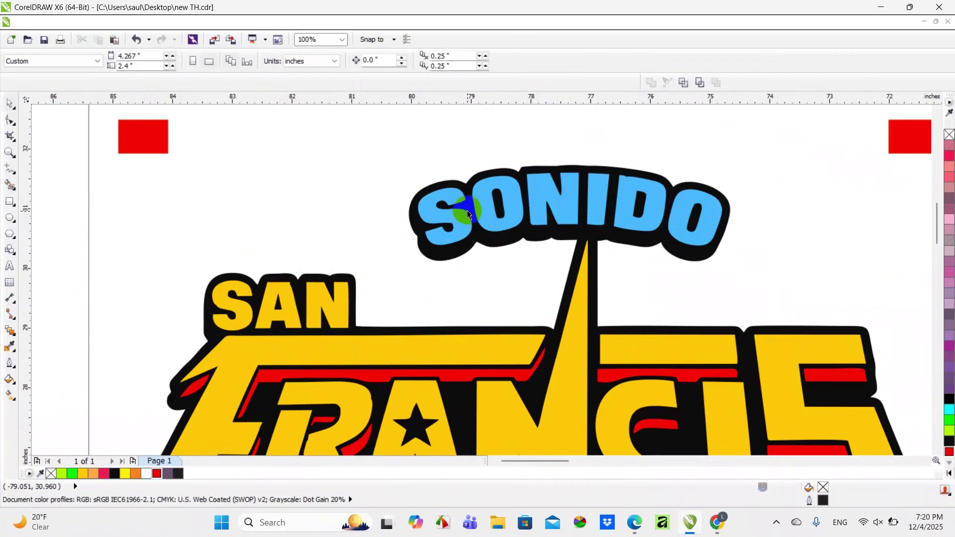
left_click(468, 214)
key("Delete")
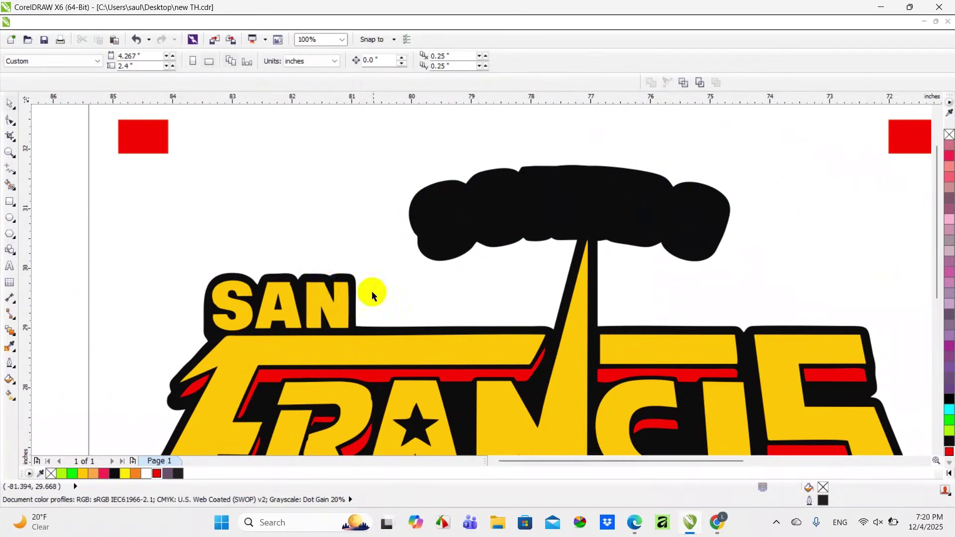
Step: Send the rectangular frame around the lower-left logo to the back of the page
scroll(372, 290, "down", 2)
scroll(305, 255, "up", 2)
scroll(405, 237, "down", 1)
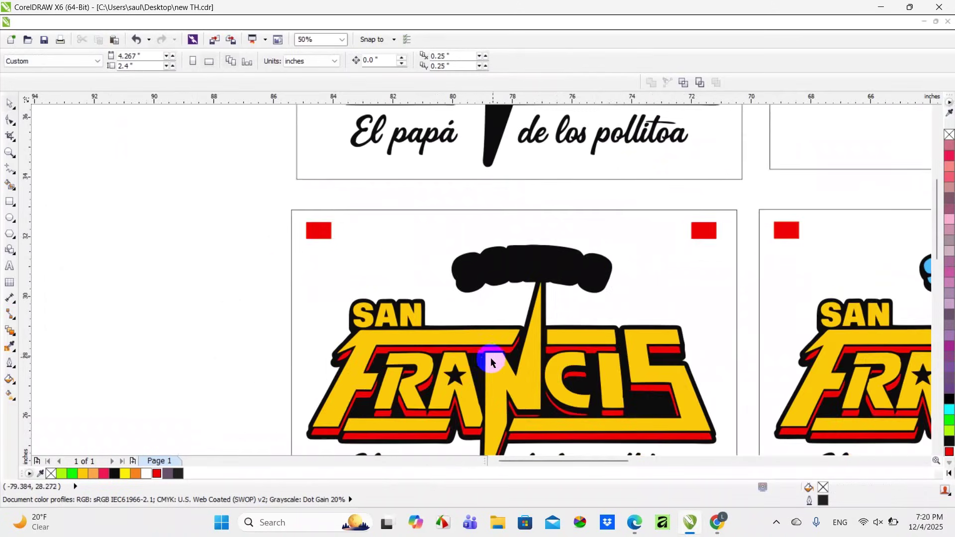
scroll(491, 362, "up", 1)
left_click(322, 193)
right_click(322, 193)
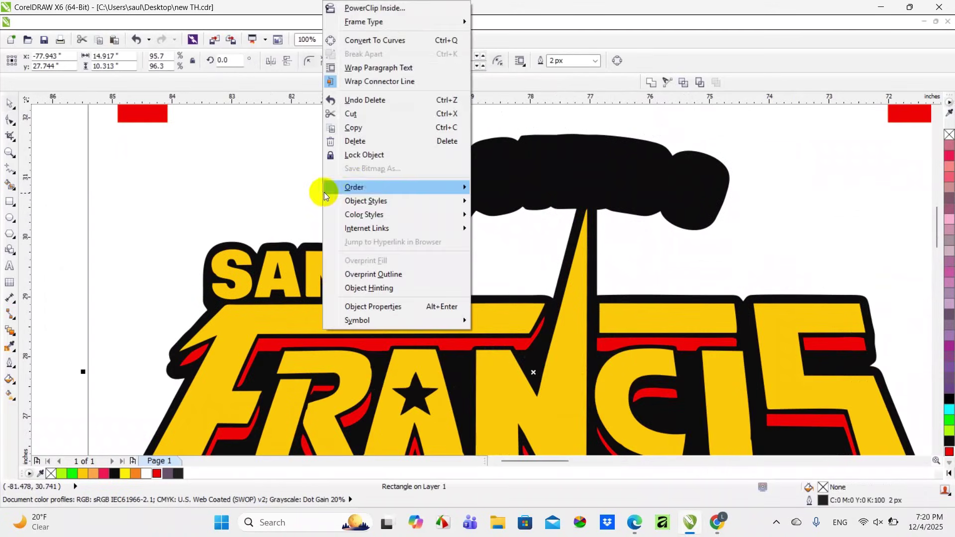
mouse_move(351, 186)
left_click(574, 72)
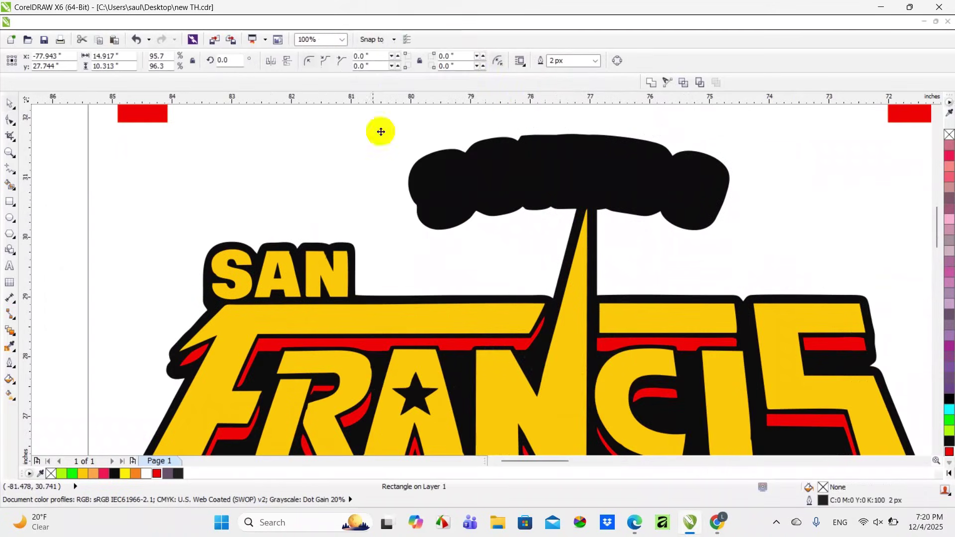
Step: Send the rectangular frame around the lower-right logo to the back of the page
scroll(380, 129, "down", 1)
left_click(213, 207)
left_click(730, 167)
right_click(730, 166)
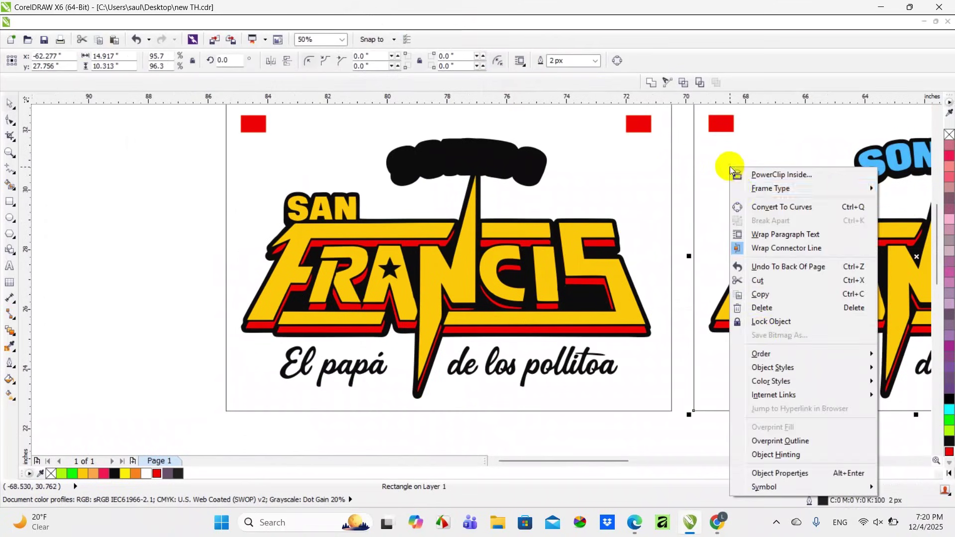
mouse_move(773, 352)
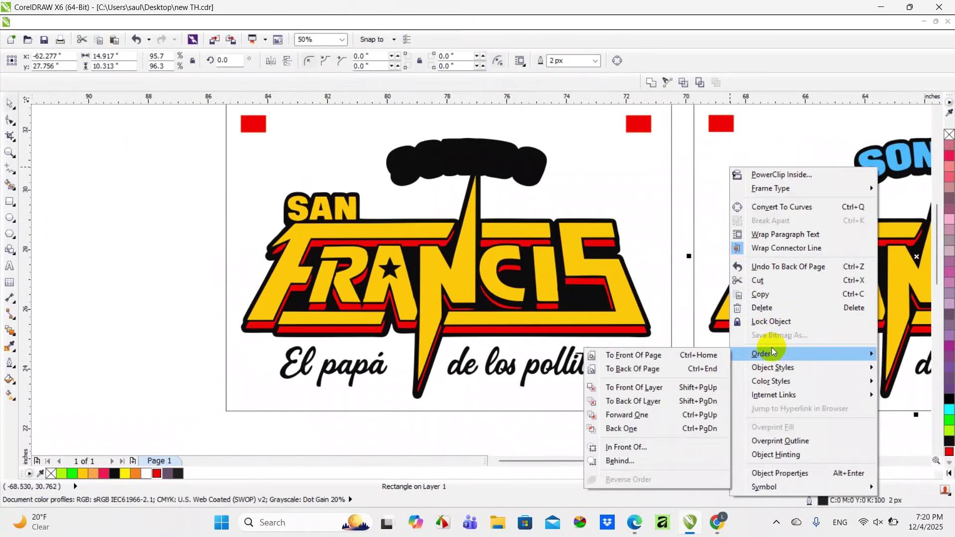
left_click(687, 369)
left_click(206, 260)
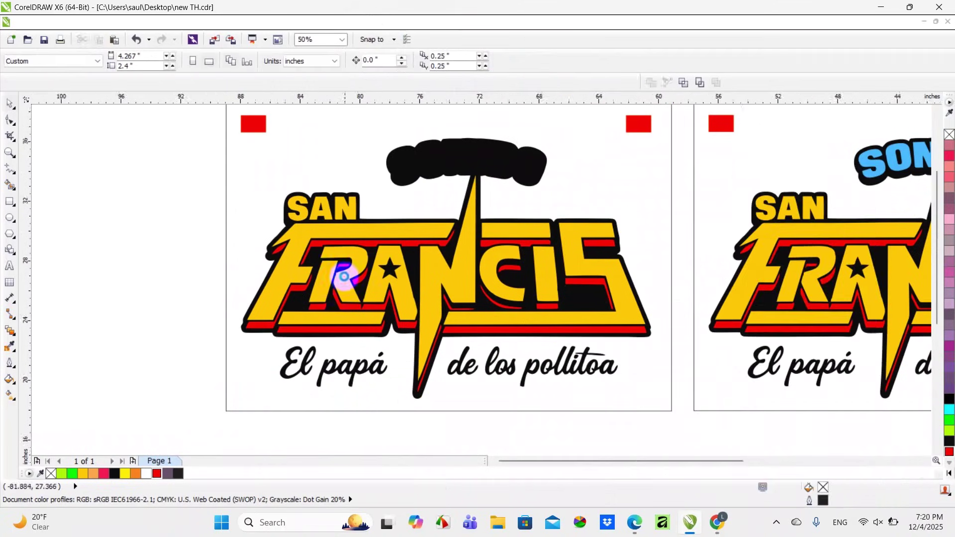
Step: Delete the yellow and black layers from the lower-left framed logo, keeping only its red layer
scroll(310, 217, "down", 1)
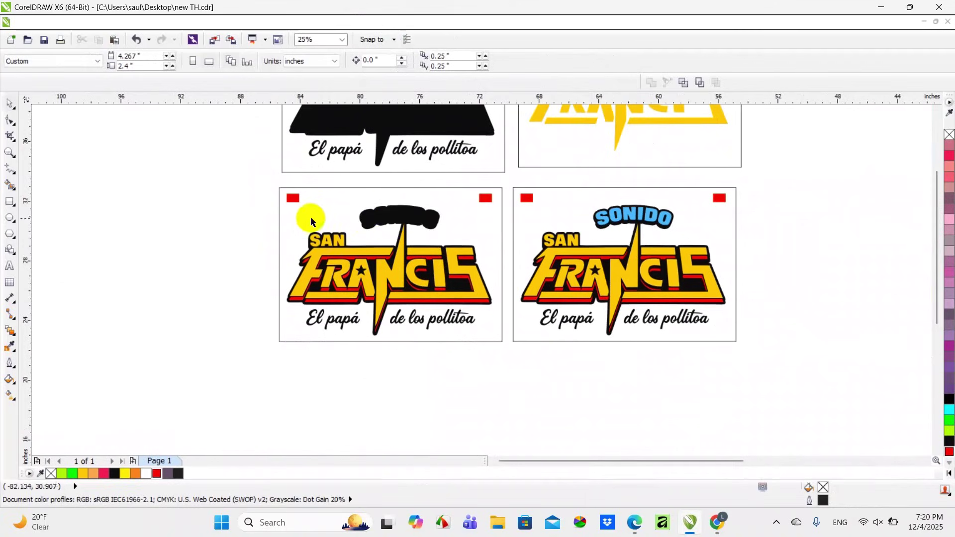
left_click(401, 273)
key("Delete")
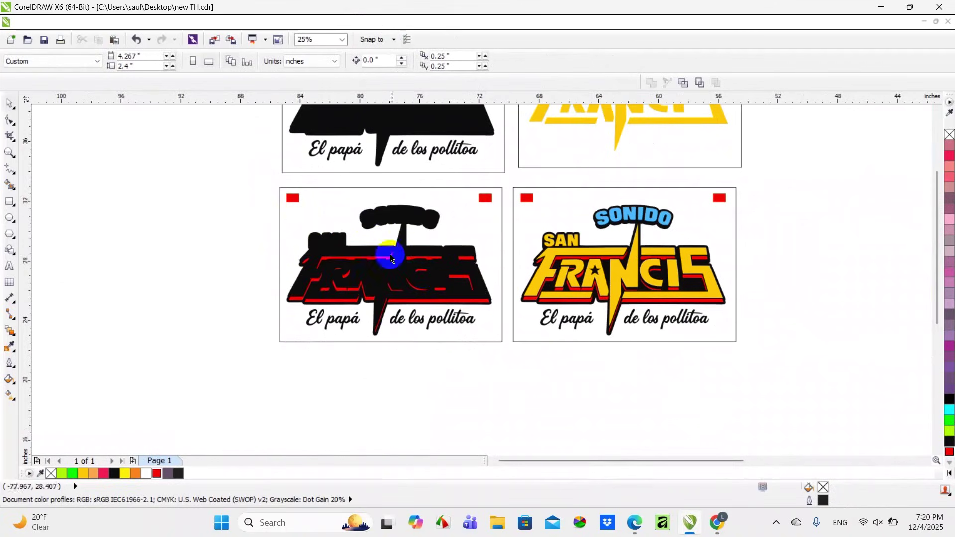
left_click(412, 212)
key("Delete")
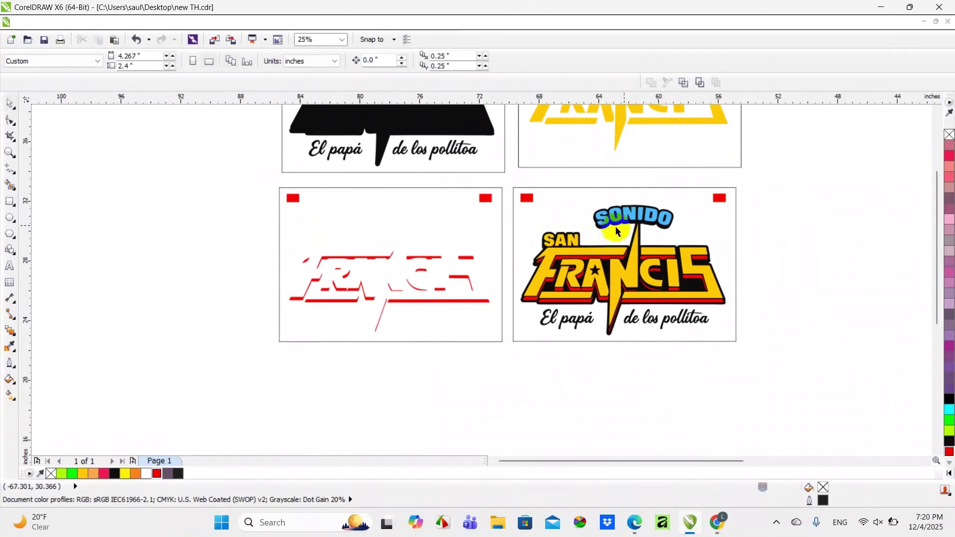
Step: Delete the yellow, red and black layers from the lower-right framed logo, keeping only its blue layer
key("Delete")
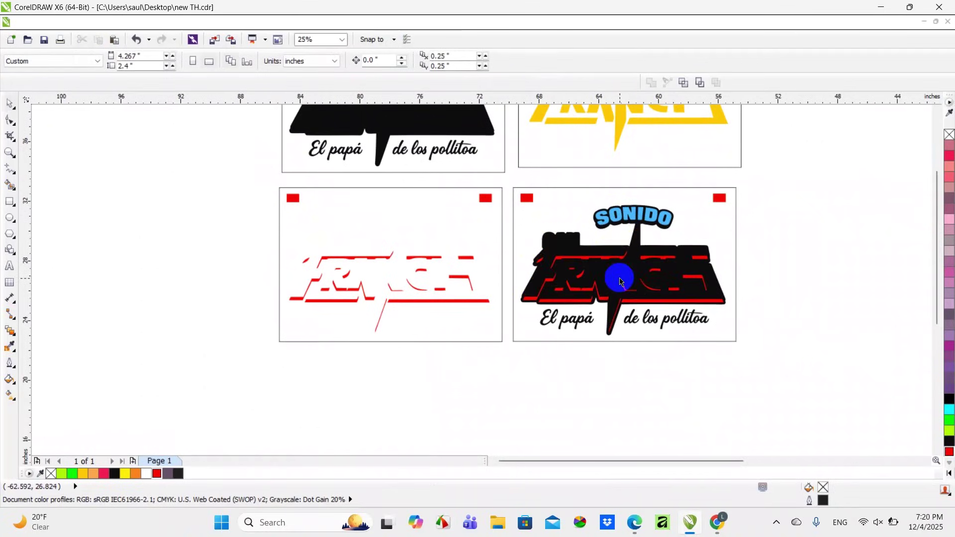
left_click(617, 262)
key("Delete")
left_click(616, 262)
key("Delete")
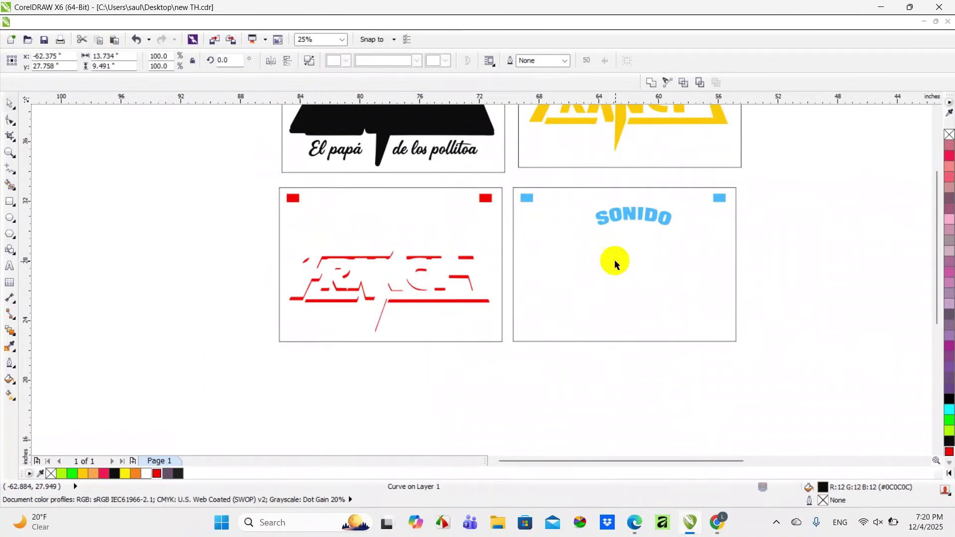
Step: Review the four separated colour layers and the registration marks in their frames
scroll(614, 259, "down", 1)
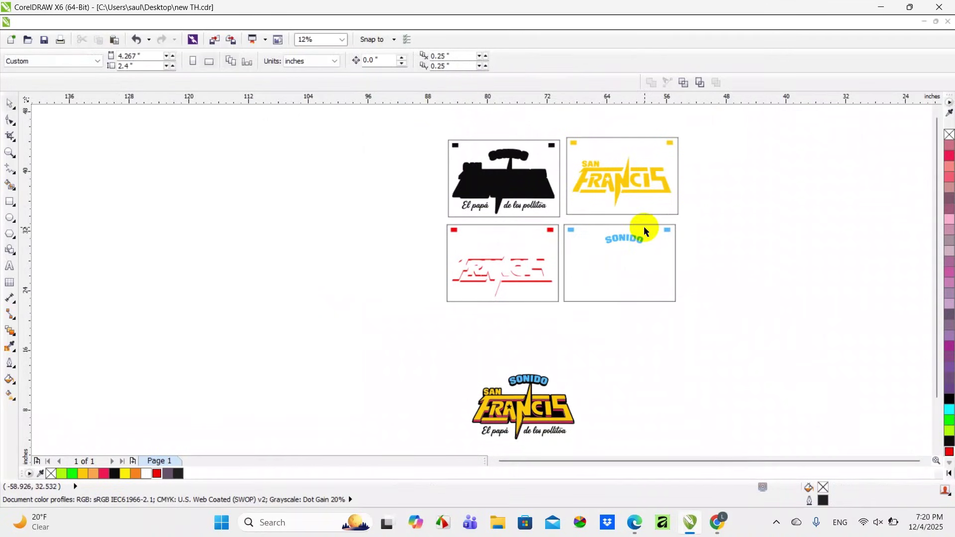
scroll(585, 233, "up", 1)
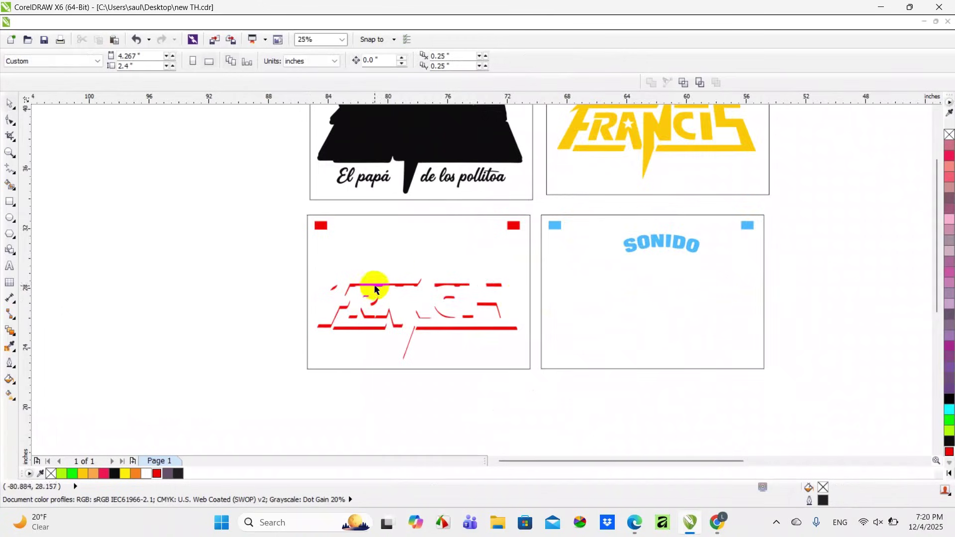
scroll(373, 284, "down", 1)
scroll(449, 269, "up", 1)
scroll(487, 259, "down", 1)
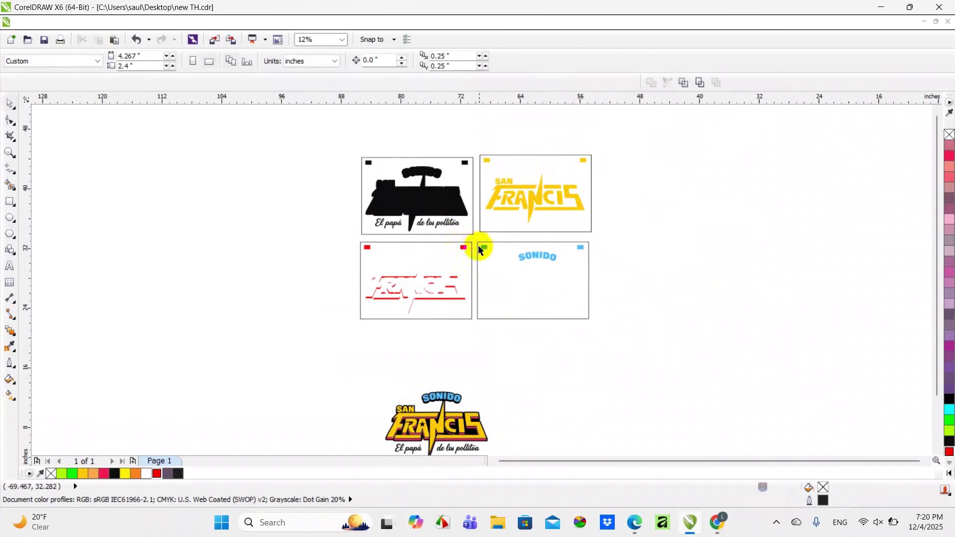
scroll(480, 249, "up", 1)
scroll(469, 237, "down", 1)
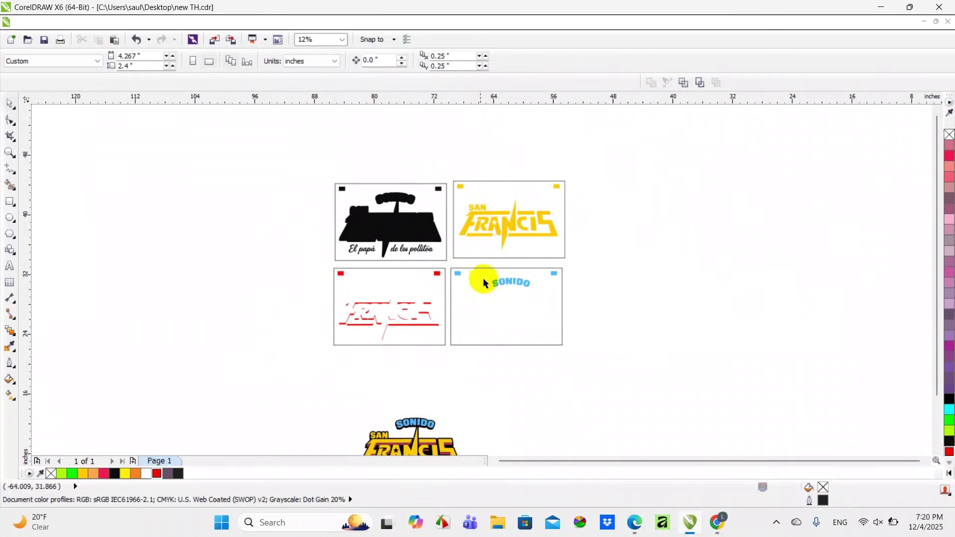
Step: Delete the rectangular frames around all four separated colour layers
left_click(486, 186)
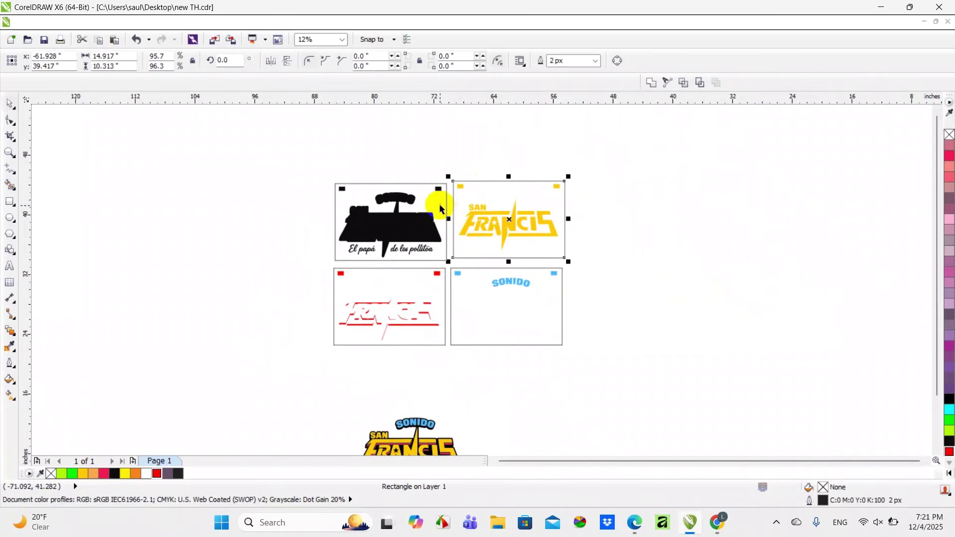
key("Delete")
left_click(446, 223)
key("Delete")
left_click(451, 309)
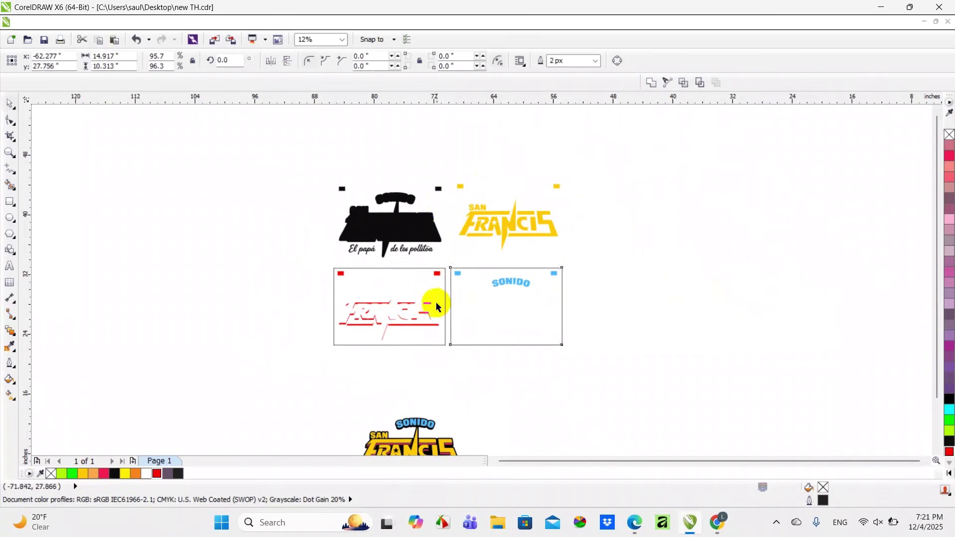
key("Delete")
left_click(445, 301)
key("Delete")
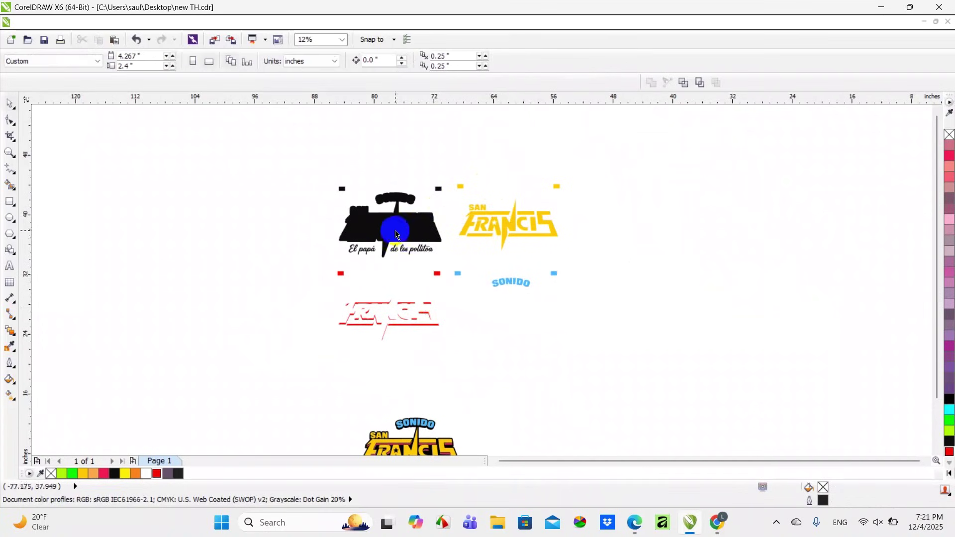
Step: Move the black layer with its registration marks aside, farther to the left of the yellow layer
scroll(396, 234, "up", 2)
left_click(457, 216)
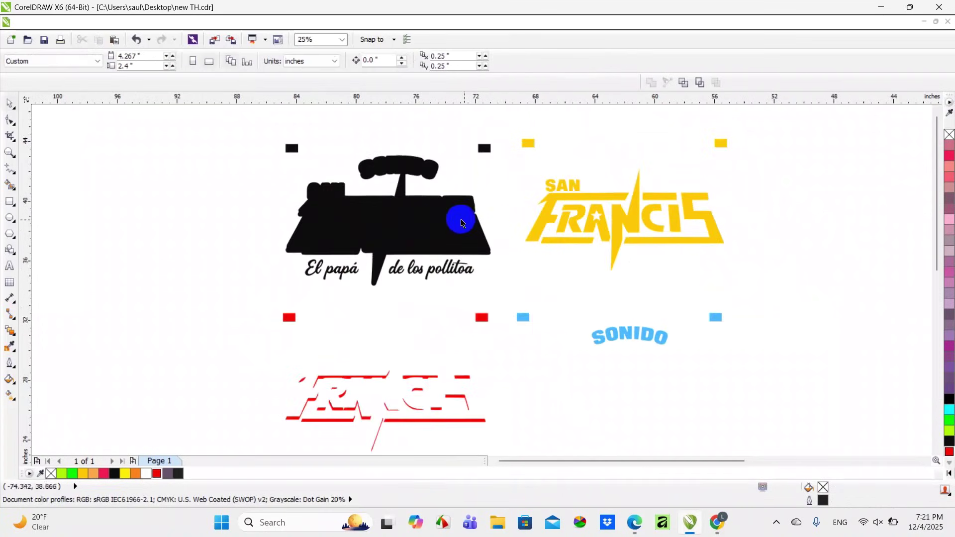
left_click(582, 279)
left_click(523, 318)
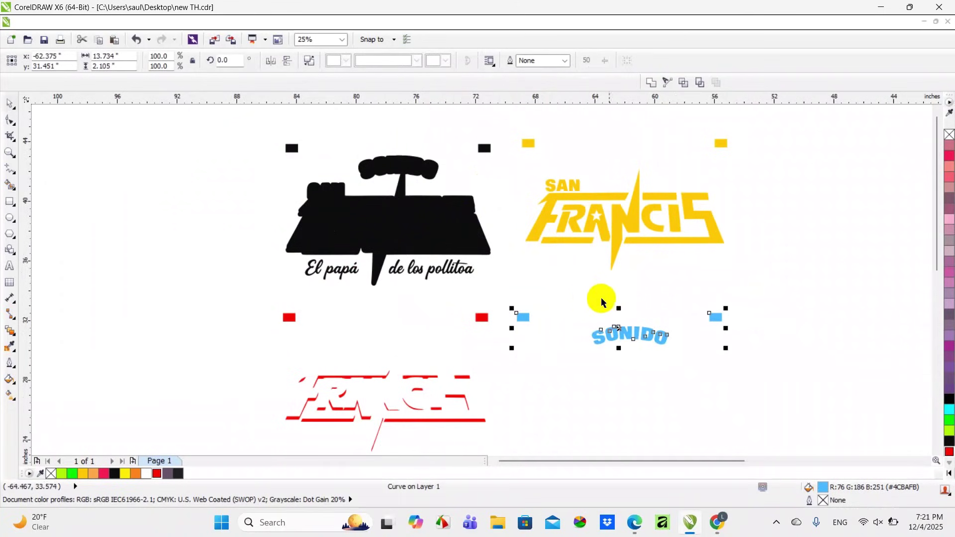
left_click_drag(470, 235, 330, 223)
left_click(407, 220)
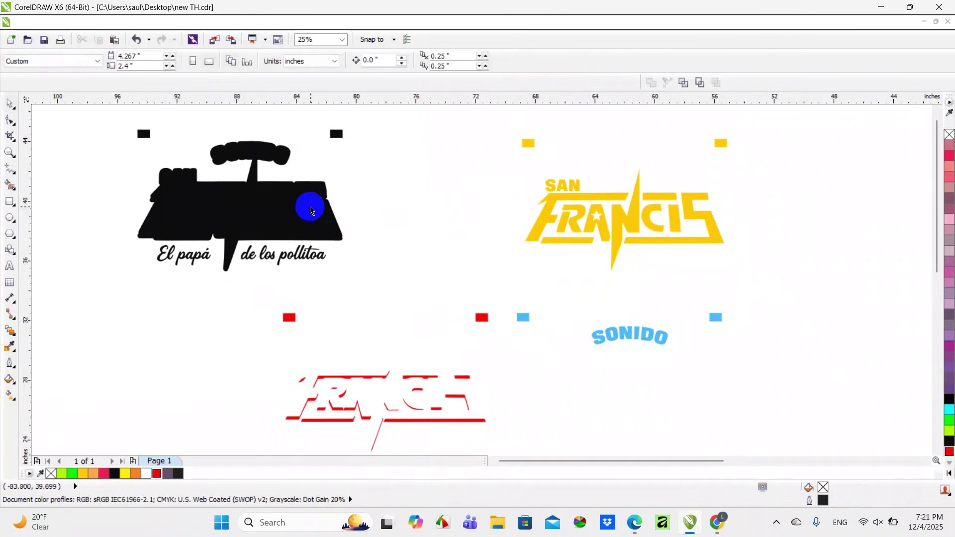
Step: Move the blue layer onto the red layer so that their registration marks coincide
left_click(525, 325)
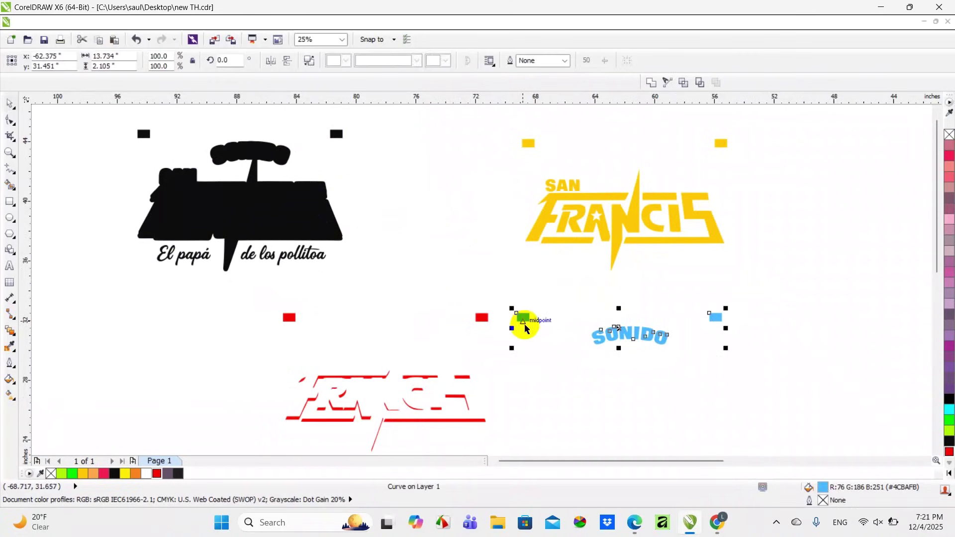
left_click_drag(526, 322, 295, 324)
scroll(287, 323, "up", 4)
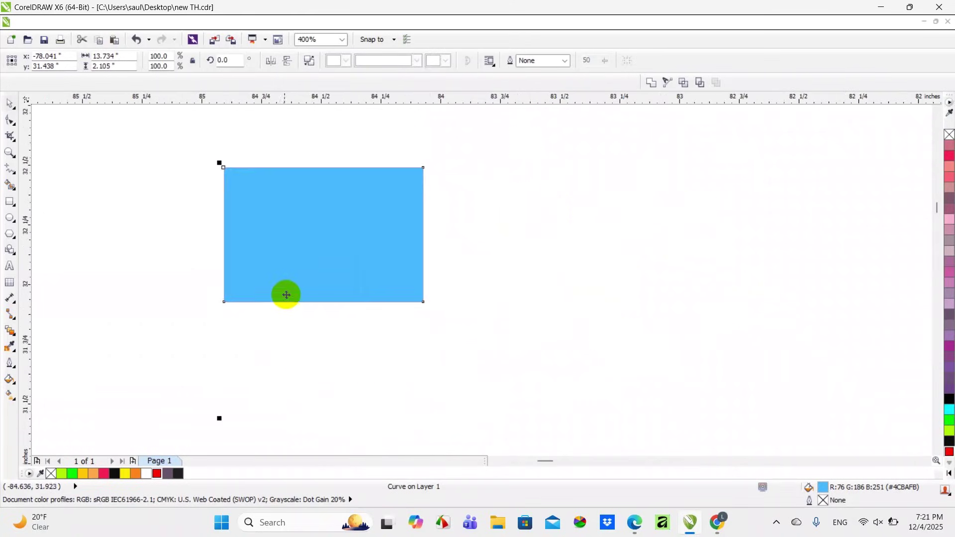
scroll(275, 281, "down", 3)
left_click(281, 231)
Step: Move the blue and red layers together onto the yellow layer, aligning their registration marks precisely with the yellow ones
scroll(281, 234, "down", 2)
left_click_drag(227, 236, 533, 388)
left_click_drag(478, 254, 696, 166)
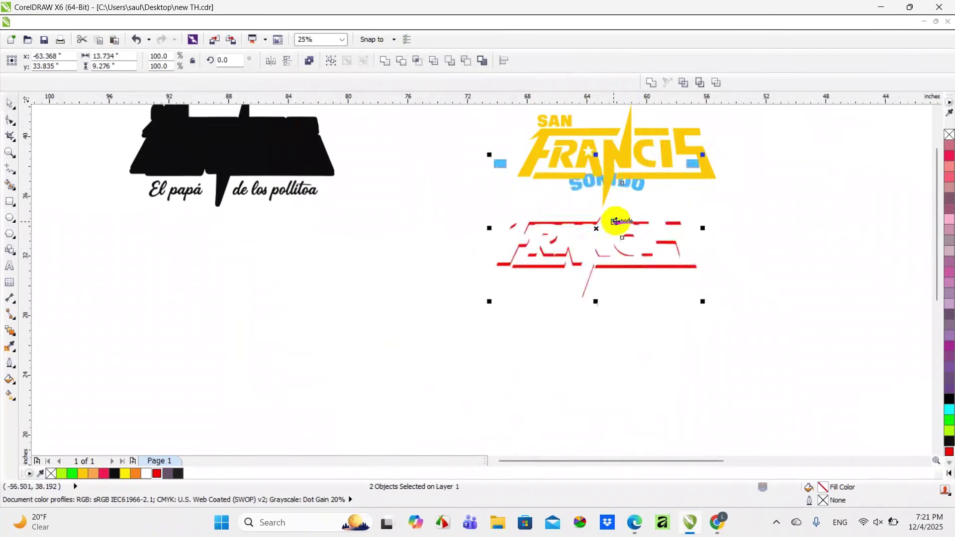
scroll(616, 219, "down", 1)
scroll(604, 136, "up", 2)
left_click_drag(417, 354, 468, 192)
scroll(465, 188, "up", 2)
left_click_drag(494, 260, 465, 214)
scroll(395, 210, "up", 1)
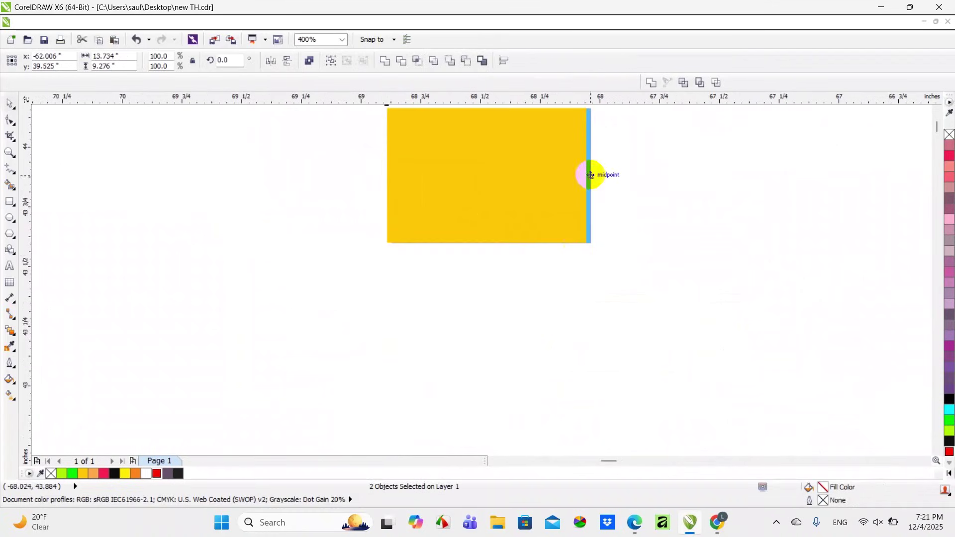
scroll(587, 175, "up", 2)
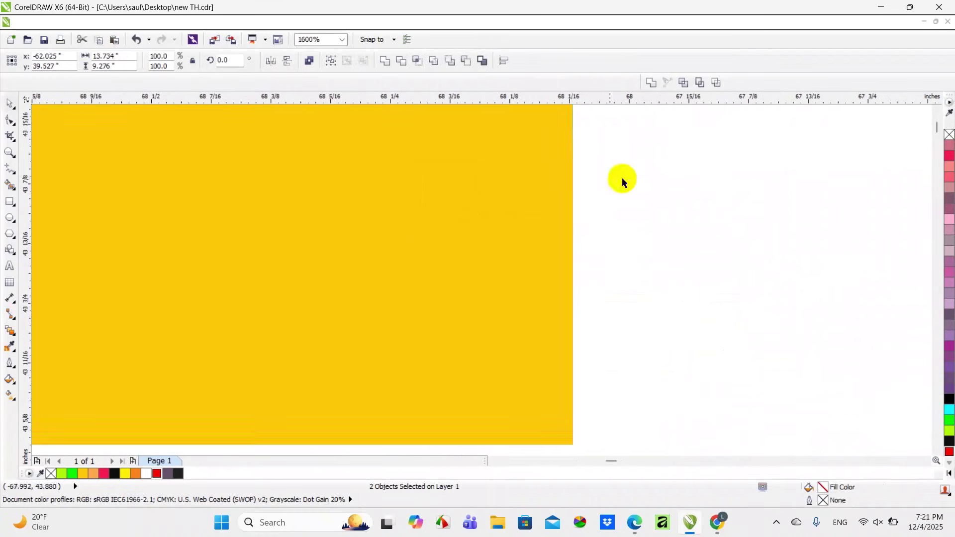
scroll(580, 203, "down", 5)
left_click(533, 157)
Step: Bring the black layer closer and place the combined yellow, red and blue layers over it, matching the registration marks
scroll(537, 157, "down", 1)
left_click_drag(317, 246, 491, 257)
left_click_drag(521, 142, 844, 344)
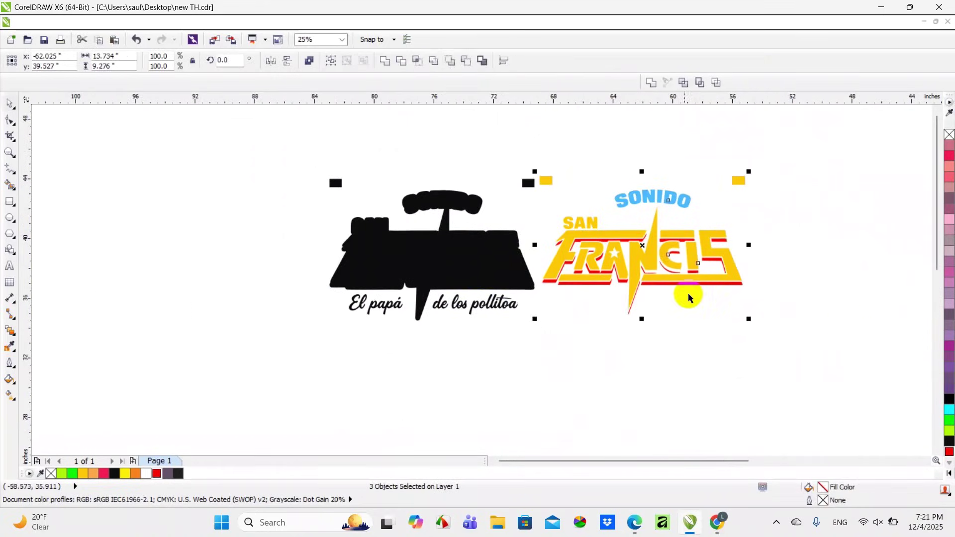
left_click_drag(652, 272, 442, 272)
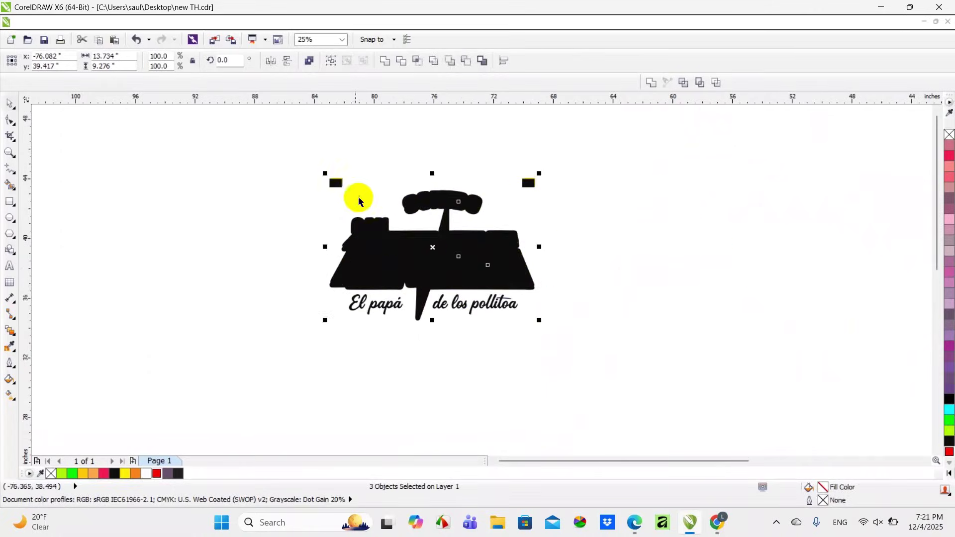
scroll(336, 182, "up", 5)
left_click_drag(362, 136, 348, 164)
left_click(526, 152)
Step: Send the black layer behind the yellow, red and blue layers
left_click(364, 259)
scroll(375, 234, "down", 5)
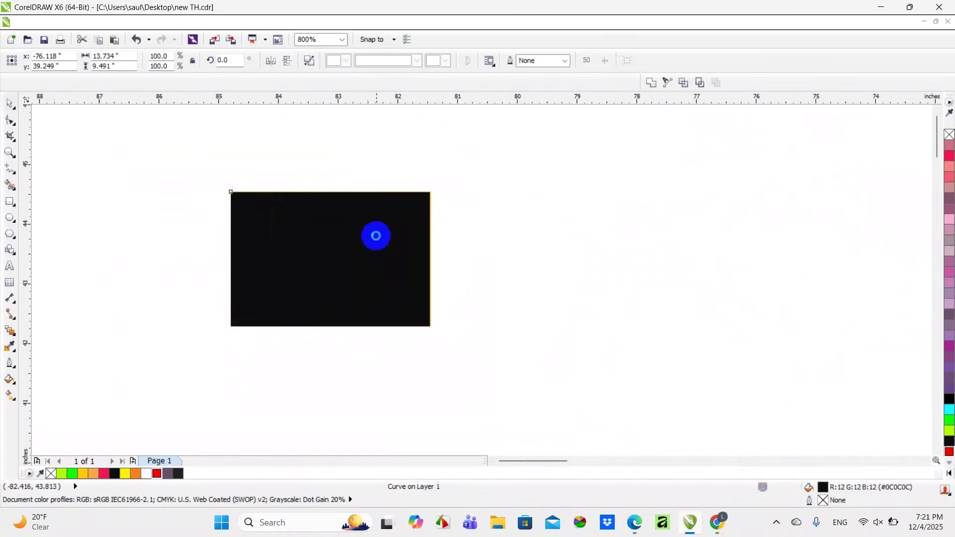
right_click(473, 387)
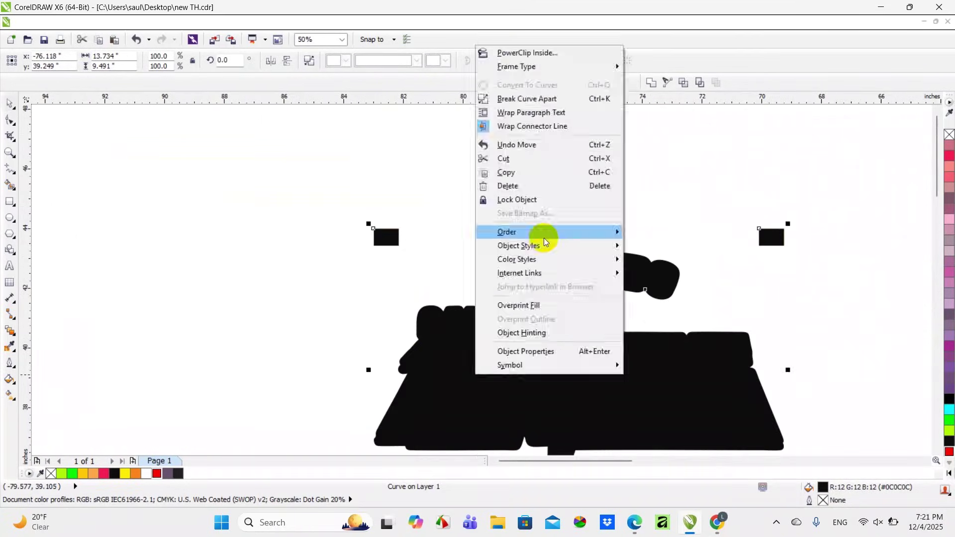
mouse_move(544, 232)
left_click(669, 123)
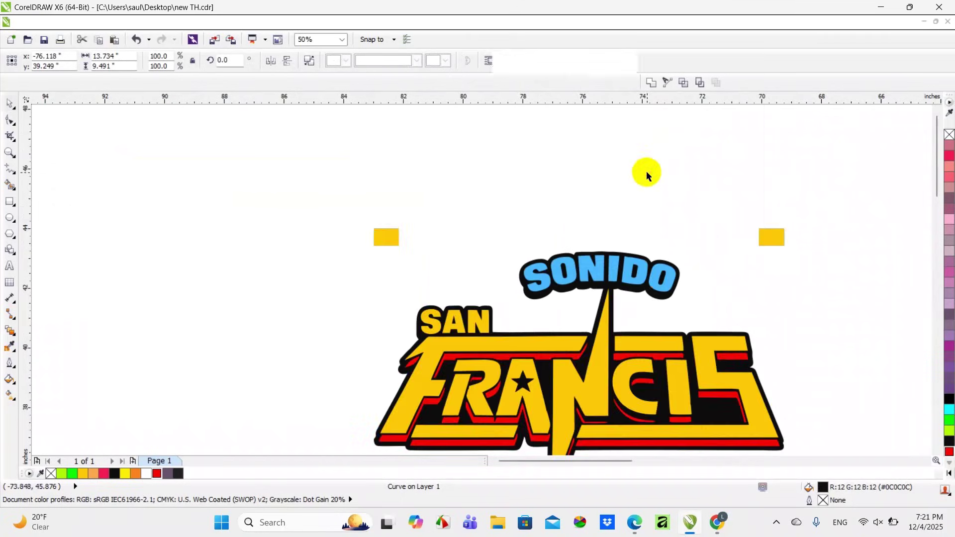
left_click(646, 175)
scroll(633, 183, "down", 1)
scroll(662, 272, "up", 1)
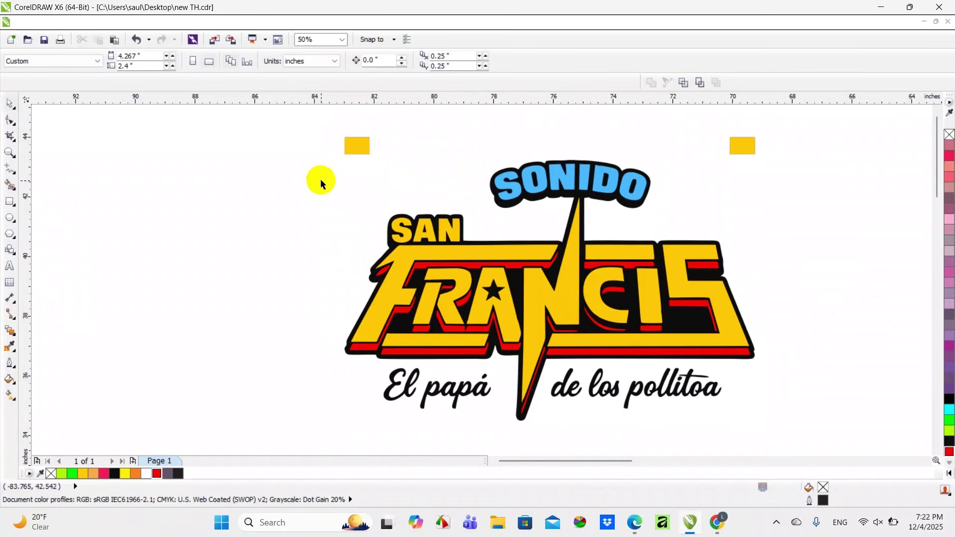
key("F3")
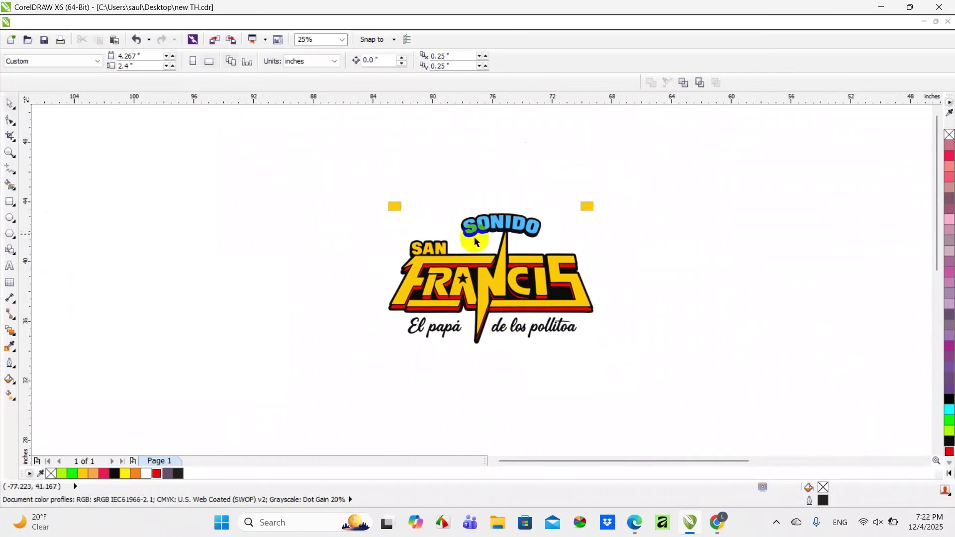
scroll(494, 212, "up", 1)
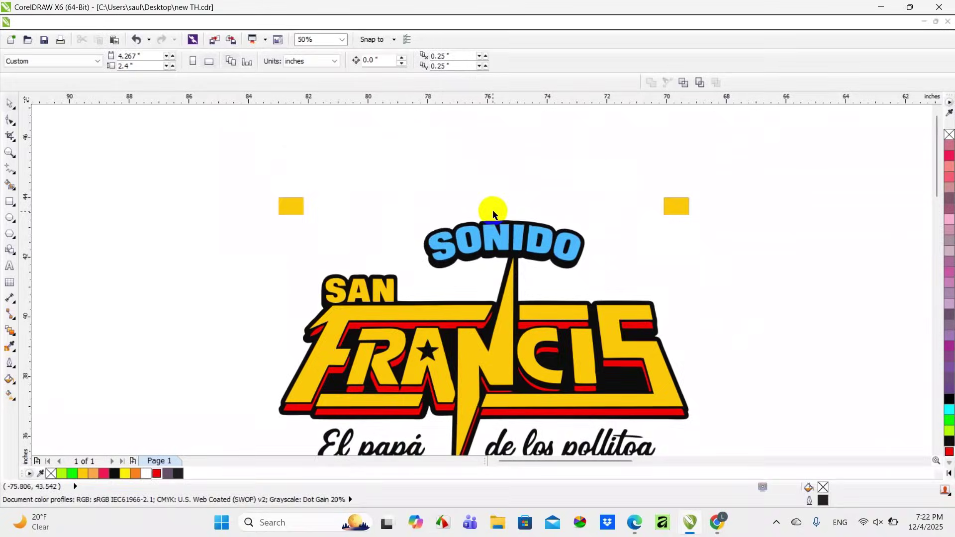